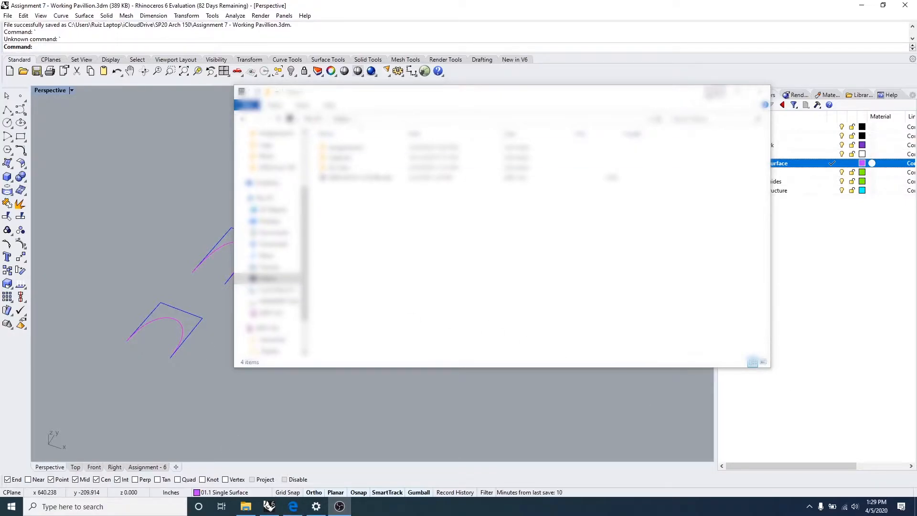
# Step: Switch to Second Semester.pdf in Edge and examine the dimensioned pavilion plan, the arch profiles and the rendered surface with its layer list
pyautogui.click(715, 92)
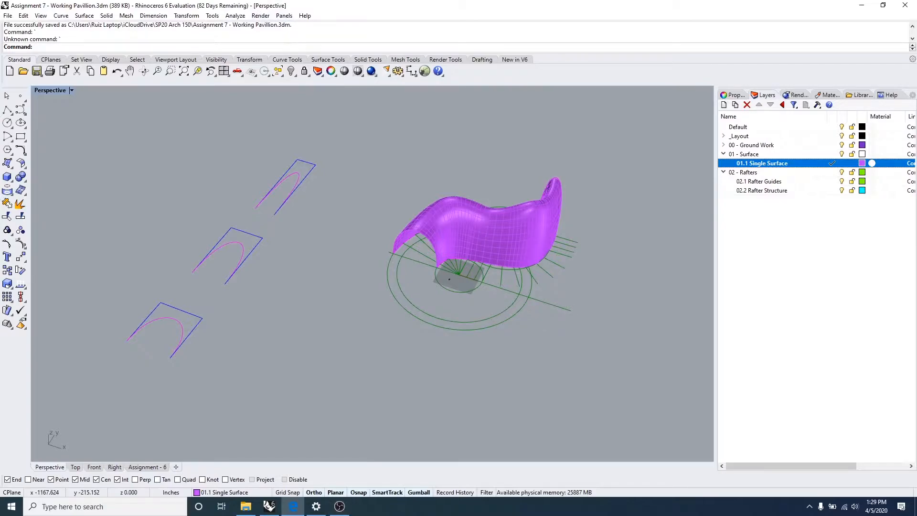
pyautogui.click(292, 507)
pyautogui.moveTo(68, 170); pyautogui.dragTo(561, 4)
pyautogui.scroll(5, 530, 318)
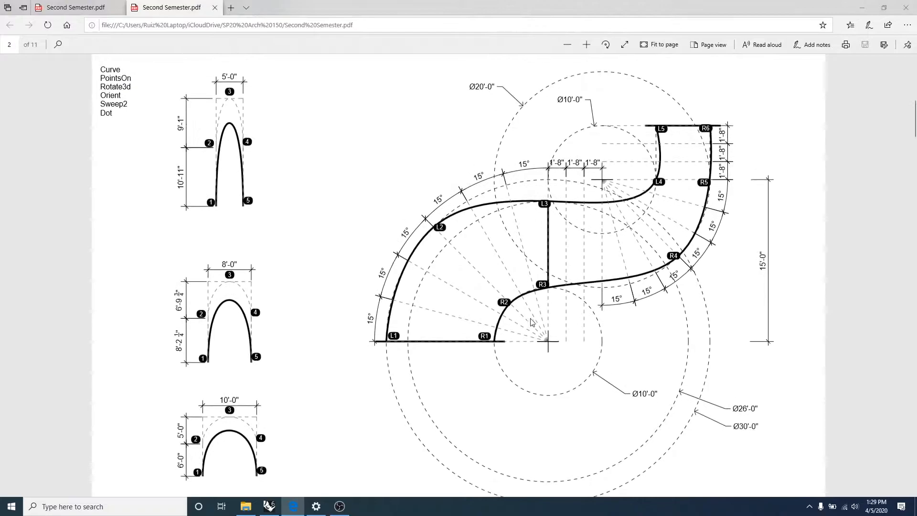
pyautogui.scroll(-3, 531, 318)
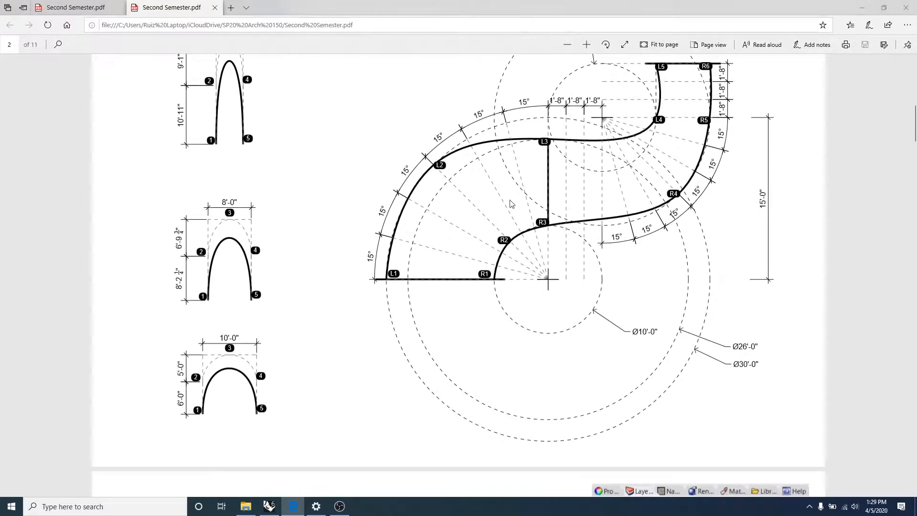
pyautogui.scroll(-2, 536, 313)
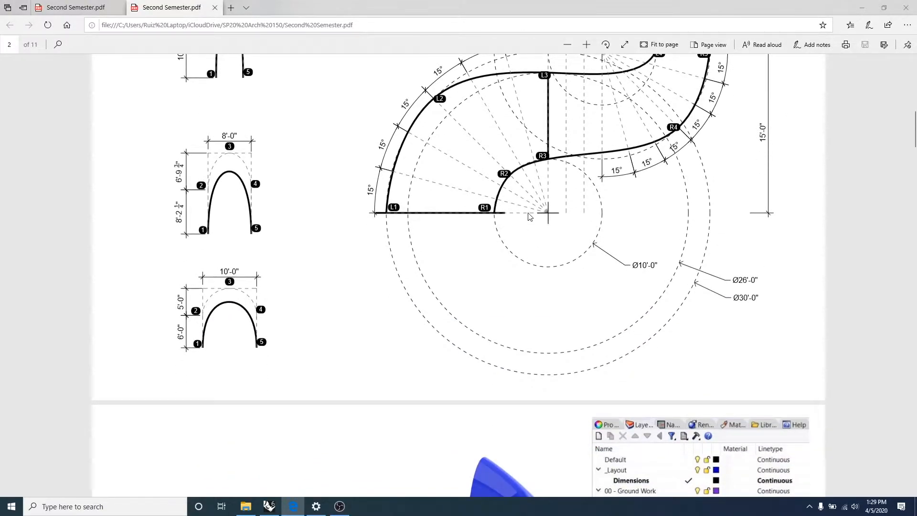
pyautogui.scroll(-4, 529, 216)
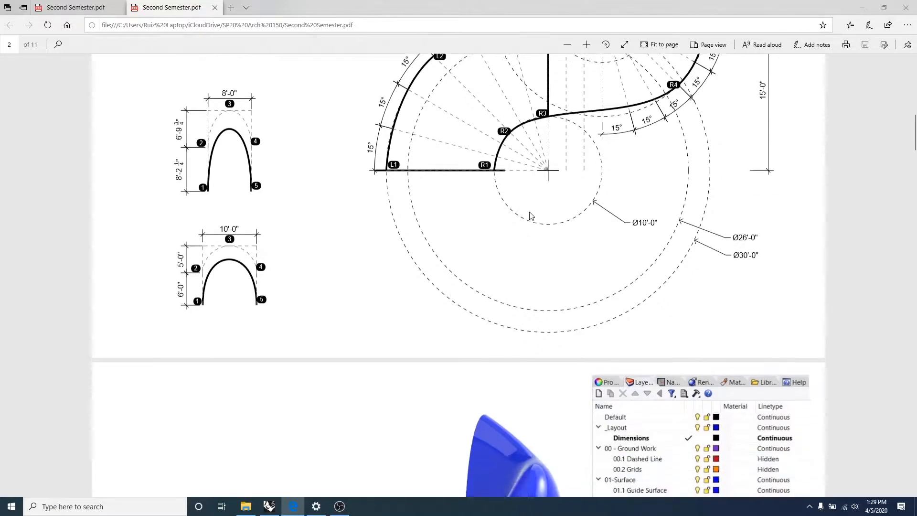
pyautogui.scroll(-3, 618, 250)
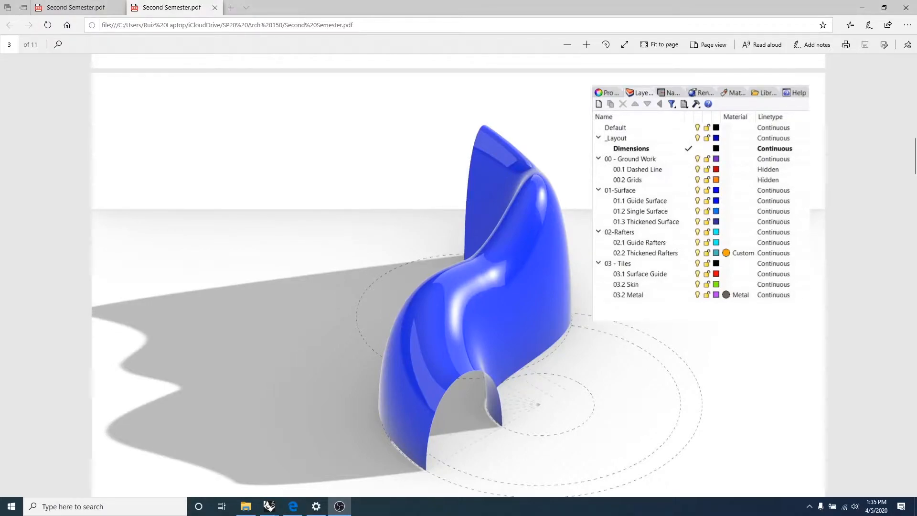
pyautogui.click(863, 9)
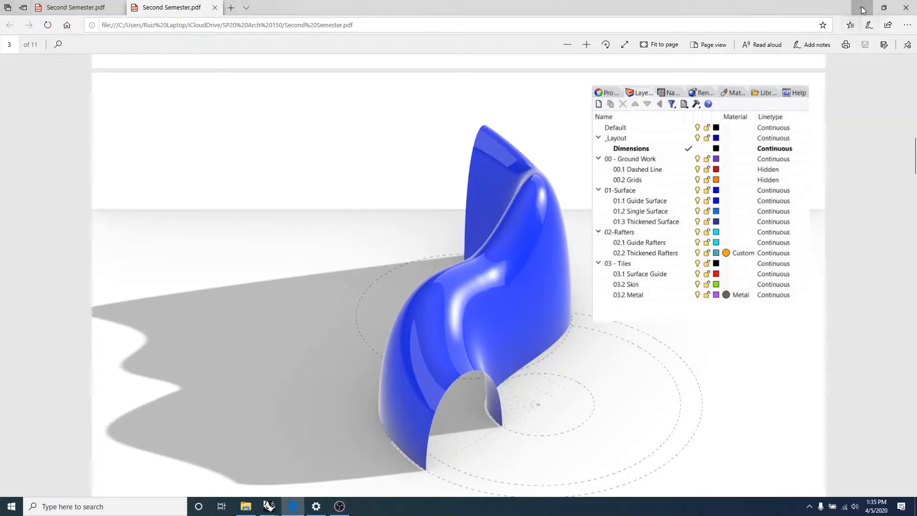
pyautogui.click(862, 10)
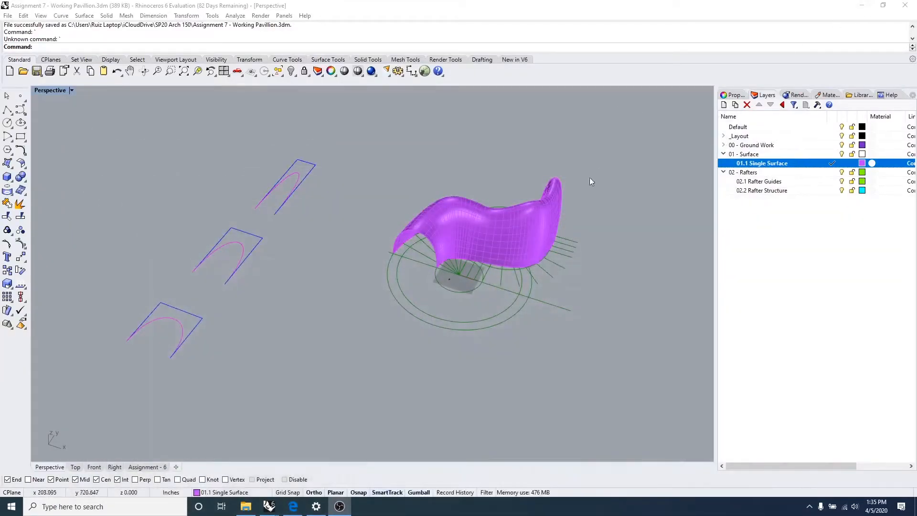
# Step: Examine the existing purple pavilion surface and its flat profile curves in Rhino from several angles
pyautogui.scroll(-6, 480, 313)
pyautogui.scroll(2, 403, 357)
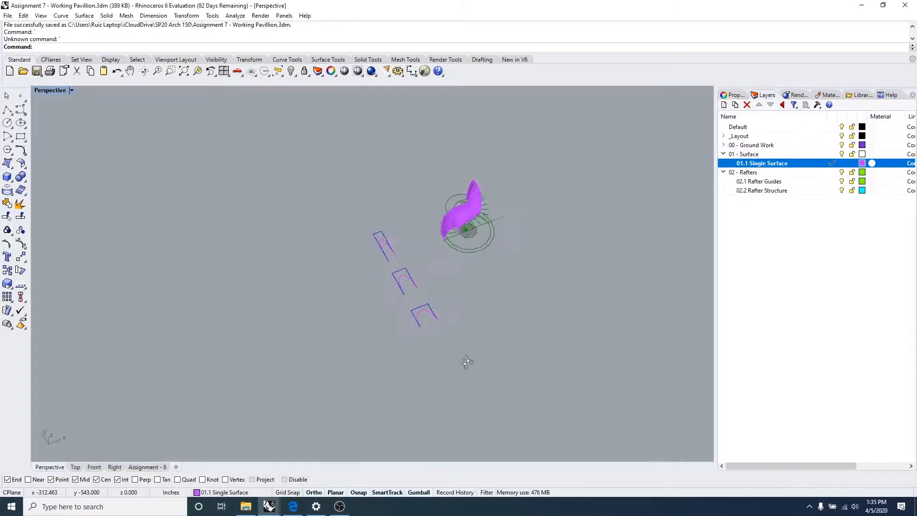
pyautogui.scroll(4, 443, 310)
pyautogui.scroll(-5, 453, 310)
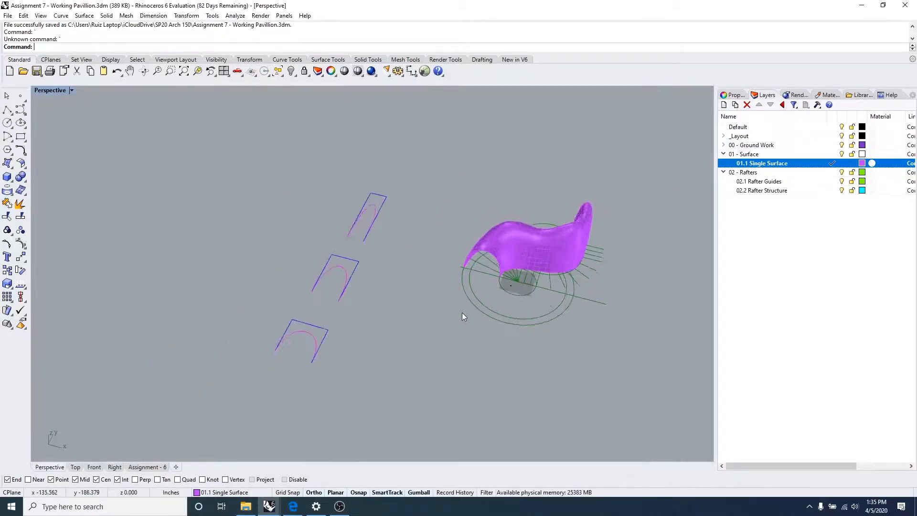
pyautogui.moveTo(415, 295); pyautogui.dragTo(554, 229, button='right')
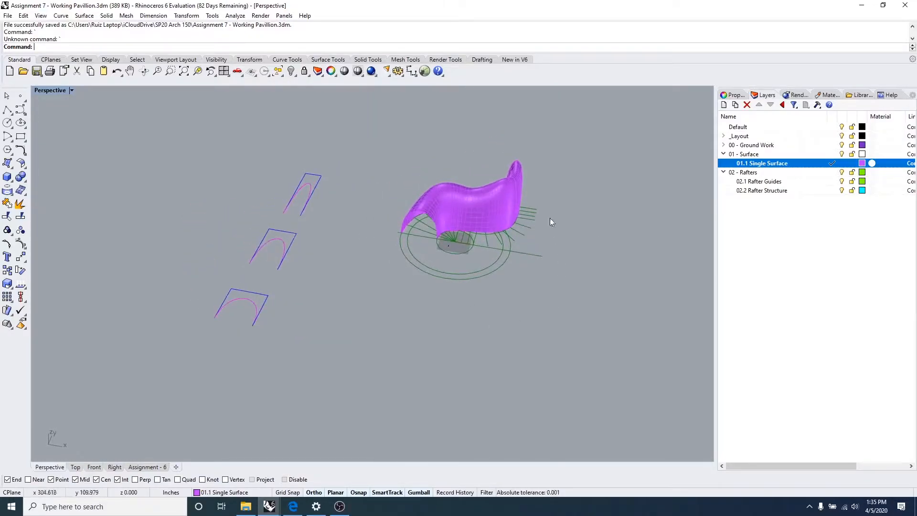
pyautogui.moveTo(433, 281); pyautogui.dragTo(501, 330, button='right')
pyautogui.moveTo(365, 273); pyautogui.dragTo(482, 171, button='right')
pyautogui.click(481, 170)
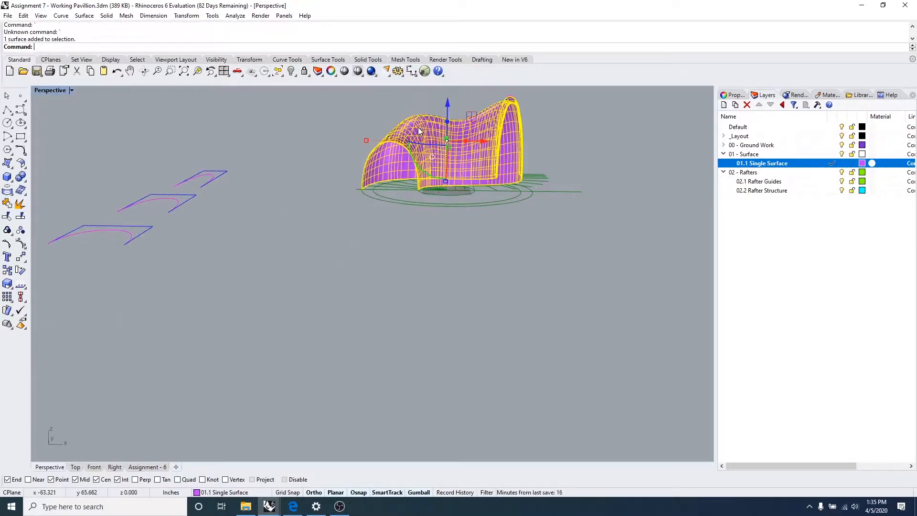
pyautogui.press('Escape')
pyautogui.scroll(3, 468, 181)
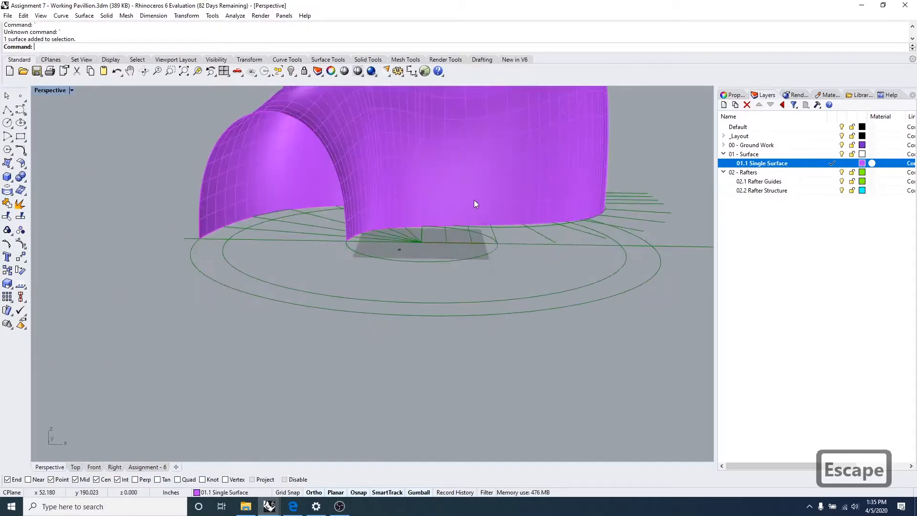
pyautogui.scroll(-4, 497, 200)
pyautogui.moveTo(507, 198); pyautogui.dragTo(415, 269, button='right')
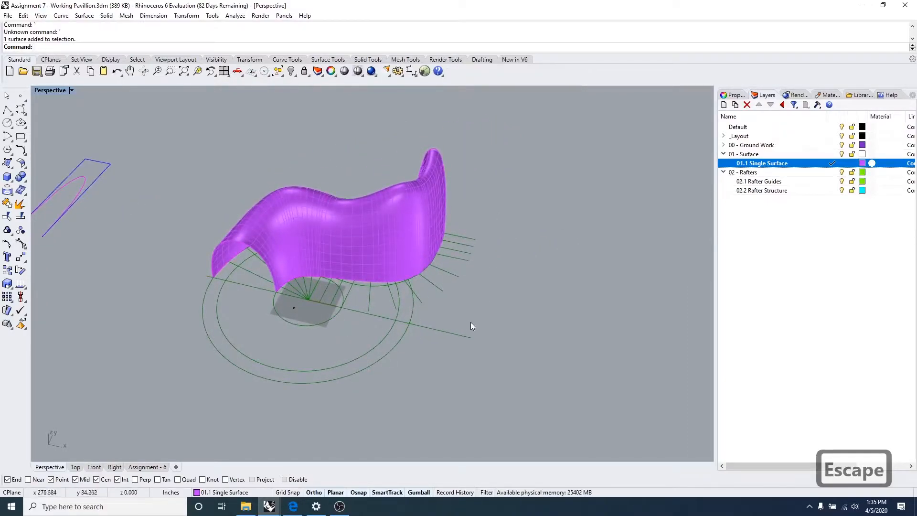
pyautogui.moveTo(460, 239); pyautogui.dragTo(346, 304, button='right')
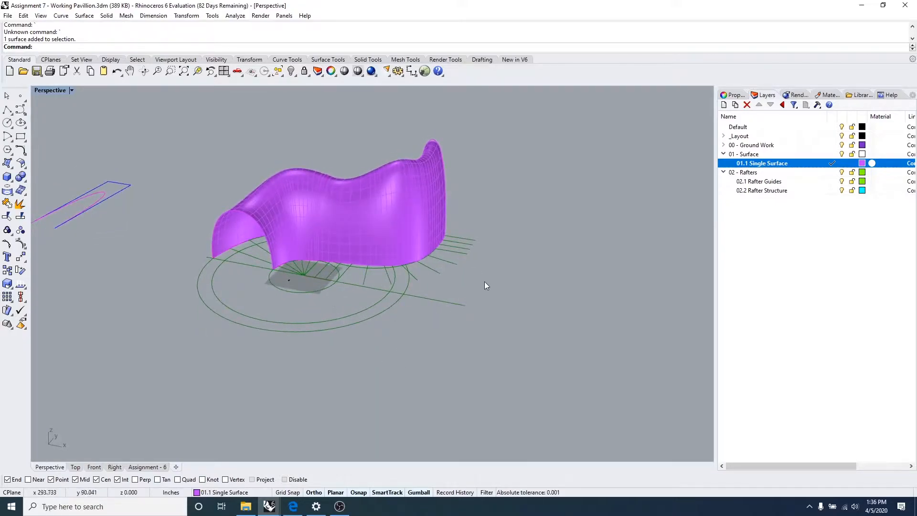
pyautogui.moveTo(489, 328); pyautogui.dragTo(518, 345, button='right')
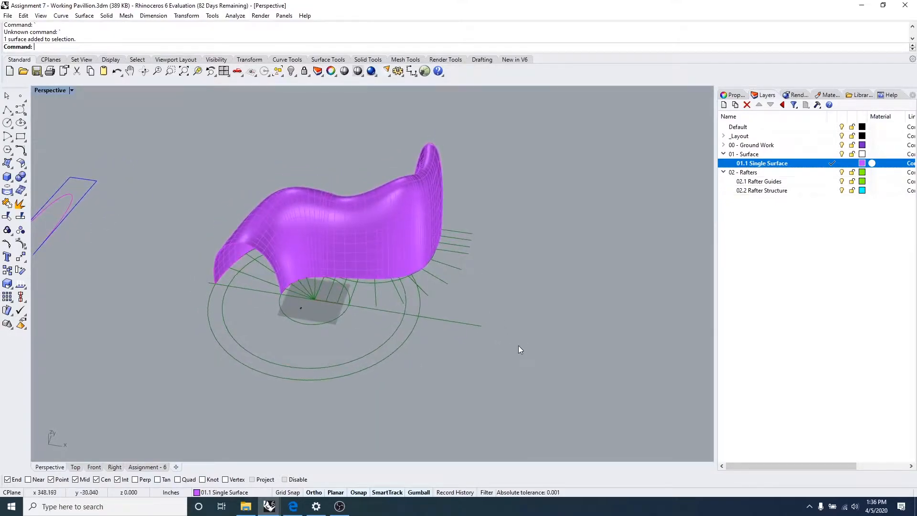
pyautogui.scroll(4, 254, 232)
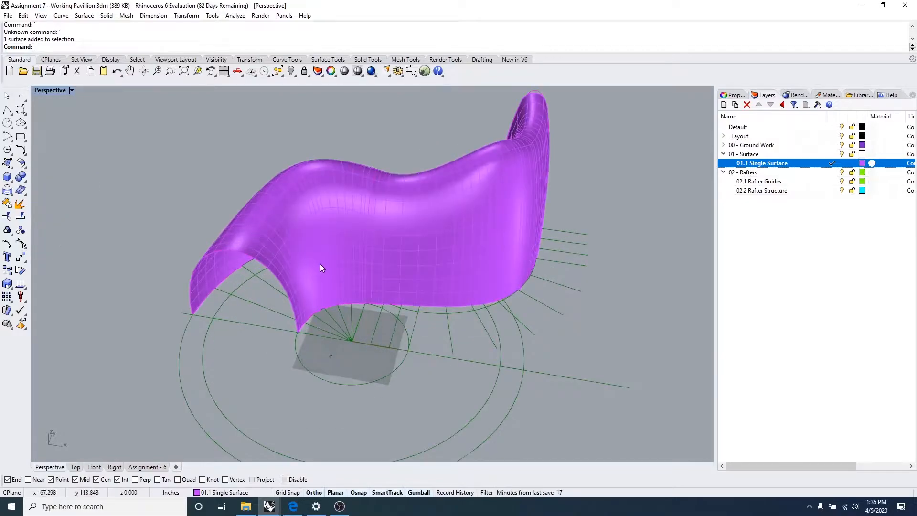
pyautogui.scroll(-2, 322, 267)
pyautogui.moveTo(409, 328)
pyautogui.mouseDown(button='right')
pyautogui.moveTo(401, 334)
pyautogui.moveTo(409, 339)
pyautogui.mouseUp(button='right')
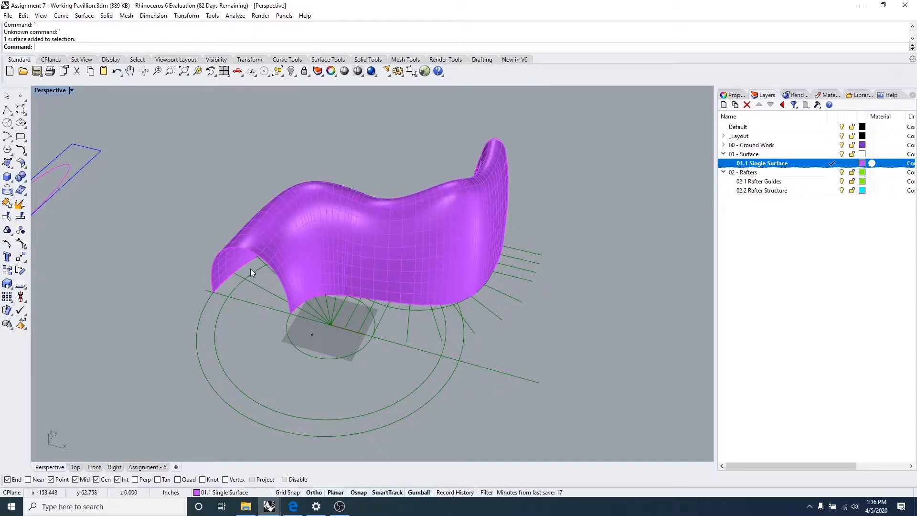
# Step: Inspect the surface's tall end up close, comparing its upper edge with the arch profile curve
pyautogui.scroll(2, 213, 294)
pyautogui.scroll(1, 213, 294)
pyautogui.moveTo(214, 292); pyautogui.dragTo(436, 329, button='right')
pyautogui.moveTo(503, 309); pyautogui.dragTo(494, 284, button='right')
pyautogui.keyDown('shift'); pyautogui.moveTo(494, 284); pyautogui.dragTo(411, 345, button='right'); pyautogui.keyUp('shift')
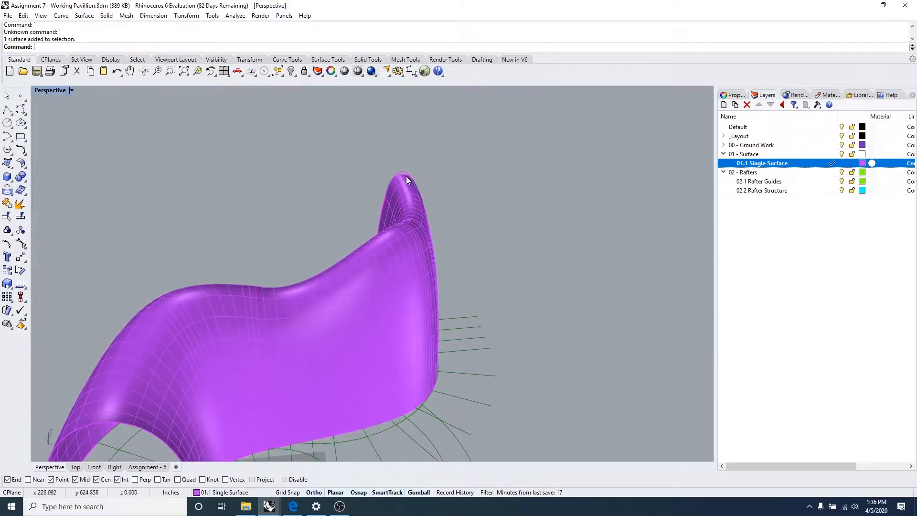
pyautogui.scroll(10, 405, 175)
pyautogui.moveTo(437, 200); pyautogui.dragTo(434, 173, button='right')
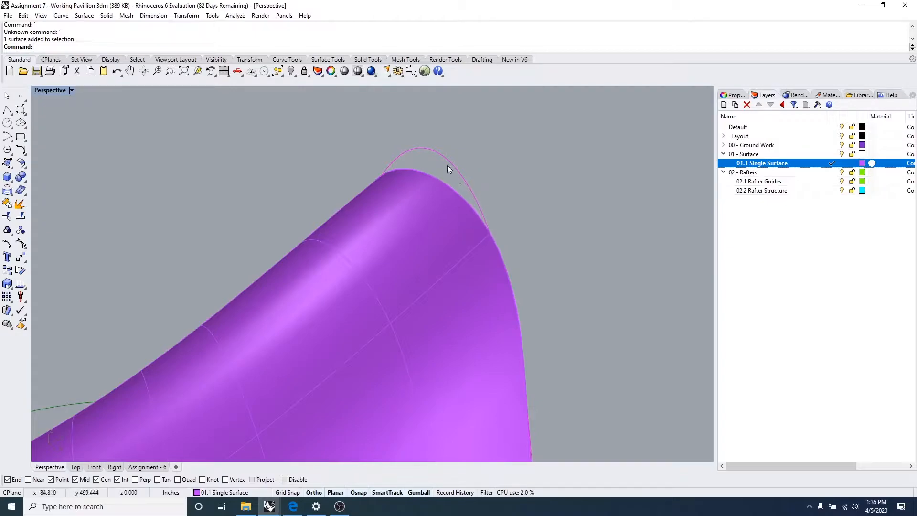
pyautogui.moveTo(382, 174); pyautogui.dragTo(413, 180, button='right')
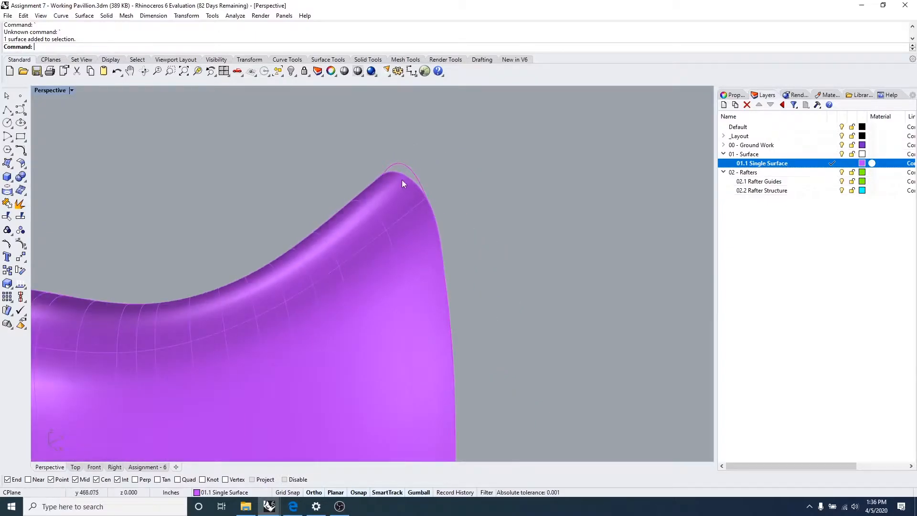
pyautogui.scroll(-5, 392, 178)
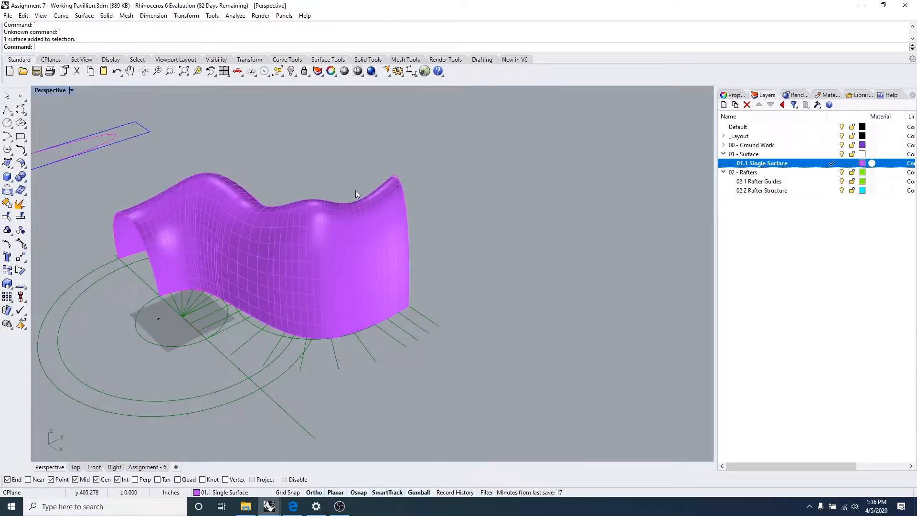
pyautogui.moveTo(250, 252); pyautogui.dragTo(291, 279, button='right')
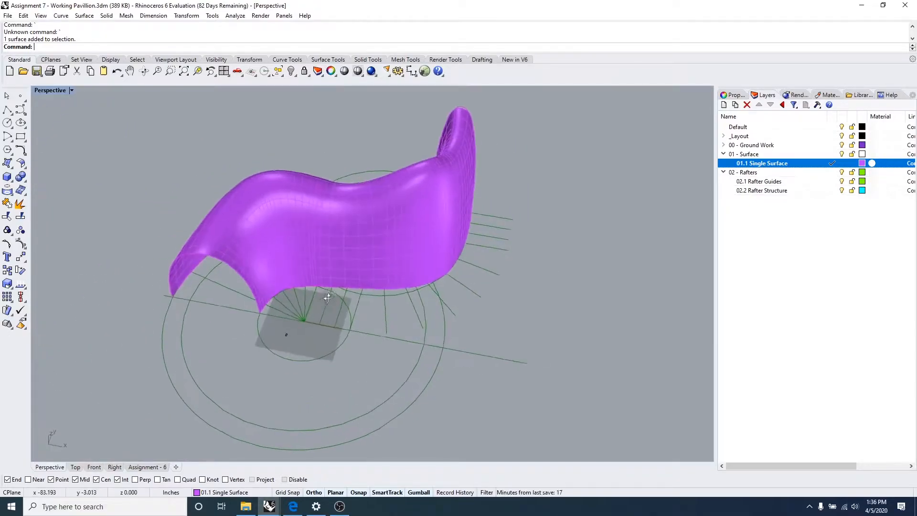
# Step: Delete the existing purple pavilion surface from over its arch and ground curves
pyautogui.scroll(5, 290, 276)
pyautogui.moveTo(225, 259); pyautogui.dragTo(314, 307, button='right')
pyautogui.click(247, 230)
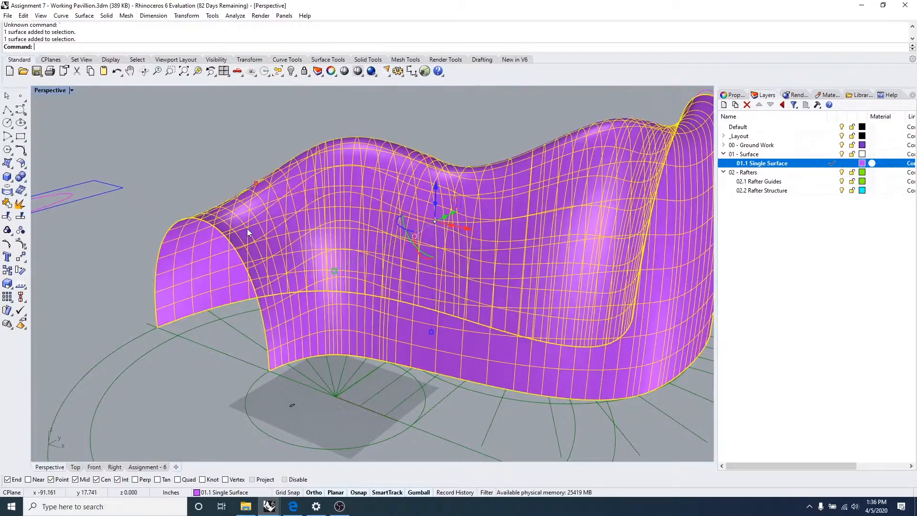
pyautogui.press('Delete')
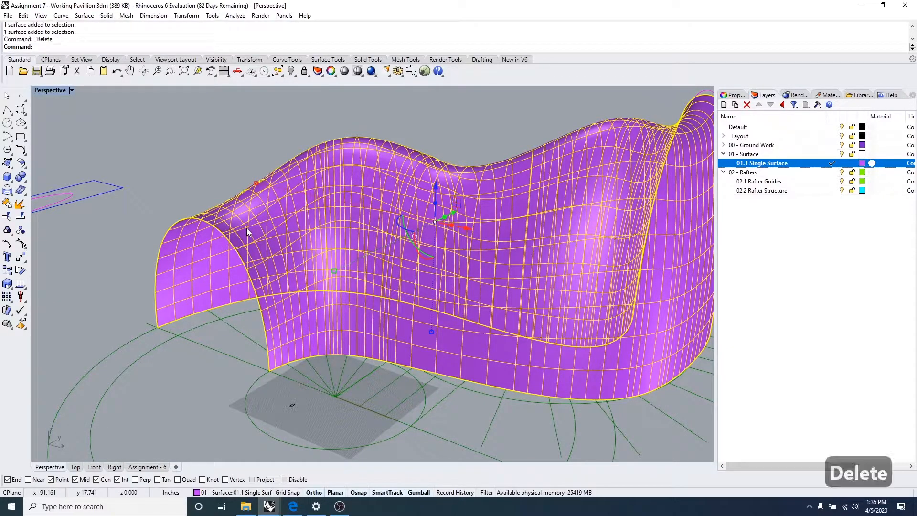
pyautogui.press('Delete')
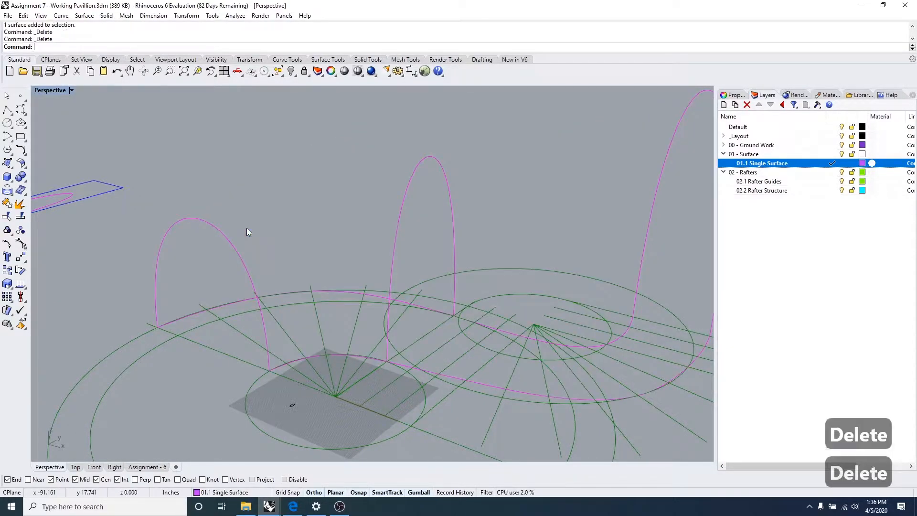
pyautogui.press('Escape')
pyautogui.press('Escape')
# Step: Run Sweep2 with the inner and outer S-shaped ground curves as the first and second rails
pyautogui.moveTo(273, 214); pyautogui.dragTo(487, 211, button='right')
pyautogui.scroll(-4, 482, 203)
pyautogui.write('sweep')
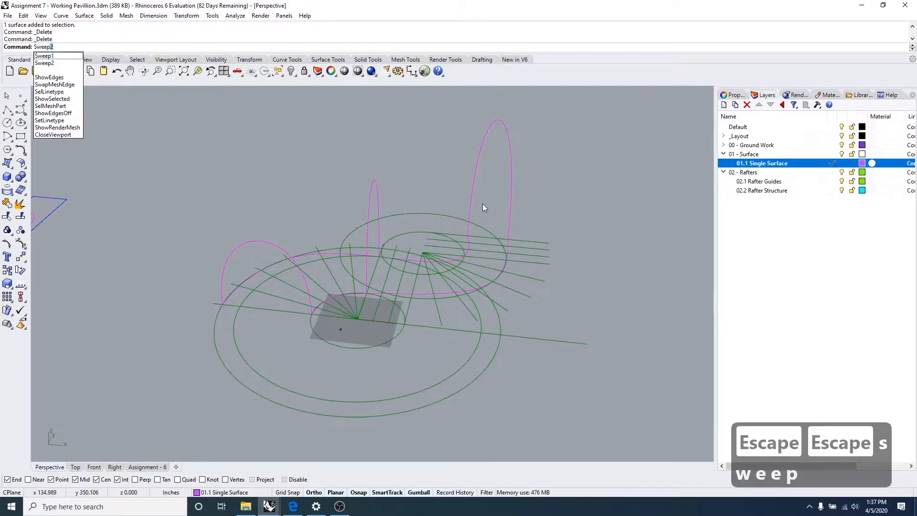
pyautogui.write('2')
pyautogui.press('Return')
pyautogui.scroll(4, 333, 307)
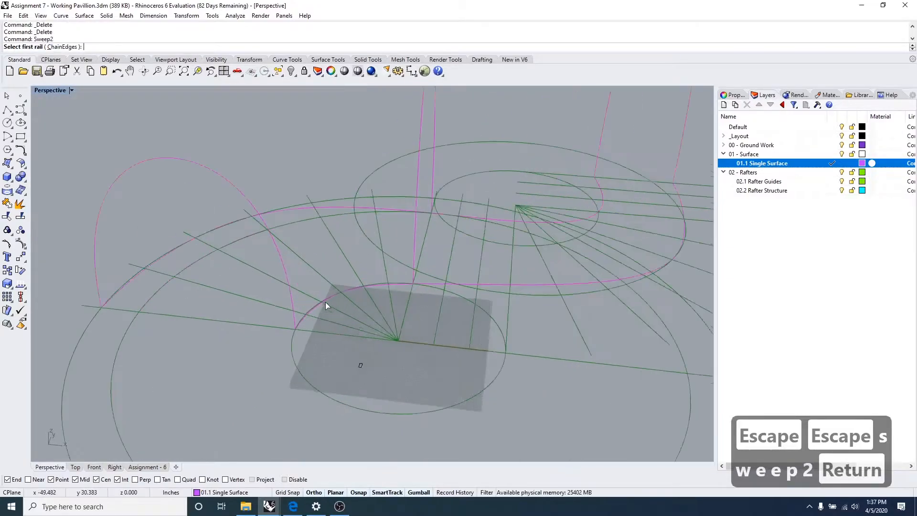
pyautogui.click(454, 279)
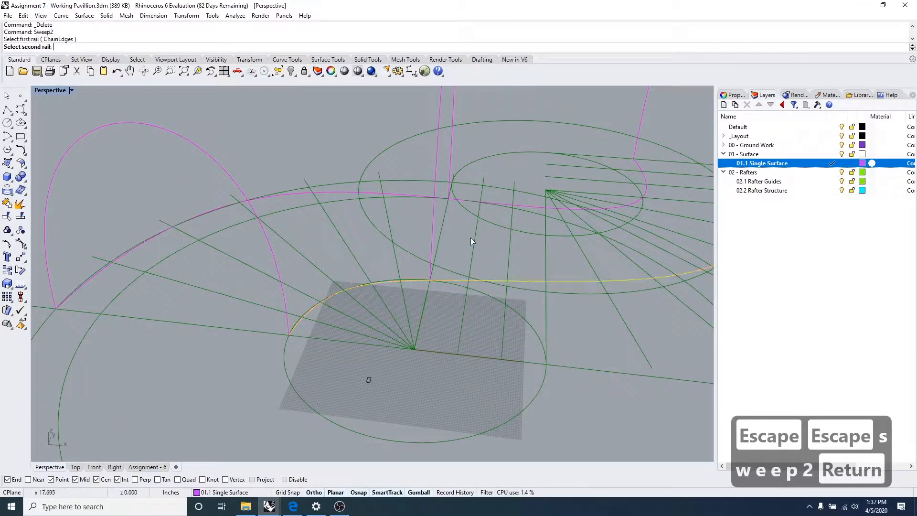
pyautogui.click(520, 205)
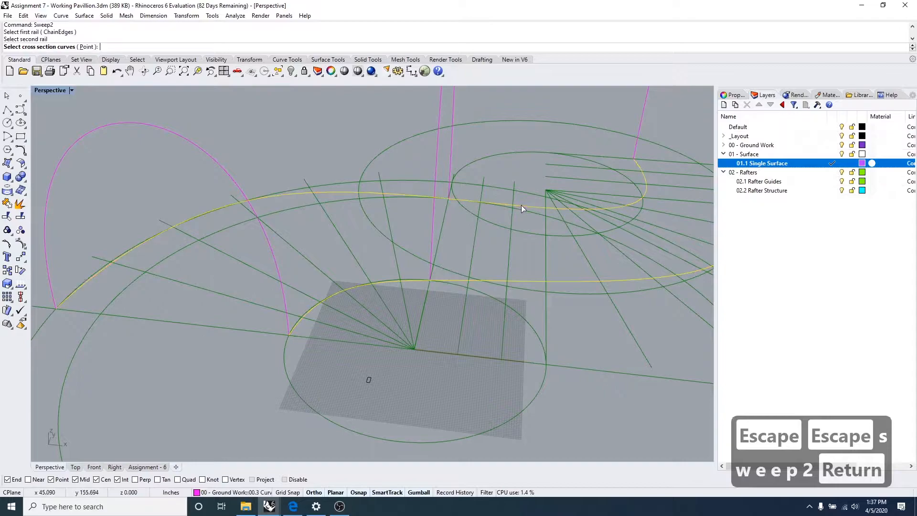
# Step: Select the three pink arches, from the low end arch to the tall one, as the sweep's cross-section curves
pyautogui.scroll(-3, 428, 230)
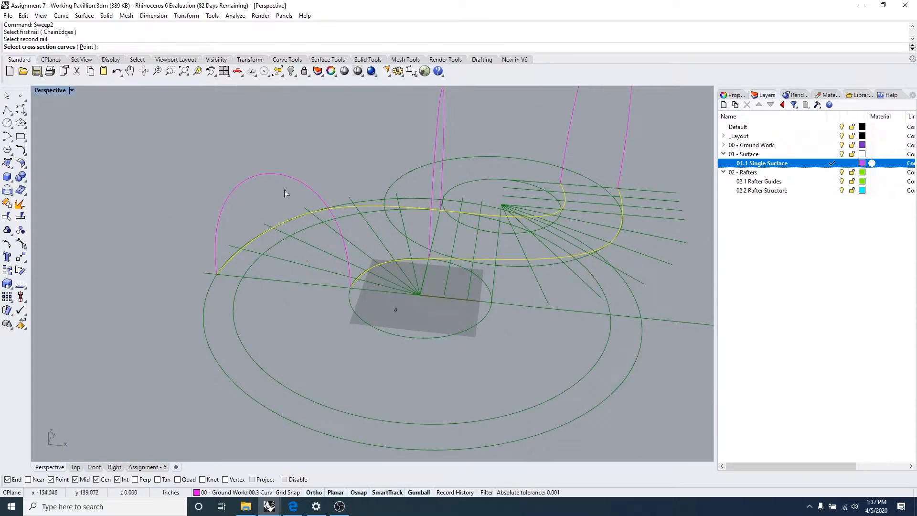
pyautogui.click(275, 172)
pyautogui.keyDown('shift'); pyautogui.moveTo(411, 165); pyautogui.dragTo(311, 208, button='right'); pyautogui.keyUp('shift')
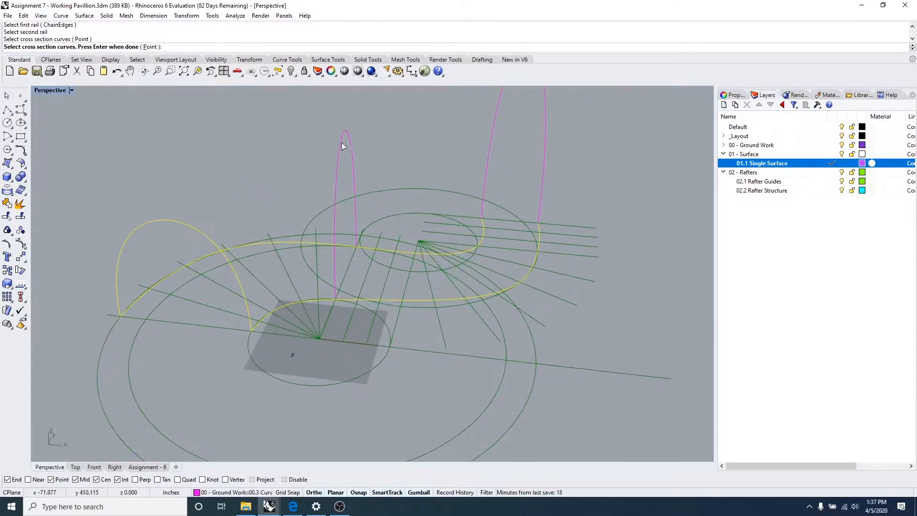
pyautogui.click(343, 140)
pyautogui.click(490, 140)
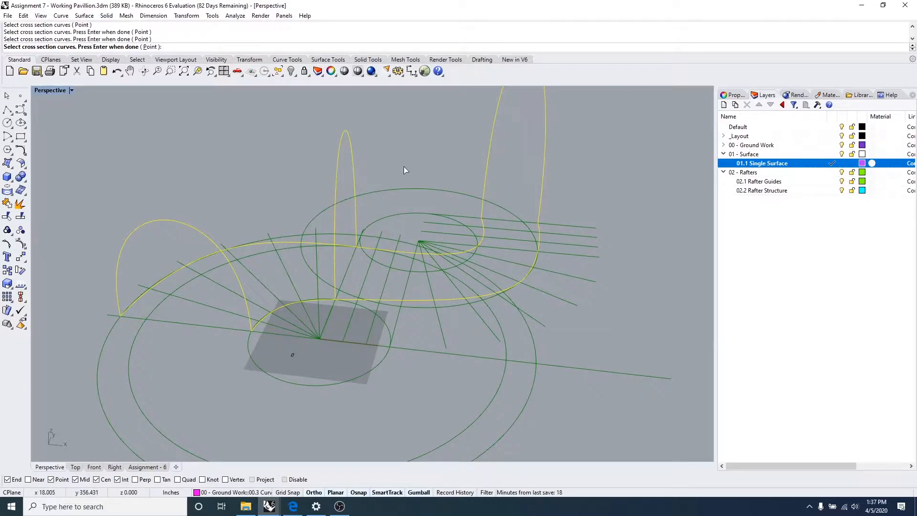
pyautogui.press('Return')
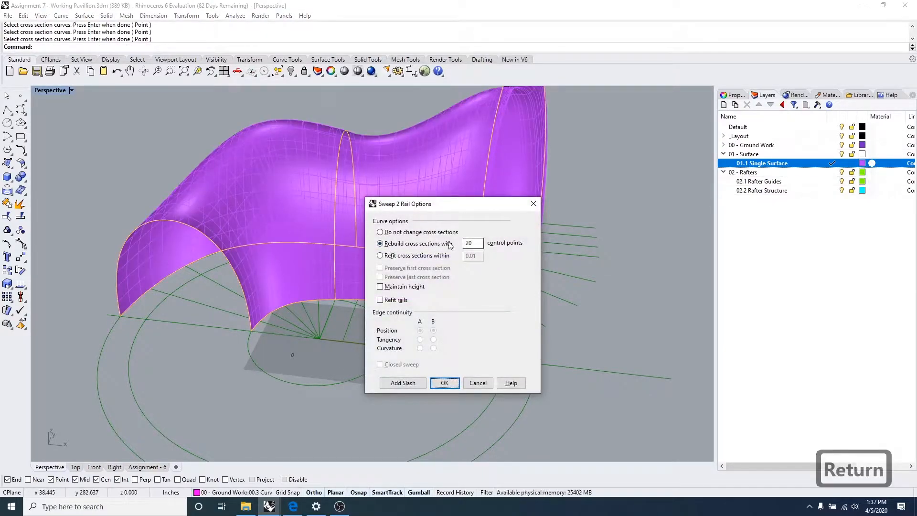
# Step: Compare rebuilding the cross sections with 20 control points against leaving them as drawn, and choose Do not change cross sections
pyautogui.click(398, 232)
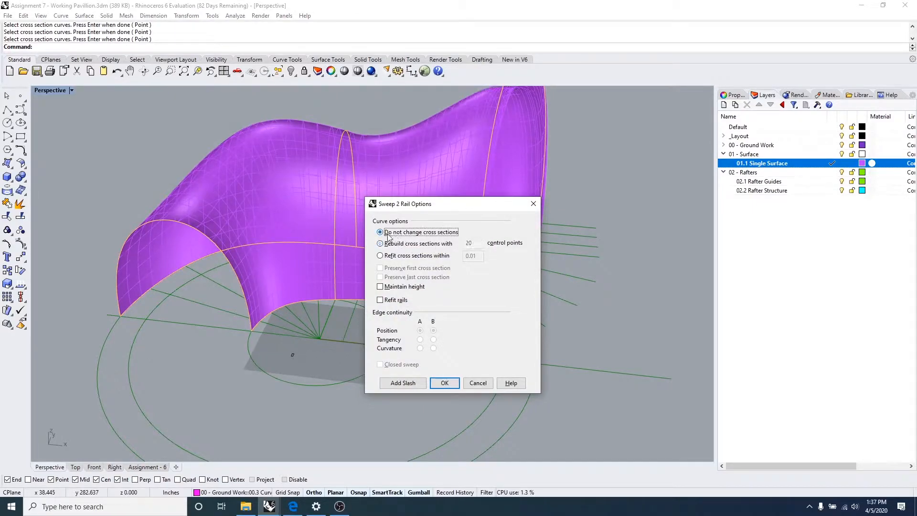
pyautogui.moveTo(357, 227); pyautogui.dragTo(302, 227, button='right')
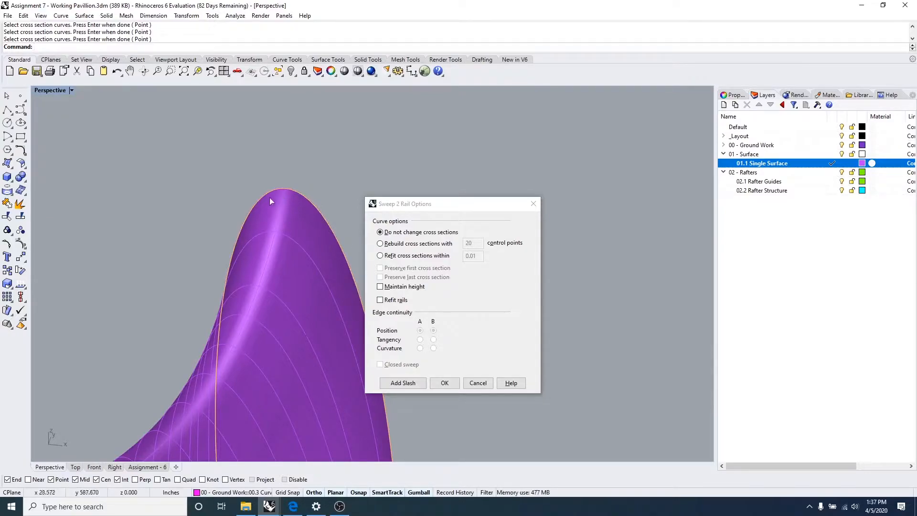
pyautogui.click(414, 244)
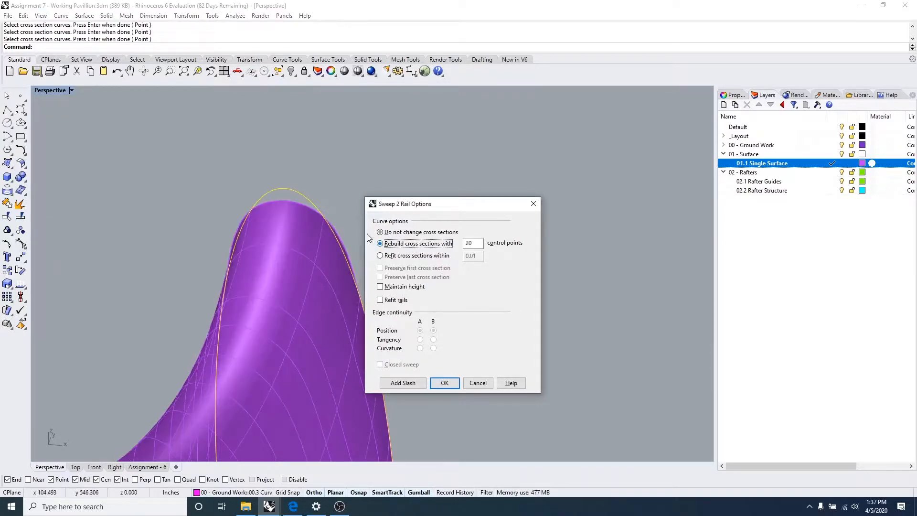
pyautogui.moveTo(328, 259); pyautogui.dragTo(336, 256, button='right')
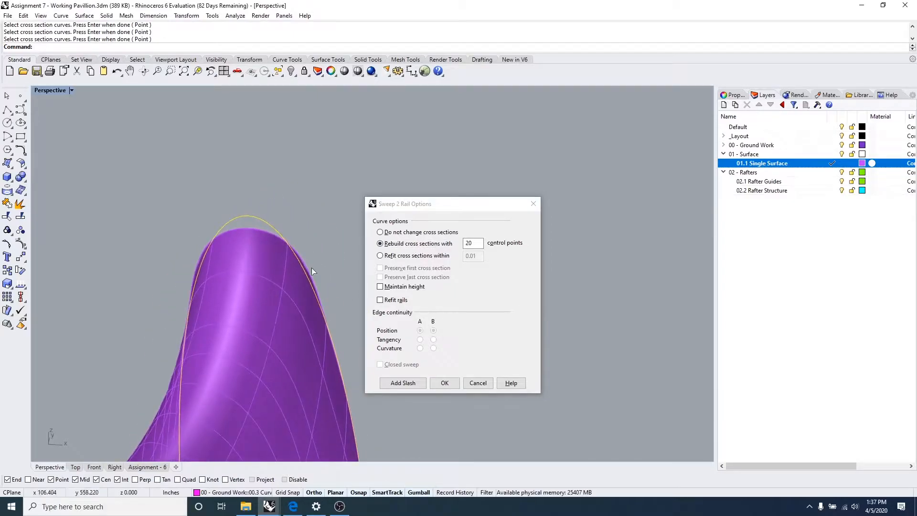
pyautogui.click(381, 233)
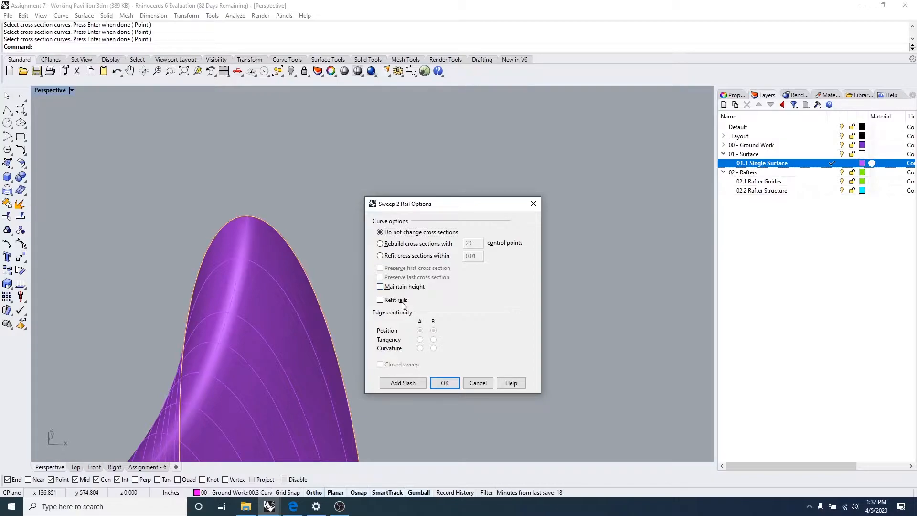
# Step: Try the sweep's Maintain height and Refit rails options in the preview, leaving both turned off
pyautogui.moveTo(298, 279); pyautogui.dragTo(262, 272, button='right')
pyautogui.click(380, 288)
pyautogui.click(380, 287)
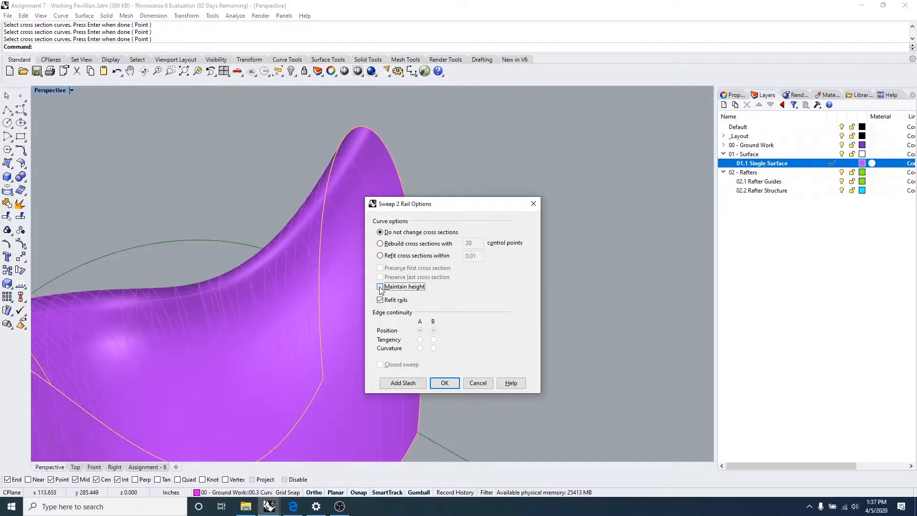
pyautogui.click(380, 299)
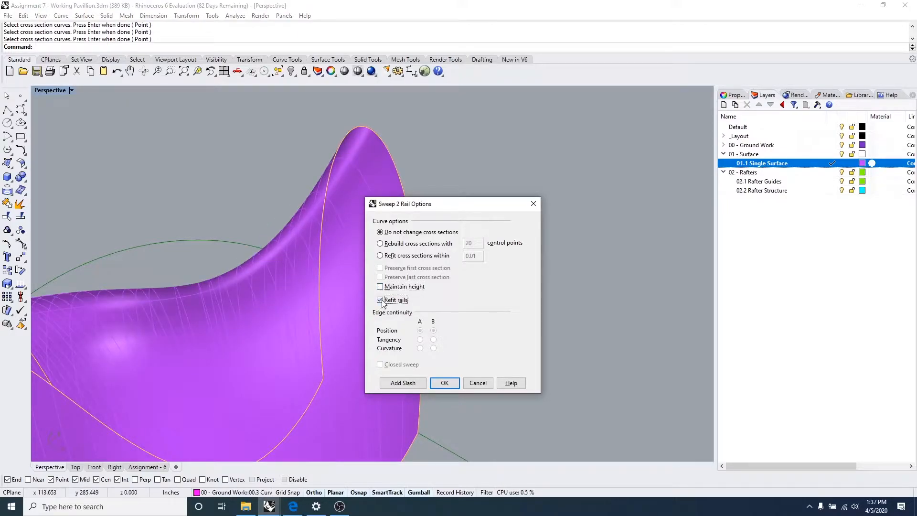
pyautogui.moveTo(263, 251); pyautogui.dragTo(385, 307, button='right')
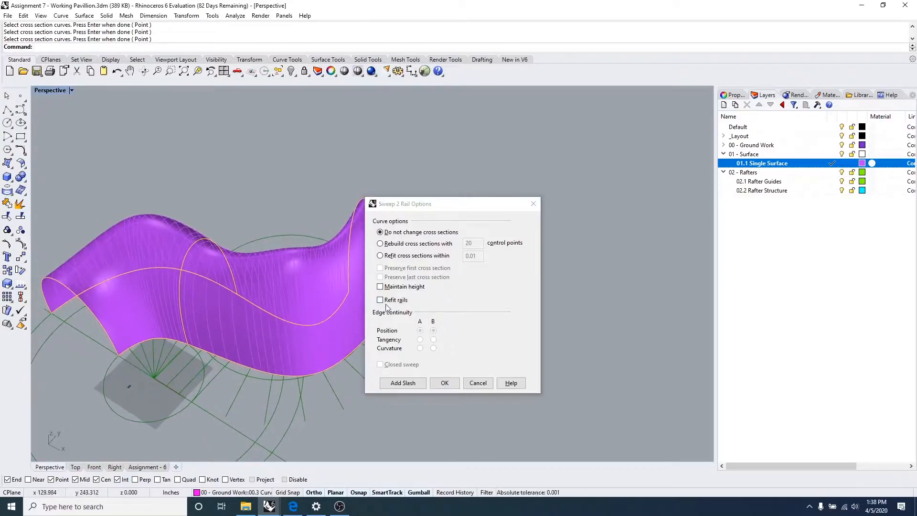
pyautogui.moveTo(239, 348); pyautogui.dragTo(352, 275, button='right')
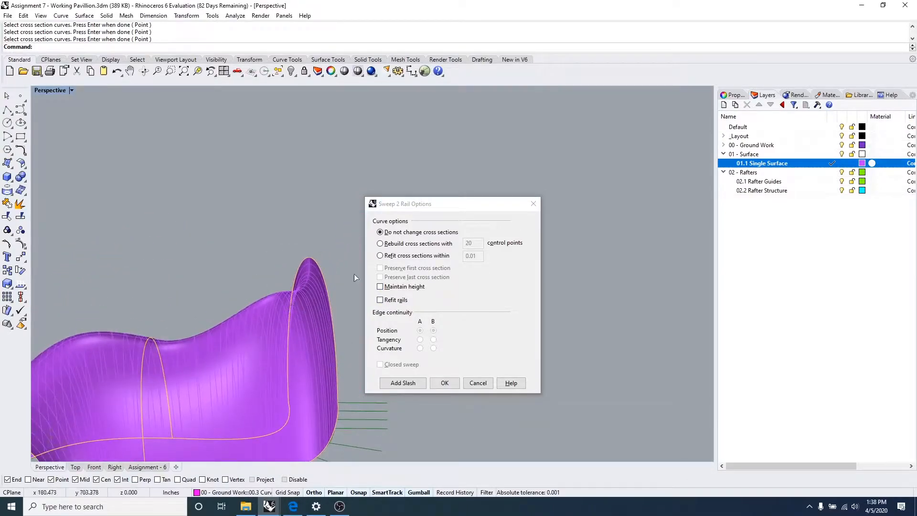
# Step: Create the two-rail sweep surface and leave it deselected
pyautogui.click(445, 383)
pyautogui.moveTo(411, 307); pyautogui.dragTo(296, 307, button='right')
pyautogui.click(323, 291)
pyautogui.press('Escape')
pyautogui.press('Escape')
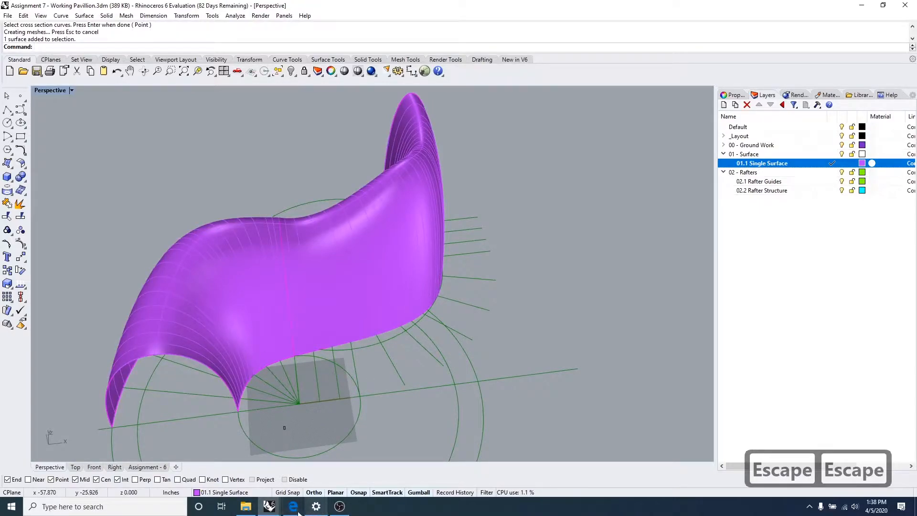
# Step: Switch to the reference model 06 - Rafters.3dm, maximize its Perspective view and show its layer list
pyautogui.click(269, 506)
pyautogui.click(314, 459)
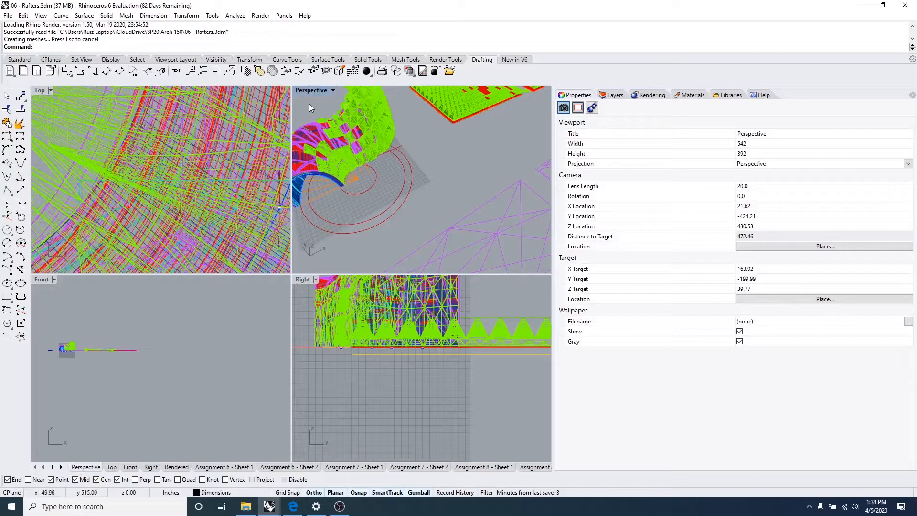
pyautogui.doubleClick(312, 90)
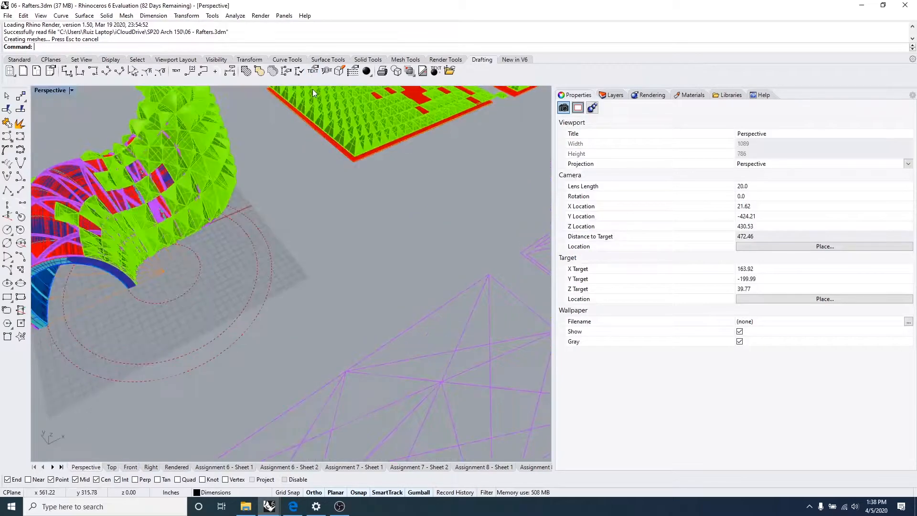
pyautogui.click(614, 95)
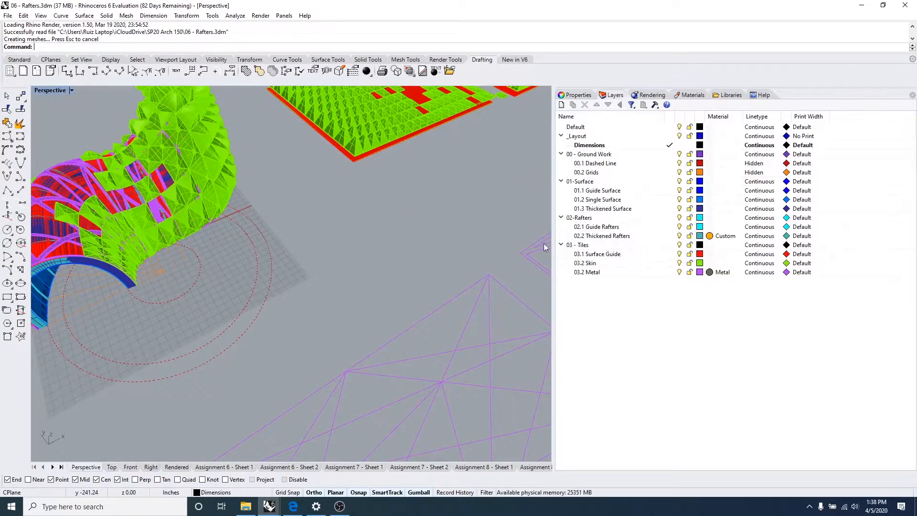
pyautogui.moveTo(208, 317); pyautogui.dragTo(411, 289, button='right')
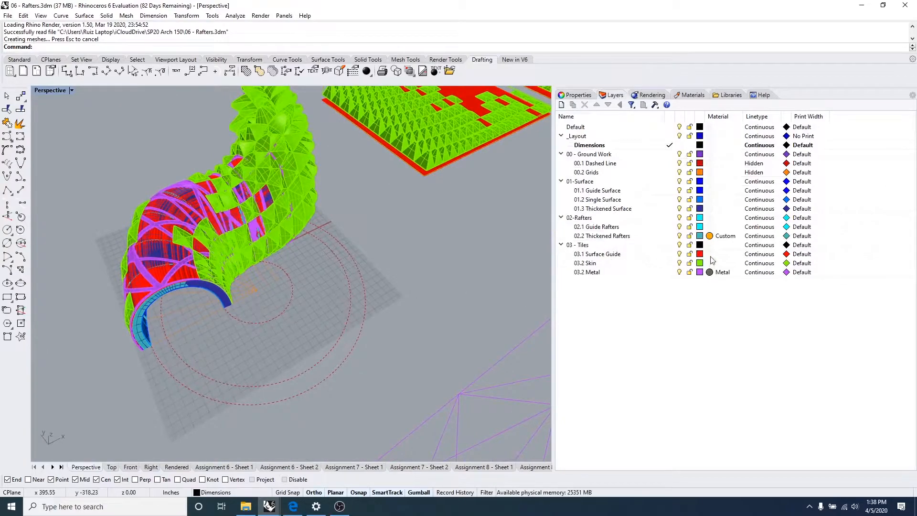
# Step: Hide the 03 - Tiles and 01-Surface layers so that only the rafter structure and ground work are shown
pyautogui.click(679, 245)
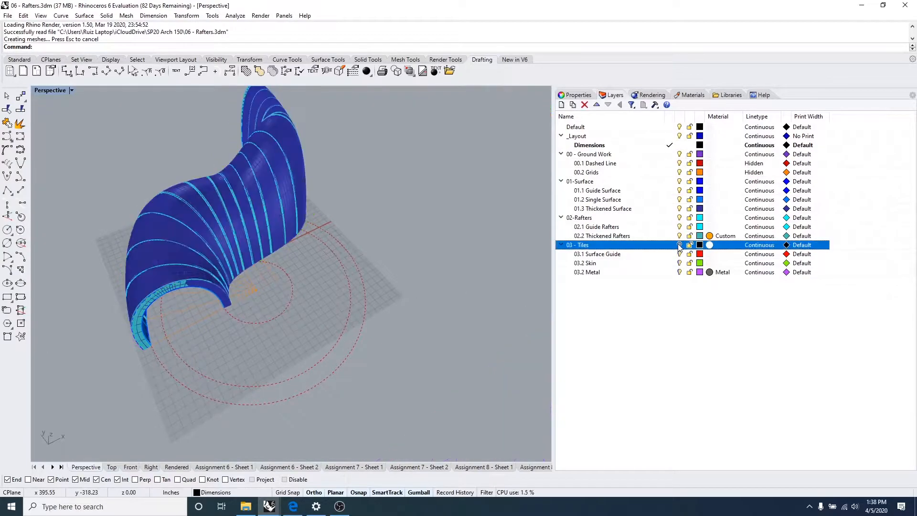
pyautogui.click(679, 181)
pyautogui.moveTo(191, 325); pyautogui.dragTo(255, 290, button='right')
pyautogui.scroll(5, 253, 288)
pyautogui.scroll(-4, 282, 245)
pyautogui.keyDown('shift'); pyautogui.moveTo(390, 271); pyautogui.dragTo(268, 287, button='right'); pyautogui.keyUp('shift')
pyautogui.scroll(-3, 268, 287)
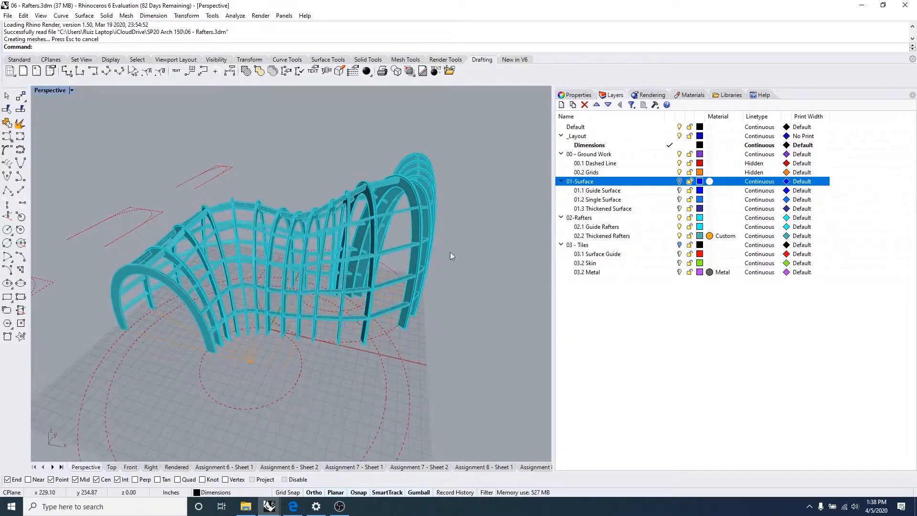
# Step: Examine the thickened rafters and their horizontal cross members up close and from several angles
pyautogui.moveTo(190, 305); pyautogui.dragTo(278, 336, button='right')
pyautogui.scroll(4, 198, 327)
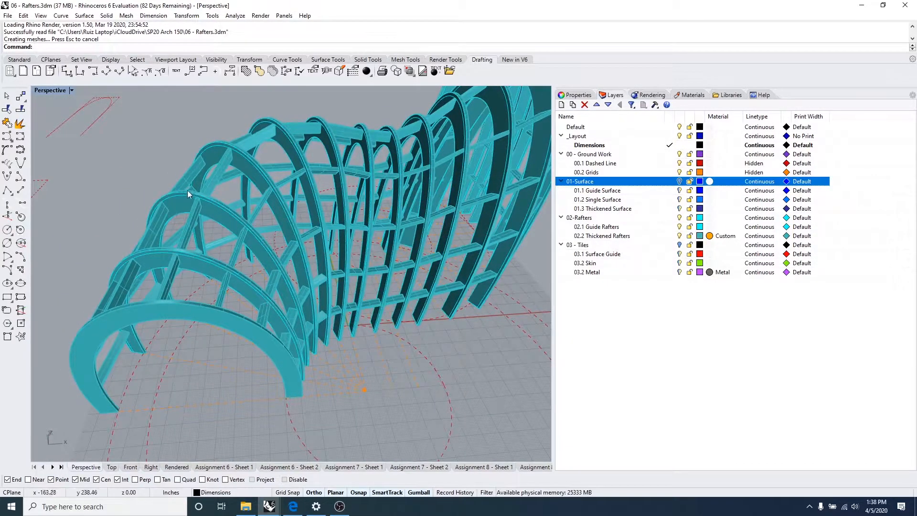
pyautogui.scroll(-3, 319, 179)
pyautogui.keyDown('shift'); pyautogui.moveTo(316, 321); pyautogui.dragTo(297, 328, button='right'); pyautogui.keyUp('shift')
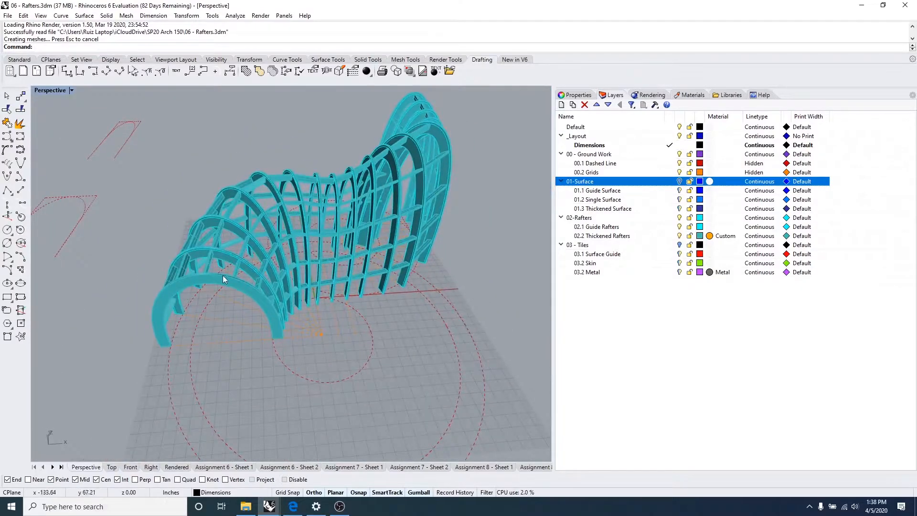
pyautogui.scroll(3, 223, 275)
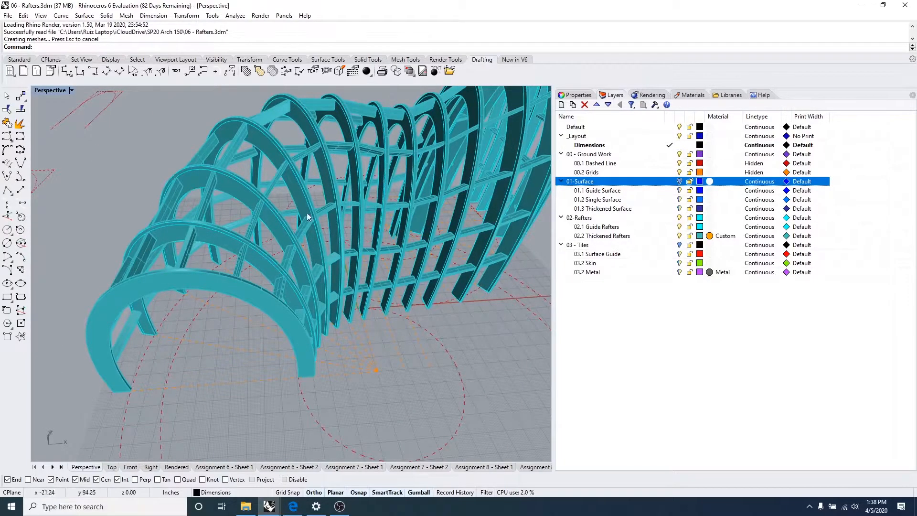
pyautogui.moveTo(362, 276); pyautogui.dragTo(327, 319, button='right')
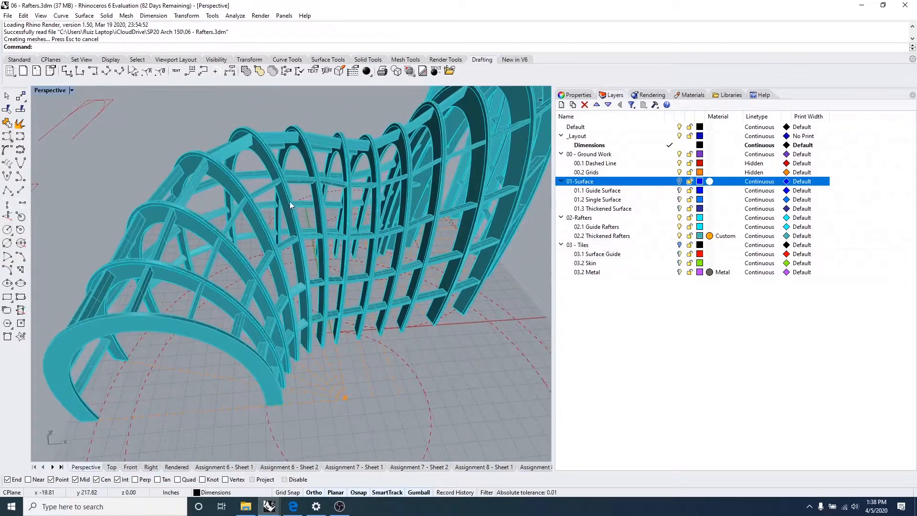
pyautogui.scroll(-4, 357, 274)
pyautogui.moveTo(356, 274); pyautogui.dragTo(264, 329, button='right')
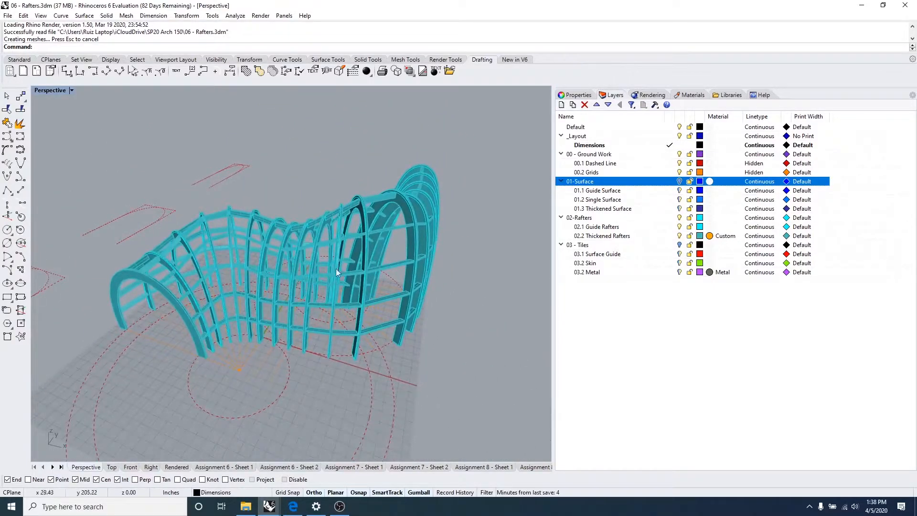
# Step: Return to Assignment 7 - Working Pavillion.3dm and look over the new purple surface around its low arch opening
pyautogui.click(862, 7)
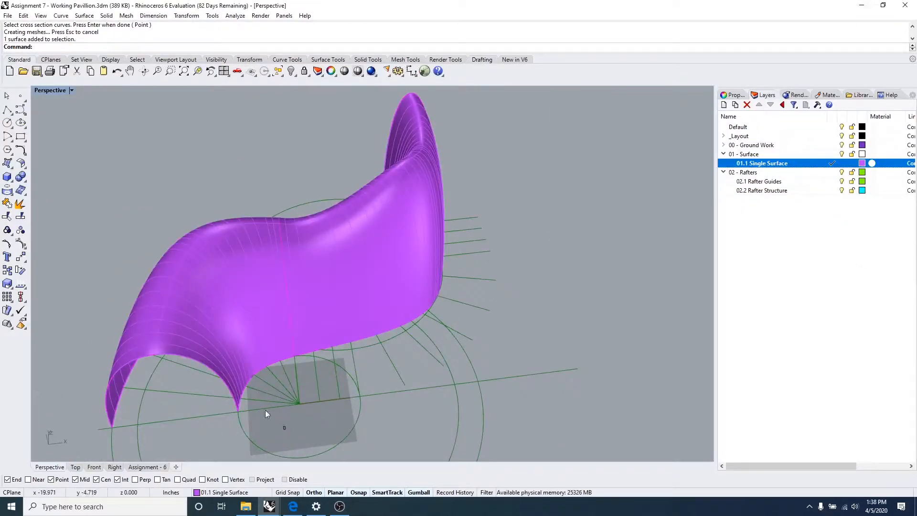
pyautogui.scroll(-10, 422, 346)
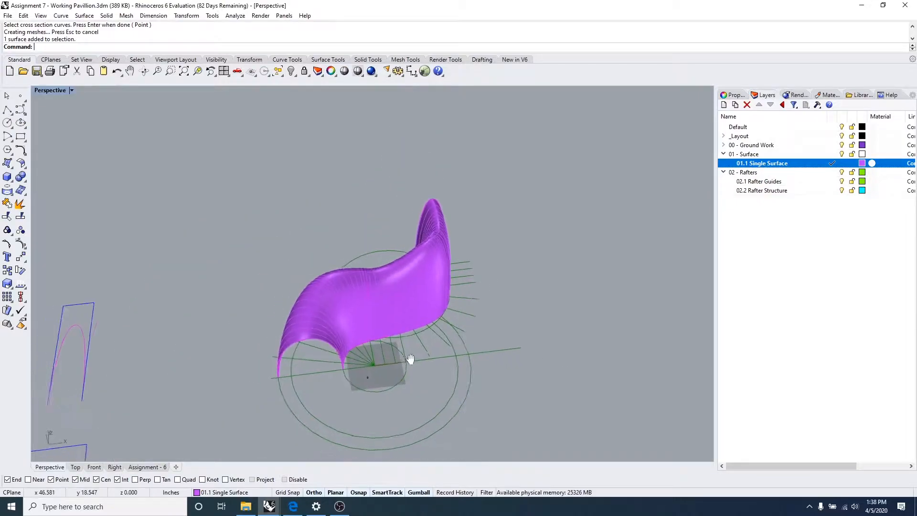
pyautogui.scroll(5, 333, 304)
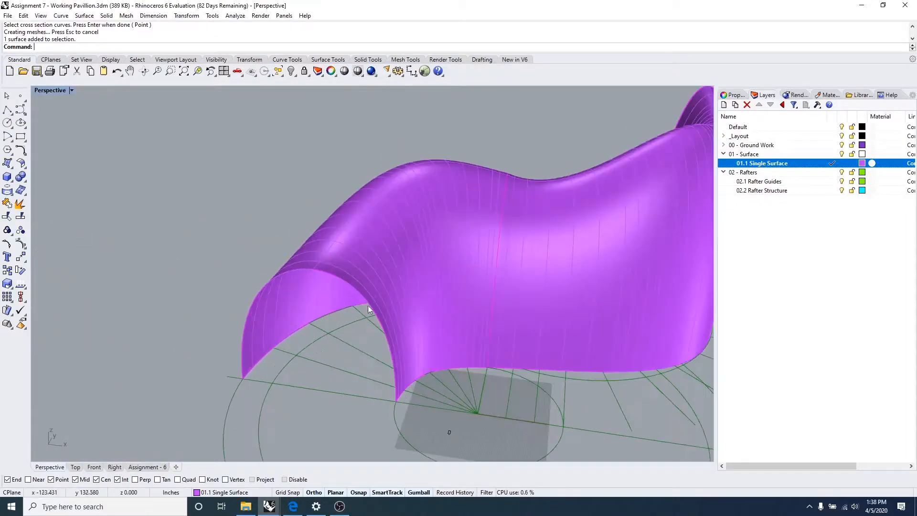
pyautogui.scroll(-4, 342, 320)
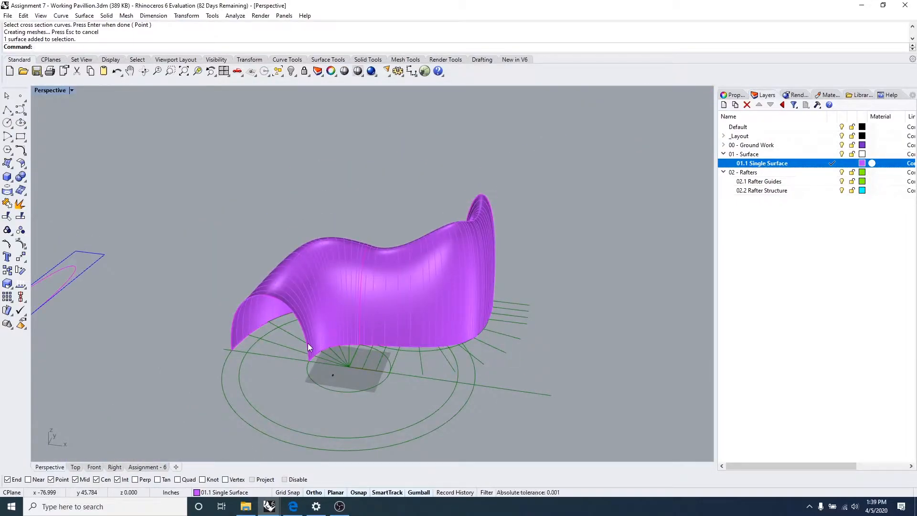
pyautogui.moveTo(239, 334); pyautogui.dragTo(246, 329, button='right')
pyautogui.scroll(6, 246, 329)
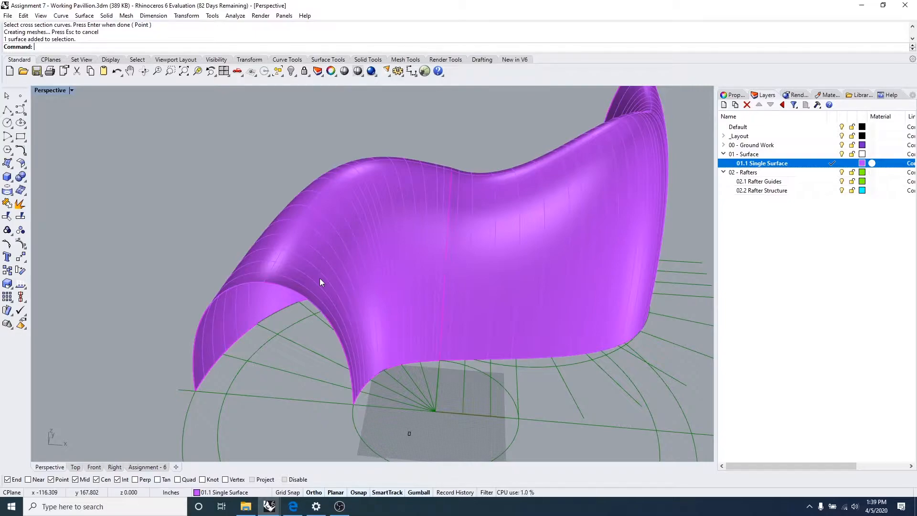
# Step: Start an OffsetSrf of the purple pavilion surface, check its direction arrows from several angles, and turn the Loose option off
pyautogui.write('offs')
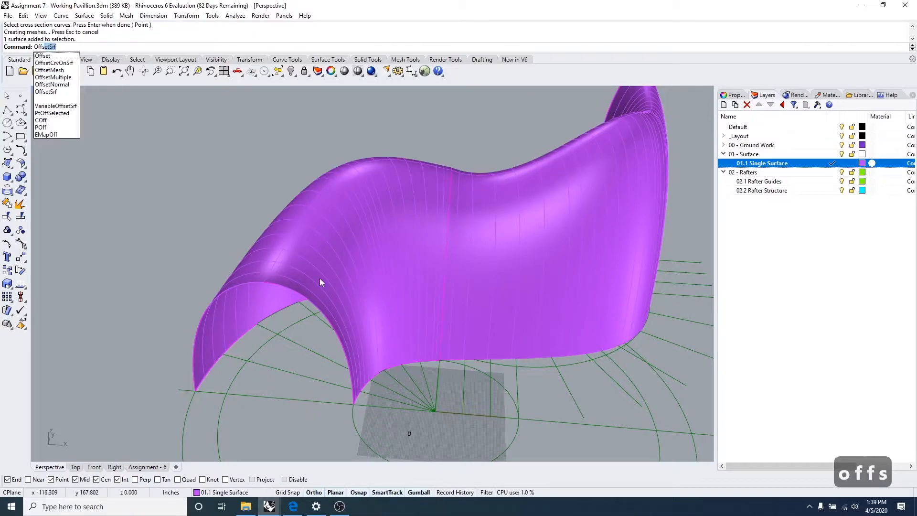
pyautogui.write('et')
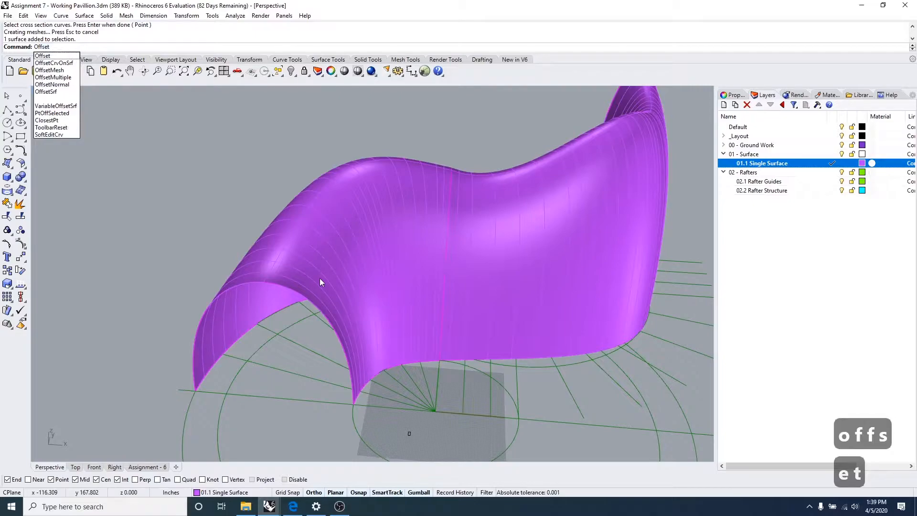
pyautogui.press('Down')
pyautogui.press('Down')
pyautogui.press('Down')
pyautogui.press('Down')
pyautogui.press('Down')
pyautogui.press('Down')
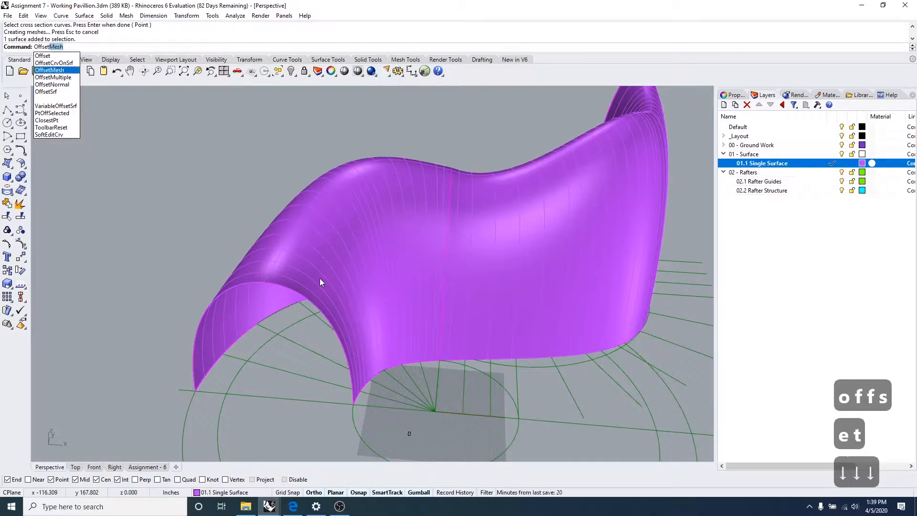
pyautogui.press('Return')
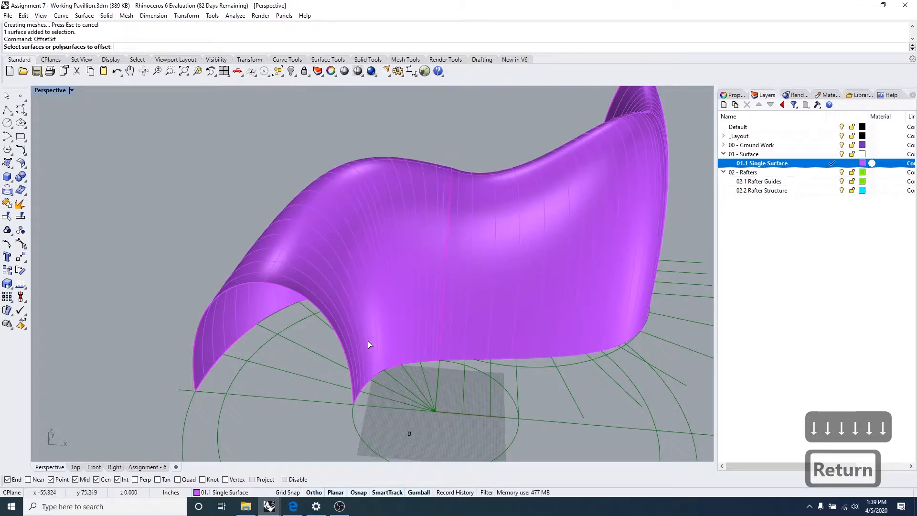
pyautogui.click(295, 240)
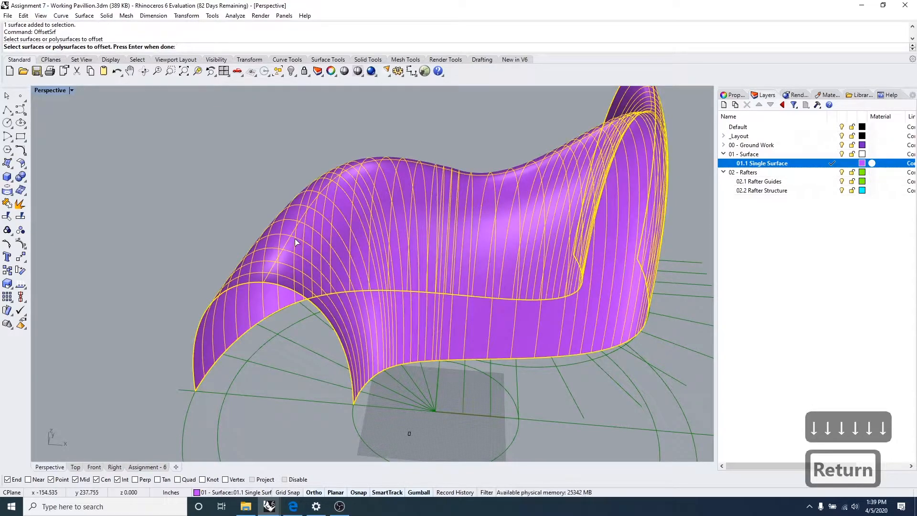
pyautogui.moveTo(306, 319); pyautogui.dragTo(321, 297, button='right')
pyautogui.press('Return')
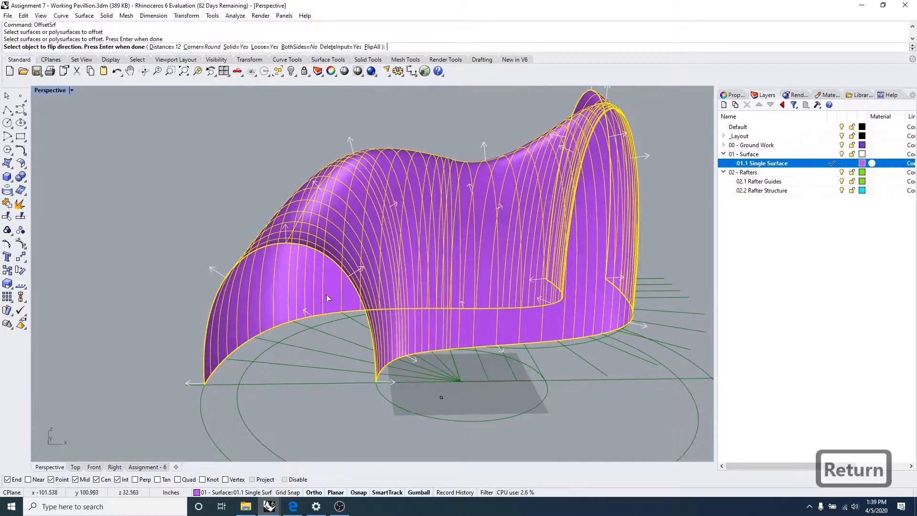
pyautogui.moveTo(381, 349); pyautogui.dragTo(480, 222, button='right')
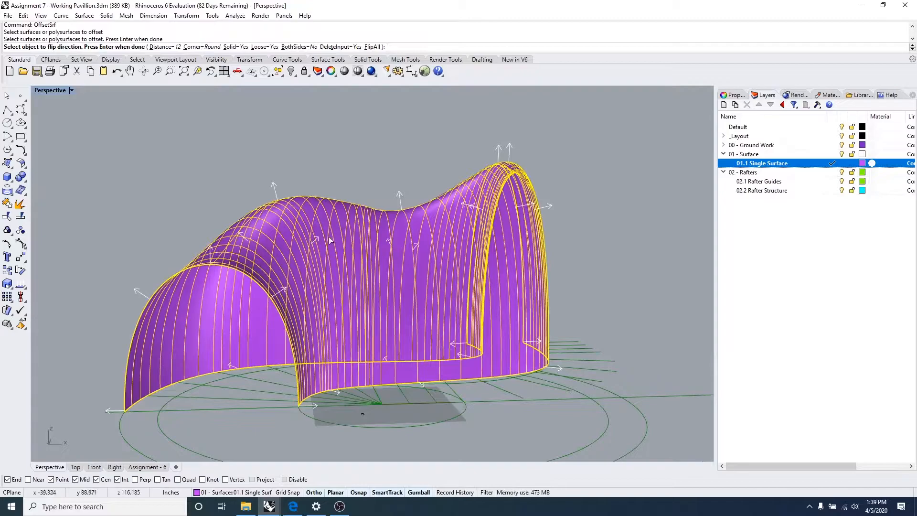
pyautogui.moveTo(319, 256); pyautogui.dragTo(320, 234, button='right')
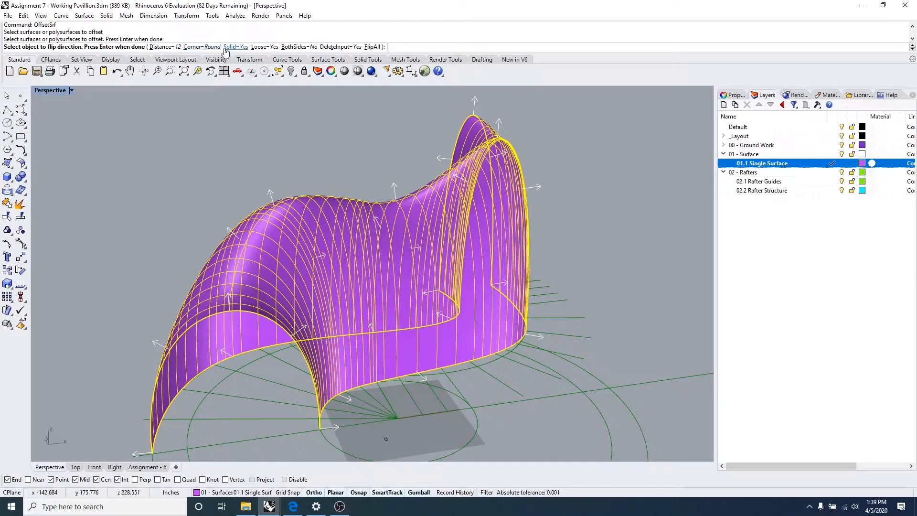
pyautogui.moveTo(234, 293); pyautogui.dragTo(170, 370, button='right')
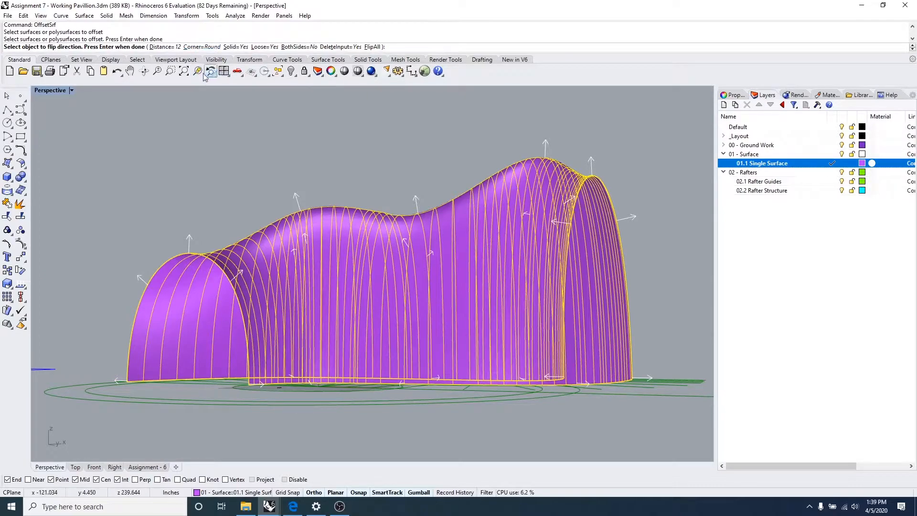
pyautogui.moveTo(187, 216); pyautogui.dragTo(190, 84, button='right')
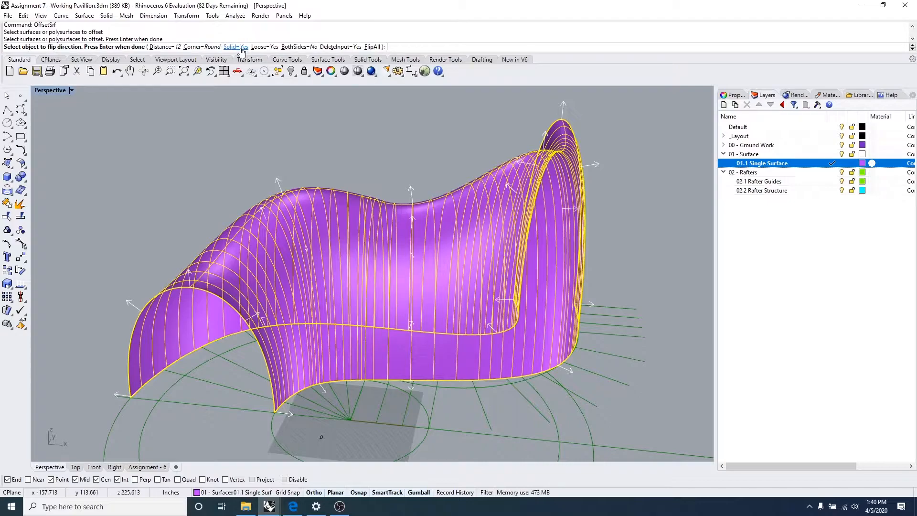
pyautogui.moveTo(224, 226); pyautogui.dragTo(256, 348, button='right')
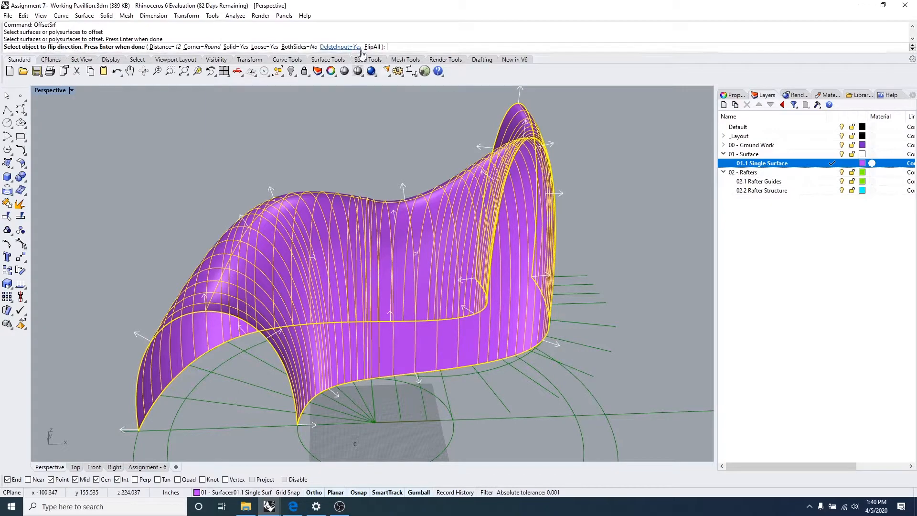
pyautogui.click(260, 46)
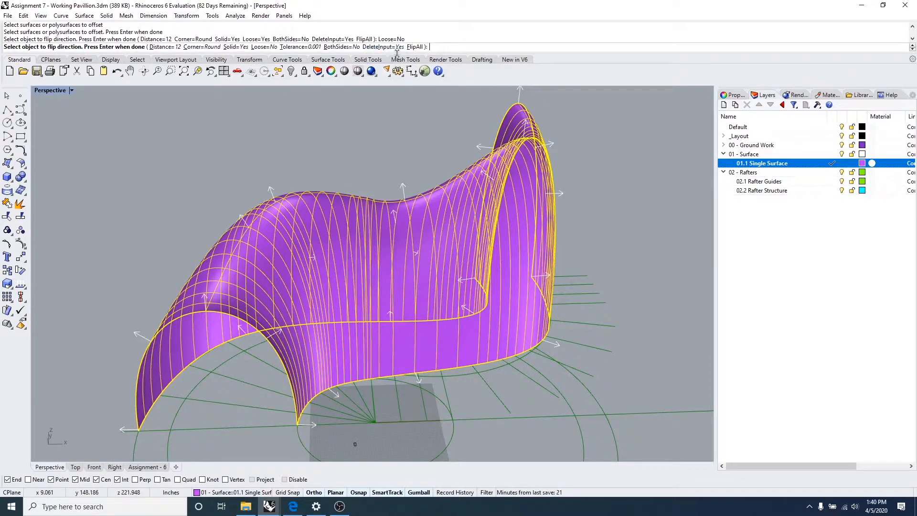
# Step: Flip all offset directions to the inside of the pavilion and create the solid offset at a distance of 12
pyautogui.moveTo(225, 279); pyautogui.dragTo(293, 281, button='right')
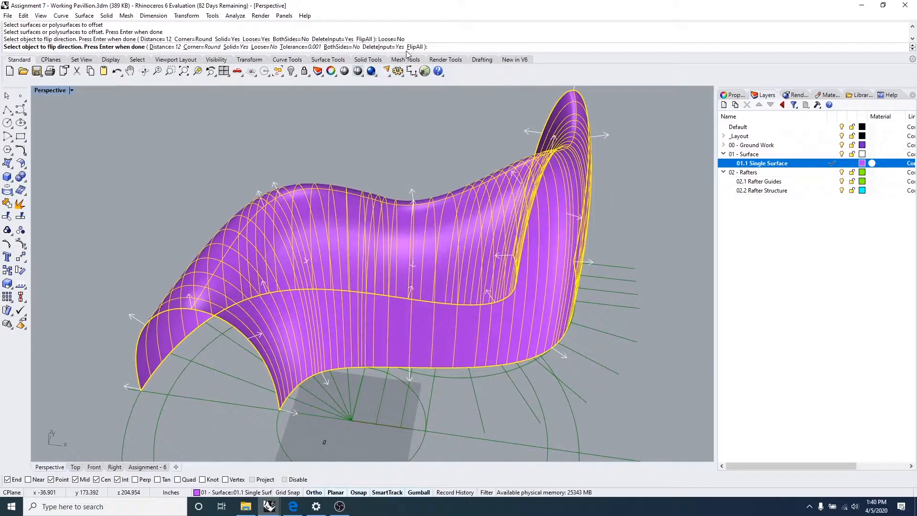
pyautogui.moveTo(568, 273); pyautogui.dragTo(598, 190, button='right')
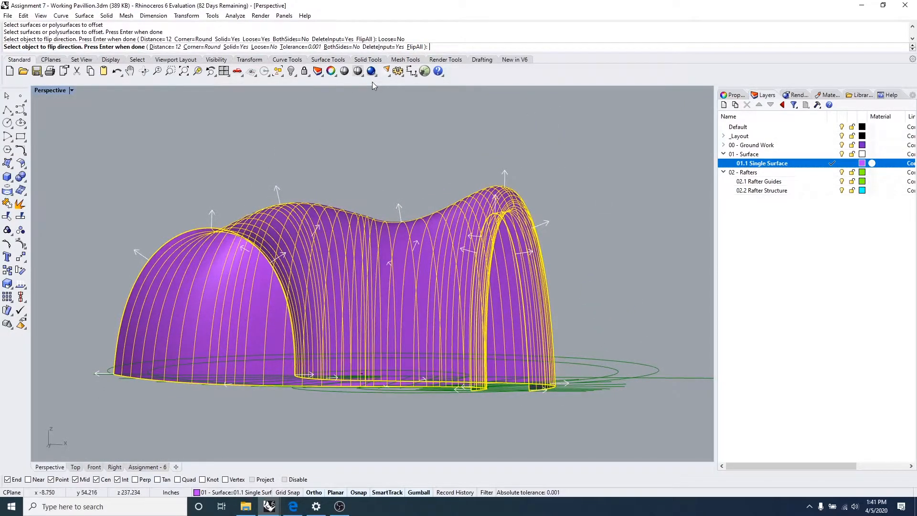
pyautogui.click(414, 47)
pyautogui.moveTo(258, 258); pyautogui.dragTo(227, 285, button='right')
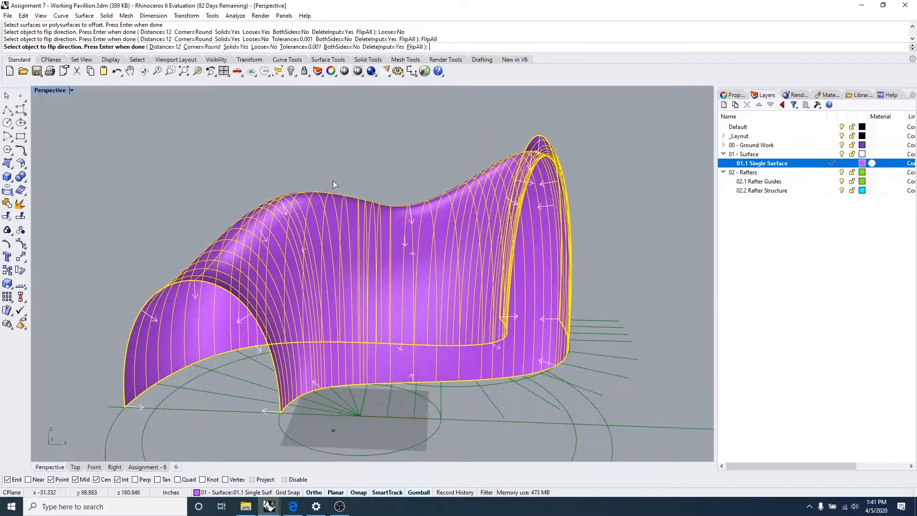
pyautogui.rightClick(331, 165)
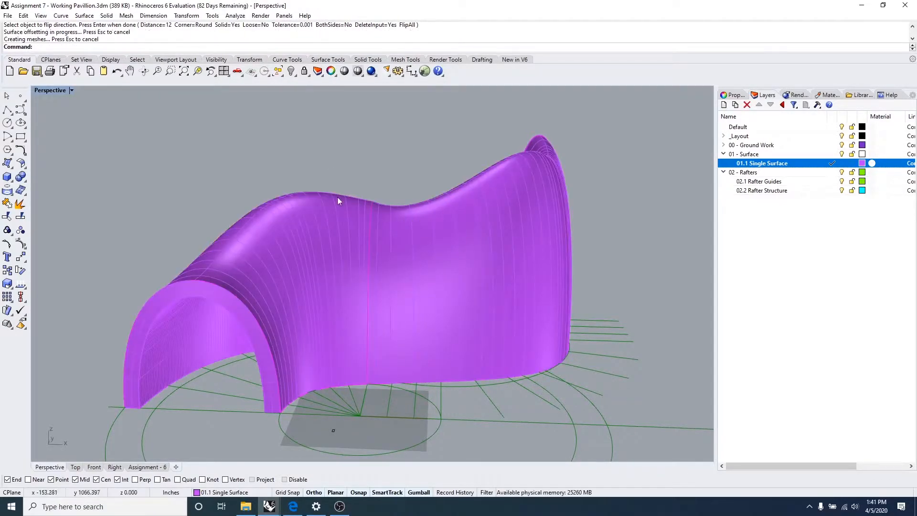
# Step: Examine the thickened shell's edge and inner face around the low arch, close up and from several angles
pyautogui.moveTo(292, 419); pyautogui.dragTo(447, 280, button='right')
pyautogui.scroll(5, 267, 239)
pyautogui.scroll(-5, 277, 233)
pyautogui.moveTo(338, 282); pyautogui.dragTo(304, 239, button='right')
pyautogui.scroll(5, 304, 221)
pyautogui.moveTo(360, 258); pyautogui.dragTo(247, 223, button='right')
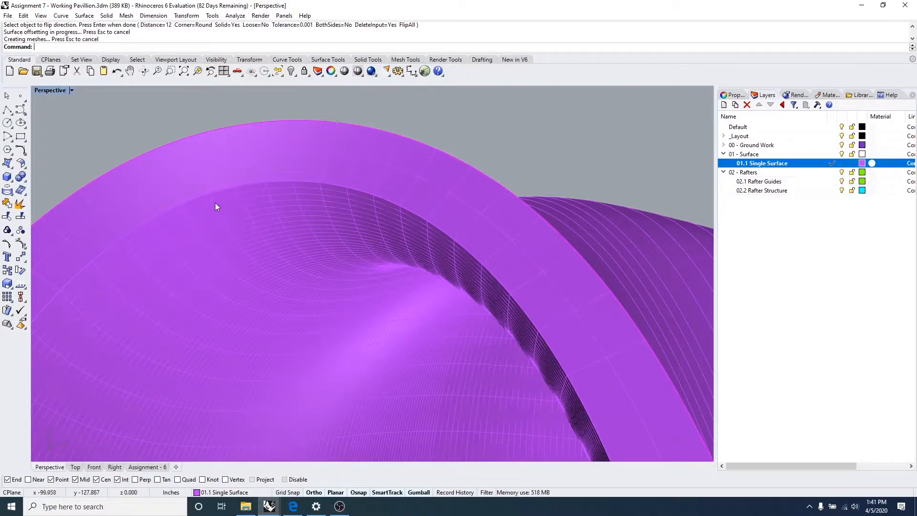
pyautogui.scroll(-5, 217, 202)
pyautogui.moveTo(216, 207); pyautogui.dragTo(410, 334, button='right')
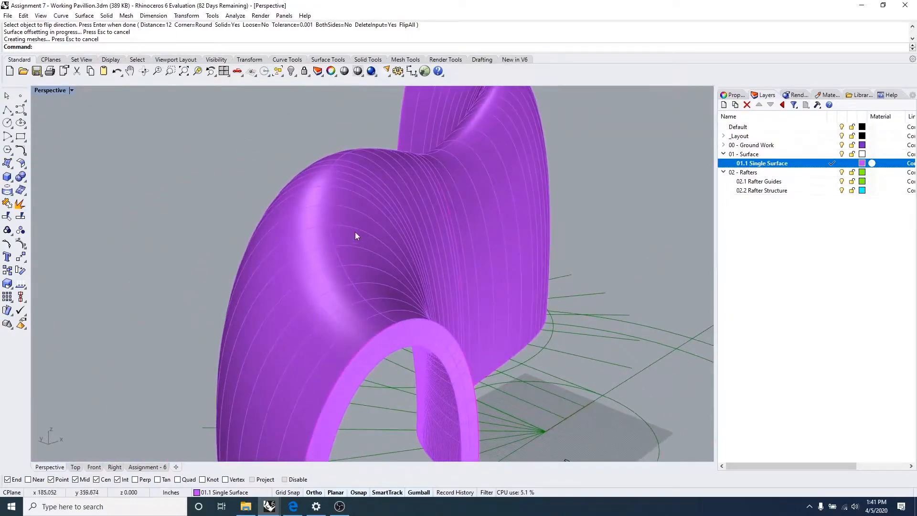
pyautogui.moveTo(344, 248); pyautogui.dragTo(318, 249, button='right')
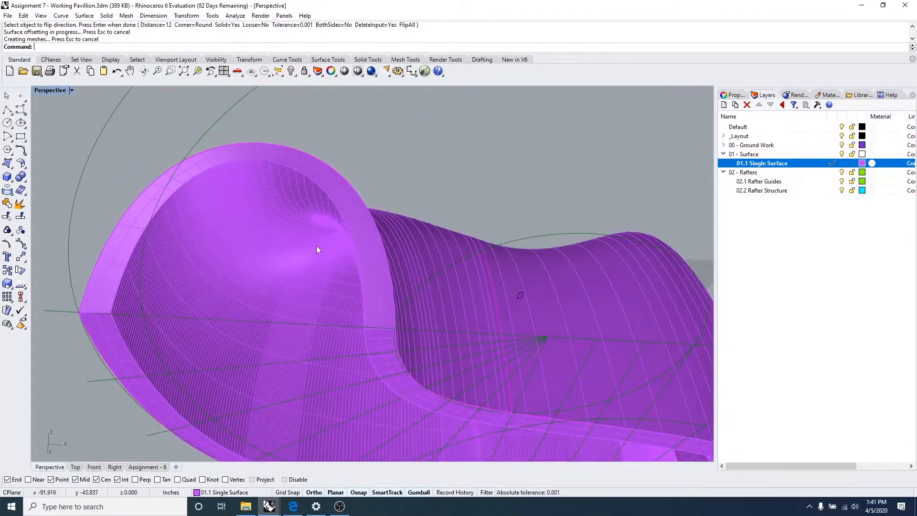
pyautogui.moveTo(285, 183); pyautogui.dragTo(266, 260, button='right')
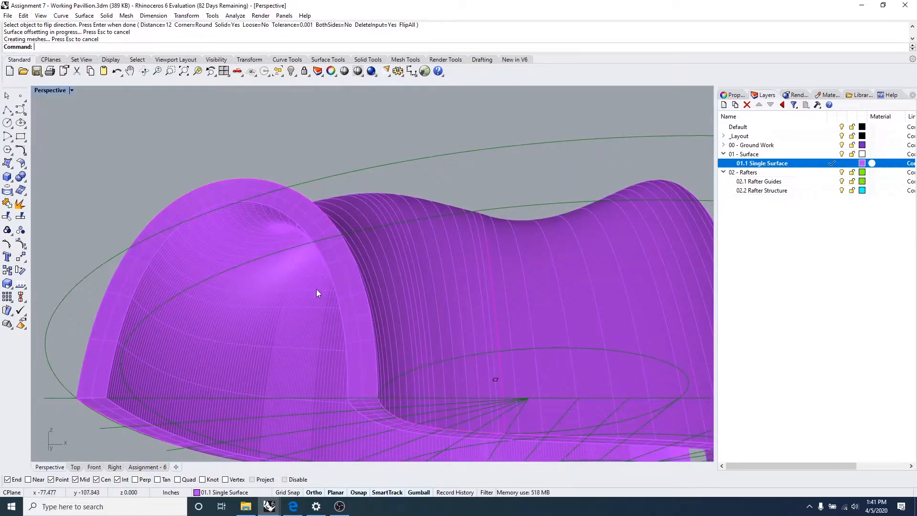
# Step: Examine the thickened shell's inner face at the apex of the tall, narrow arch
pyautogui.moveTo(515, 323); pyautogui.dragTo(360, 234, button='right')
pyautogui.scroll(3, 262, 179)
pyautogui.scroll(3, 261, 180)
pyautogui.moveTo(279, 215)
pyautogui.mouseDown(button='right')
pyautogui.moveTo(242, 207)
pyautogui.moveTo(271, 224)
pyautogui.mouseUp(button='right')
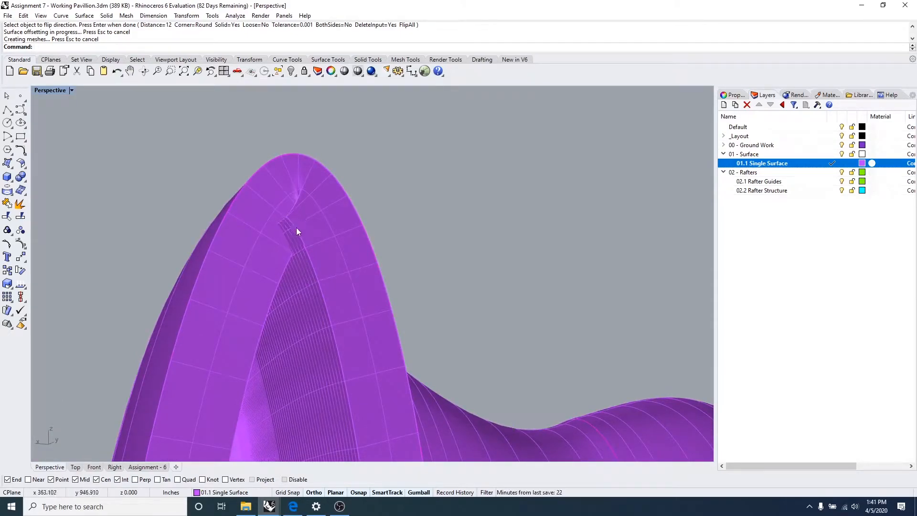
pyautogui.moveTo(296, 232); pyautogui.dragTo(313, 279, button='right')
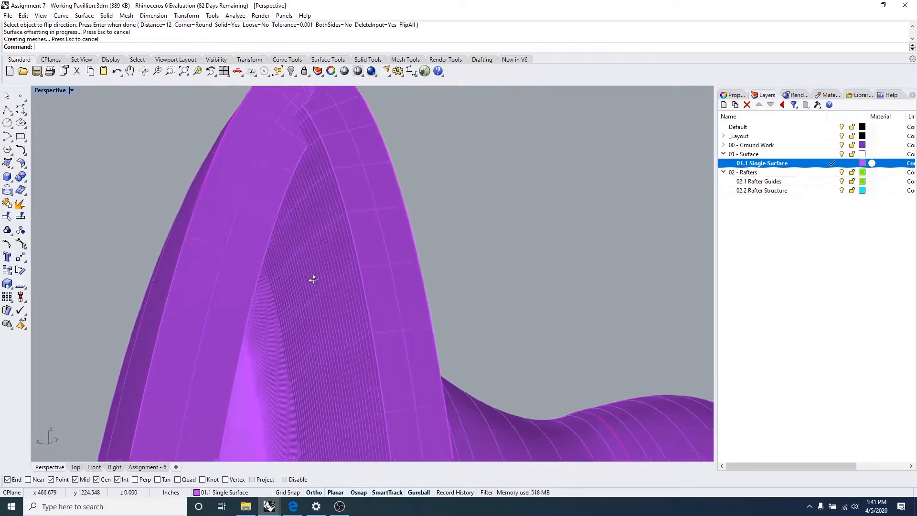
# Step: Undo the solid offset and clear the selection of the restored single surface
pyautogui.scroll(-10, 313, 279)
pyautogui.hotkey('ctrl', 'z')
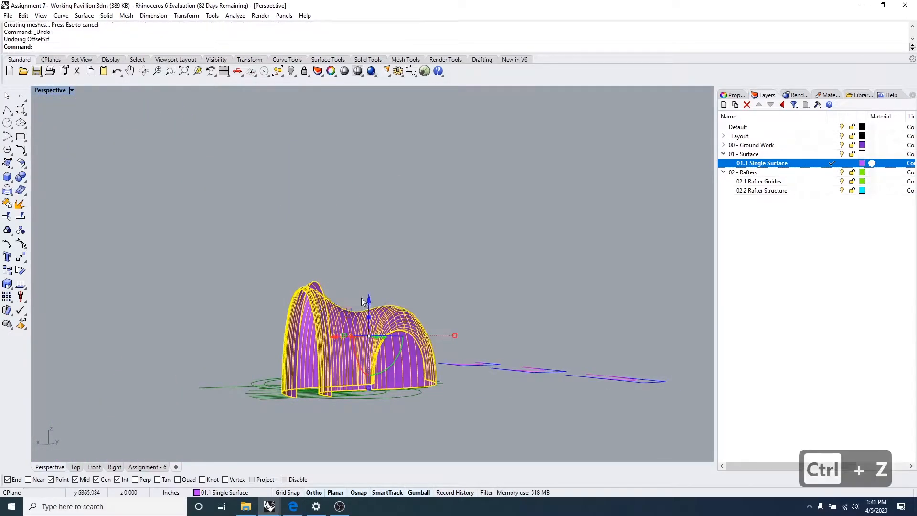
pyautogui.press('Escape')
pyautogui.press('Escape')
pyautogui.moveTo(328, 285); pyautogui.dragTo(371, 336, button='right')
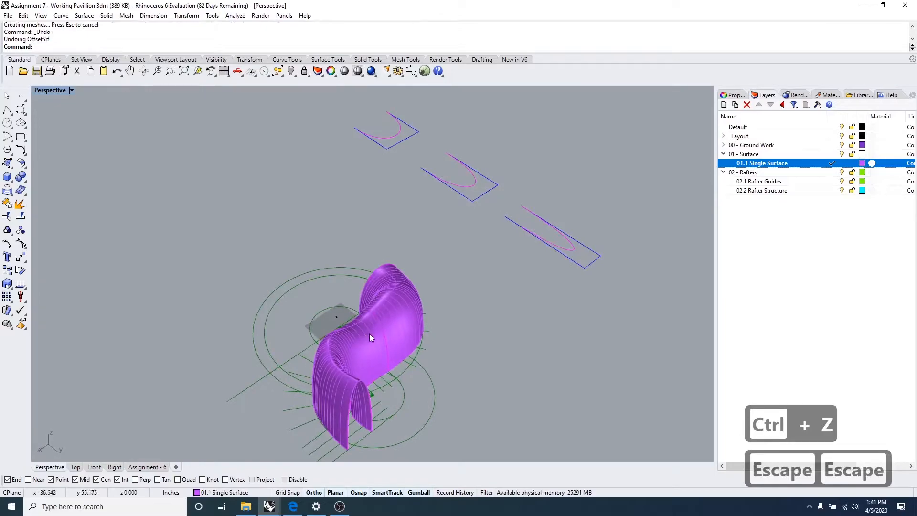
pyautogui.scroll(2, 369, 333)
pyautogui.press('Escape')
pyautogui.press('Escape')
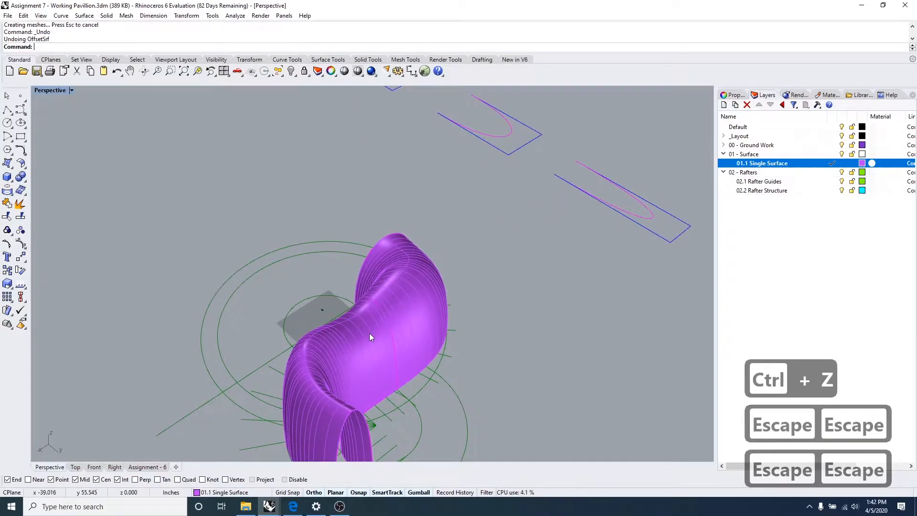
# Step: Start OffsetSrf again on the purple pavilion surface and turn the Loose option on
pyautogui.write('oo')
pyautogui.press('BackSpace')
pyautogui.write('ffset')
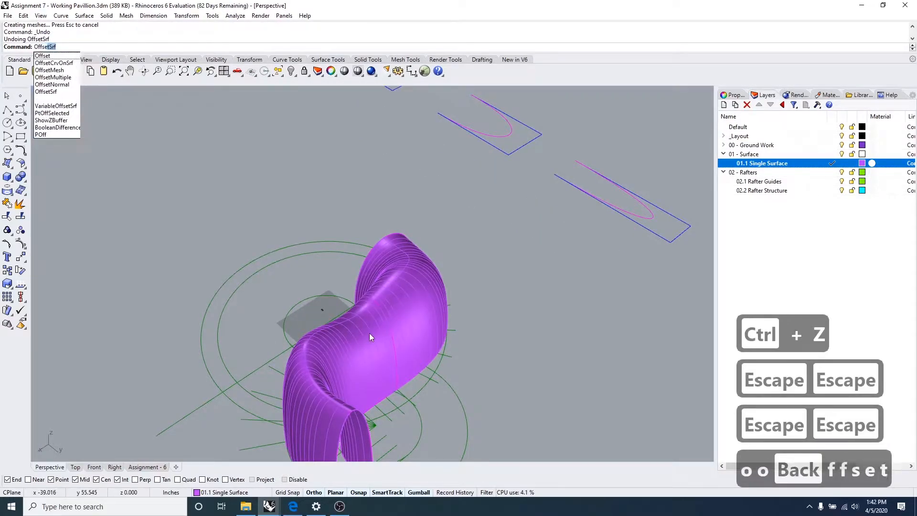
pyautogui.press('BackSpace')
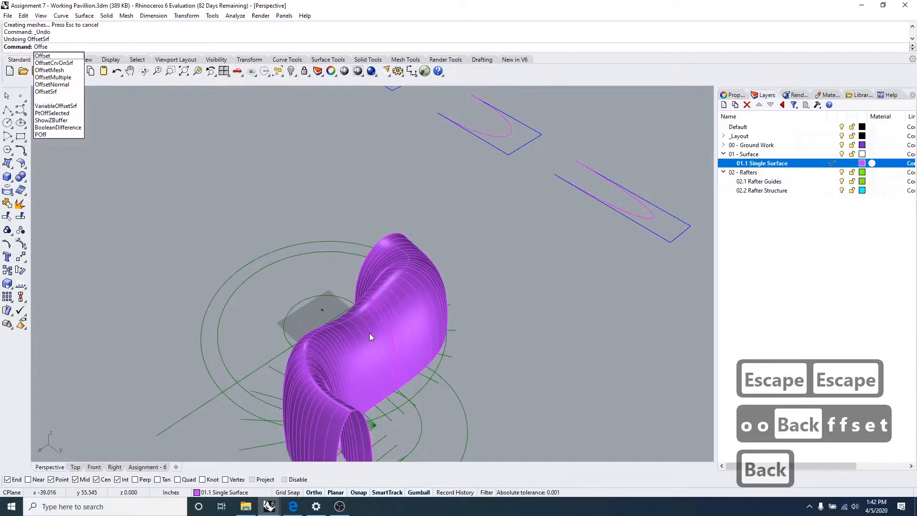
pyautogui.press('Down')
pyautogui.press('Down')
pyautogui.press('Down')
pyautogui.press('Down')
pyautogui.press('Down')
pyautogui.press('Down')
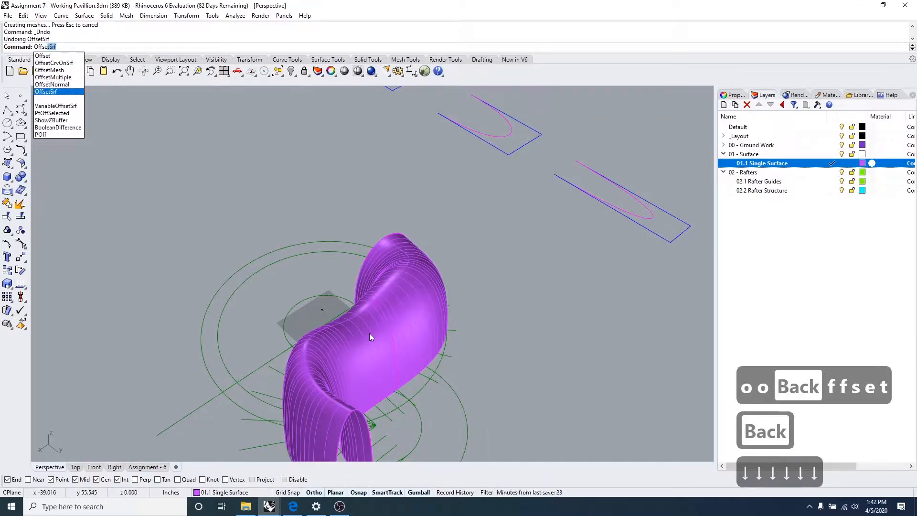
pyautogui.press('Return')
pyautogui.click(405, 314)
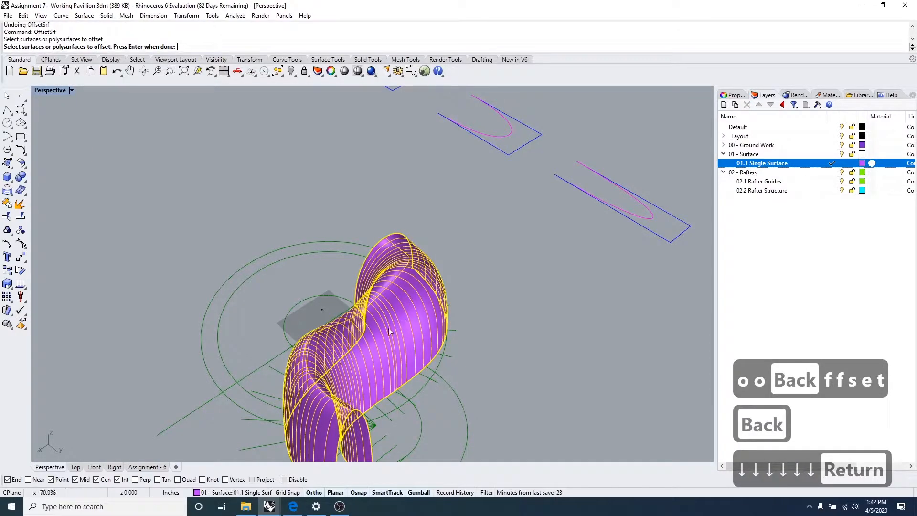
pyautogui.rightClick(388, 327)
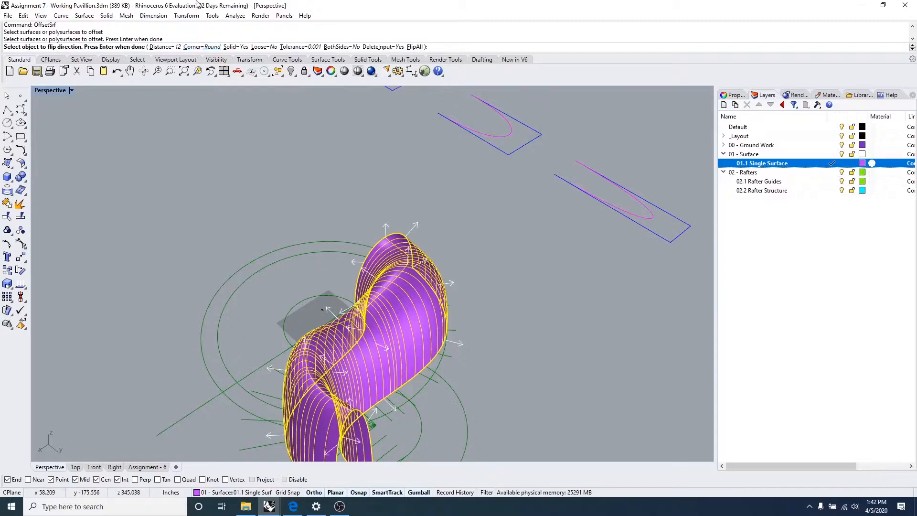
pyautogui.click(264, 47)
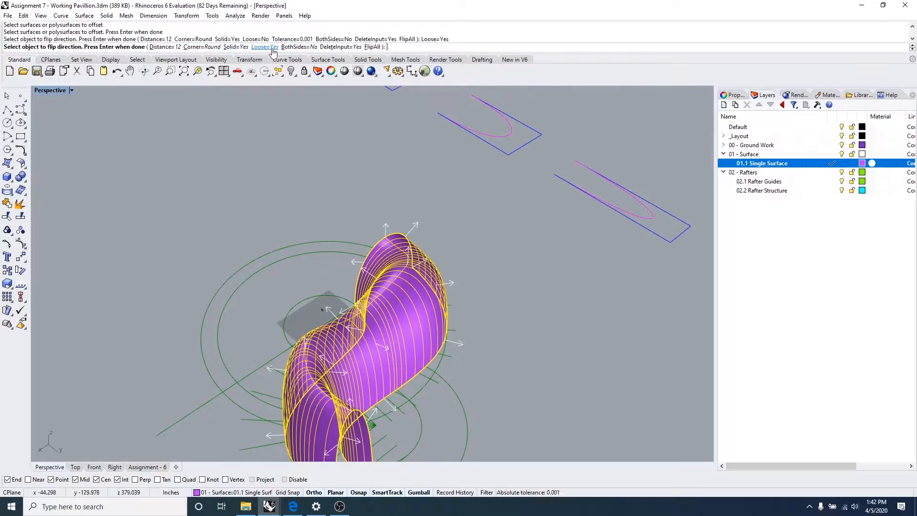
# Step: Flip the offset direction so all arrows point inward and create the loose solid offset at a distance of 12 inches
pyautogui.moveTo(323, 218); pyautogui.dragTo(342, 350, button='right')
pyautogui.scroll(3, 341, 350)
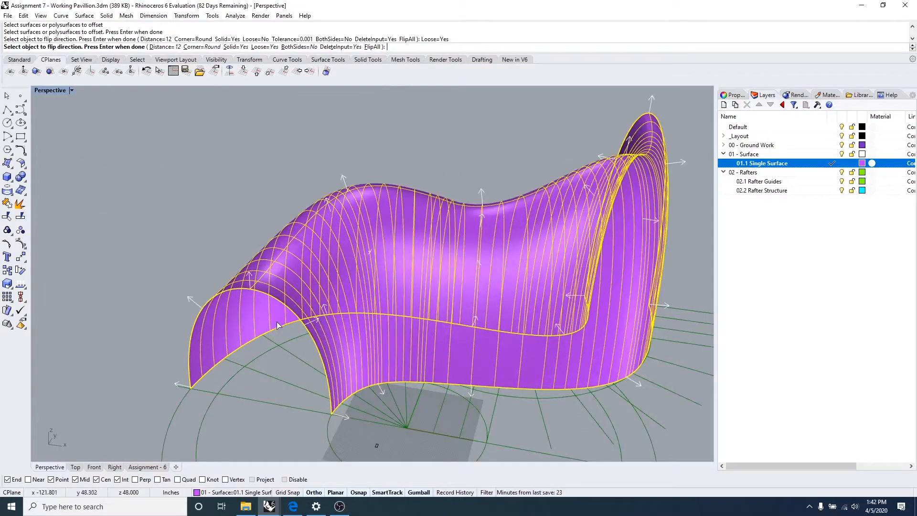
pyautogui.moveTo(294, 332); pyautogui.dragTo(287, 298, button='right')
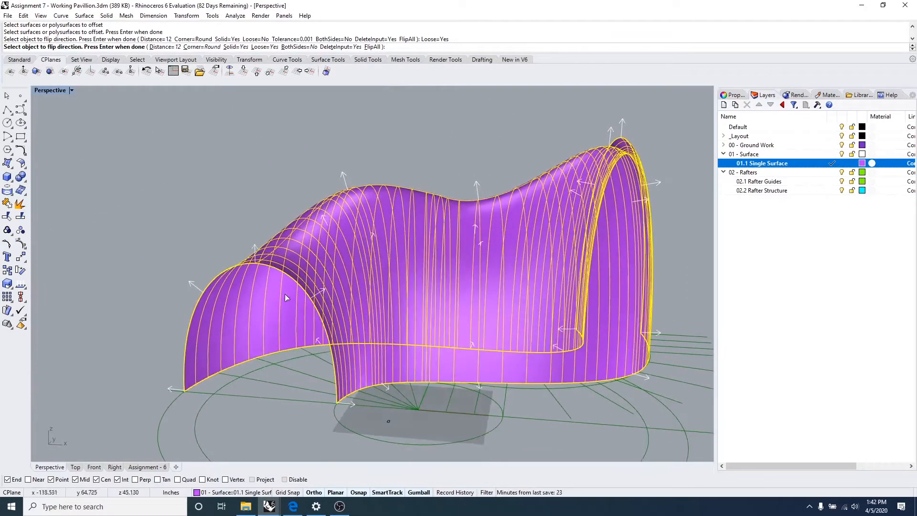
pyautogui.click(372, 47)
pyautogui.moveTo(306, 267); pyautogui.dragTo(248, 285, button='right')
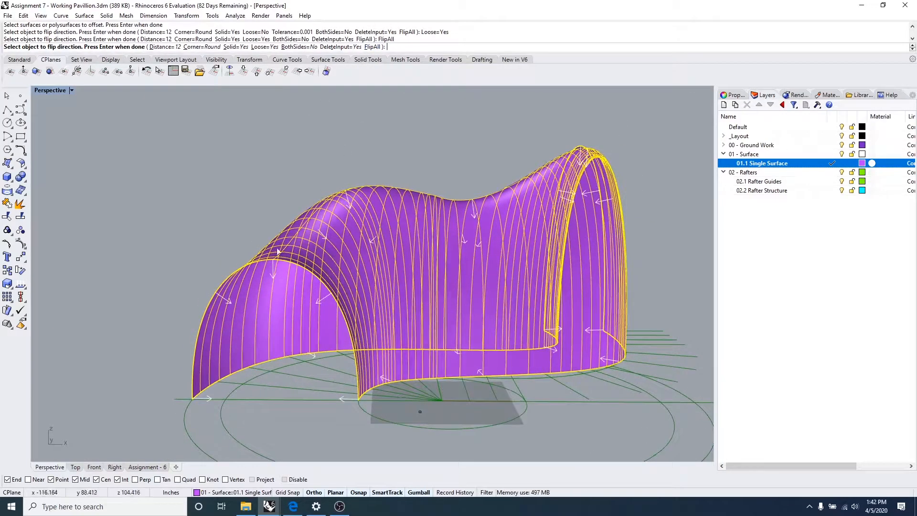
pyautogui.moveTo(242, 316); pyautogui.dragTo(258, 327, button='right')
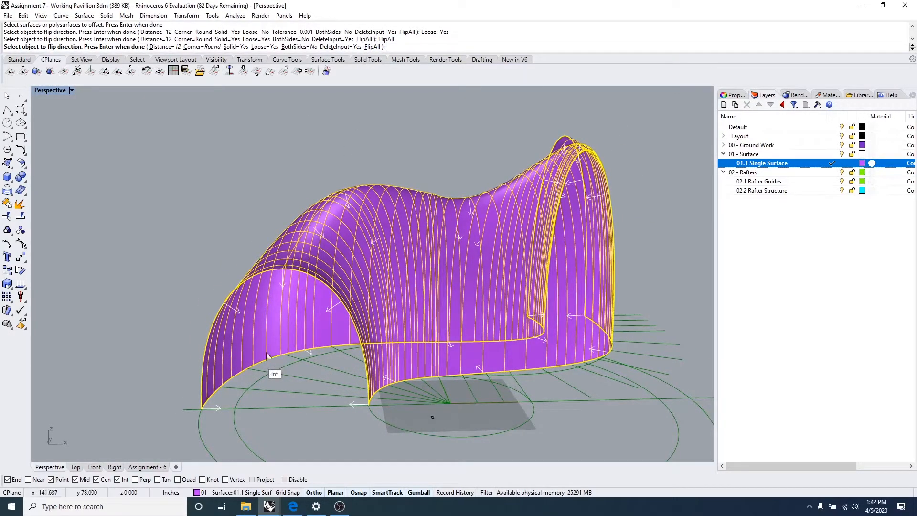
pyautogui.press('Return')
# Step: Examine the new shell's edge and inner face at both arch openings, close up and from several angles
pyautogui.moveTo(545, 337); pyautogui.dragTo(486, 236, button='right')
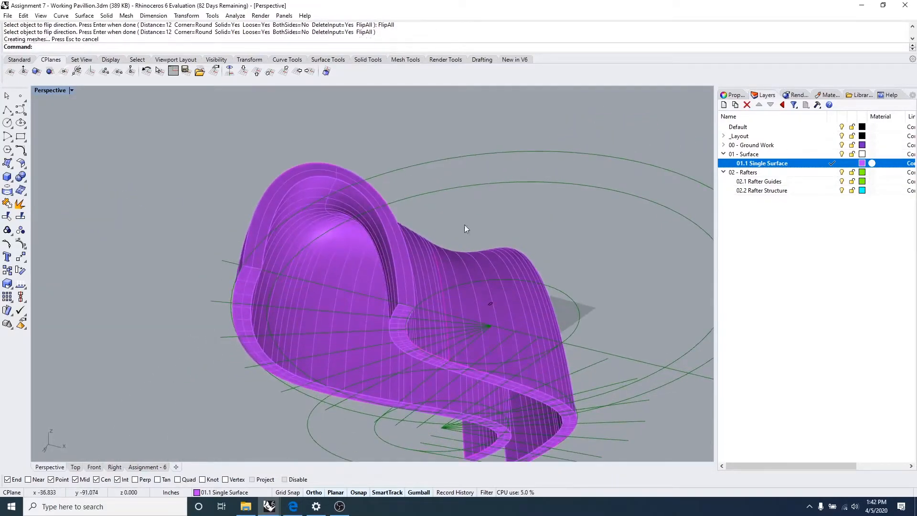
pyautogui.scroll(5, 336, 182)
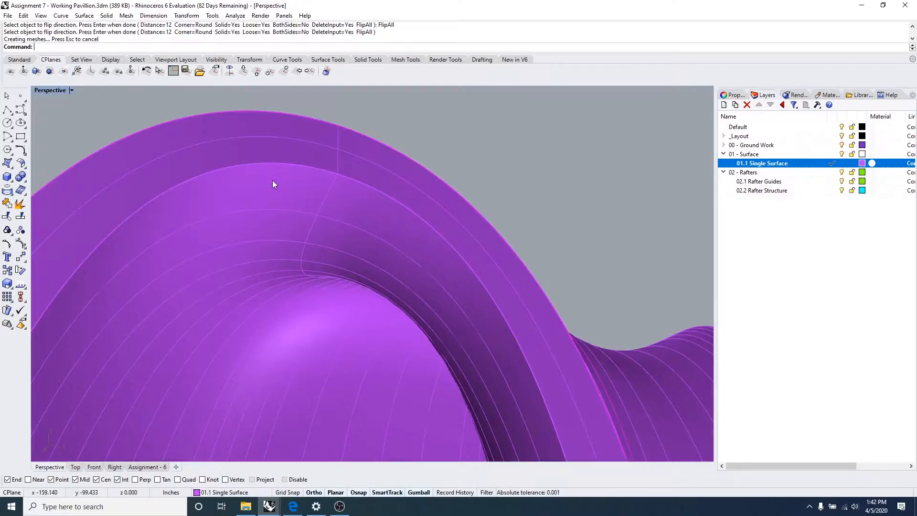
pyautogui.scroll(-4, 273, 184)
pyautogui.moveTo(336, 232); pyautogui.dragTo(307, 204, button='right')
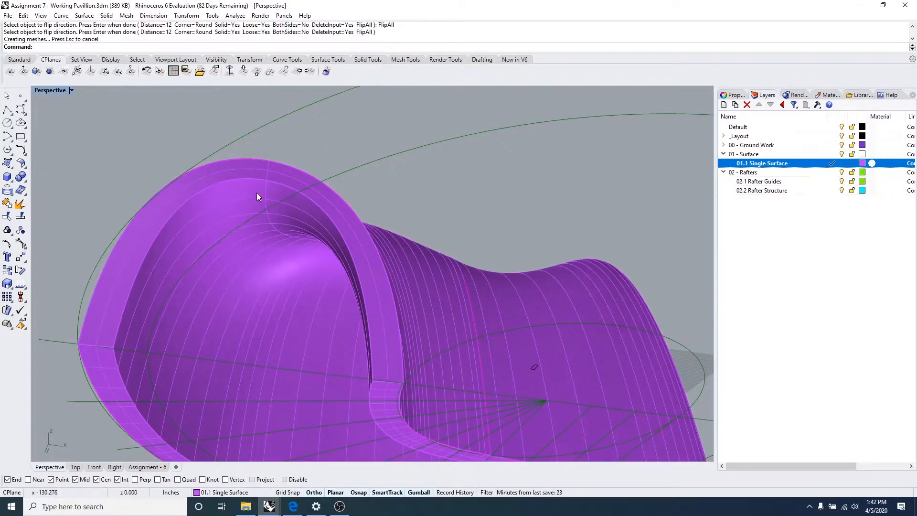
pyautogui.moveTo(304, 228); pyautogui.dragTo(350, 313, button='right')
pyautogui.scroll(5, 274, 273)
pyautogui.moveTo(273, 273); pyautogui.dragTo(309, 297, button='right')
pyautogui.scroll(-5, 324, 311)
pyautogui.scroll(2, 342, 313)
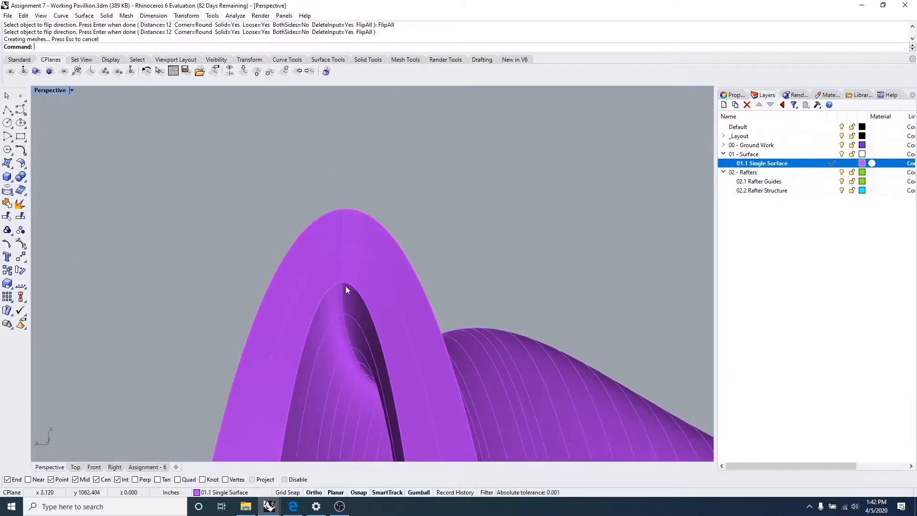
pyautogui.moveTo(340, 297); pyautogui.dragTo(313, 337, button='right')
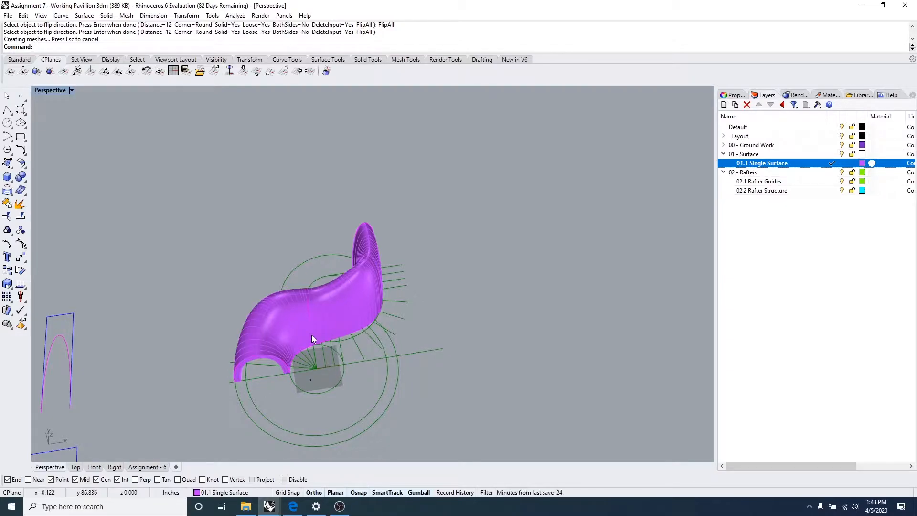
# Step: Run Section on the shell and cut it along the first radial guide line inward from the low arch, starting at the circle's centre
pyautogui.moveTo(426, 379); pyautogui.dragTo(333, 309, button='right')
pyautogui.scroll(5, 334, 287)
pyautogui.click(336, 276)
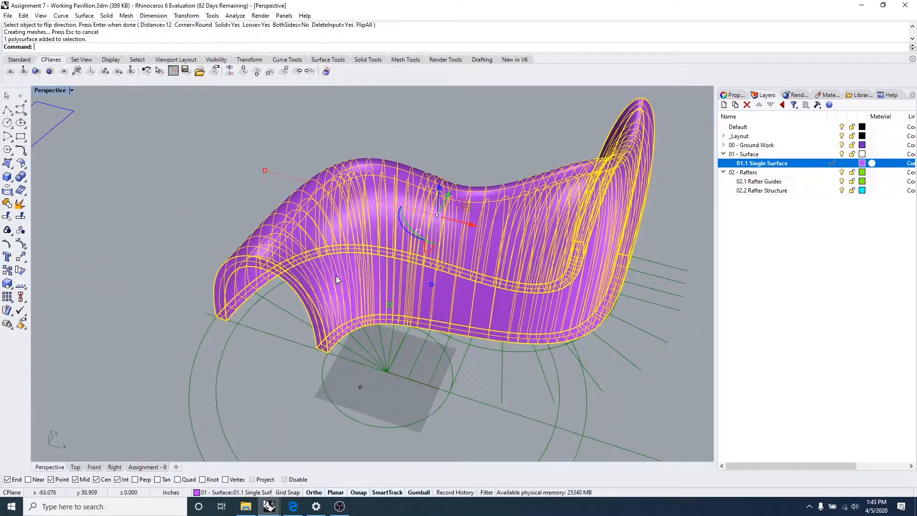
pyautogui.write('section')
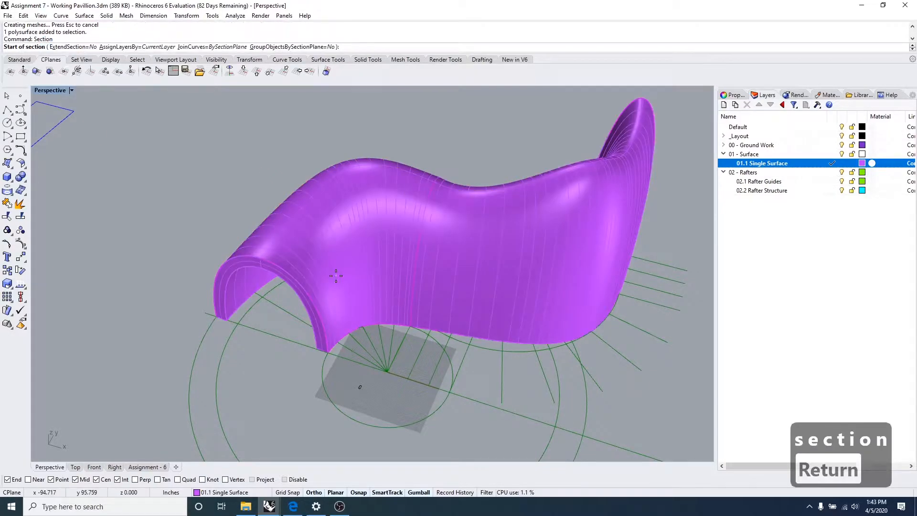
pyautogui.moveTo(340, 275); pyautogui.dragTo(391, 341, button='right')
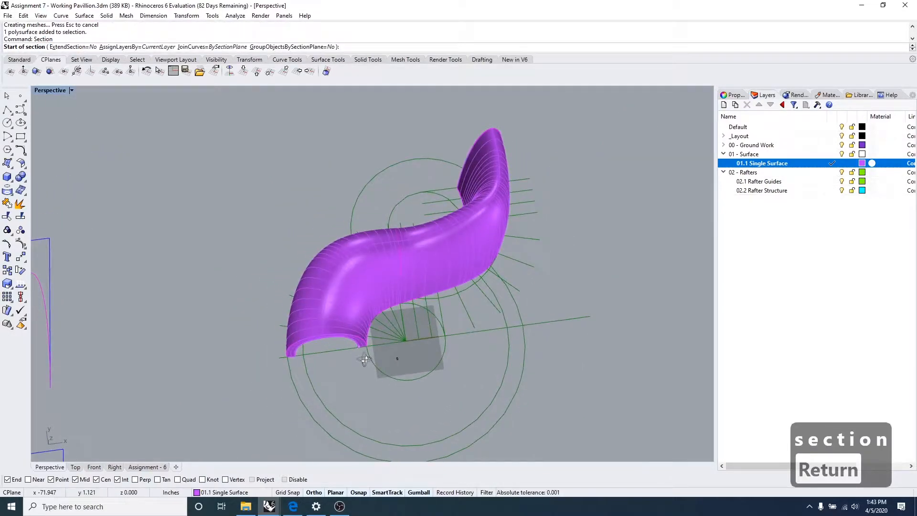
pyautogui.scroll(3, 395, 345)
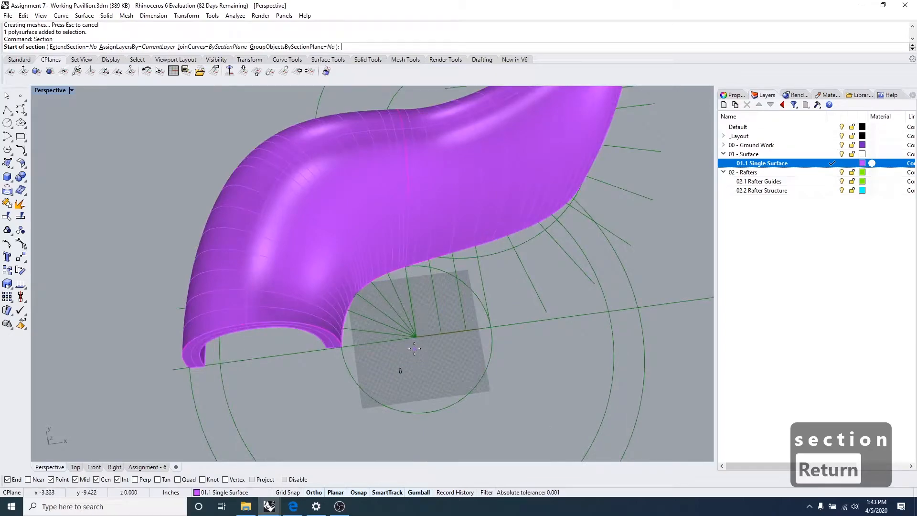
pyautogui.keyDown('shift'); pyautogui.moveTo(415, 353); pyautogui.dragTo(470, 353, button='right'); pyautogui.keyUp('shift')
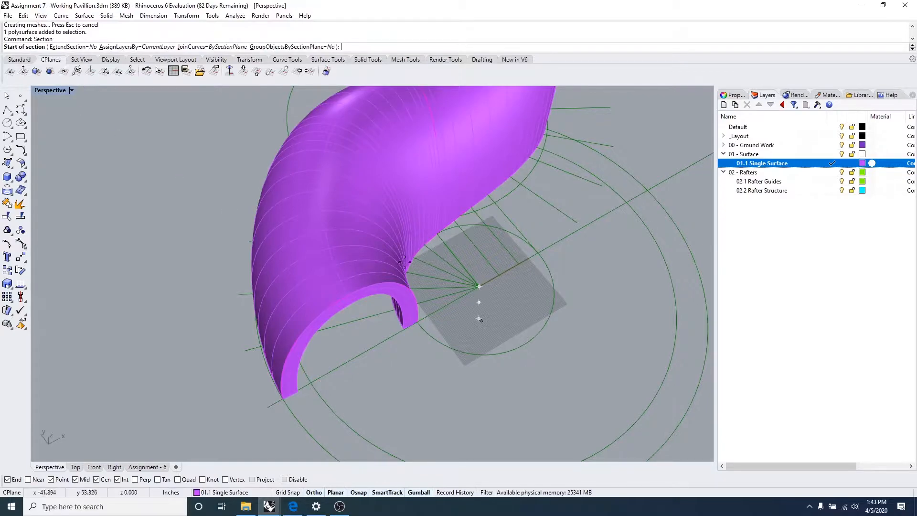
pyautogui.click(478, 287)
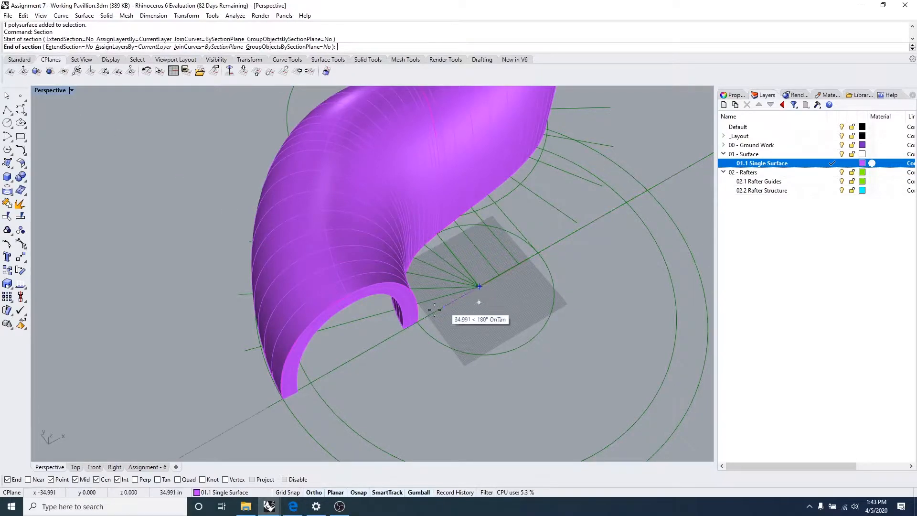
pyautogui.click(260, 365)
# Step: Cut a section through the shell along the second radial guide line, from the circle's centre to the line's outer end
pyautogui.moveTo(328, 375); pyautogui.dragTo(382, 359, button='right')
pyautogui.moveTo(411, 306); pyautogui.dragTo(373, 286, button='right')
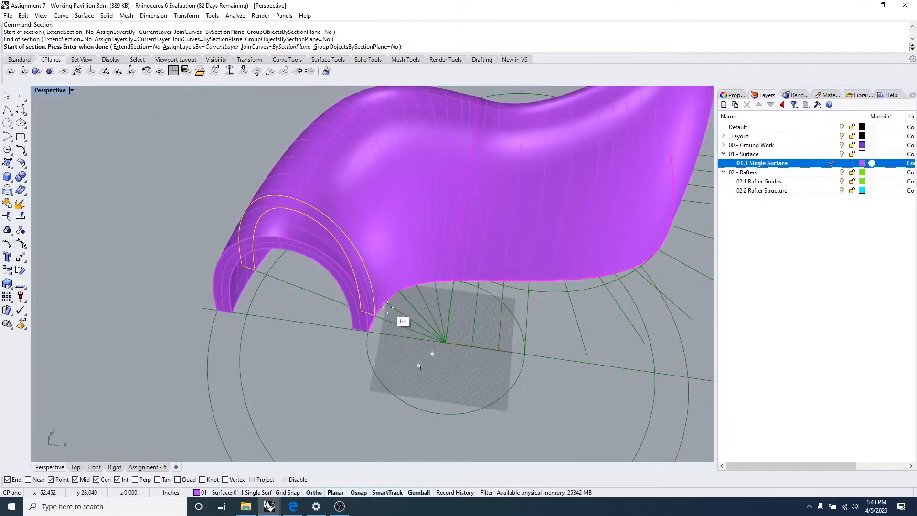
pyautogui.scroll(3, 401, 333)
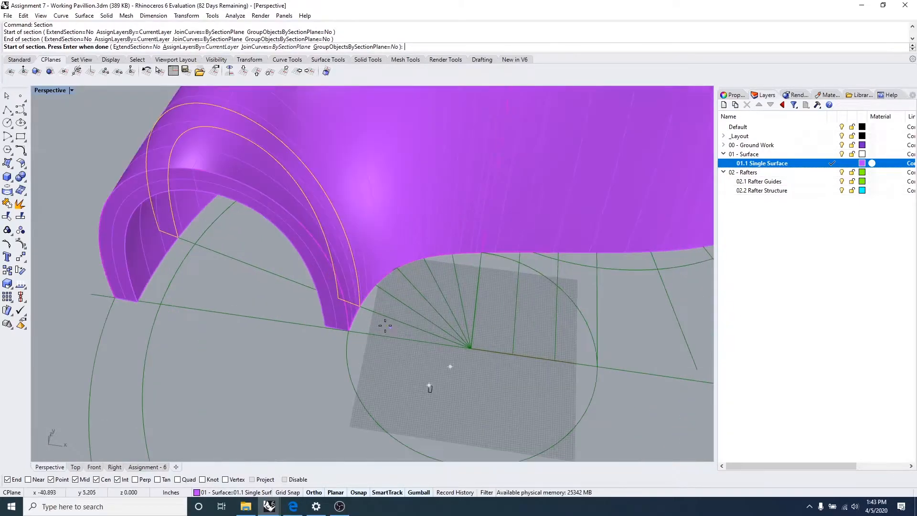
pyautogui.moveTo(210, 245); pyautogui.dragTo(436, 320, button='right')
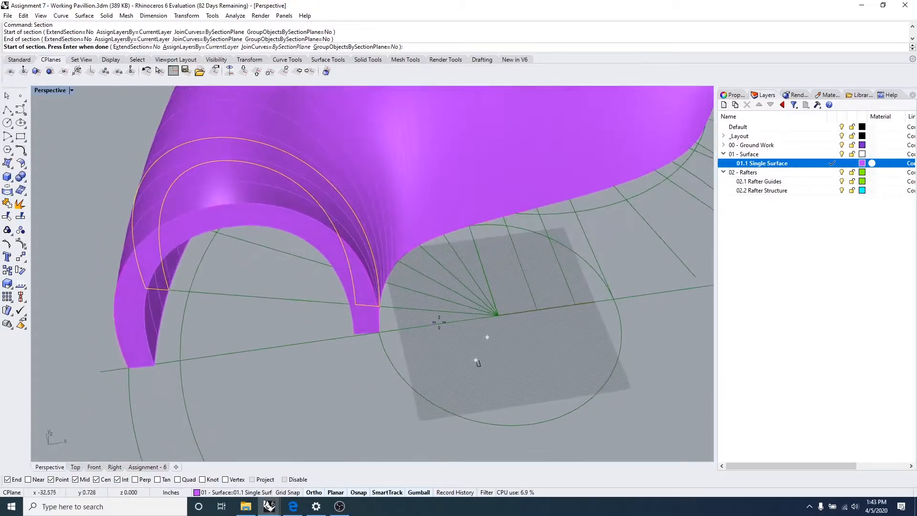
pyautogui.moveTo(218, 297); pyautogui.dragTo(271, 293, button='right')
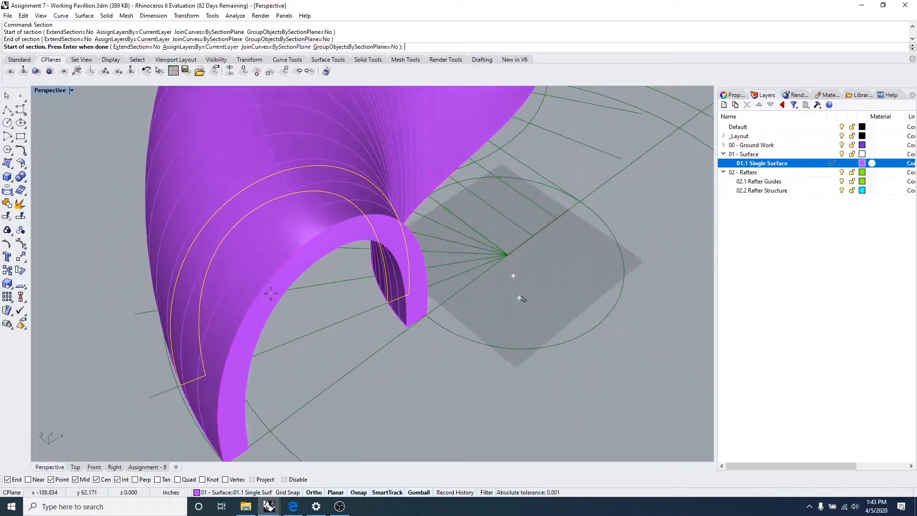
pyautogui.scroll(-5, 271, 293)
pyautogui.scroll(2, 387, 293)
pyautogui.scroll(2, 403, 301)
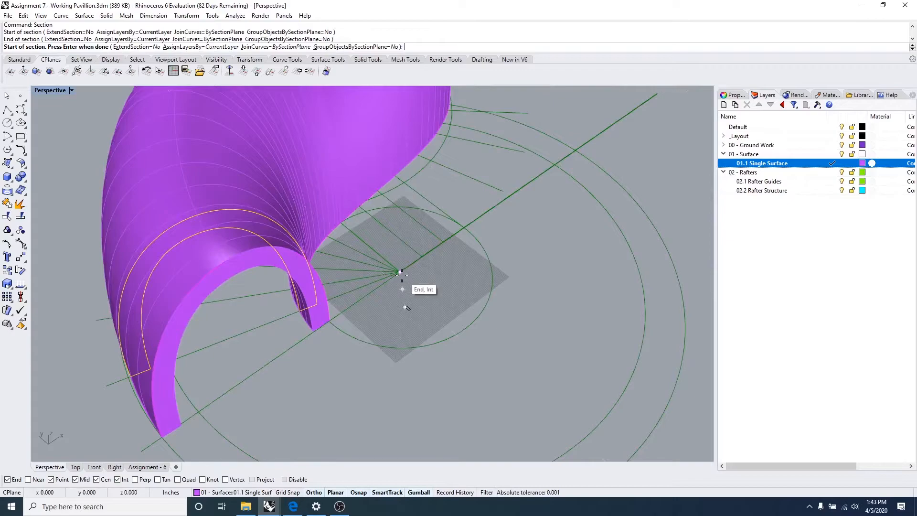
pyautogui.click(400, 272)
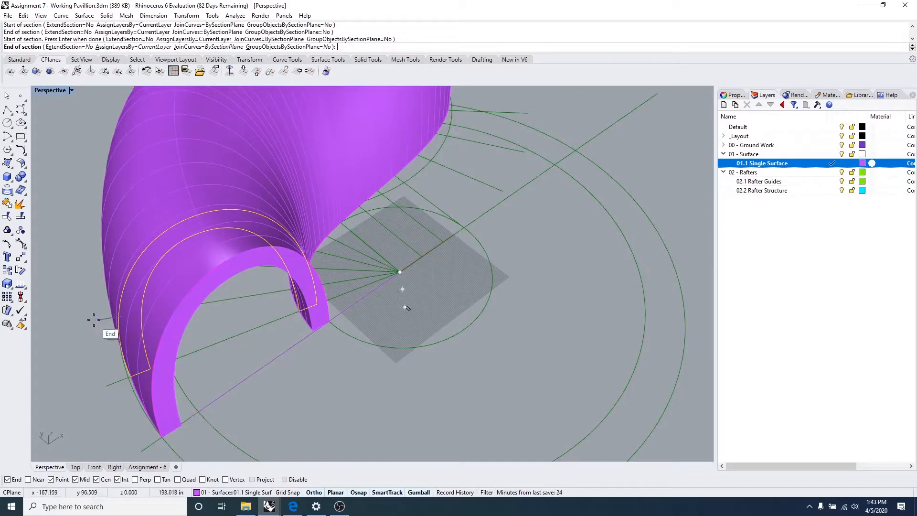
pyautogui.click(96, 323)
# Step: Cut sections through the shell along the next three radial guide lines, each from the circle's centre to the line's outer end
pyautogui.moveTo(95, 321); pyautogui.dragTo(330, 298, button='right')
pyautogui.click(397, 284)
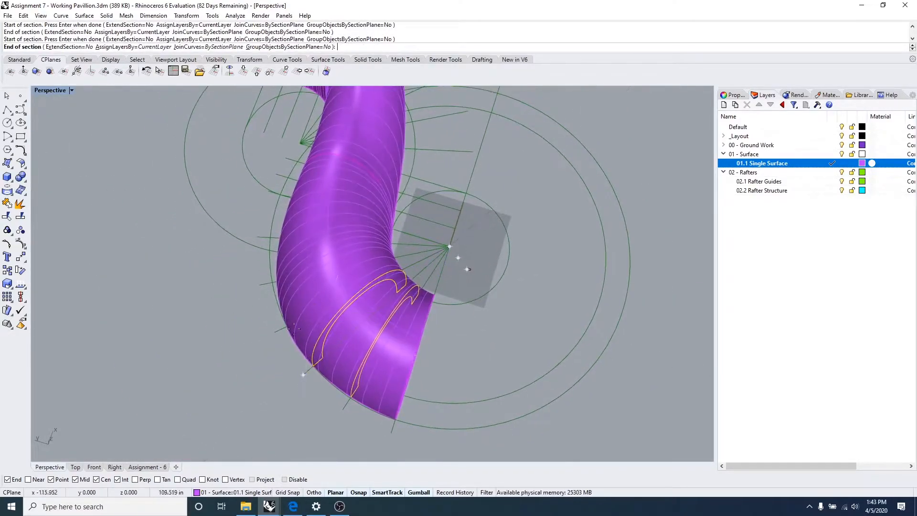
pyautogui.click(278, 333)
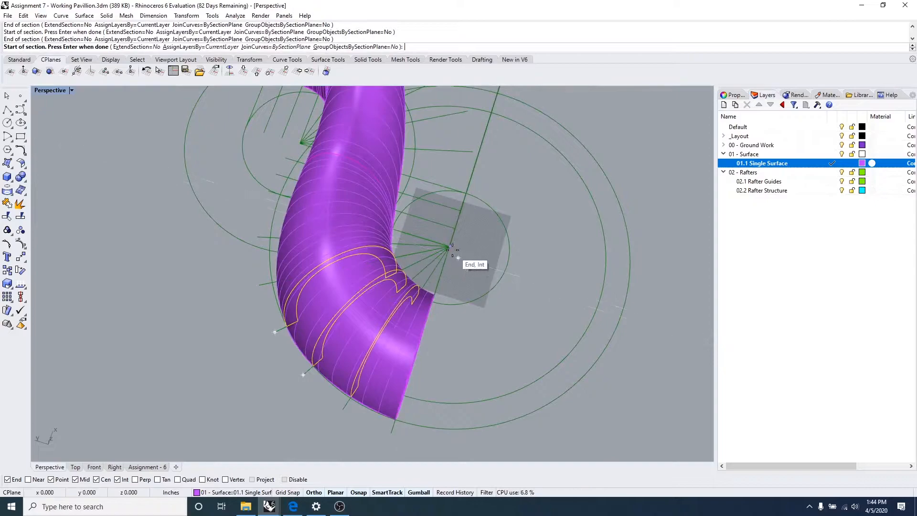
pyautogui.click(449, 248)
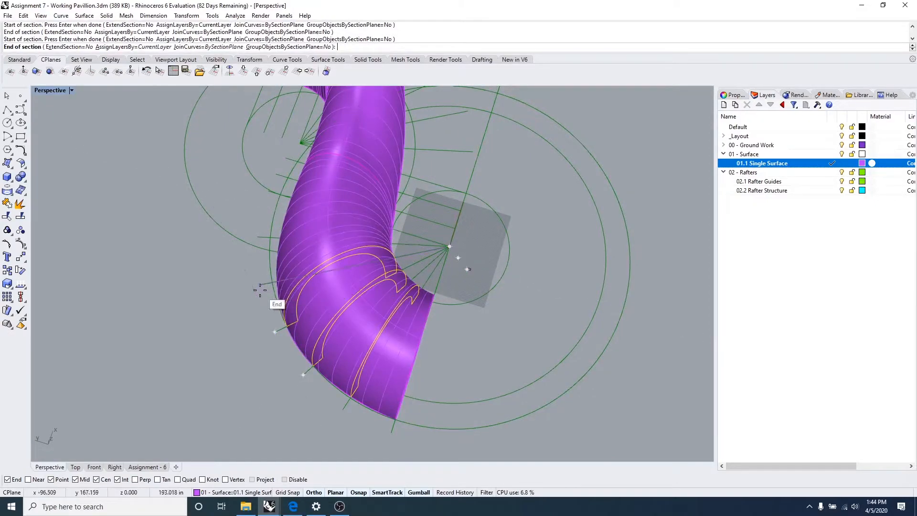
pyautogui.click(258, 285)
pyautogui.moveTo(352, 281); pyautogui.dragTo(352, 268, button='right')
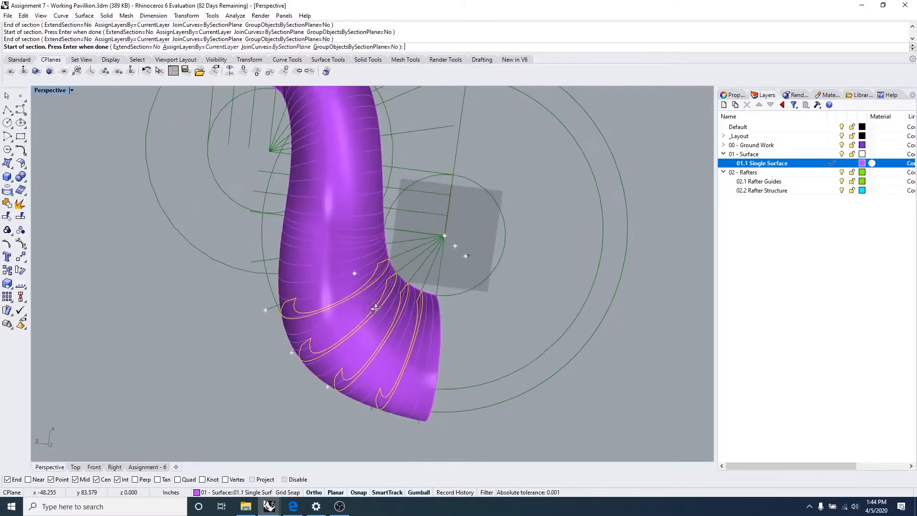
pyautogui.click(440, 237)
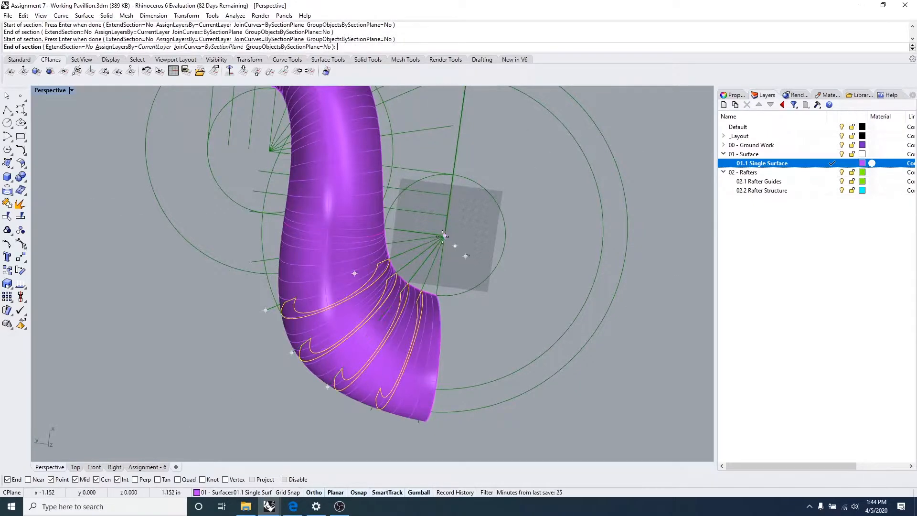
pyautogui.click(253, 261)
# Step: Cut a section along the last radial guide line of the first circle and end the Section command
pyautogui.moveTo(385, 266); pyautogui.dragTo(358, 325, button='right')
pyautogui.scroll(3, 391, 223)
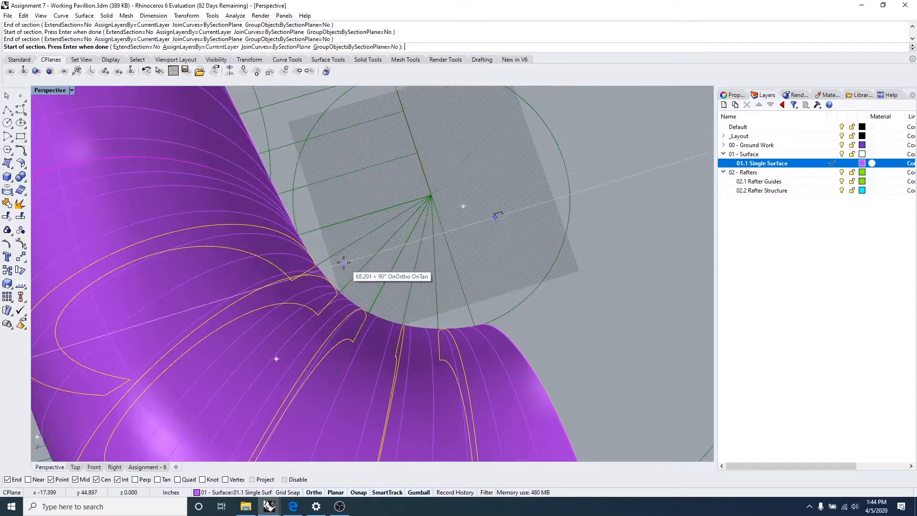
pyautogui.scroll(-4, 363, 282)
pyautogui.moveTo(363, 286)
pyautogui.mouseDown(button='right')
pyautogui.moveTo(341, 308)
pyautogui.moveTo(358, 291)
pyautogui.mouseUp(button='right')
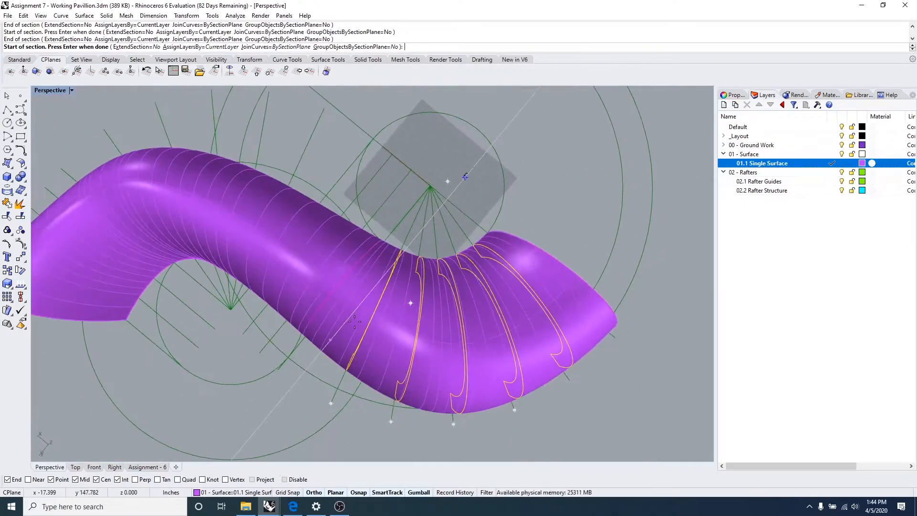
pyautogui.click(432, 187)
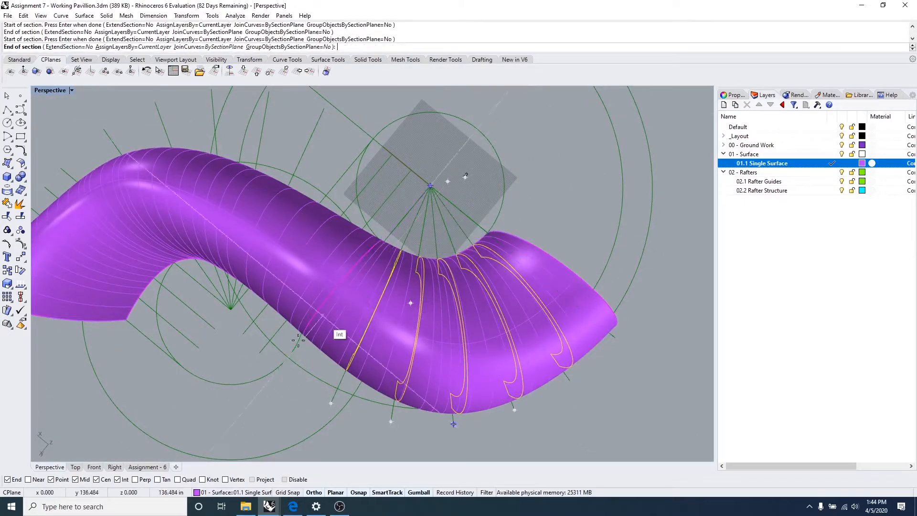
pyautogui.click(278, 369)
pyautogui.moveTo(278, 369)
pyautogui.mouseDown(button='right')
pyautogui.moveTo(296, 430)
pyautogui.moveTo(260, 378)
pyautogui.moveTo(286, 384)
pyautogui.mouseUp(button='right')
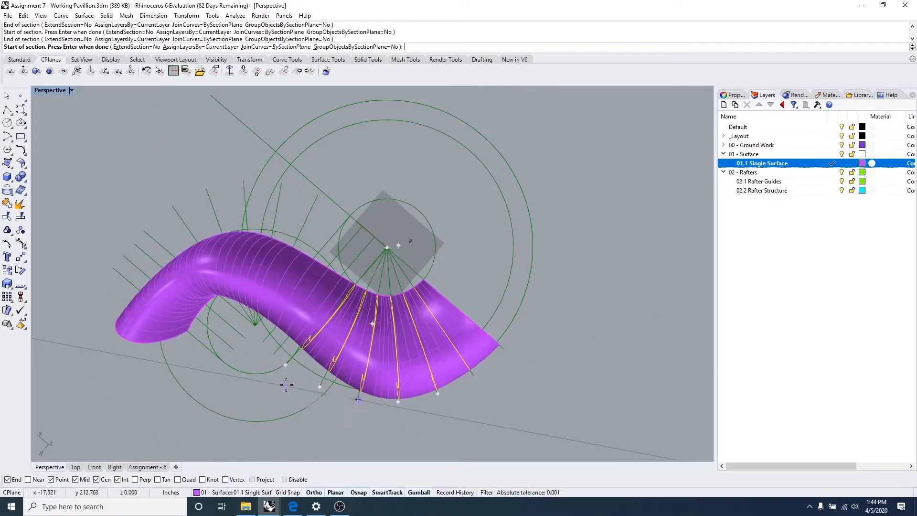
pyautogui.press('Escape')
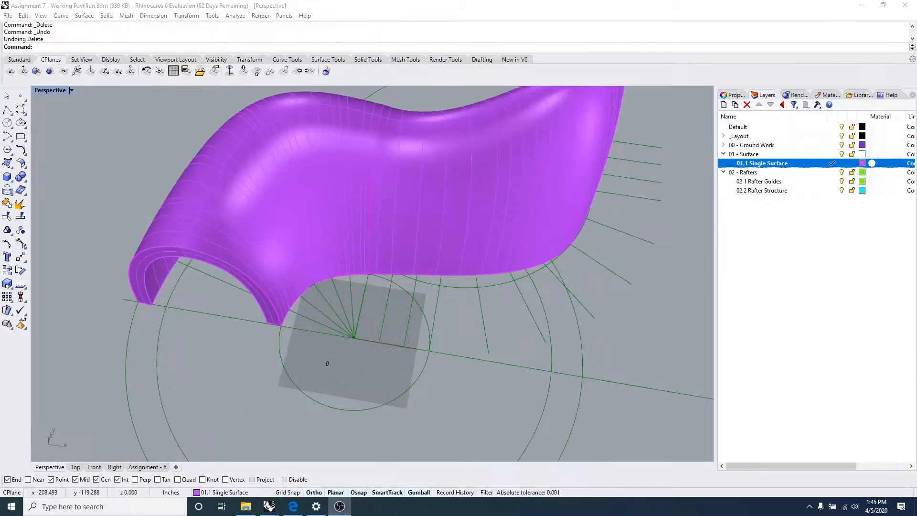
# Step: Run Section on the shell again and cut it along the first two parallel guide lines between the two circles
pyautogui.moveTo(342, 276); pyautogui.dragTo(433, 274, button='right')
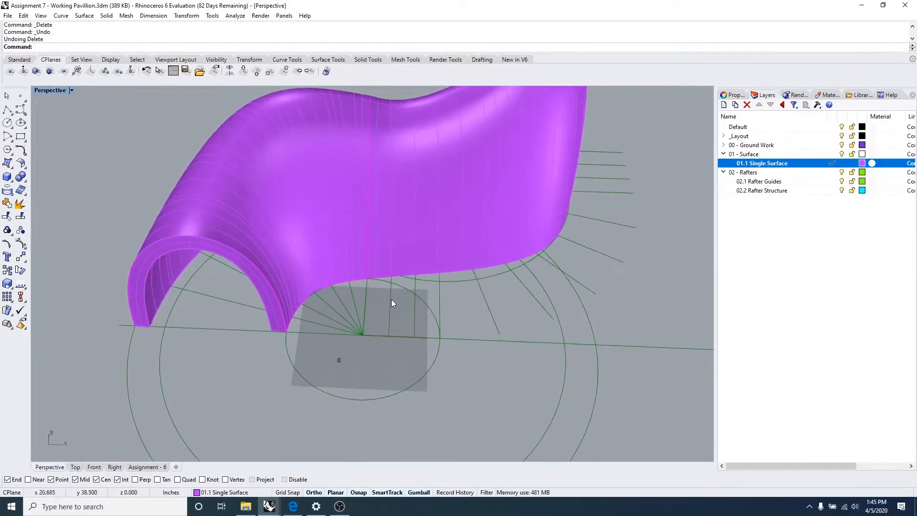
pyautogui.write('section')
pyautogui.press('Return')
pyautogui.click(434, 275)
pyautogui.press('Return')
pyautogui.click(390, 336)
pyautogui.moveTo(389, 335); pyautogui.dragTo(239, 310, button='right')
pyautogui.click(206, 304)
pyautogui.click(423, 219)
pyautogui.click(206, 278)
# Step: Cut a section along the third parallel guide line, ending at the centre of the second circle
pyautogui.moveTo(205, 277); pyautogui.dragTo(358, 286, button='right')
pyautogui.click(379, 304)
pyautogui.moveTo(261, 278); pyautogui.dragTo(177, 311, button='right')
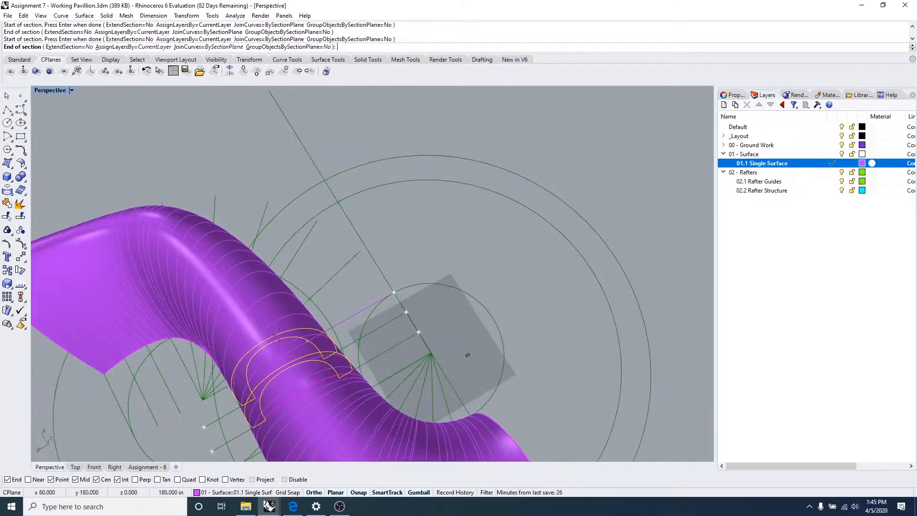
pyautogui.click(204, 396)
# Step: Cut sections through the shell along the radial guide lines that meet at the second circle's centre
pyautogui.moveTo(206, 390); pyautogui.dragTo(334, 354, button='right')
pyautogui.click(392, 238)
pyautogui.click(181, 208)
pyautogui.moveTo(282, 165); pyautogui.dragTo(319, 261, button='right')
pyautogui.click(402, 237)
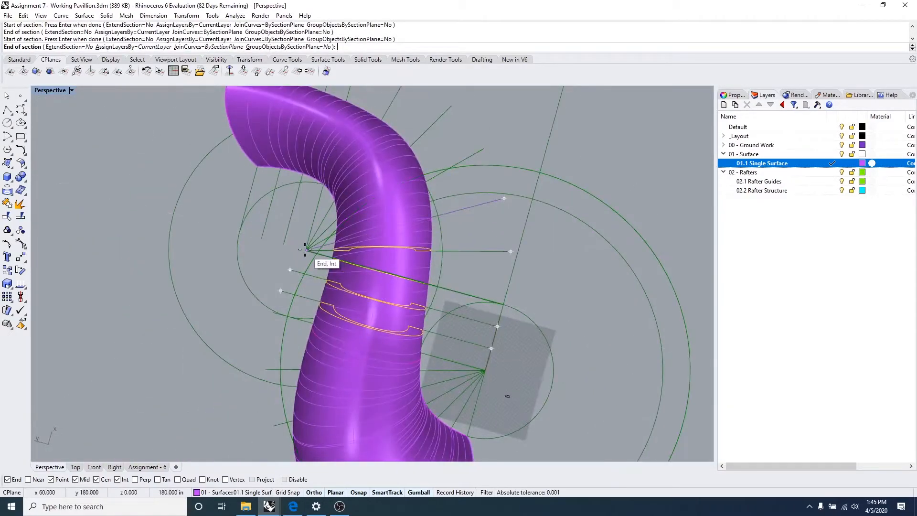
pyautogui.click(457, 157)
pyautogui.click(451, 106)
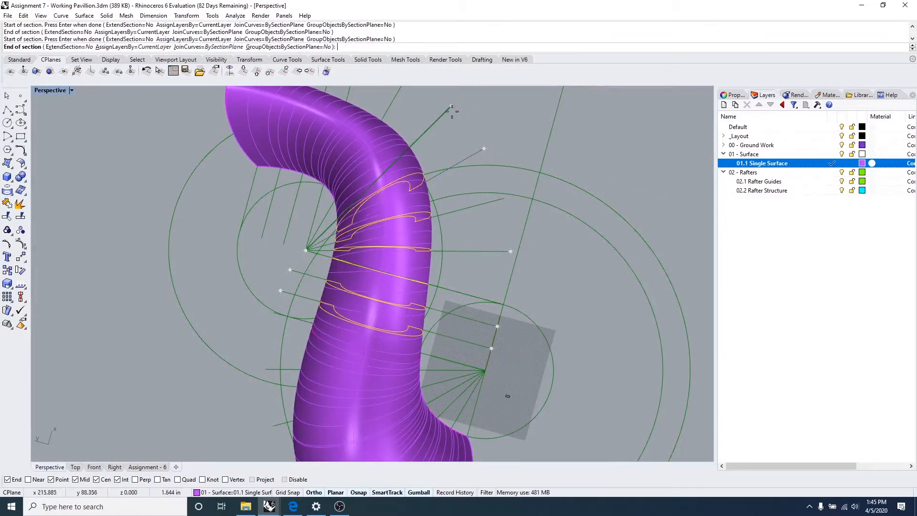
pyautogui.moveTo(325, 260); pyautogui.dragTo(454, 237, button='right')
pyautogui.click(456, 237)
pyautogui.click(481, 190)
# Step: Cut sections along the remaining parallel guide lines beyond the second circle, toward the pavilion's far end
pyautogui.moveTo(332, 170); pyautogui.dragTo(467, 262, button='right')
pyautogui.click(263, 225)
pyautogui.click(473, 245)
pyautogui.click(267, 206)
pyautogui.click(477, 221)
pyautogui.click(266, 180)
pyautogui.moveTo(266, 180); pyautogui.dragTo(317, 306, button='right')
pyautogui.scroll(-9, 317, 306)
pyautogui.moveTo(215, 291); pyautogui.dragTo(355, 301, button='right')
pyautogui.scroll(12, 358, 300)
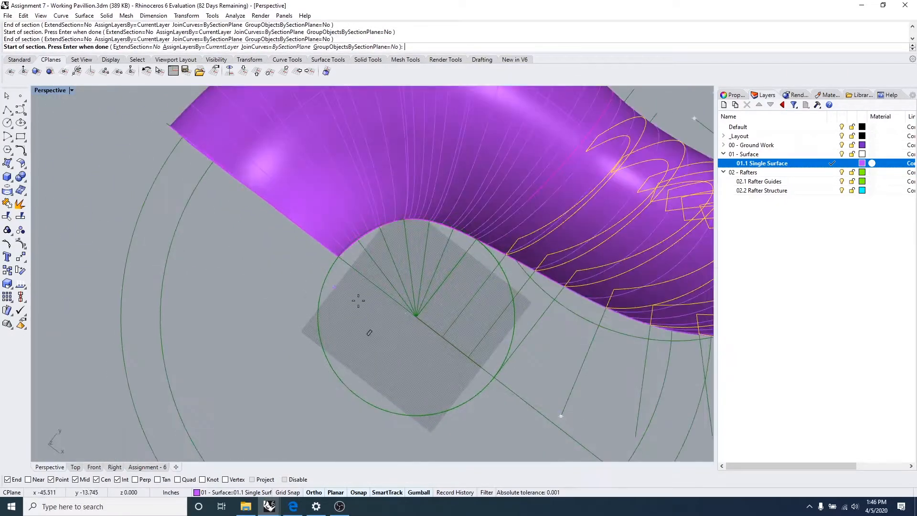
pyautogui.click(415, 317)
pyautogui.scroll(-7, 414, 317)
pyautogui.press('Escape')
pyautogui.moveTo(293, 221); pyautogui.dragTo(523, 307, button='right')
pyautogui.press('Escape')
# Step: Make 02.1 Rafter Guides the current layer and hide the thickened pavilion shell
pyautogui.click(548, 279)
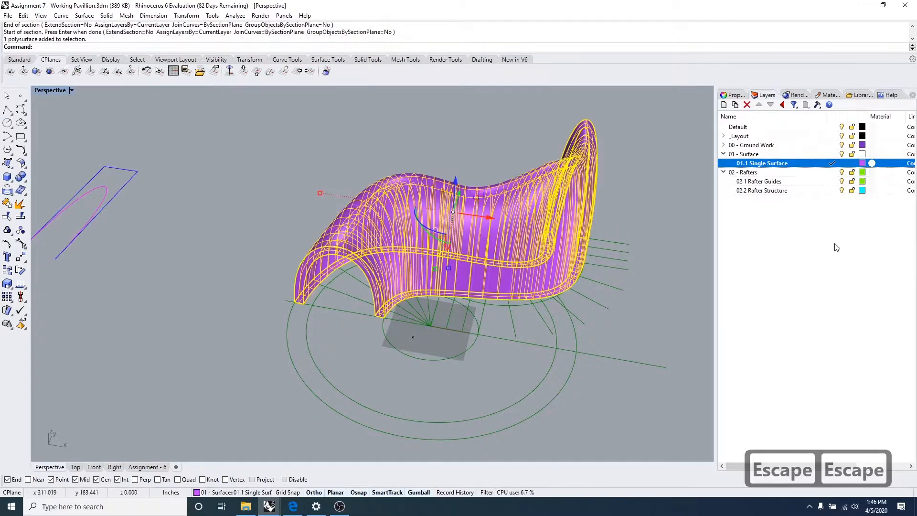
pyautogui.moveTo(703, 211); pyautogui.dragTo(683, 281, button='right')
pyautogui.click(663, 220)
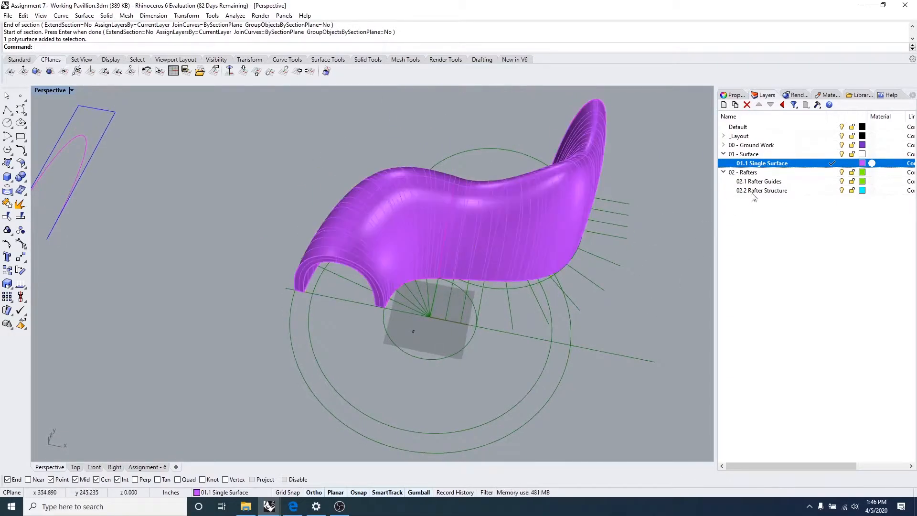
pyautogui.click(760, 182)
pyautogui.click(354, 233)
pyautogui.moveTo(466, 321); pyautogui.dragTo(481, 253, button='right')
pyautogui.write('hideo')
pyautogui.press('BackSpace')
pyautogui.press('Return')
# Step: Select all the section curves along the pavilion and change their object layer to 02.1 Rafter Guides
pyautogui.scroll(4, 377, 233)
pyautogui.click(377, 233)
pyautogui.keyDown('shift'); pyautogui.click(422, 229); pyautogui.keyUp('shift')
pyautogui.keyDown('shift'); pyautogui.click(478, 189); pyautogui.keyUp('shift')
pyautogui.keyDown('shift'); pyautogui.click(534, 151); pyautogui.keyUp('shift')
pyautogui.keyDown('shift'); pyautogui.click(590, 169); pyautogui.keyUp('shift')
pyautogui.keyDown('shift'); pyautogui.moveTo(603, 179); pyautogui.dragTo(478, 200, button='right'); pyautogui.keyUp('shift')
pyautogui.scroll(-5, 478, 200)
pyautogui.scroll(5, 478, 199)
pyautogui.keyDown('shift'); pyautogui.click(480, 206); pyautogui.keyUp('shift')
pyautogui.keyDown('shift'); pyautogui.click(491, 196); pyautogui.keyUp('shift')
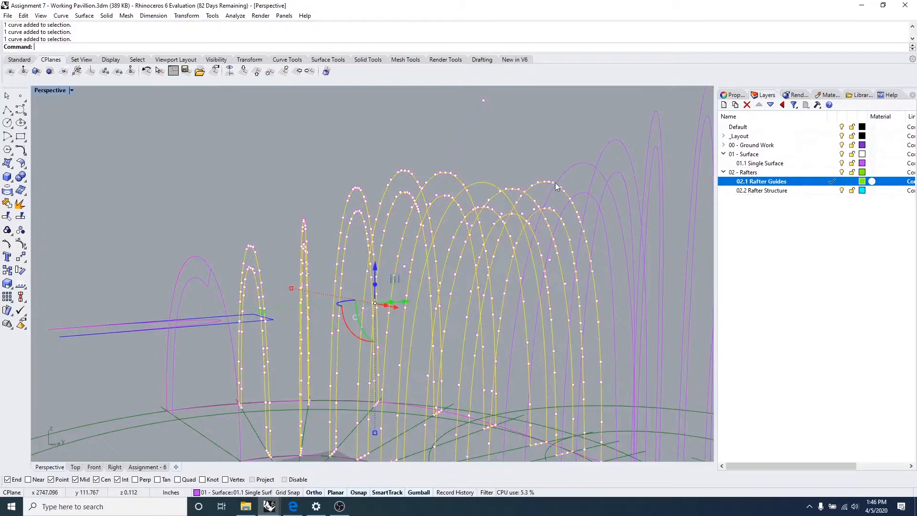
pyautogui.scroll(-4, 507, 171)
pyautogui.scroll(5, 523, 198)
pyautogui.keyDown('shift'); pyautogui.click(524, 199); pyautogui.keyUp('shift')
pyautogui.keyDown('shift'); pyautogui.click(583, 175); pyautogui.keyUp('shift')
pyautogui.scroll(-5, 606, 209)
pyautogui.scroll(5, 659, 214)
pyautogui.keyDown('shift'); pyautogui.click(502, 211); pyautogui.keyUp('shift')
pyautogui.keyDown('shift'); pyautogui.click(562, 205); pyautogui.keyUp('shift')
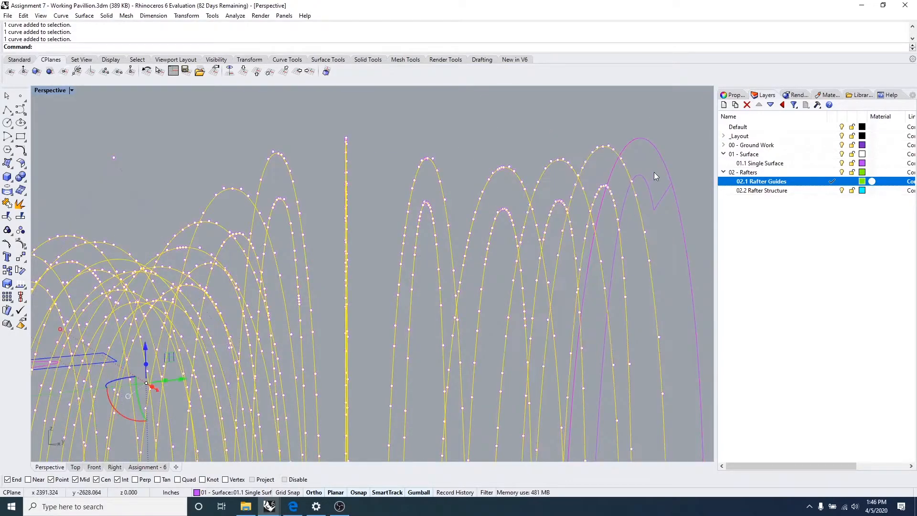
pyautogui.scroll(-5, 647, 182)
pyautogui.scroll(4, 425, 219)
pyautogui.rightClick(747, 187)
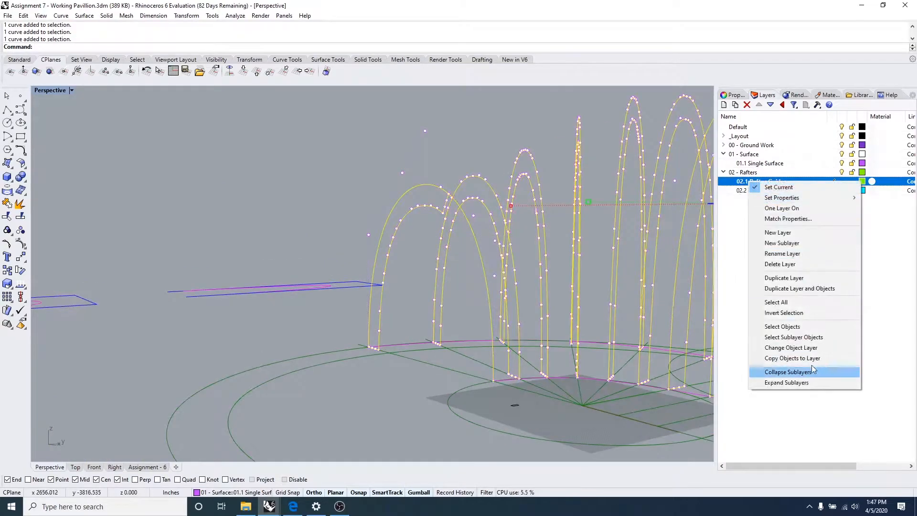
pyautogui.click(773, 350)
pyautogui.moveTo(450, 219); pyautogui.dragTo(510, 382, button='right')
pyautogui.press('Escape')
pyautogui.press('Escape')
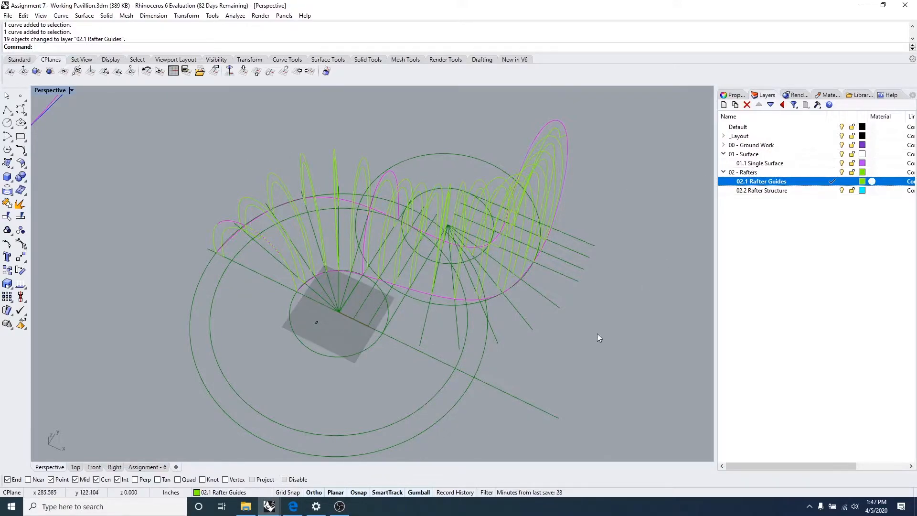
# Step: Bring the hidden pavilion shell back into view with the Show command
pyautogui.moveTo(402, 404); pyautogui.dragTo(465, 316, button='right')
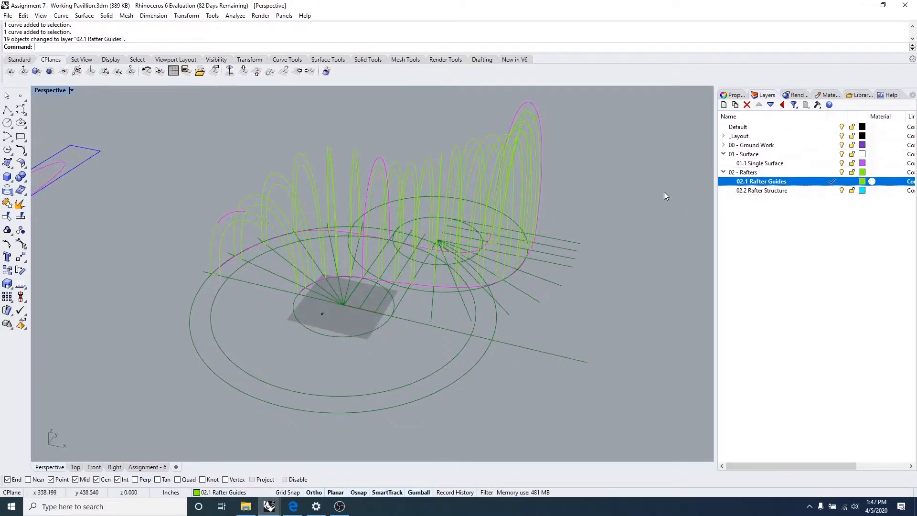
pyautogui.moveTo(511, 327); pyautogui.dragTo(552, 318, button='right')
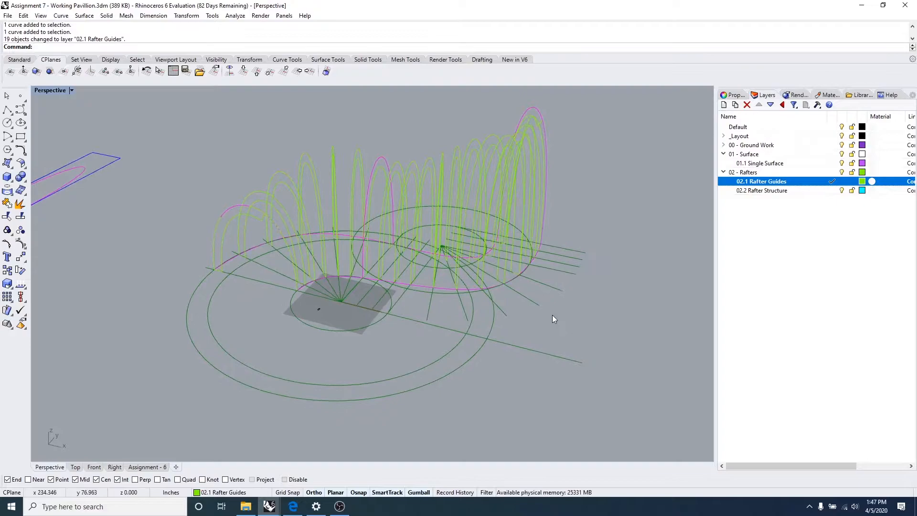
pyautogui.write('show')
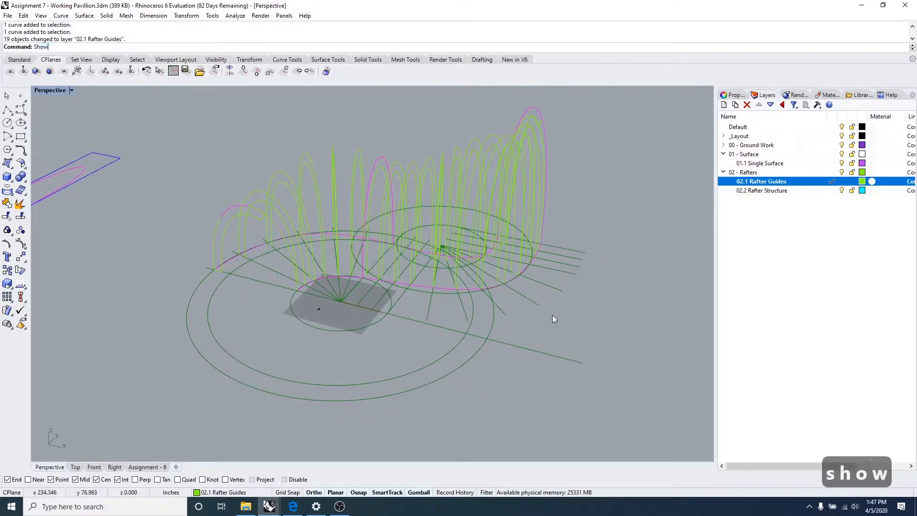
pyautogui.press('Return')
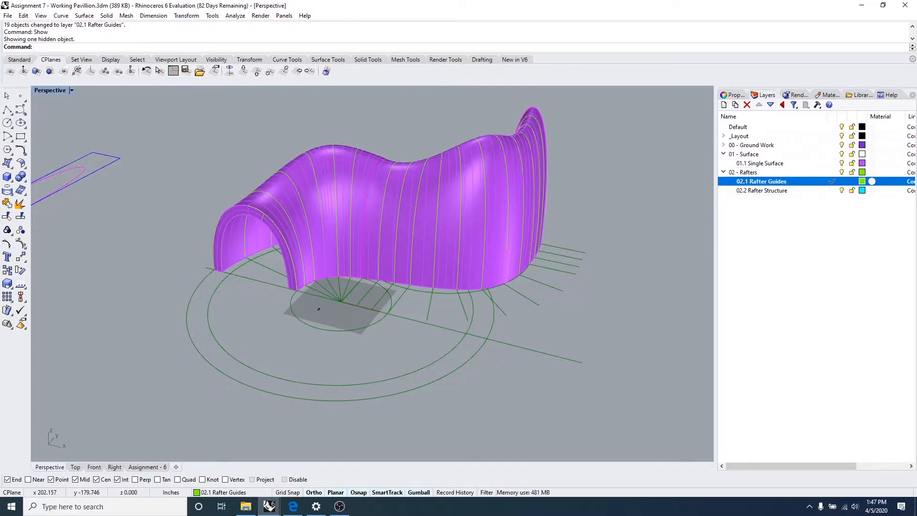
# Step: Switch to the Second Semester.pdf reference in the browser, check its layer list, and minimise the window
pyautogui.hotkey('alt', 'Tab')
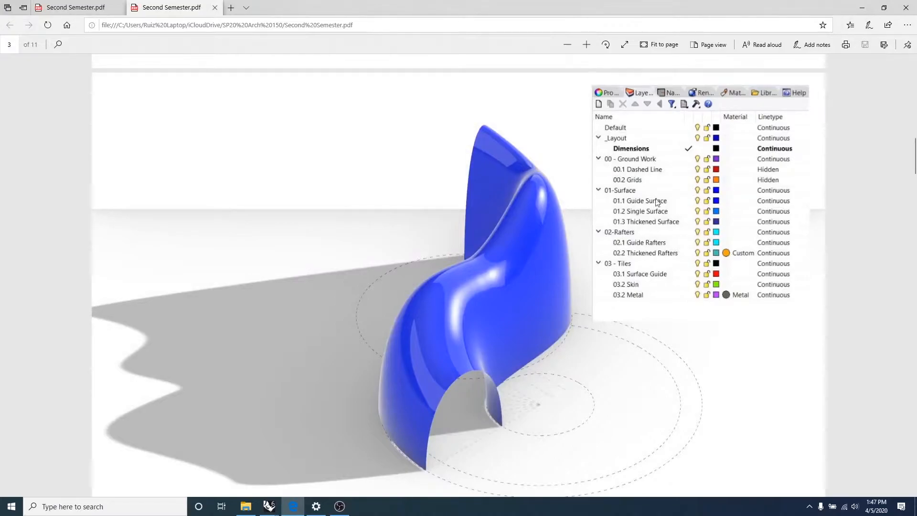
pyautogui.moveTo(612, 4); pyautogui.dragTo(314, 23)
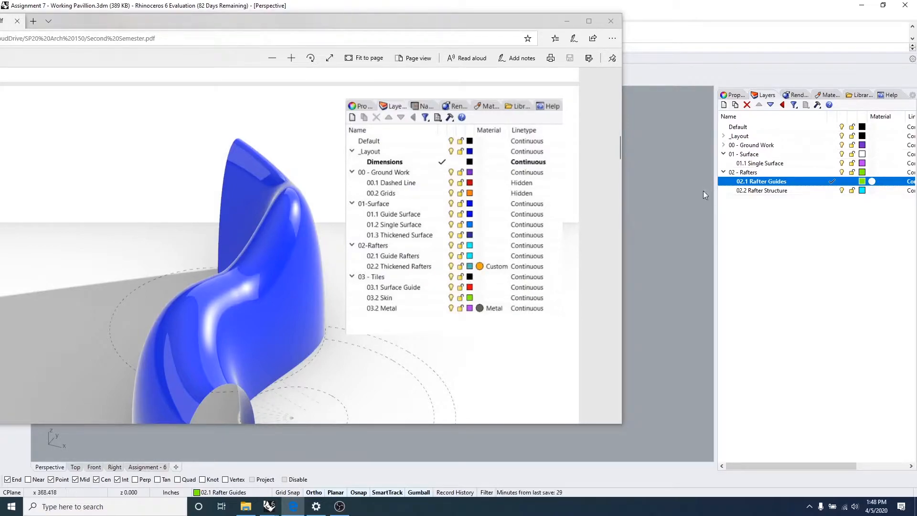
pyautogui.click(567, 21)
# Step: Turn off the 01.1 Single Surface layer and examine the rafter guide curves at both ends of the pavilion
pyautogui.moveTo(581, 274); pyautogui.dragTo(573, 326, button='right')
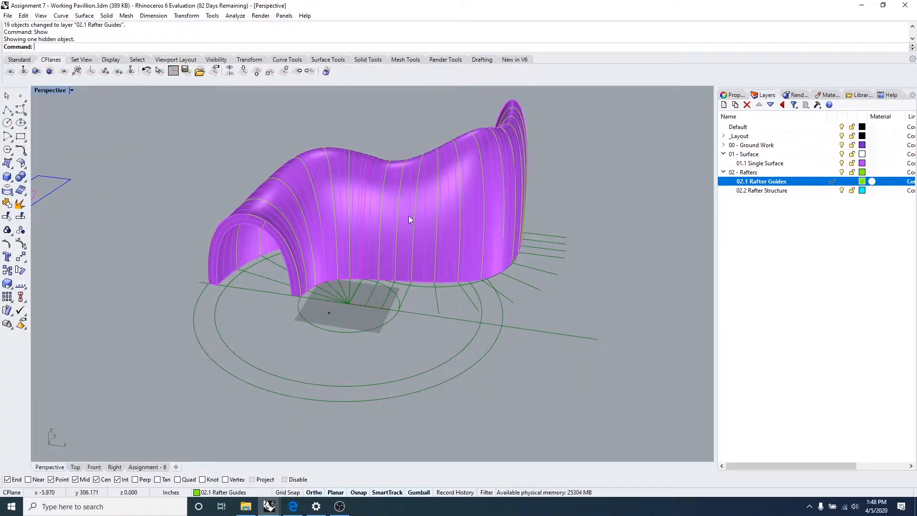
pyautogui.keyDown('shift'); pyautogui.moveTo(365, 285); pyautogui.dragTo(447, 301, button='right'); pyautogui.keyUp('shift')
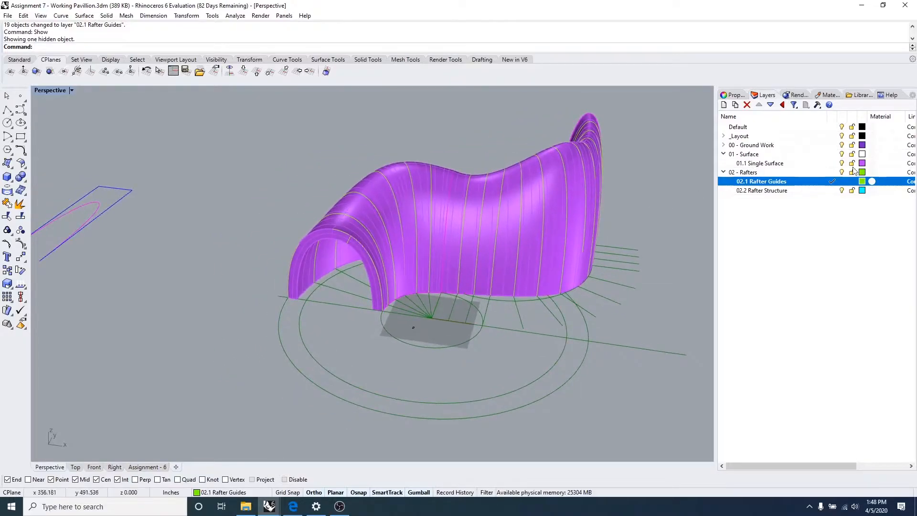
pyautogui.moveTo(428, 255); pyautogui.dragTo(370, 233, button='right')
pyautogui.moveTo(455, 262); pyautogui.dragTo(394, 274, button='right')
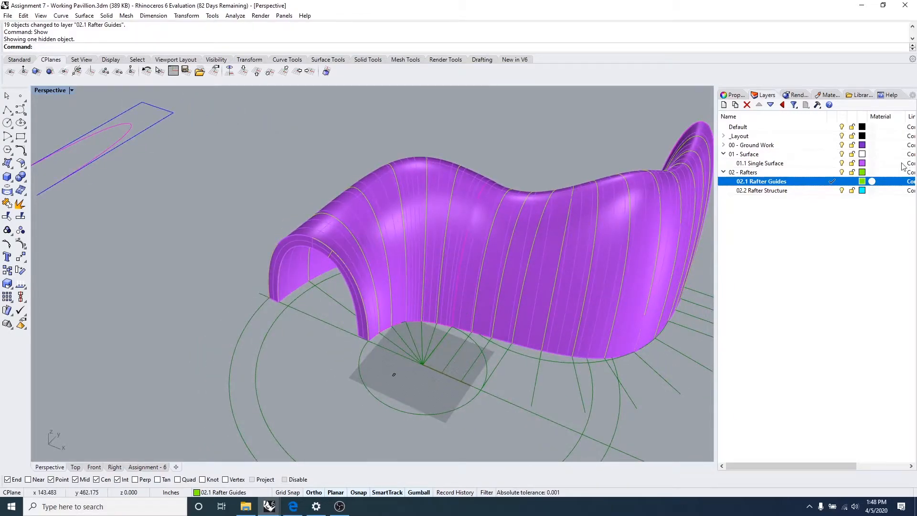
pyautogui.click(842, 166)
pyautogui.moveTo(421, 355); pyautogui.dragTo(443, 344, button='right')
pyautogui.scroll(5, 397, 155)
pyautogui.scroll(-8, 437, 204)
pyautogui.keyDown('shift'); pyautogui.moveTo(541, 228); pyautogui.dragTo(434, 274, button='right'); pyautogui.keyUp('shift')
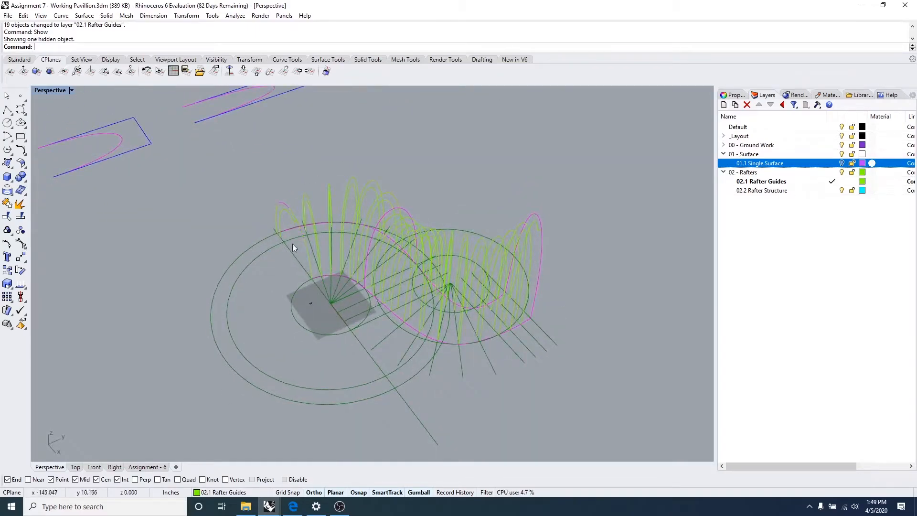
pyautogui.scroll(4, 274, 217)
pyautogui.moveTo(295, 208)
pyautogui.mouseDown(button='right')
pyautogui.moveTo(307, 241)
pyautogui.moveTo(304, 219)
pyautogui.mouseUp(button='right')
pyautogui.scroll(-7, 332, 219)
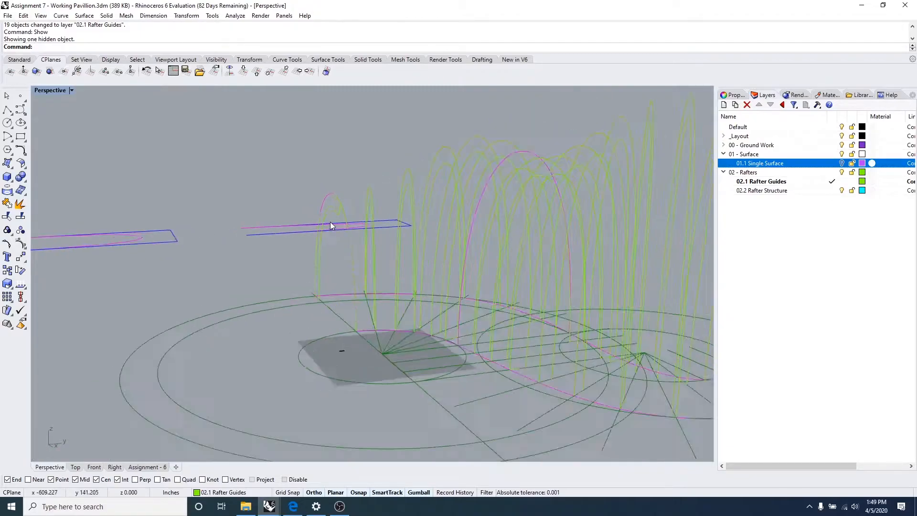
pyautogui.moveTo(333, 222); pyautogui.dragTo(367, 251, button='right')
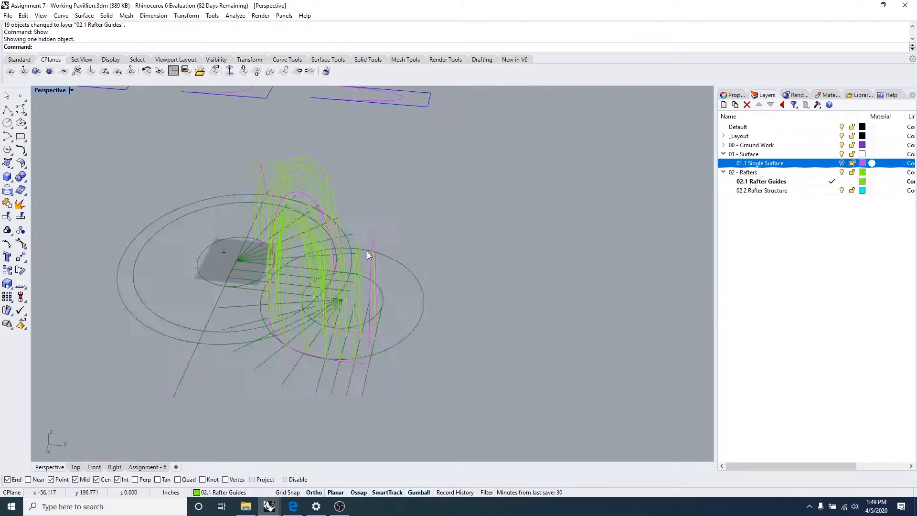
pyautogui.scroll(6, 440, 293)
pyautogui.scroll(-8, 402, 262)
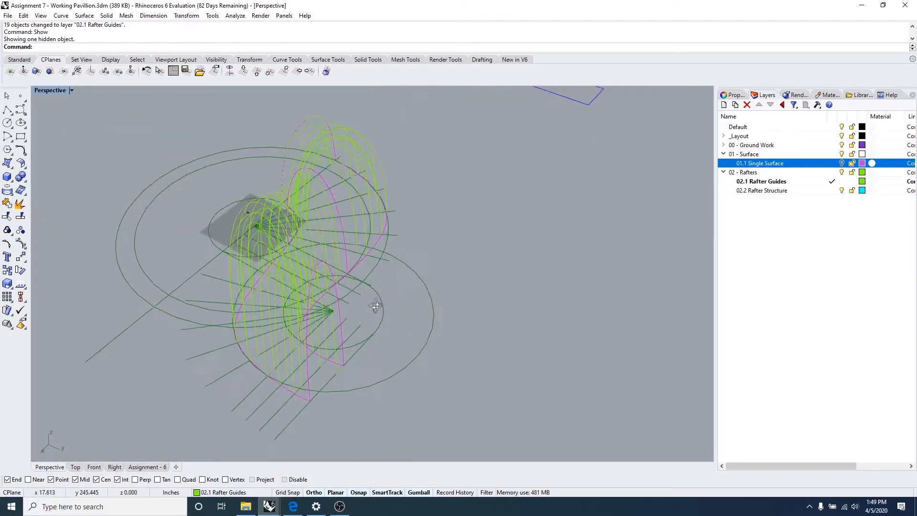
# Step: Turn the 01.1 Single Surface layer back on and examine the shell's end face around the last rafter guides
pyautogui.click(841, 163)
pyautogui.scroll(5, 313, 395)
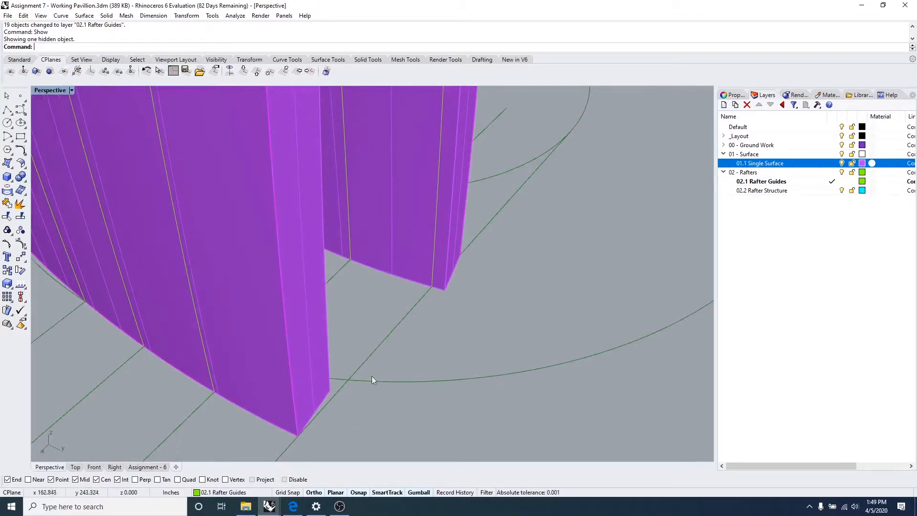
pyautogui.moveTo(317, 402); pyautogui.dragTo(335, 430, button='right')
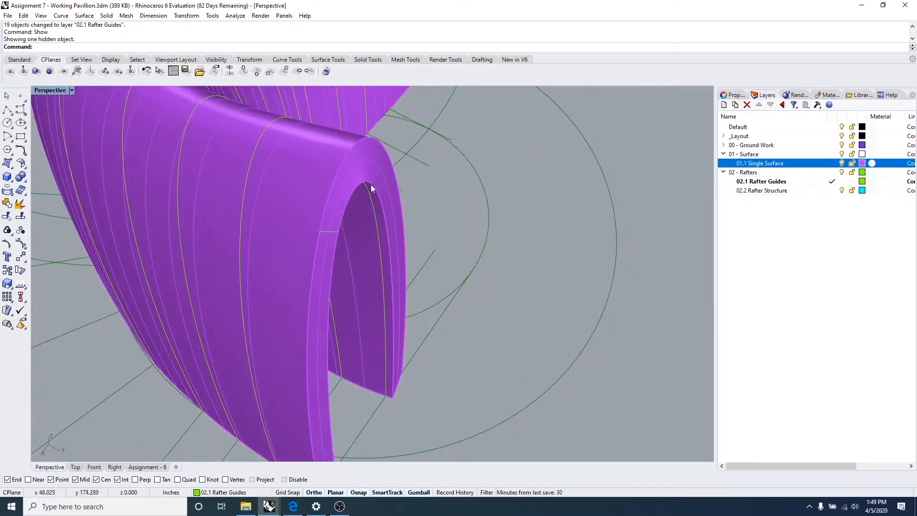
pyautogui.scroll(6, 368, 200)
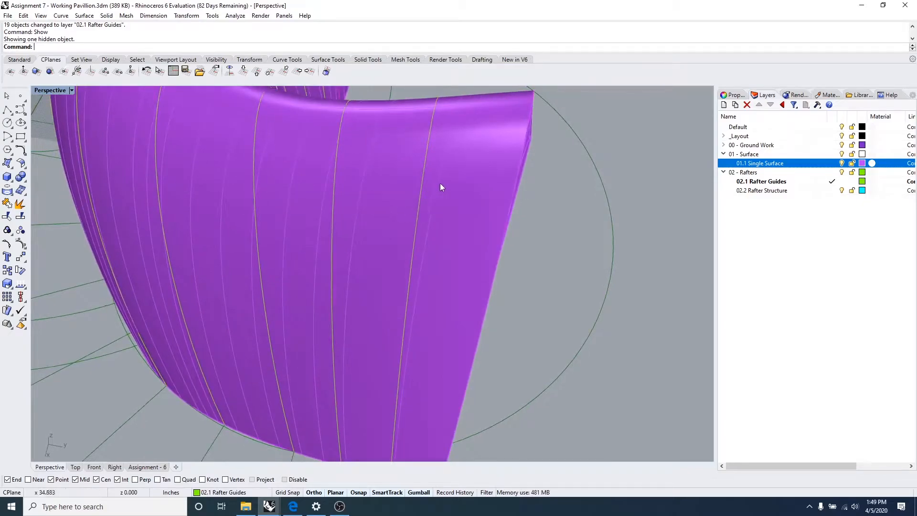
pyautogui.scroll(-3, 439, 183)
pyautogui.moveTo(508, 216); pyautogui.dragTo(495, 233, button='right')
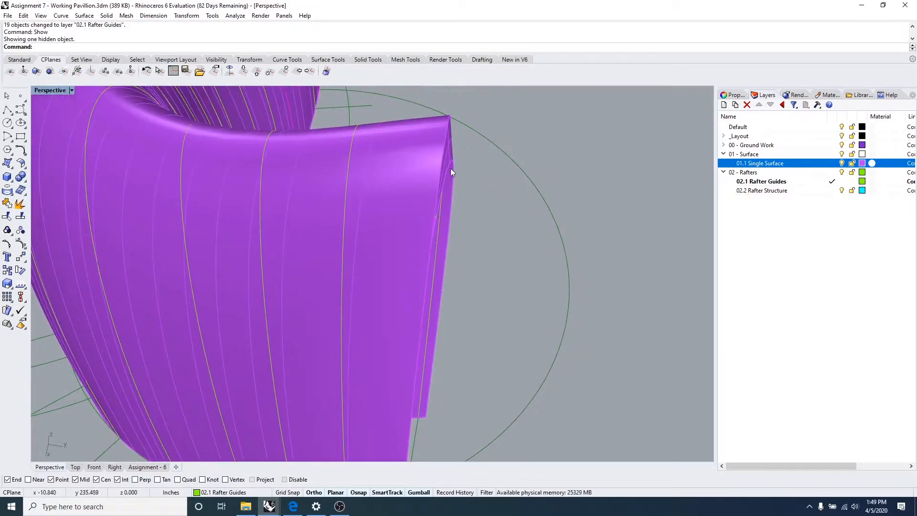
pyautogui.moveTo(453, 163); pyautogui.dragTo(459, 159, button='right')
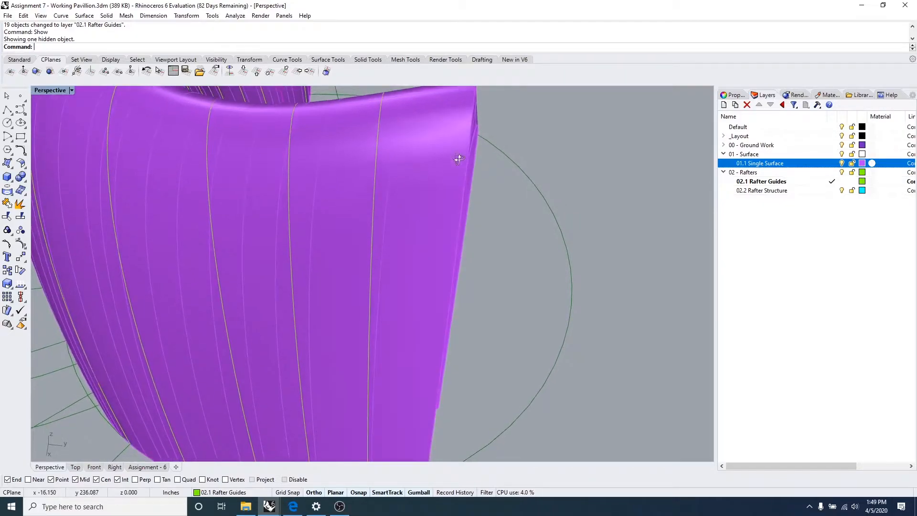
pyautogui.scroll(-5, 471, 162)
pyautogui.moveTo(511, 250); pyautogui.dragTo(552, 217, button='right')
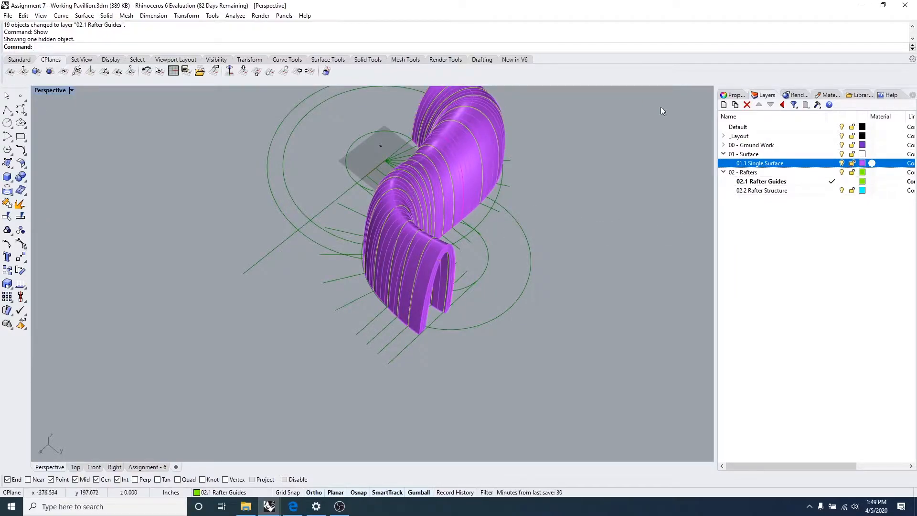
# Step: Turn off the 01.1 Single Surface layer and delete the stray section fragment beside the end arch
pyautogui.click(842, 163)
pyautogui.moveTo(432, 330); pyautogui.dragTo(298, 342, button='right')
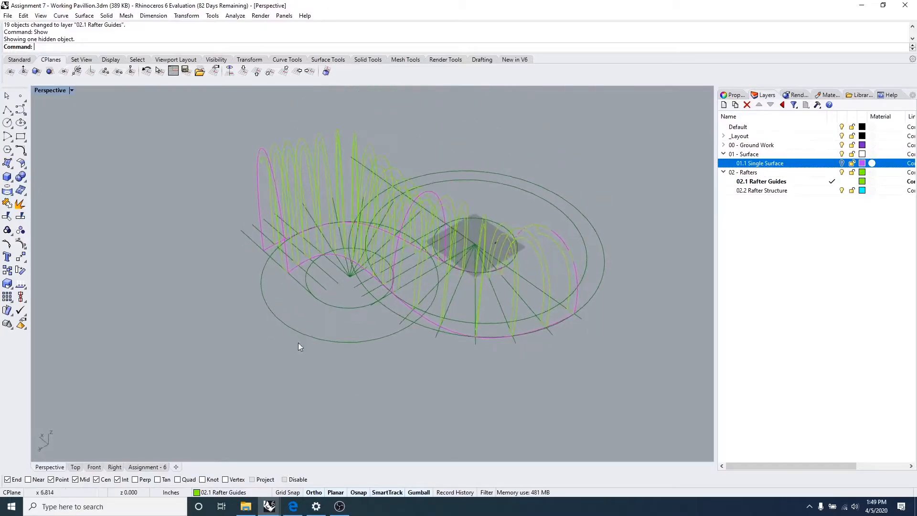
pyautogui.scroll(5, 263, 161)
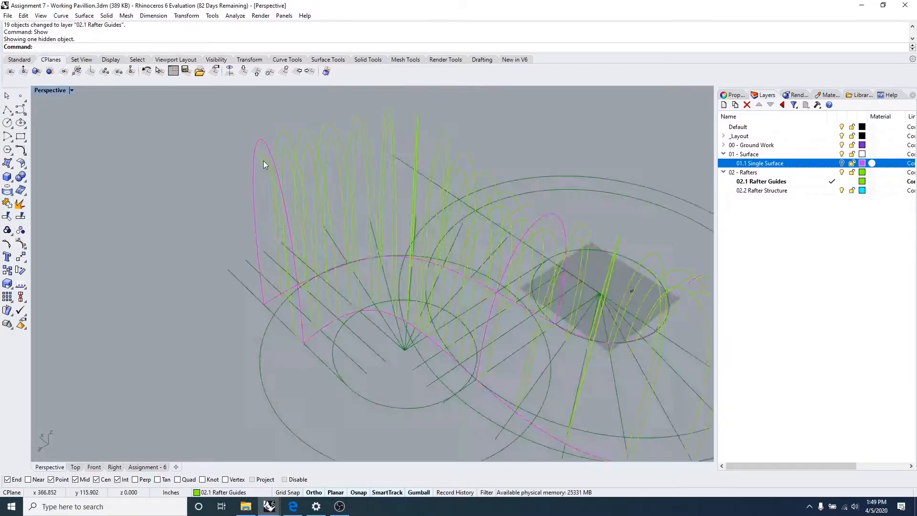
pyautogui.click(257, 152)
pyautogui.press('Delete')
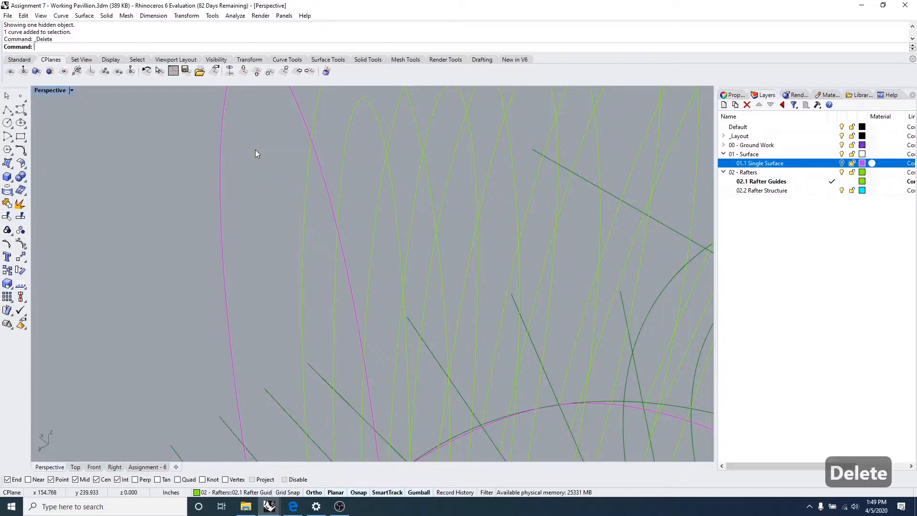
pyautogui.scroll(-8, 274, 303)
pyautogui.scroll(6, 253, 285)
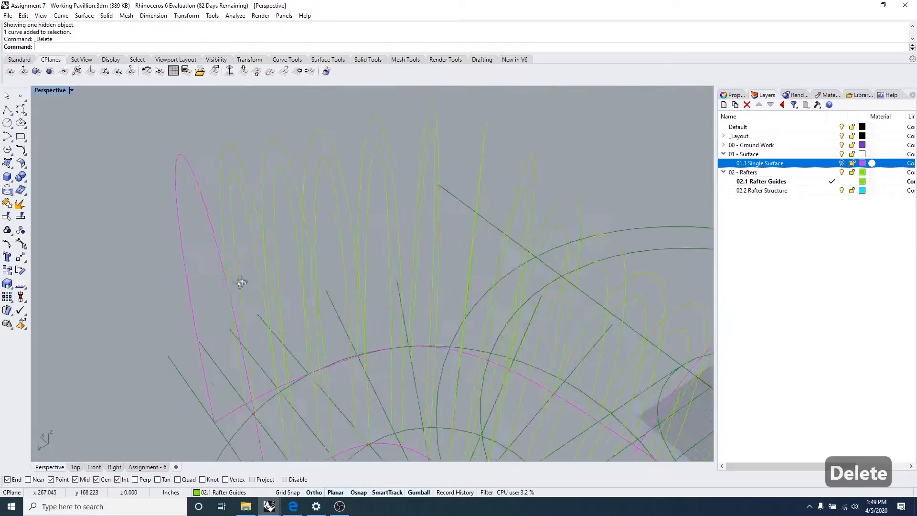
pyautogui.click(165, 125)
pyautogui.press('Escape')
pyautogui.press('Escape')
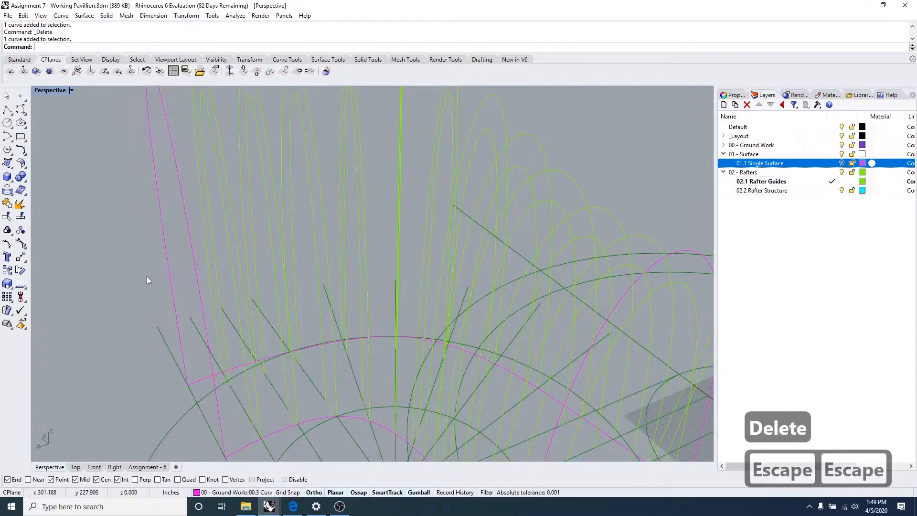
# Step: Offset the tall magenta end arch 12 inches to its inner side with the Cap option set to Flat
pyautogui.moveTo(148, 276); pyautogui.dragTo(205, 294, button='right')
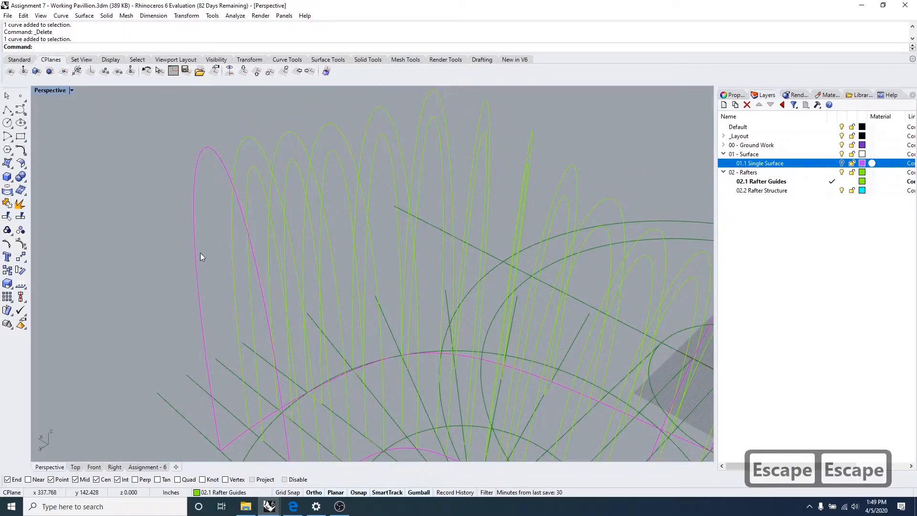
pyautogui.write('offset')
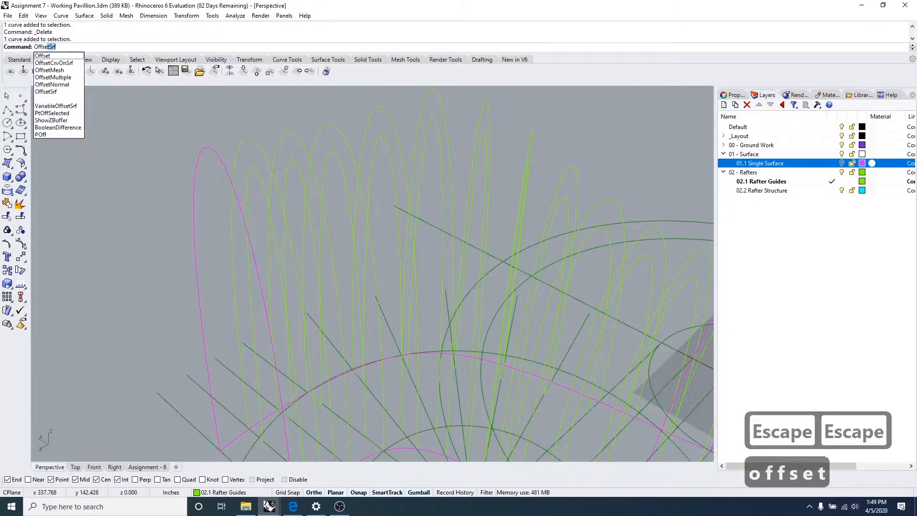
pyautogui.press('Return')
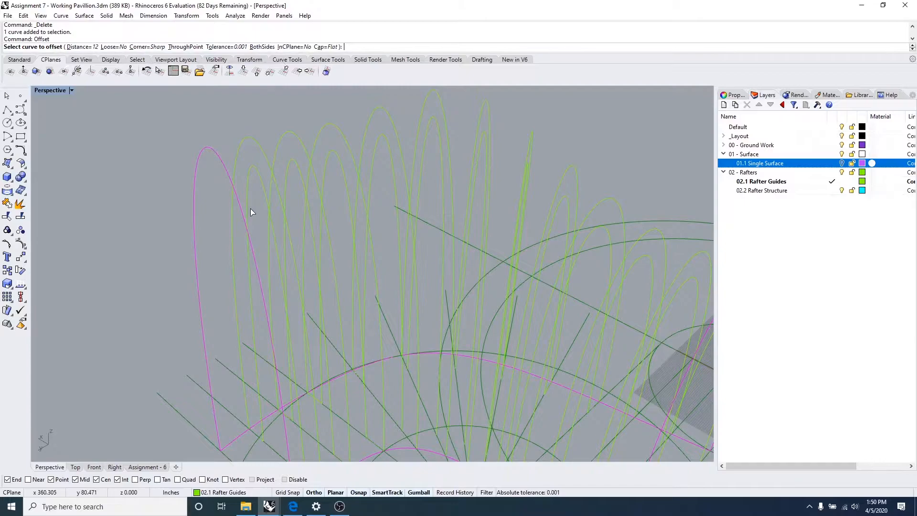
pyautogui.scroll(-2, 250, 208)
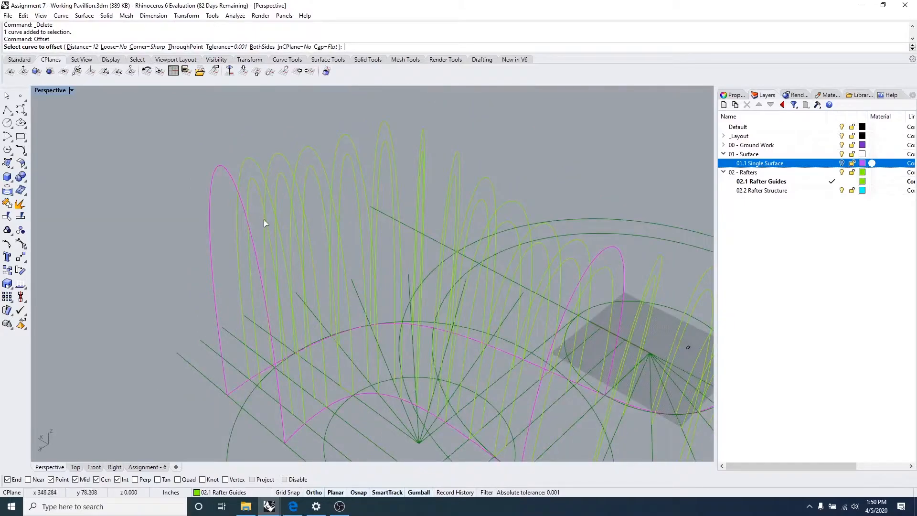
pyautogui.click(322, 48)
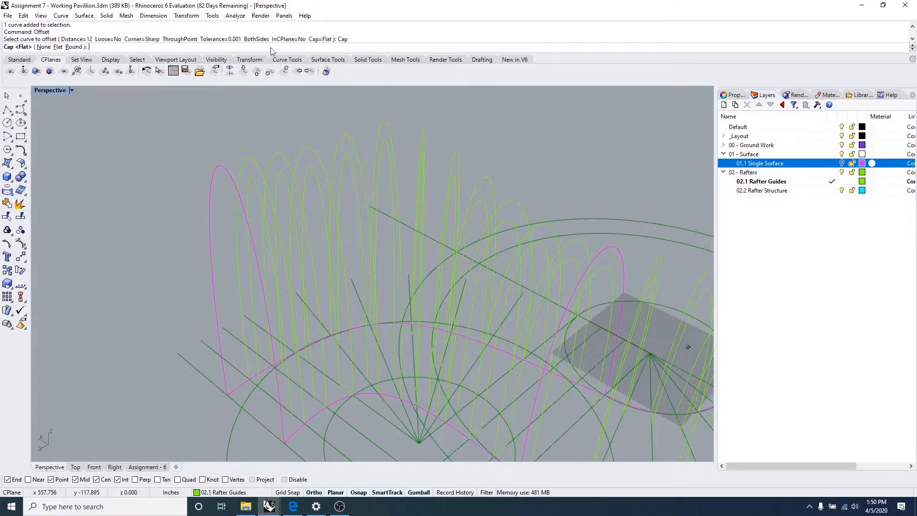
pyautogui.click(43, 45)
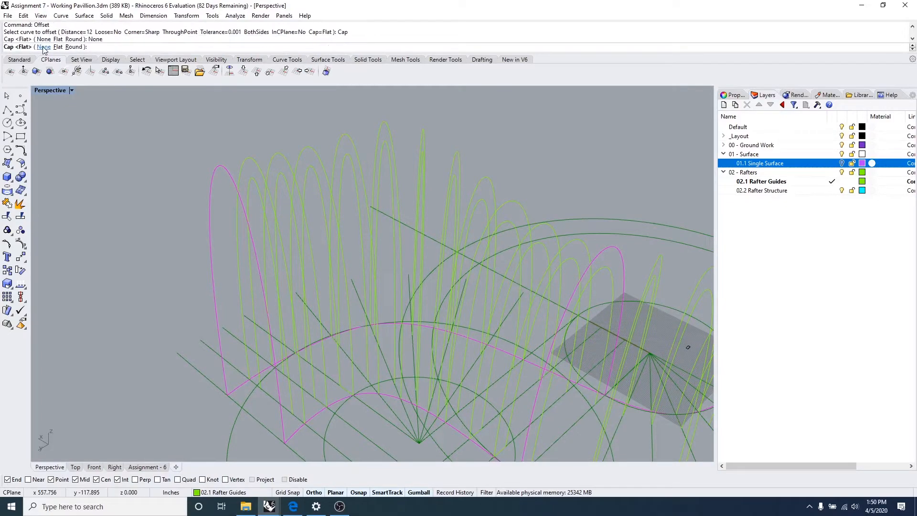
pyautogui.click(210, 196)
pyautogui.scroll(3, 248, 432)
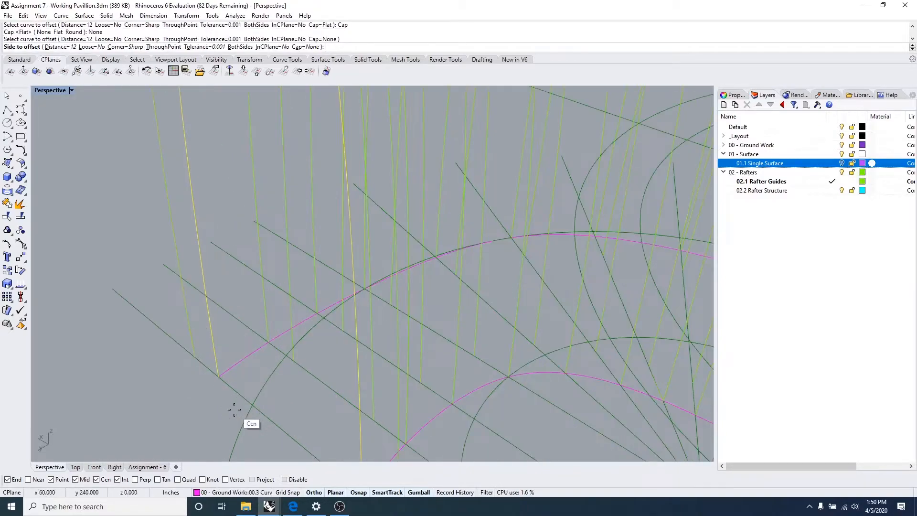
pyautogui.scroll(-4, 211, 347)
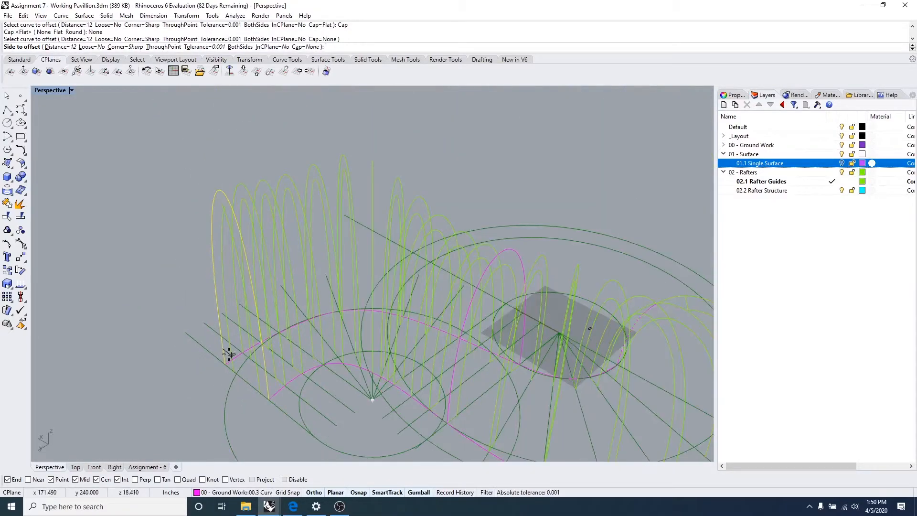
pyautogui.scroll(5, 221, 368)
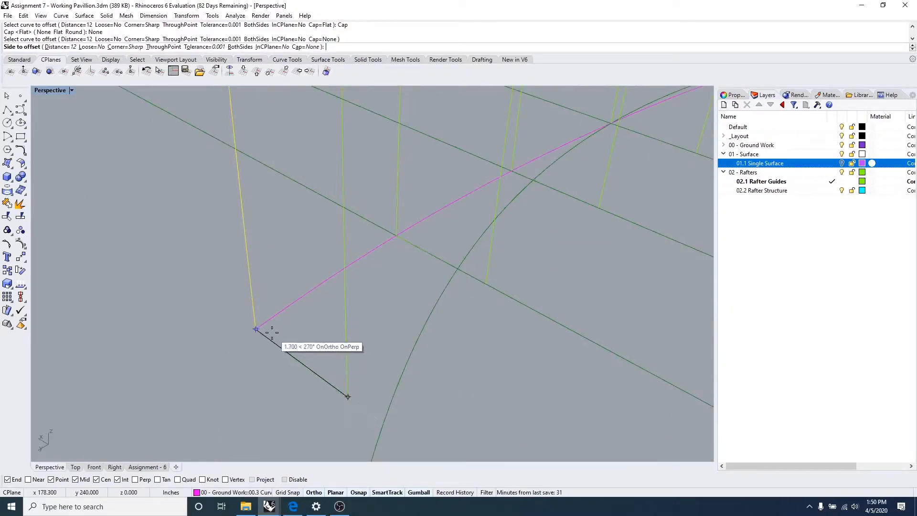
pyautogui.scroll(-5, 295, 374)
pyautogui.click(309, 47)
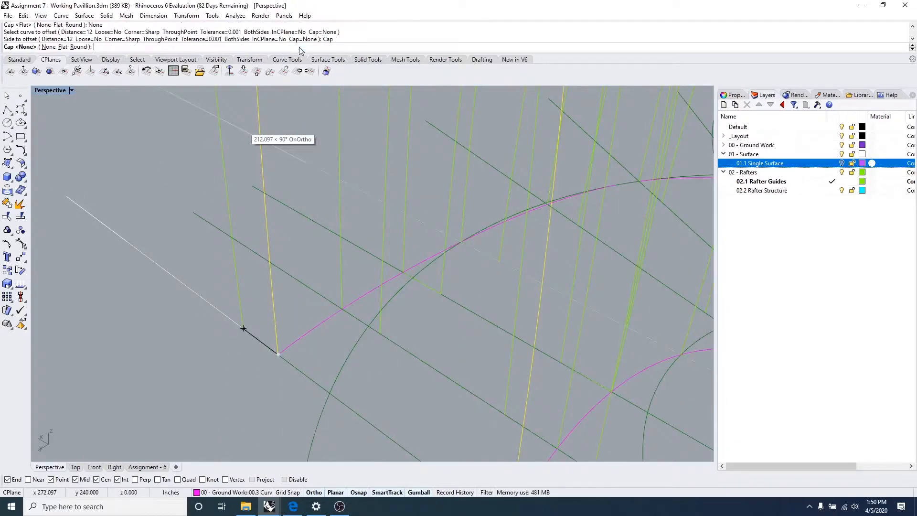
pyautogui.click(65, 47)
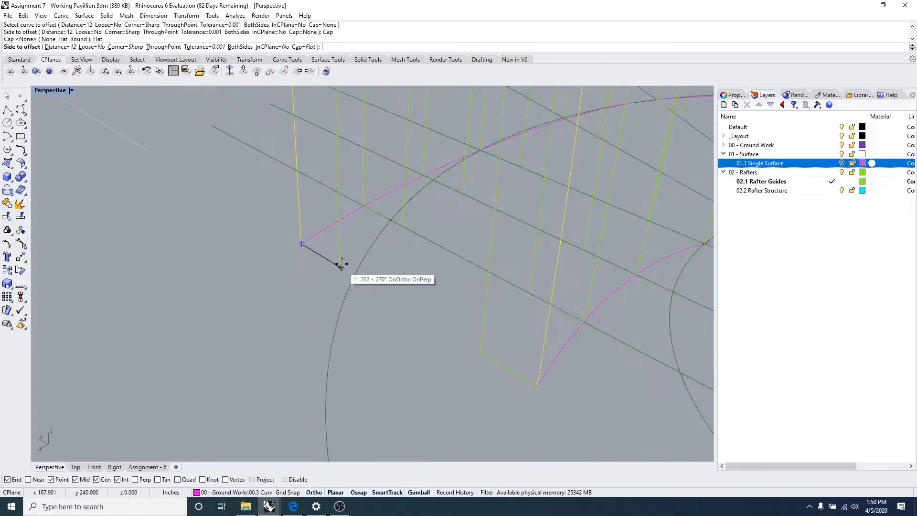
pyautogui.scroll(-8, 366, 236)
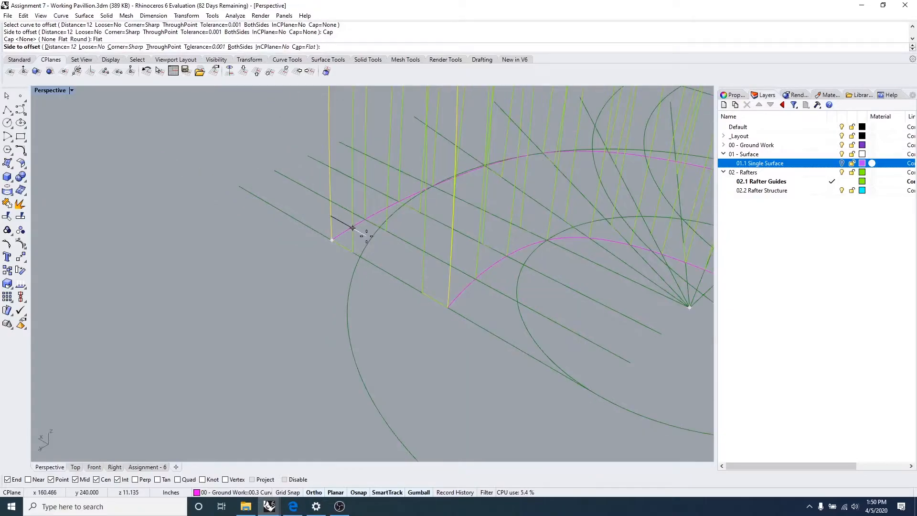
pyautogui.scroll(8, 377, 246)
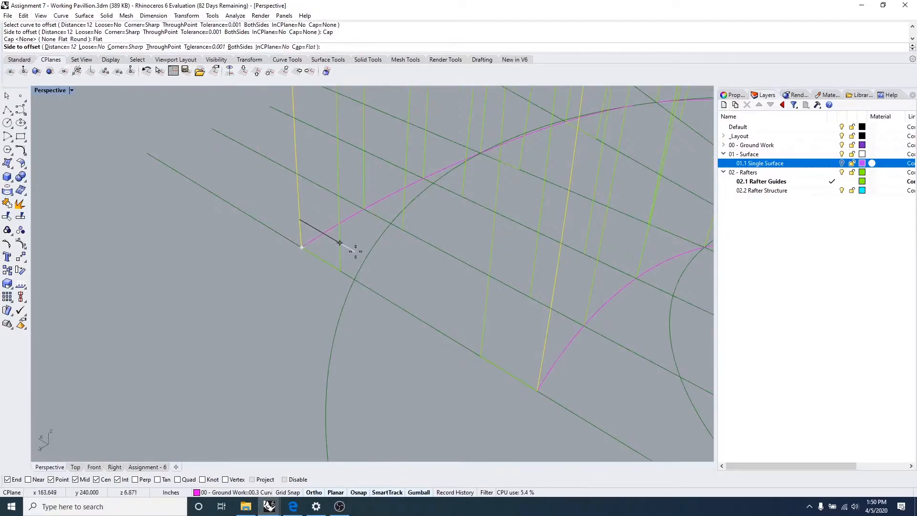
pyautogui.click(354, 248)
# Step: Delete the green section curve beside the low magenta end arch at the opposite end of the pavilion
pyautogui.scroll(-5, 355, 244)
pyautogui.scroll(2, 317, 207)
pyautogui.scroll(2, 308, 169)
pyautogui.scroll(2, 330, 201)
pyautogui.moveTo(330, 201); pyautogui.dragTo(503, 295, button='right')
pyautogui.scroll(4, 494, 258)
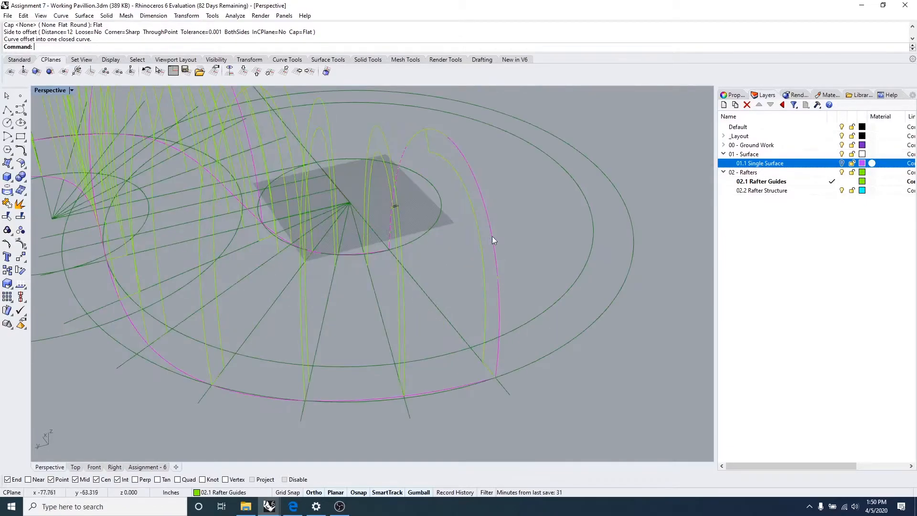
pyautogui.click(457, 172)
pyautogui.press('Delete')
pyautogui.press('Escape')
pyautogui.press('Escape')
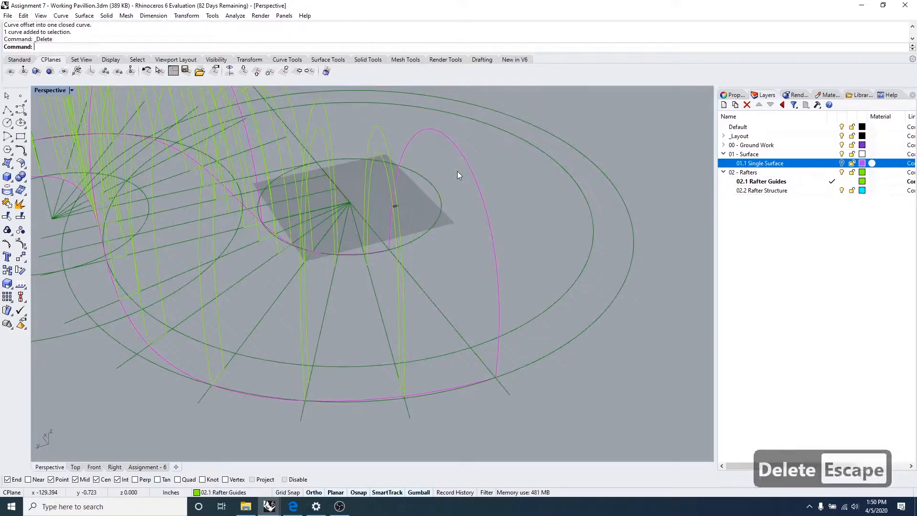
# Step: Offset the low magenta end arch 12 inches to its inner side with flat caps
pyautogui.write('offset')
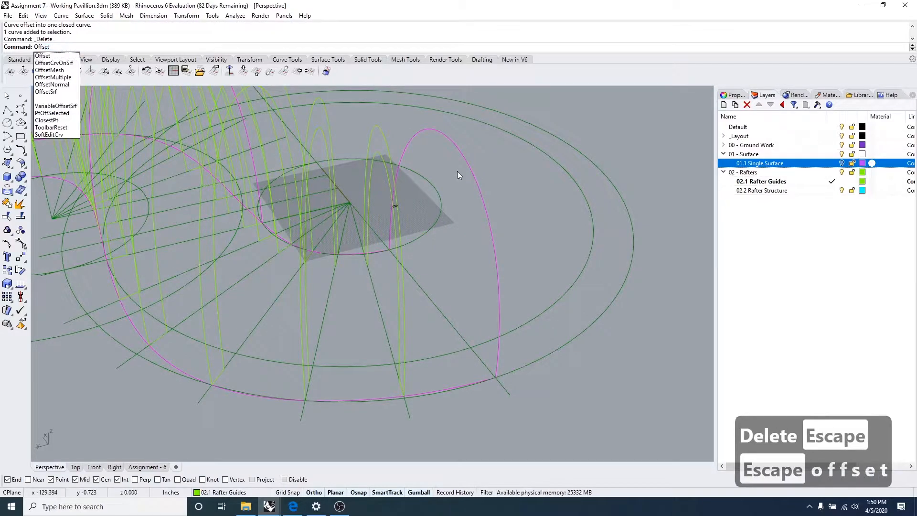
pyautogui.press('Return')
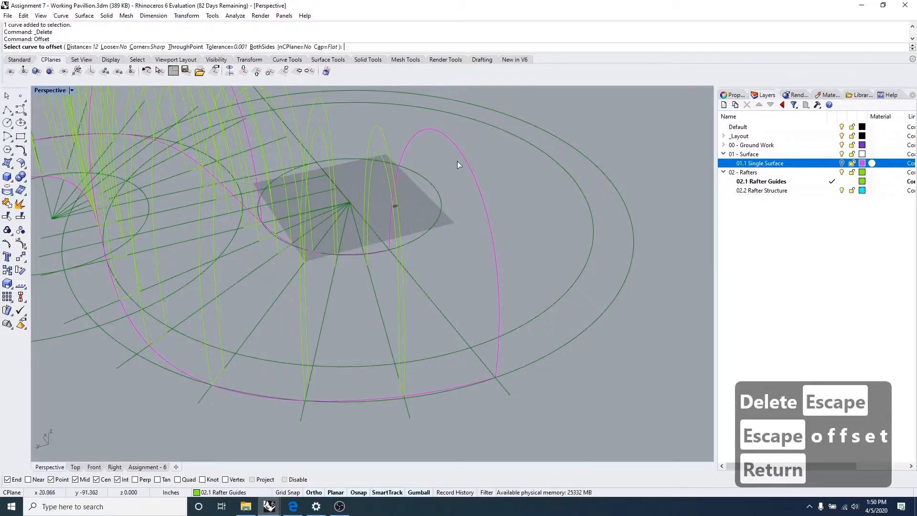
pyautogui.click(466, 153)
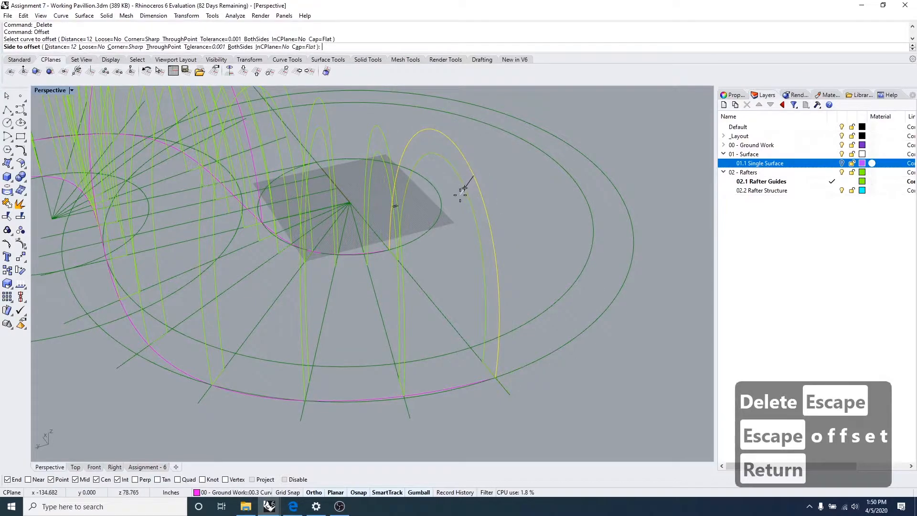
pyautogui.click(459, 195)
pyautogui.press('Escape')
pyautogui.press('Escape')
pyautogui.press('Escape')
# Step: Move the closed offset curve of the low end arch to the 02.1 Rafter Guides layer
pyautogui.scroll(-5, 468, 208)
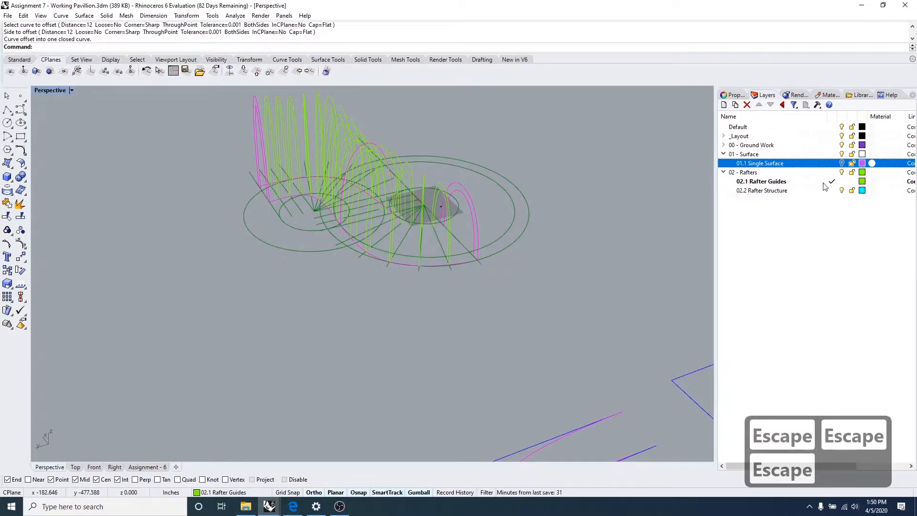
pyautogui.moveTo(534, 220); pyautogui.dragTo(519, 220, button='right')
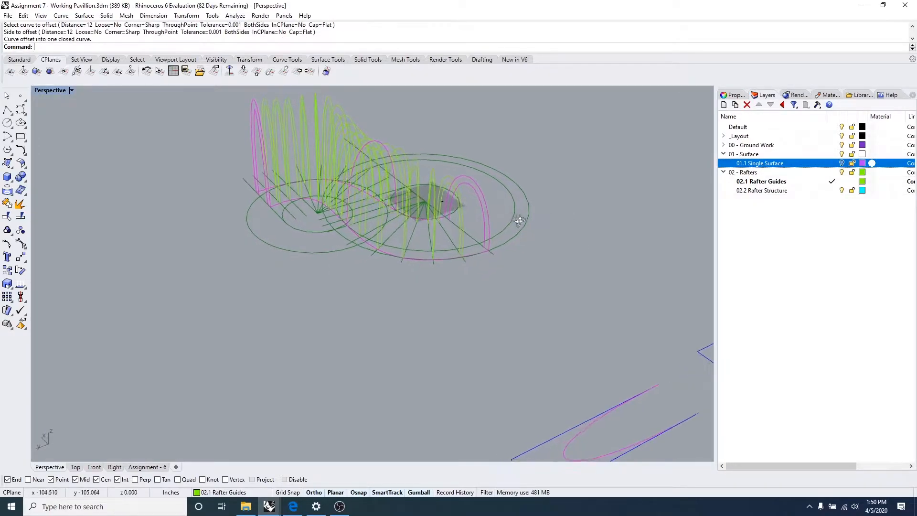
pyautogui.scroll(3, 489, 208)
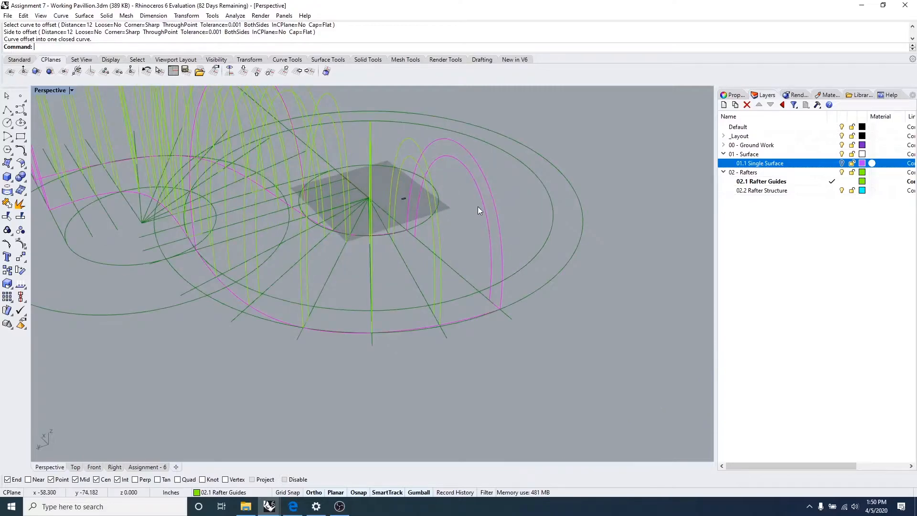
pyautogui.click(465, 171)
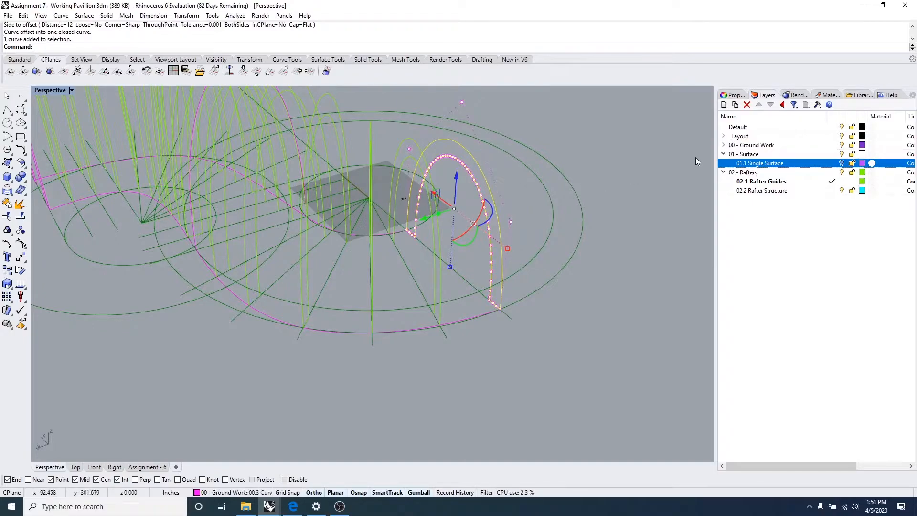
pyautogui.click(725, 146)
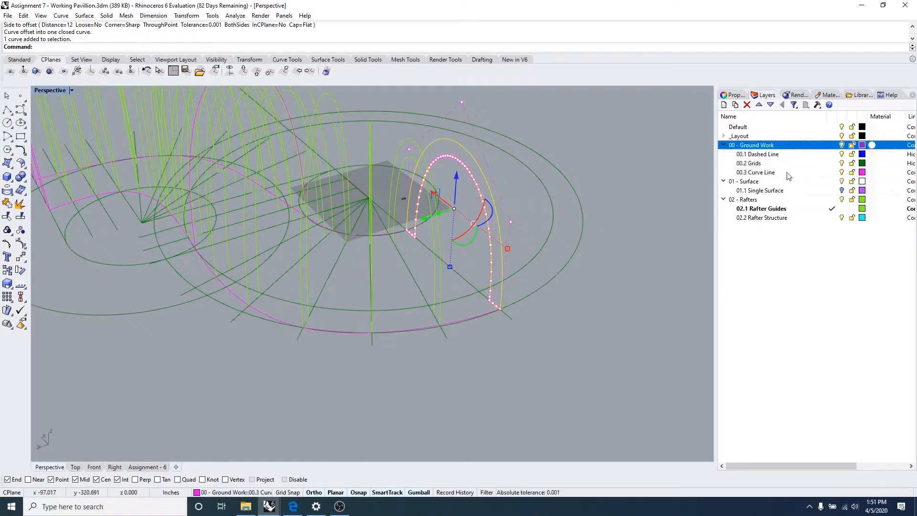
pyautogui.click(723, 145)
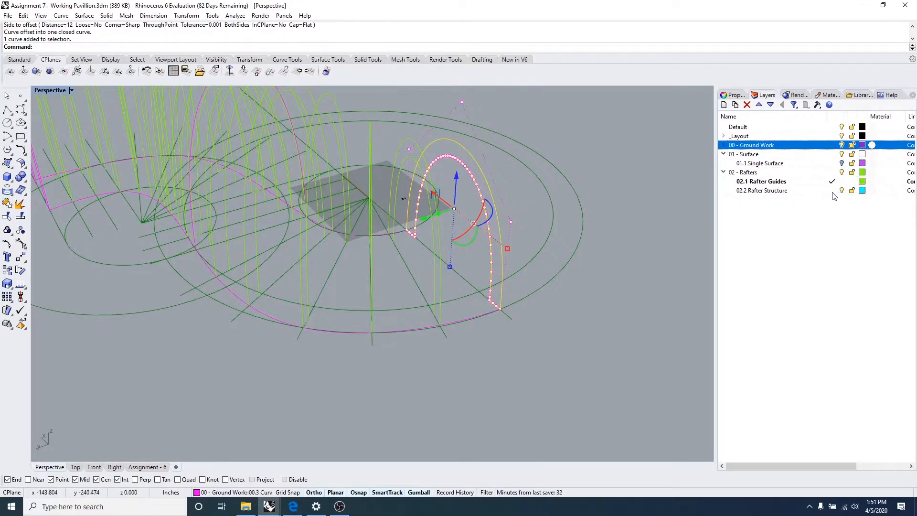
pyautogui.rightClick(755, 182)
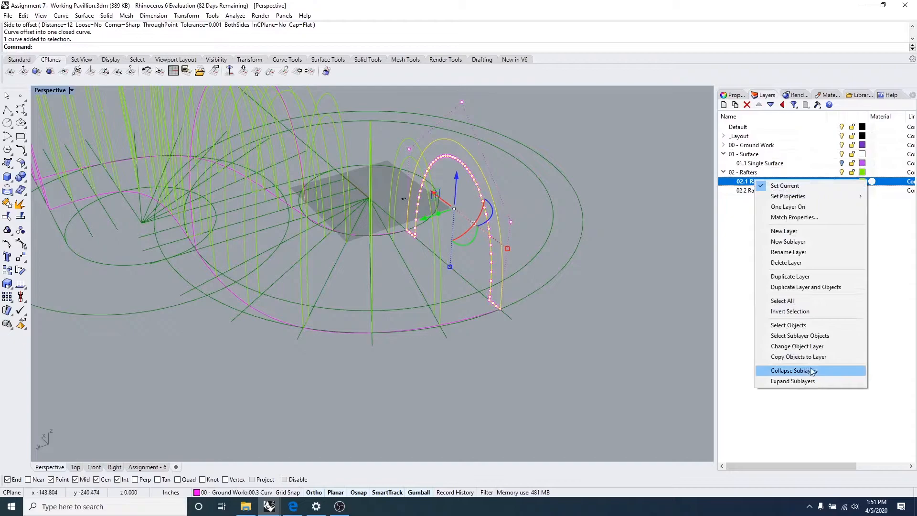
pyautogui.click(815, 348)
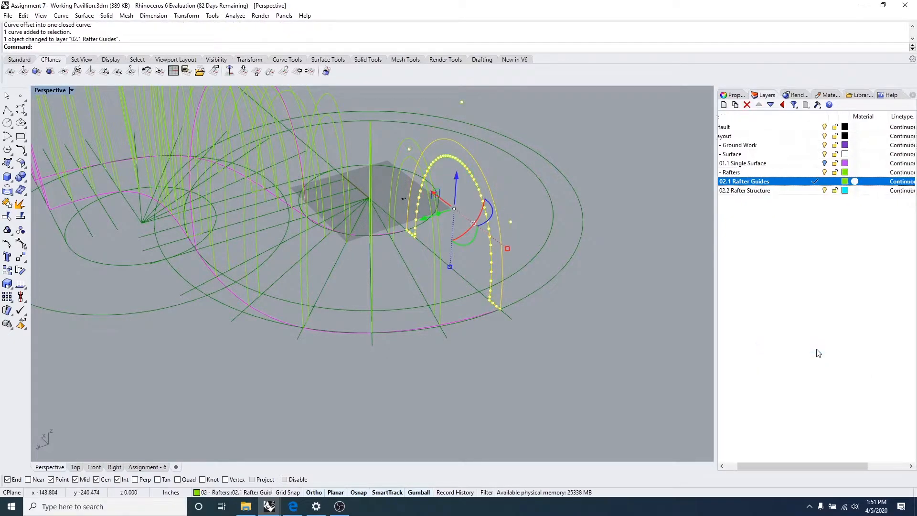
pyautogui.scroll(-2, 620, 317)
pyautogui.scroll(-2, 620, 317)
pyautogui.press('Escape')
pyautogui.scroll(-2, 620, 316)
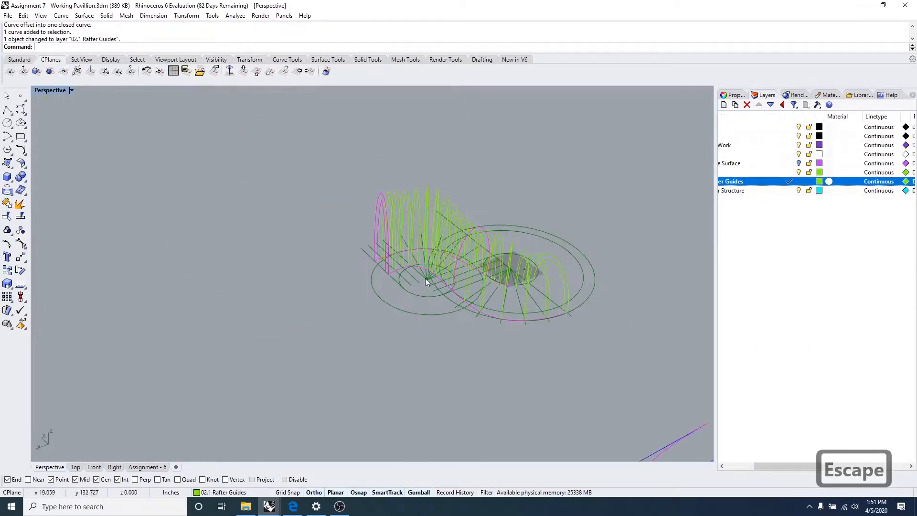
# Step: Move the closed offset curve of the tall end arch to the 02.1 Rafter Guides layer
pyautogui.keyDown('shift'); pyautogui.moveTo(440, 279); pyautogui.dragTo(485, 293, button='right'); pyautogui.keyUp('shift')
pyautogui.scroll(4, 446, 225)
pyautogui.scroll(3, 448, 229)
pyautogui.click(488, 203)
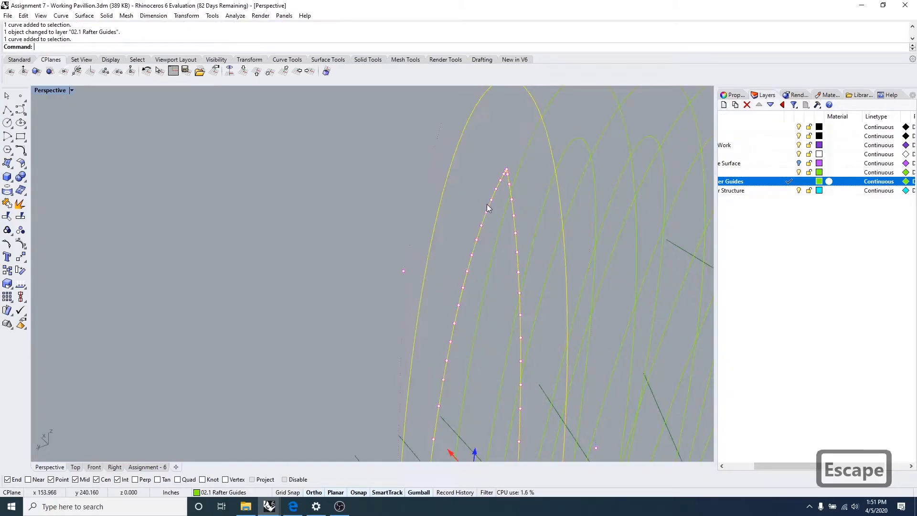
pyautogui.rightClick(485, 202)
pyautogui.press('Escape')
pyautogui.press('Escape')
pyautogui.press('Escape')
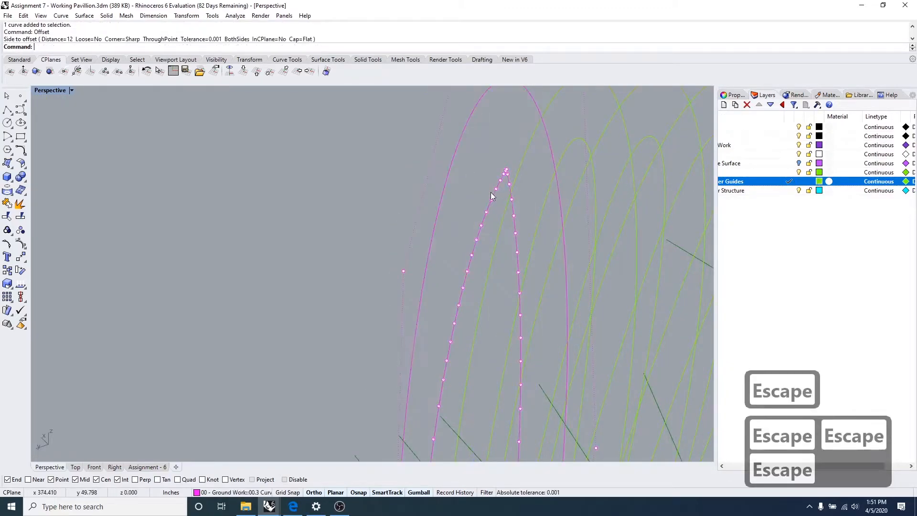
pyautogui.click(474, 118)
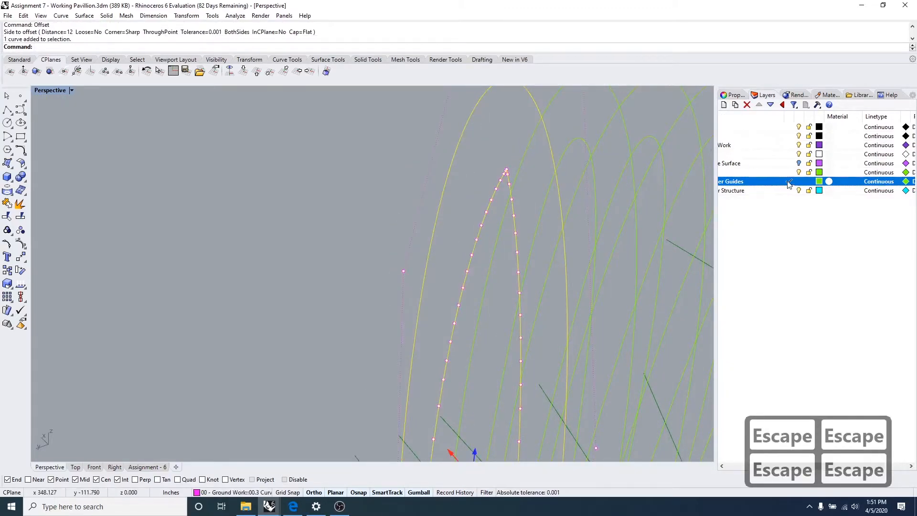
pyautogui.rightClick(758, 184)
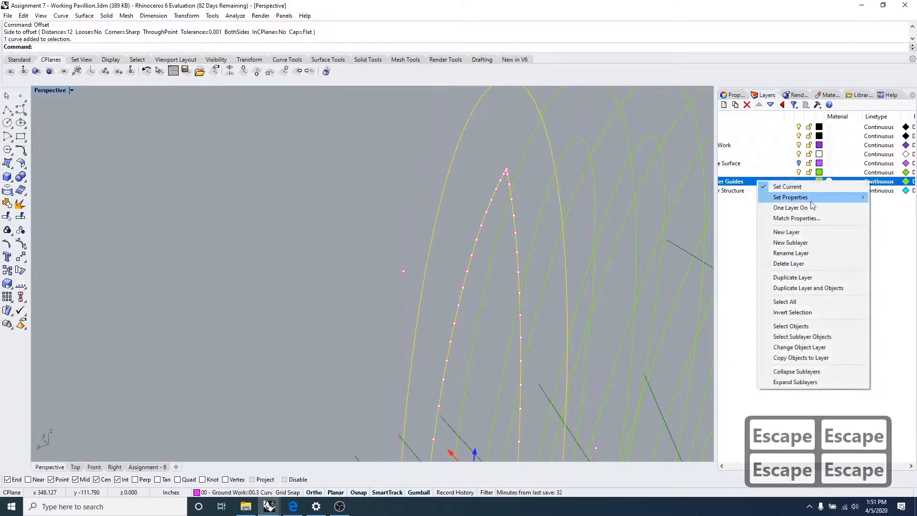
pyautogui.click(834, 349)
# Step: Examine the rafter guide curves across the whole pavilion and around the arches at its low end
pyautogui.scroll(-6, 334, 201)
pyautogui.moveTo(511, 282); pyautogui.dragTo(389, 318, button='right')
pyautogui.moveTo(534, 248); pyautogui.dragTo(537, 299, button='right')
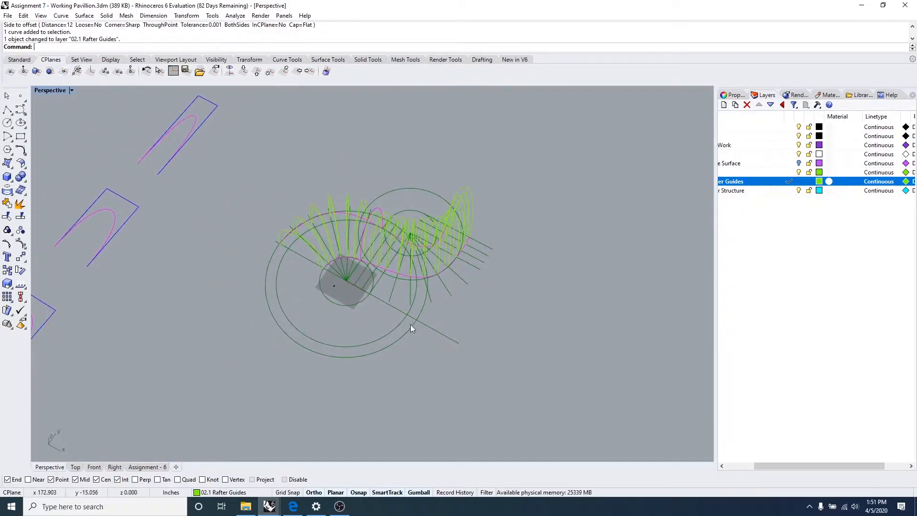
pyautogui.moveTo(409, 327); pyautogui.dragTo(334, 248, button='right')
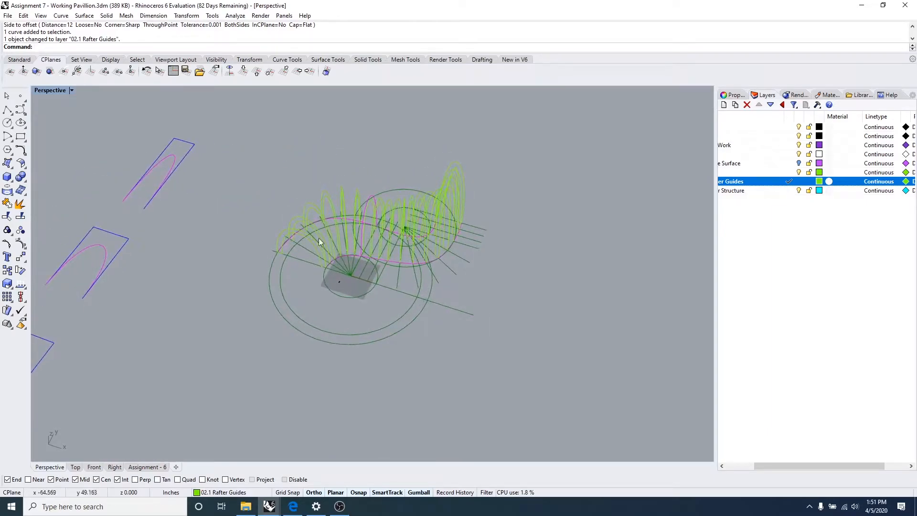
pyautogui.scroll(5, 335, 248)
pyautogui.scroll(6, 294, 197)
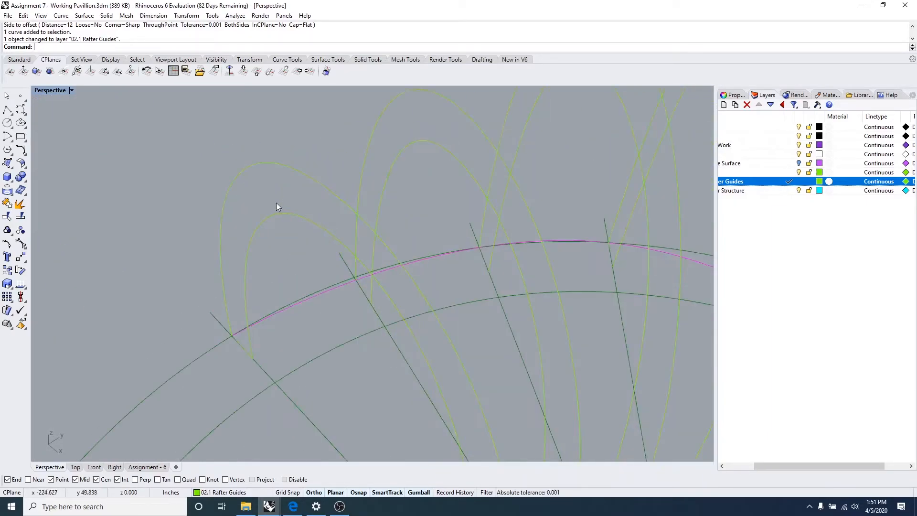
pyautogui.click(279, 196)
pyautogui.scroll(3, 279, 196)
pyautogui.press('Escape')
pyautogui.press('Escape')
pyautogui.press('Escape')
pyautogui.press('Escape')
pyautogui.press('Escape')
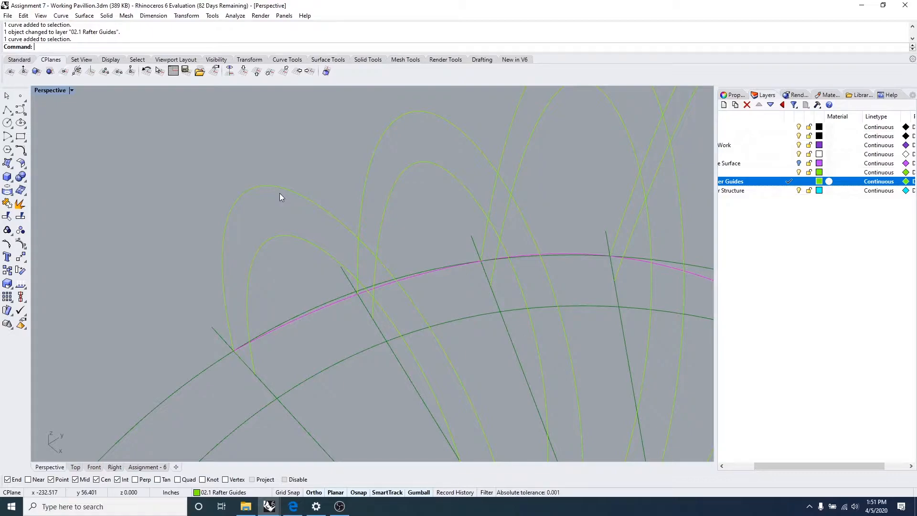
pyautogui.write('Off')
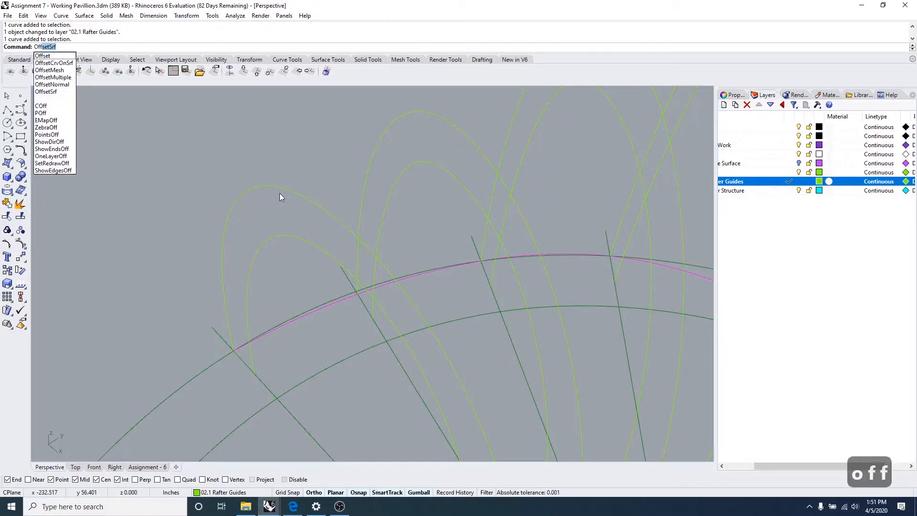
pyautogui.press('BackSpace')
pyautogui.press('BackSpace')
pyautogui.press('BackSpace')
pyautogui.press('BackSpace')
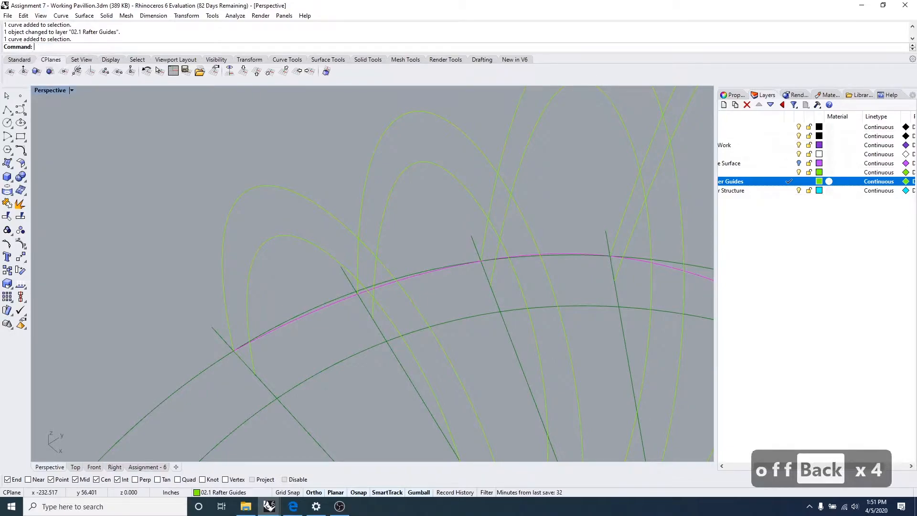
pyautogui.write('ex')
pyautogui.press('BackSpace')
pyautogui.press('BackSpace')
# Step: Extrude the closed guide curve of the low end arch into a 2-inch-thick solid toward the inside of the pavilion
pyautogui.write('ex')
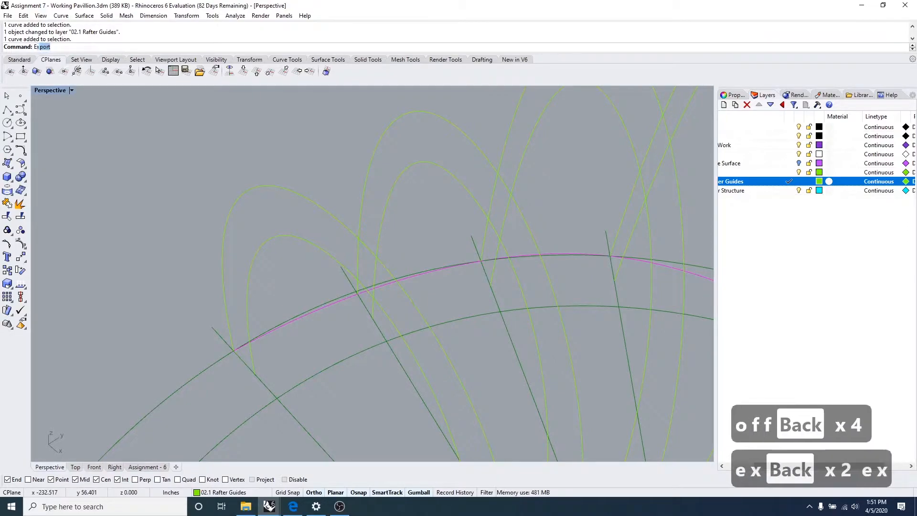
pyautogui.write('trudeCrv')
pyautogui.press('Return')
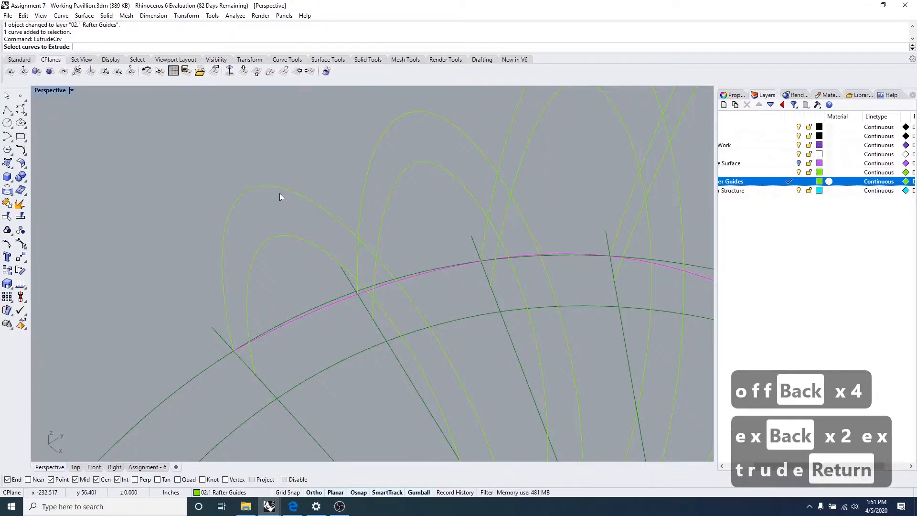
pyautogui.click(280, 188)
pyautogui.rightClick(279, 188)
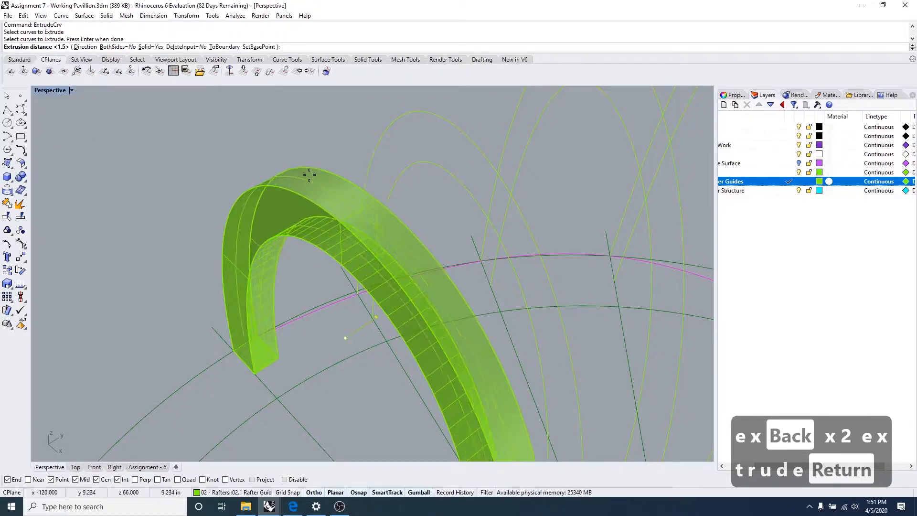
pyautogui.scroll(3, 307, 182)
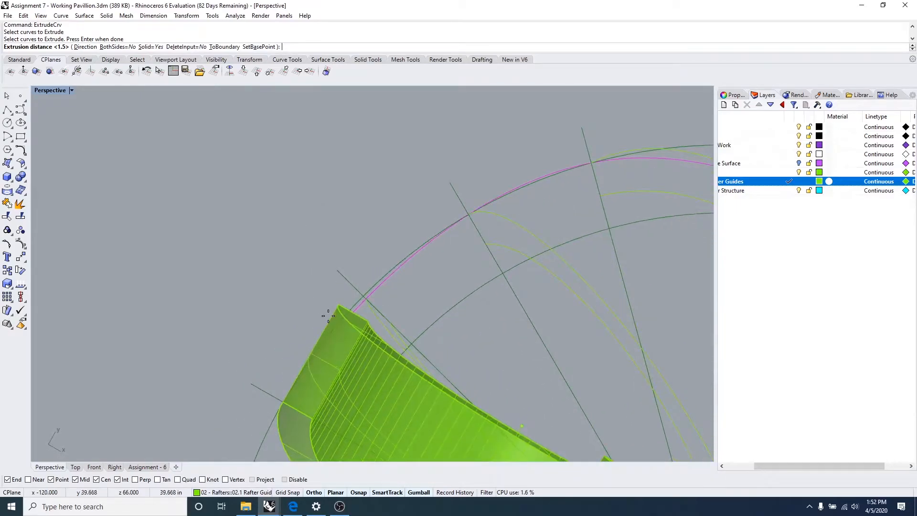
pyautogui.moveTo(323, 311); pyautogui.dragTo(341, 270, button='right')
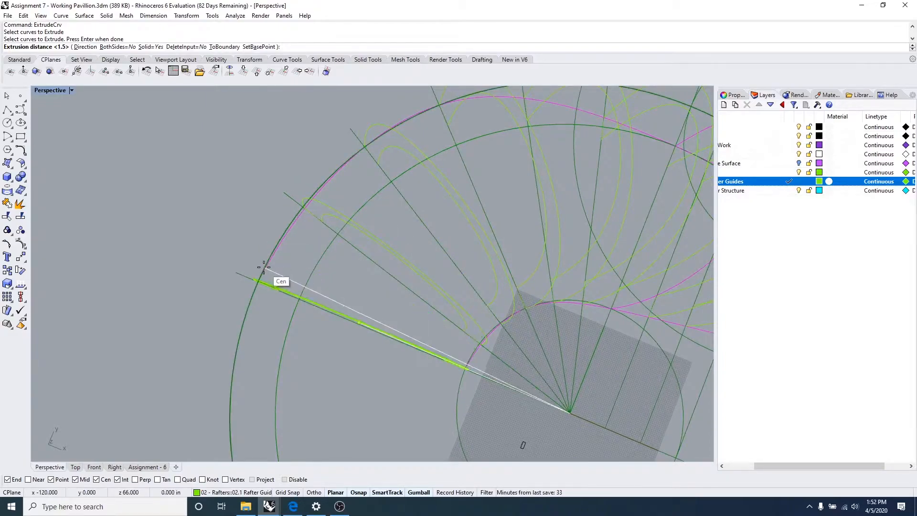
pyautogui.scroll(4, 263, 266)
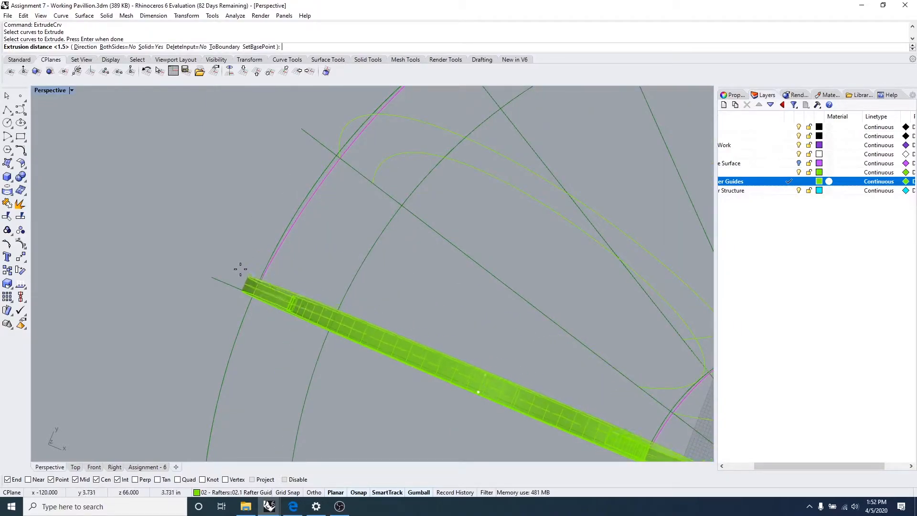
pyautogui.write('2"')
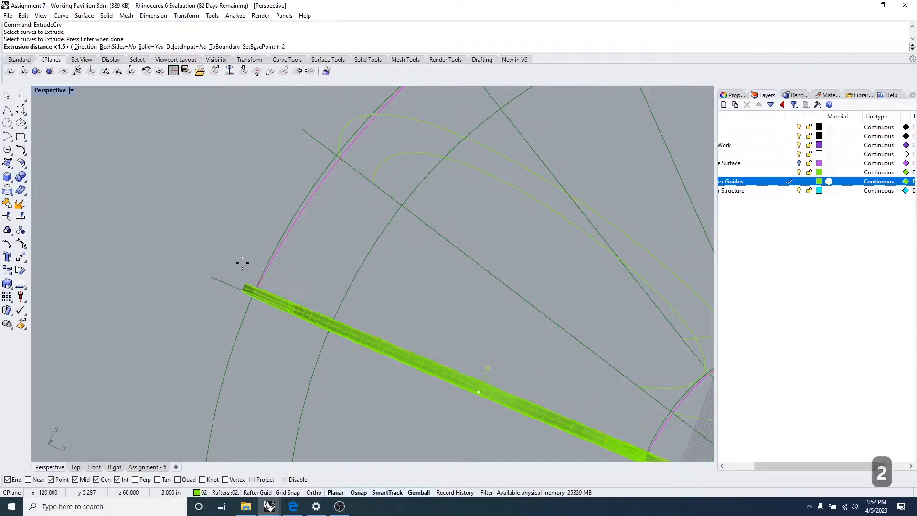
pyautogui.press('Return')
pyautogui.press('Escape')
pyautogui.press('Escape')
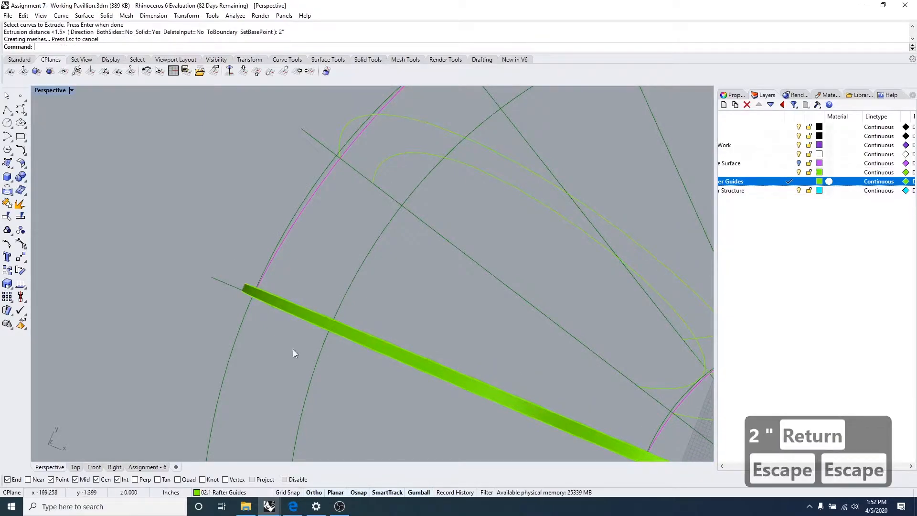
# Step: Switch to the Second Semester PDF in the browser and check the rafter thickness and curve extrusion directions on the plan
pyautogui.click(294, 507)
pyautogui.scroll(-10, 359, 204)
pyautogui.scroll(-10, 359, 204)
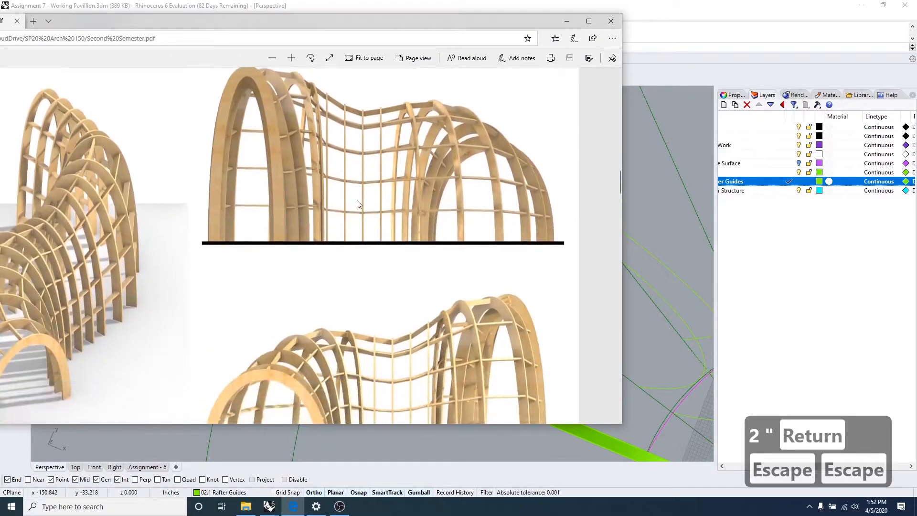
pyautogui.scroll(-2, 358, 205)
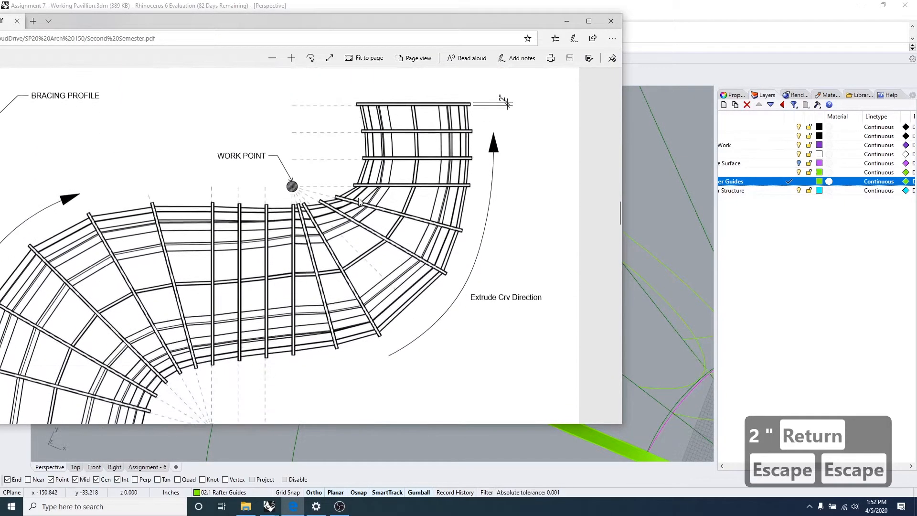
pyautogui.moveTo(278, 19); pyautogui.dragTo(458, 36)
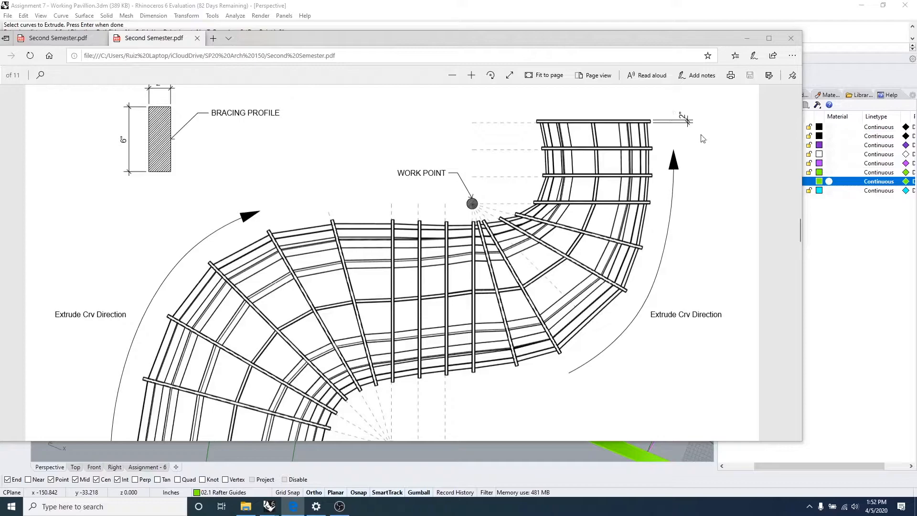
pyautogui.click(746, 39)
# Step: In Rhino, extrude the second closed guide curve from the low end into a 2-inch-thick solid rafter
pyautogui.moveTo(340, 285); pyautogui.dragTo(471, 331, button='right')
pyautogui.press('Escape')
pyautogui.press('Escape')
pyautogui.write('ex')
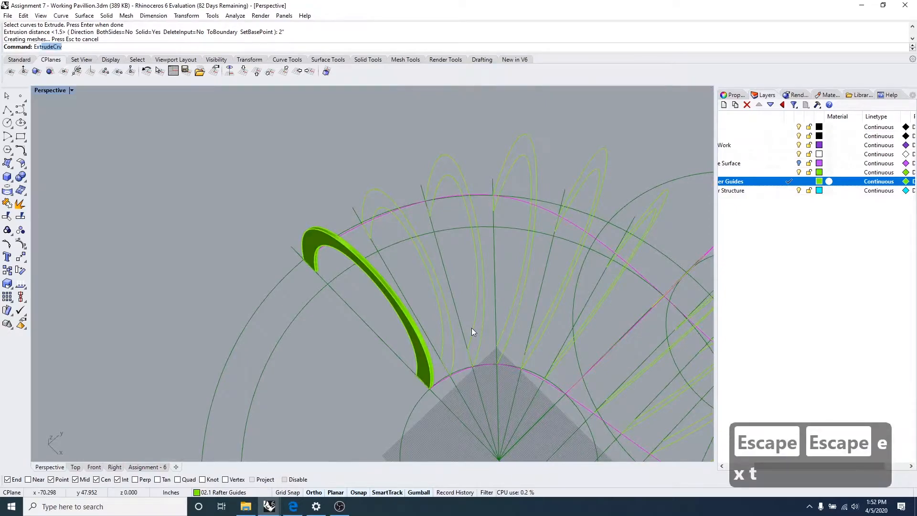
pyautogui.press('Return')
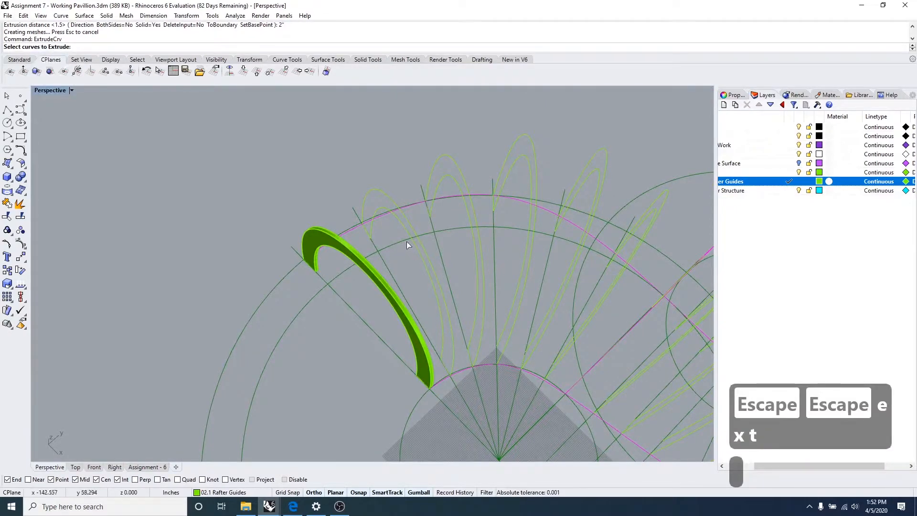
pyautogui.click(407, 239)
pyautogui.press('Escape')
pyautogui.press('Escape')
pyautogui.press('space')
pyautogui.click(402, 228)
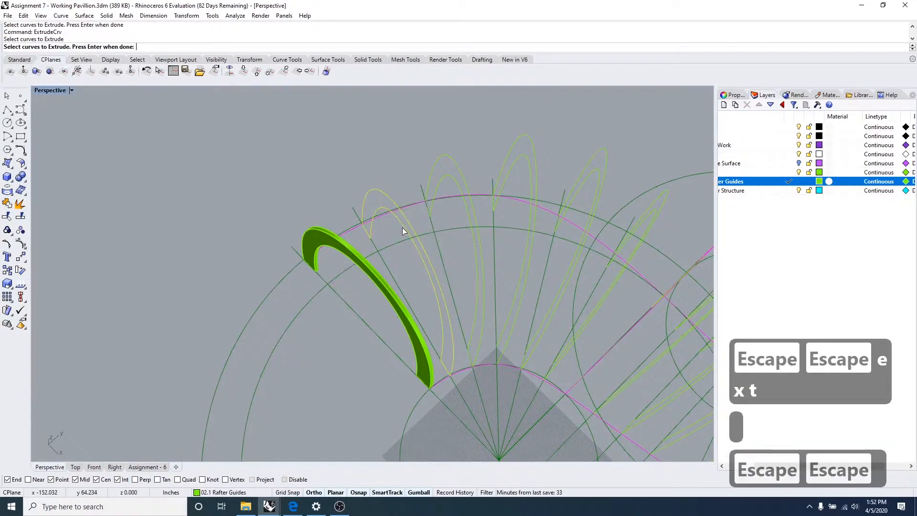
pyautogui.rightClick(403, 231)
pyautogui.write('2"')
pyautogui.press('Return')
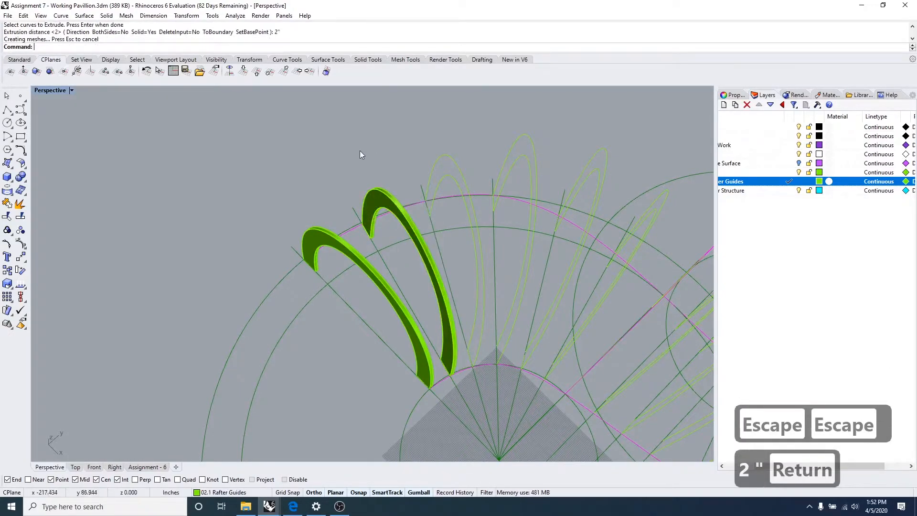
# Step: Extrude the third and fourth guide curves from the low end 2 inches into solid rafters
pyautogui.scroll(-3, 410, 209)
pyautogui.moveTo(412, 208); pyautogui.dragTo(316, 276, button='right')
pyautogui.scroll(3, 296, 267)
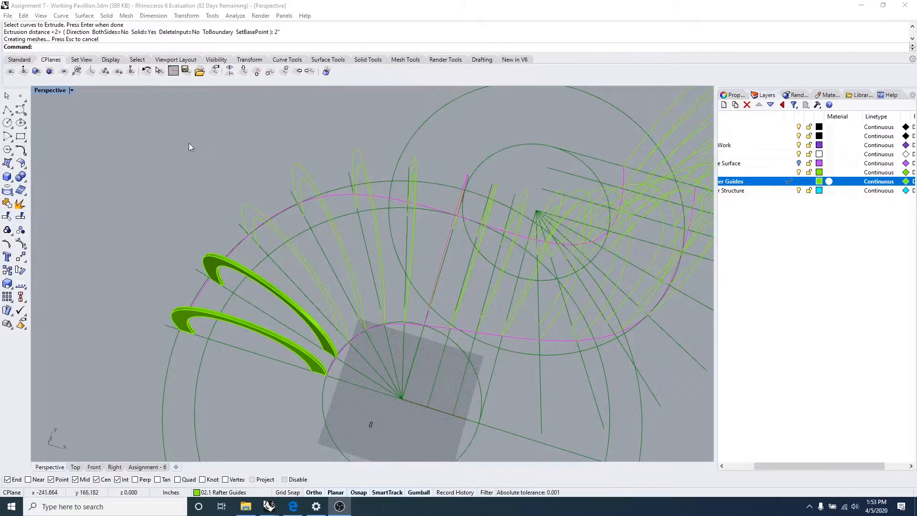
pyautogui.moveTo(185, 127); pyautogui.dragTo(214, 186, button='right')
pyautogui.write('extrude')
pyautogui.press('Return')
pyautogui.click(253, 213)
pyautogui.press('Return')
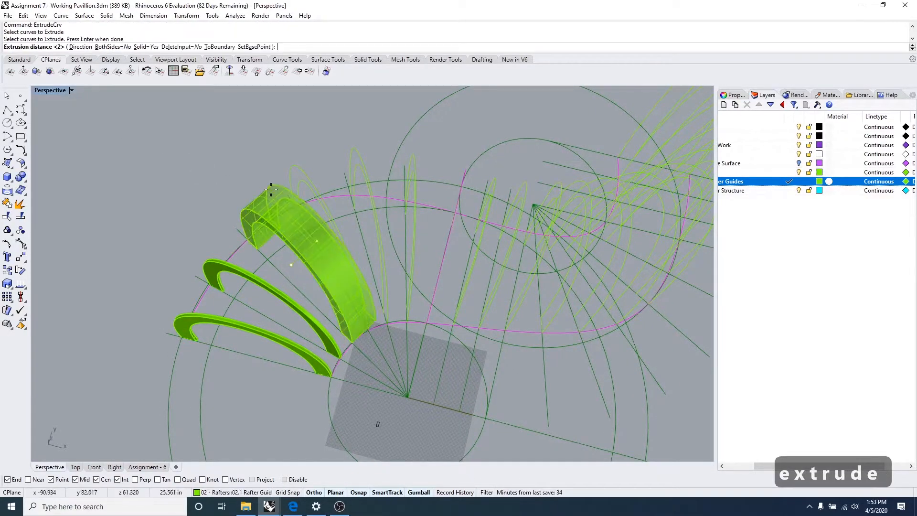
pyautogui.write('2')
pyautogui.press('Return')
pyautogui.press('Return')
pyautogui.press('space')
pyautogui.write('2')
pyautogui.press('space')
# Step: Extrude the remaining guide curves around the first fan 2 inches each, continuing from the fourth rafter
pyautogui.press('space')
pyautogui.click(356, 148)
pyautogui.press('space')
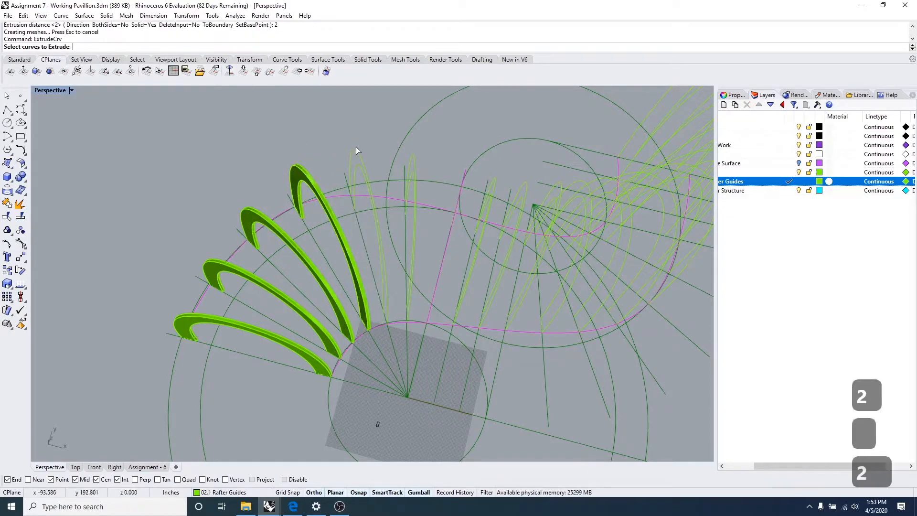
pyautogui.write('2')
pyautogui.press('space')
pyautogui.press('space')
pyautogui.click(414, 162)
pyautogui.moveTo(415, 161); pyautogui.dragTo(457, 116, button='right')
pyautogui.press('space')
pyautogui.write('2')
pyautogui.press('space')
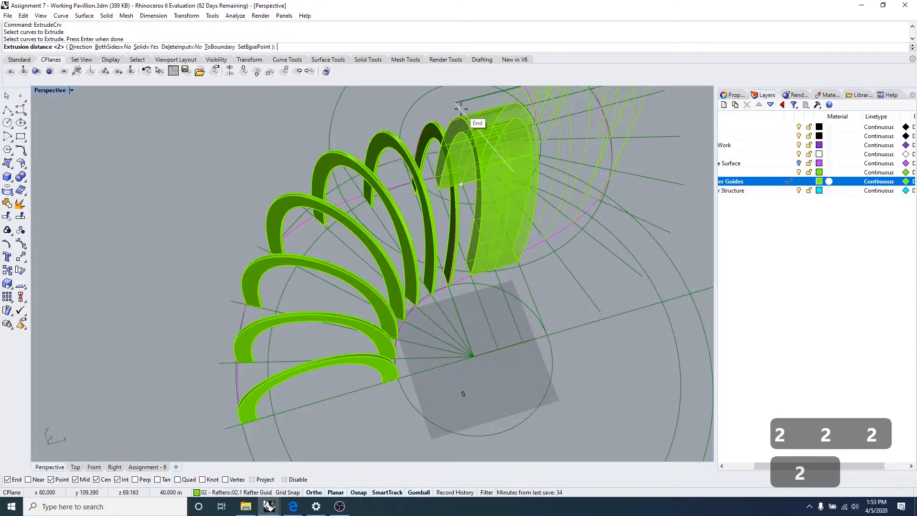
# Step: Extrude the guide curves along the straight middle run up to the start of the second fan 2 inches each
pyautogui.moveTo(457, 116); pyautogui.dragTo(256, 163, button='right')
pyautogui.press('space')
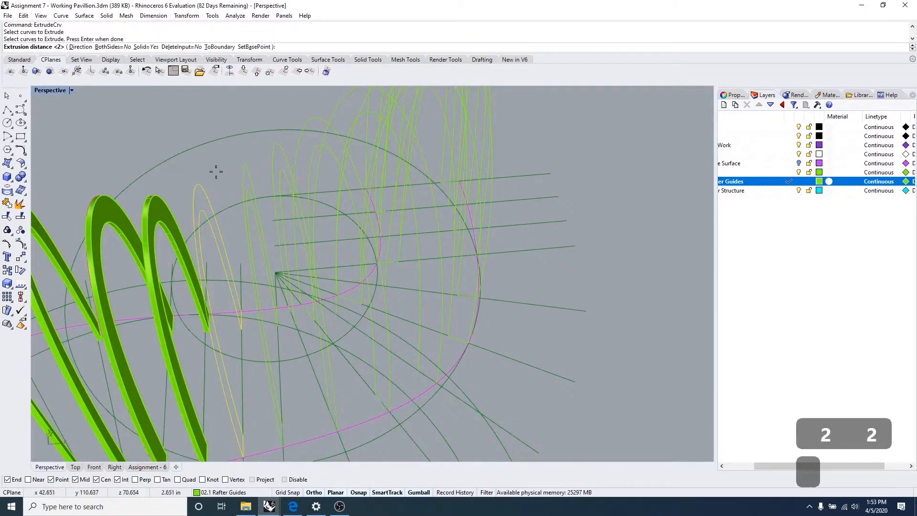
pyautogui.click(217, 168)
pyautogui.press('space')
pyautogui.write('2')
pyautogui.press('space')
pyautogui.press('Escape')
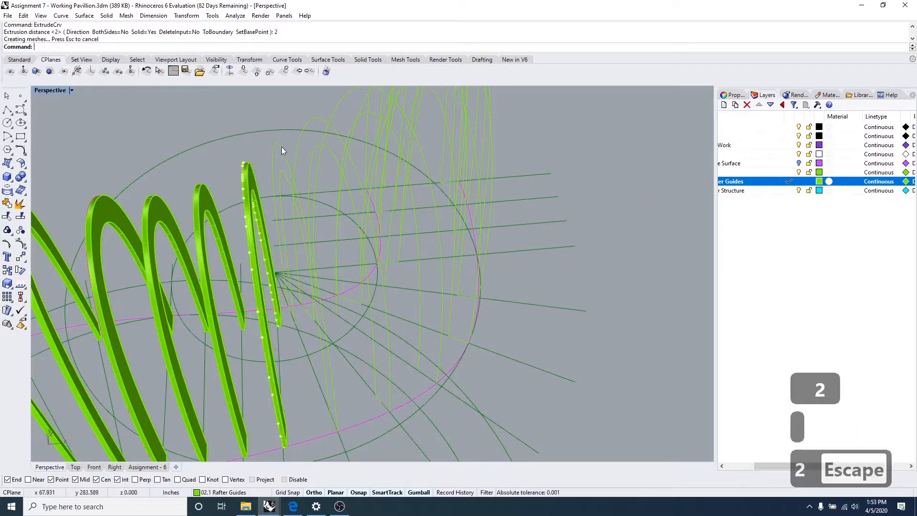
# Step: Extrude the next guide curve, just inside the second fan, 2 inches into a solid rafter
pyautogui.press('Escape')
pyautogui.press('Escape')
pyautogui.click(282, 147)
pyautogui.press('space')
pyautogui.write('2')
pyautogui.press('space')
pyautogui.press('Escape')
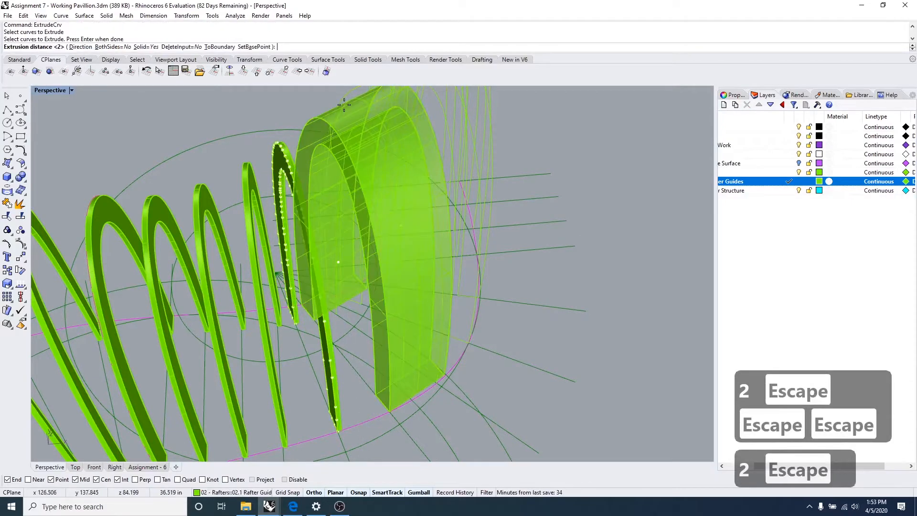
# Step: Extrude the following two guide curves around the second fan 2 inches each
pyautogui.moveTo(329, 150); pyautogui.dragTo(293, 260, button='right')
pyautogui.press('Escape')
pyautogui.click(289, 257)
pyautogui.press('space')
pyautogui.write('2')
pyautogui.click(335, 241)
pyautogui.press('Escape')
pyautogui.click(335, 238)
pyautogui.press('space')
pyautogui.write('2')
pyautogui.press('space')
# Step: Extrude the next guide curves from the second fan into the straight run at the tall end 2 inches each
pyautogui.moveTo(362, 223); pyautogui.dragTo(372, 249, button='right')
pyautogui.press('Escape')
pyautogui.press('Escape')
pyautogui.click(373, 249)
pyautogui.press('space')
pyautogui.write('2')
pyautogui.moveTo(405, 182)
pyautogui.mouseDown(button='right')
pyautogui.moveTo(464, 268)
pyautogui.moveTo(422, 189)
pyautogui.mouseUp(button='right')
pyautogui.press('Escape')
pyautogui.click(420, 188)
pyautogui.press('space')
pyautogui.write('2')
pyautogui.moveTo(443, 155); pyautogui.dragTo(461, 234, button='right')
pyautogui.press('Escape')
pyautogui.press('Escape')
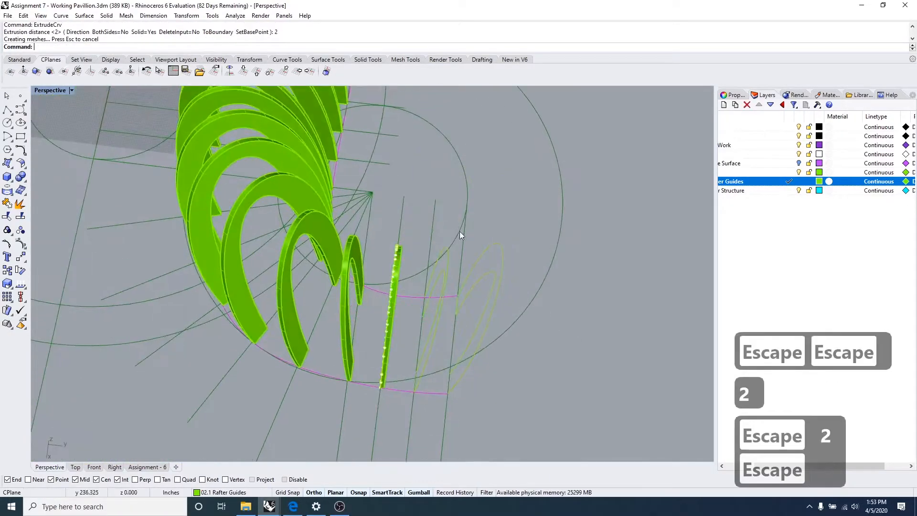
# Step: Extrude the last two guide curves, including the tall end arch, 2 inches each into solid rafters
pyautogui.click(453, 255)
pyautogui.press('space')
pyautogui.write('2')
pyautogui.press('Escape')
pyautogui.click(501, 253)
pyautogui.press('space')
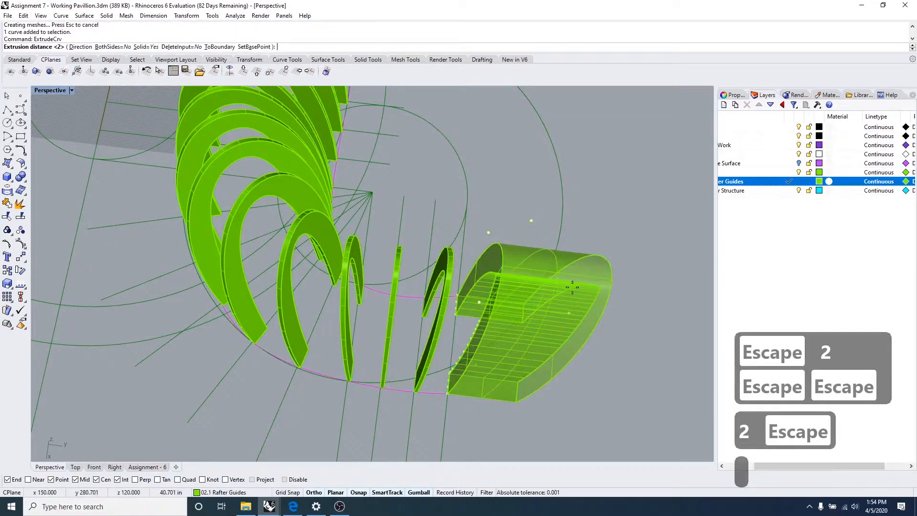
pyautogui.write('1 u extrudec')
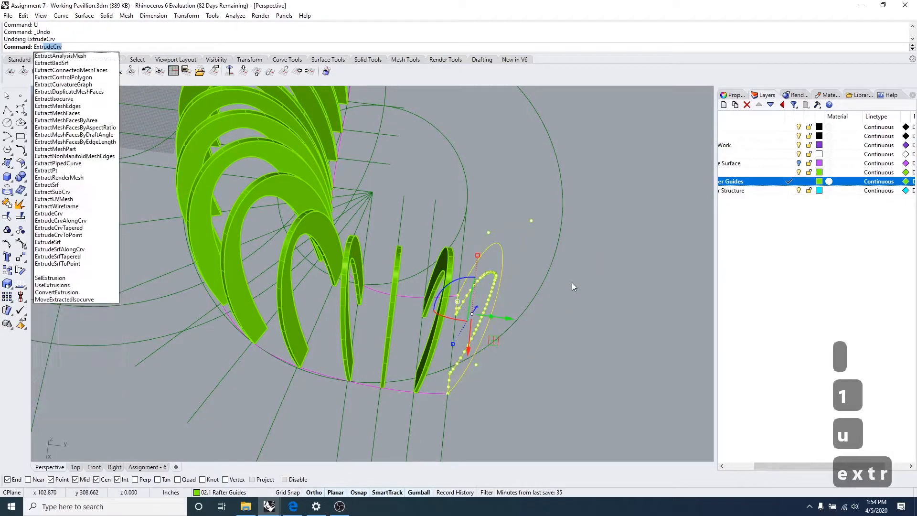
pyautogui.press('Return')
pyautogui.write('2')
pyautogui.press('Escape')
pyautogui.press('Escape')
pyautogui.press('Escape')
# Step: Move all the extruded solid rafters, from the low end arch to the tall end arch, to the 02.2 Rafter Structure layer
pyautogui.scroll(-10, 538, 307)
pyautogui.moveTo(538, 307); pyautogui.dragTo(489, 270, button='right')
pyautogui.scroll(10, 361, 246)
pyautogui.scroll(4, 361, 244)
pyautogui.click(364, 234)
pyautogui.keyDown('shift'); pyautogui.click(397, 188); pyautogui.keyUp('shift')
pyautogui.keyDown('shift'); pyautogui.click(434, 138); pyautogui.keyUp('shift')
pyautogui.keyDown('shift'); pyautogui.click(506, 107); pyautogui.keyUp('shift')
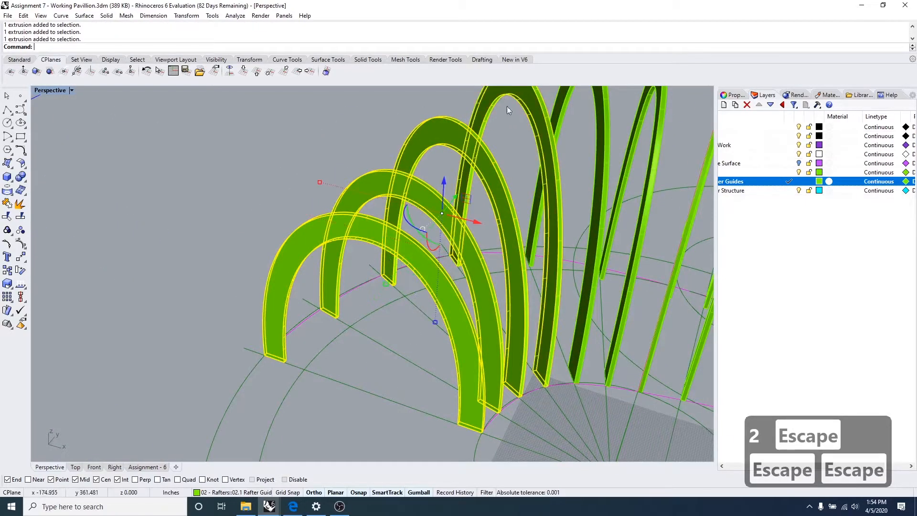
pyautogui.keyDown('shift'); pyautogui.moveTo(507, 108); pyautogui.dragTo(406, 183, button='right'); pyautogui.keyUp('shift')
pyautogui.keyDown('shift'); pyautogui.click(471, 139); pyautogui.keyUp('shift')
pyautogui.scroll(2, 546, 168)
pyautogui.keyDown('shift'); pyautogui.click(536, 164); pyautogui.keyUp('shift')
pyautogui.keyDown('shift'); pyautogui.click(621, 199); pyautogui.keyUp('shift')
pyautogui.keyDown('shift'); pyautogui.click(674, 200); pyautogui.keyUp('shift')
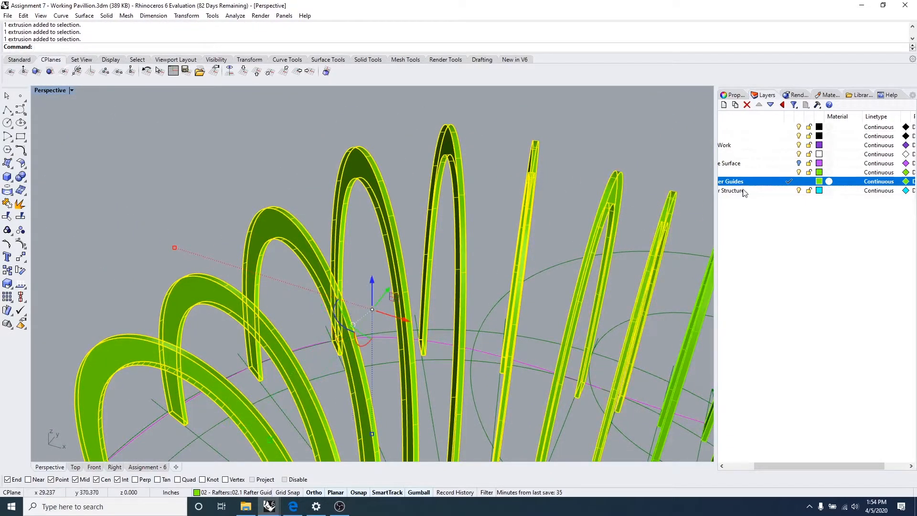
pyautogui.scroll(-8, 679, 201)
pyautogui.keyDown('shift'); pyautogui.moveTo(680, 202); pyautogui.dragTo(409, 221, button='right'); pyautogui.keyUp('shift')
pyautogui.scroll(5, 410, 220)
pyautogui.keyDown('shift'); pyautogui.click(447, 206); pyautogui.keyUp('shift')
pyautogui.keyDown('shift'); pyautogui.click(482, 199); pyautogui.keyUp('shift')
pyautogui.keyDown('shift'); pyautogui.click(507, 195); pyautogui.keyUp('shift')
pyautogui.keyDown('shift'); pyautogui.click(542, 174); pyautogui.keyUp('shift')
pyautogui.keyDown('shift'); pyautogui.click(577, 167); pyautogui.keyUp('shift')
pyautogui.click(613, 204)
pyautogui.keyDown('shift'); pyautogui.moveTo(613, 203); pyautogui.dragTo(470, 233, button='right'); pyautogui.keyUp('shift')
pyautogui.keyDown('shift'); pyautogui.click(443, 191); pyautogui.keyUp('shift')
pyautogui.keyDown('shift'); pyautogui.click(492, 185); pyautogui.keyUp('shift')
pyautogui.keyDown('shift'); pyautogui.click(527, 180); pyautogui.keyUp('shift')
pyautogui.keyDown('shift'); pyautogui.click(537, 153); pyautogui.keyUp('shift')
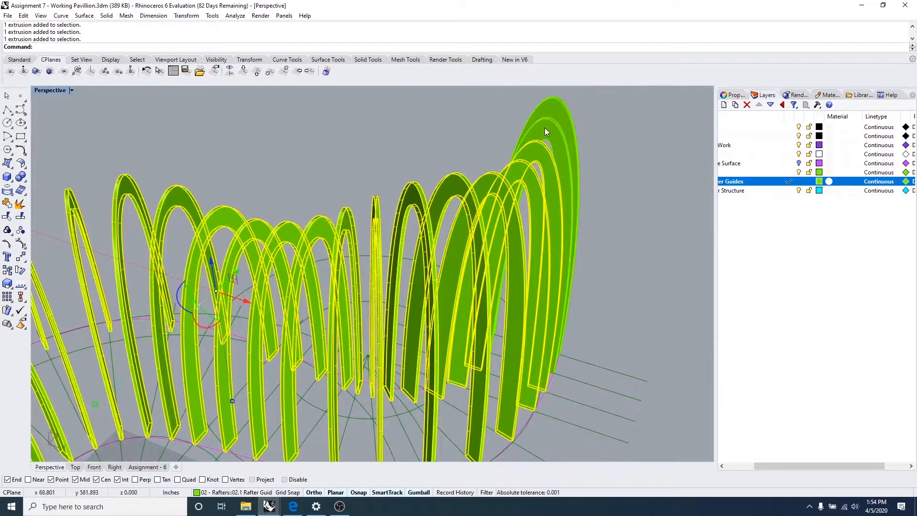
pyautogui.keyDown('shift'); pyautogui.click(549, 125); pyautogui.keyUp('shift')
pyautogui.moveTo(809, 471); pyautogui.dragTo(780, 471)
pyautogui.rightClick(764, 190)
pyautogui.click(792, 361)
# Step: Examine the complete rafter structure along the whole pavilion from above, from the side and up close at the low end
pyautogui.scroll(-5, 249, 332)
pyautogui.moveTo(249, 332); pyautogui.dragTo(402, 363, button='right')
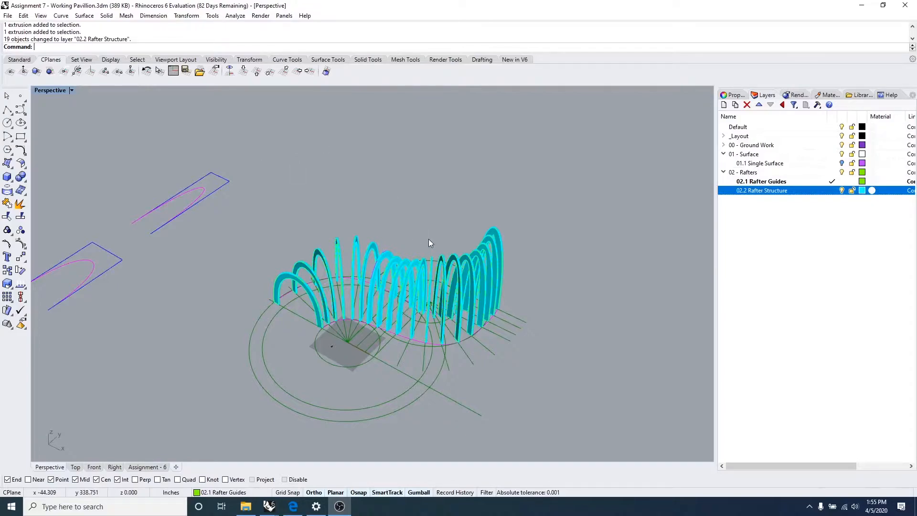
pyautogui.moveTo(366, 372); pyautogui.dragTo(382, 340, button='right')
pyautogui.scroll(4, 426, 313)
pyautogui.moveTo(427, 312); pyautogui.dragTo(361, 304, button='right')
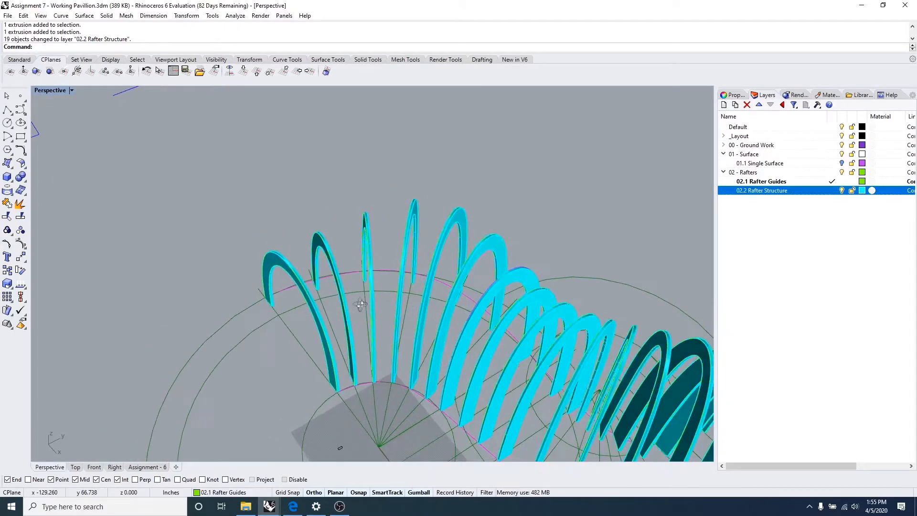
pyautogui.moveTo(261, 256); pyautogui.dragTo(363, 307, button='right')
pyautogui.scroll(-4, 445, 306)
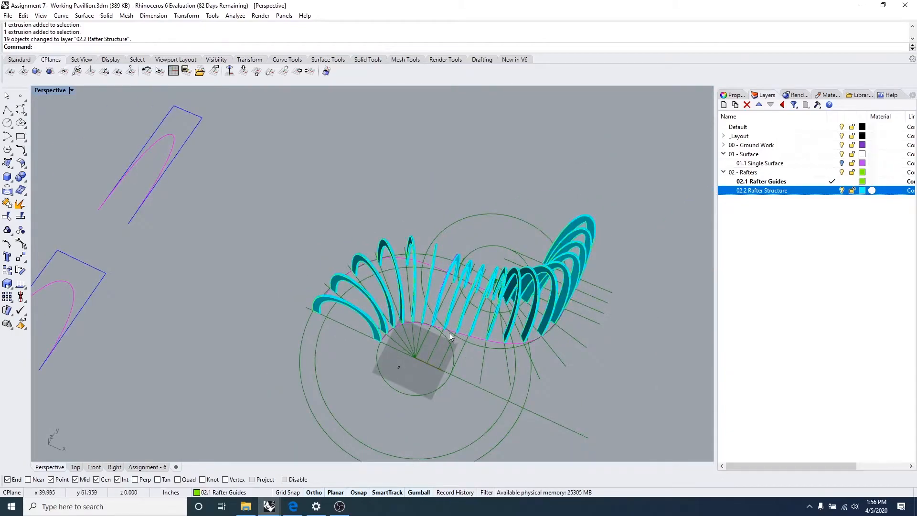
pyautogui.moveTo(710, 337); pyautogui.dragTo(738, 199, button='right')
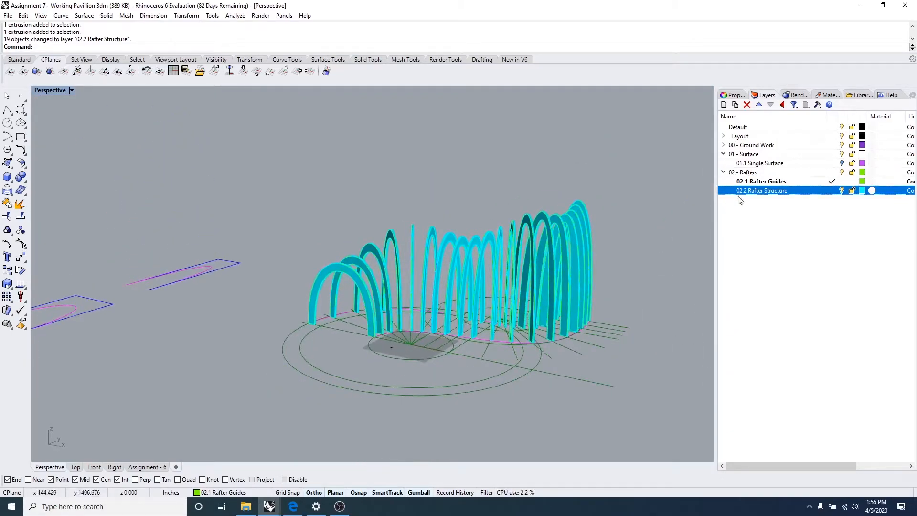
pyautogui.moveTo(668, 267); pyautogui.dragTo(374, 375, button='right')
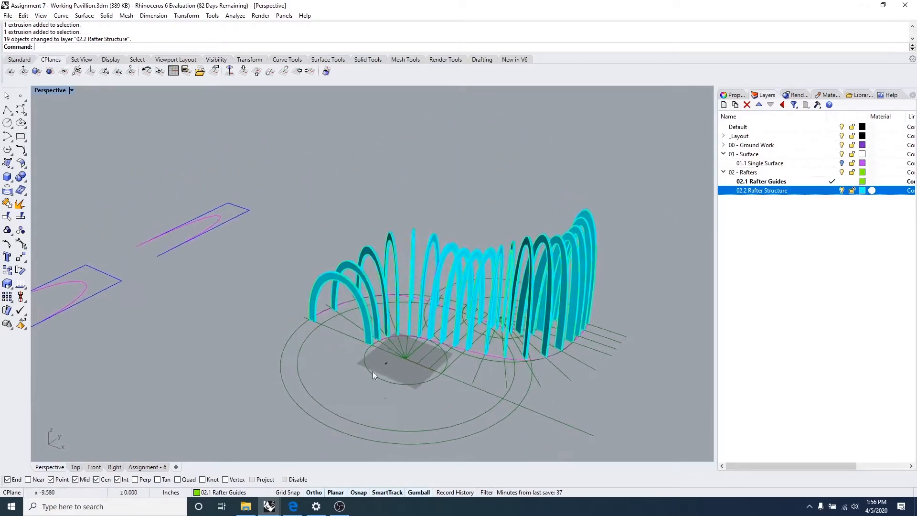
# Step: Switch to the assignment PDF in the browser and examine how the horizontal bracing spans between rafters in the pavilion renderings
pyautogui.click(293, 506)
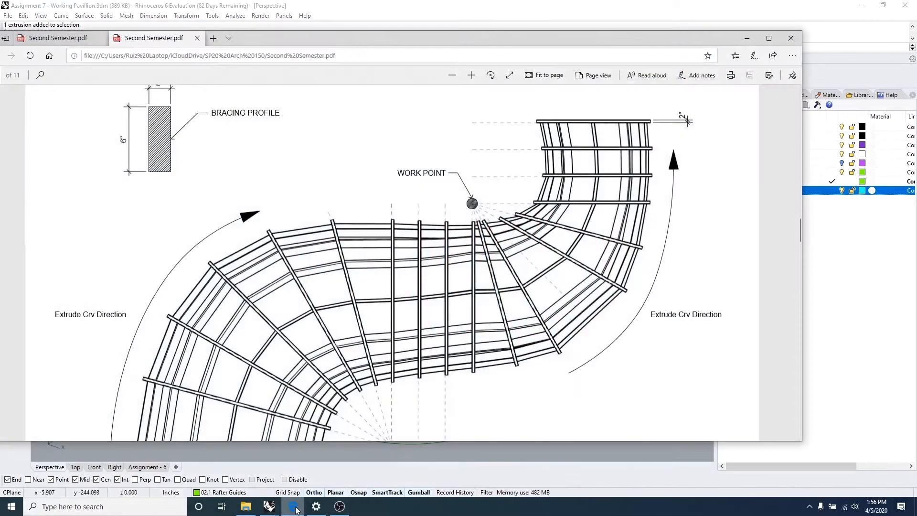
pyautogui.click(768, 38)
pyautogui.scroll(10, 660, 288)
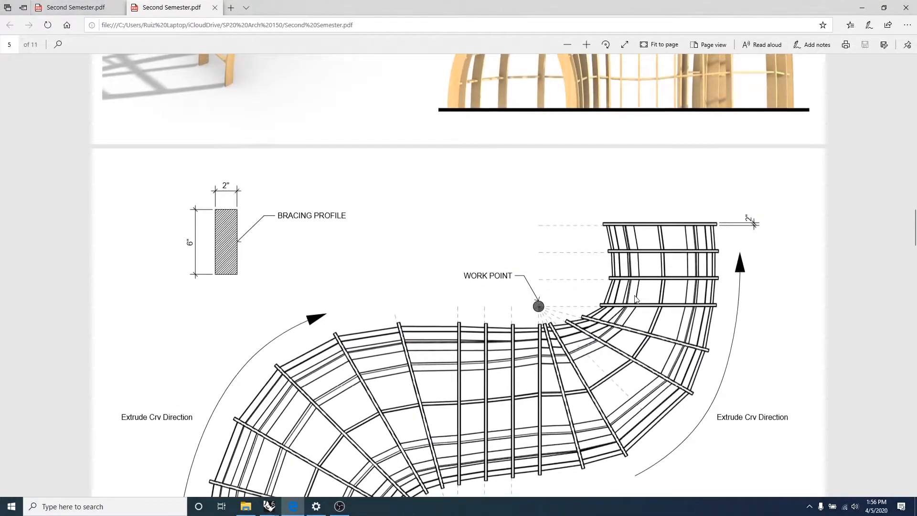
pyautogui.scroll(2, 637, 299)
pyautogui.scroll(-4, 635, 299)
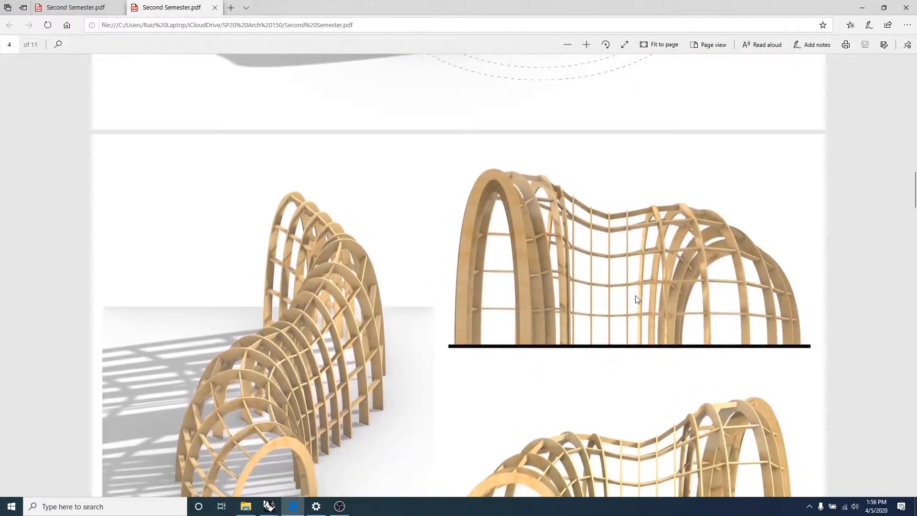
pyautogui.scroll(2, 635, 299)
pyautogui.scroll(1, 635, 300)
pyautogui.scroll(-3, 493, 280)
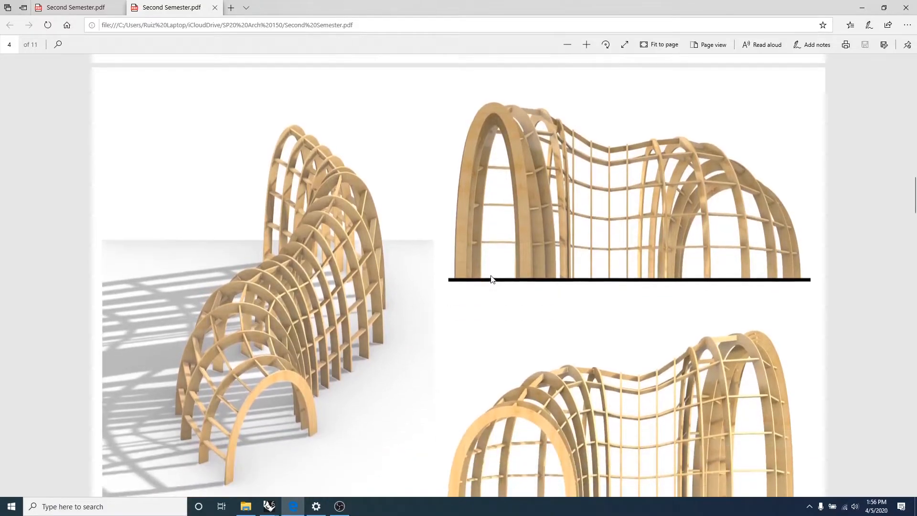
pyautogui.scroll(-3, 600, 299)
pyautogui.scroll(3, 599, 300)
pyautogui.scroll(-3, 630, 295)
pyautogui.scroll(3, 628, 293)
pyautogui.scroll(-1, 474, 259)
pyautogui.scroll(1, 487, 258)
pyautogui.scroll(-3, 497, 278)
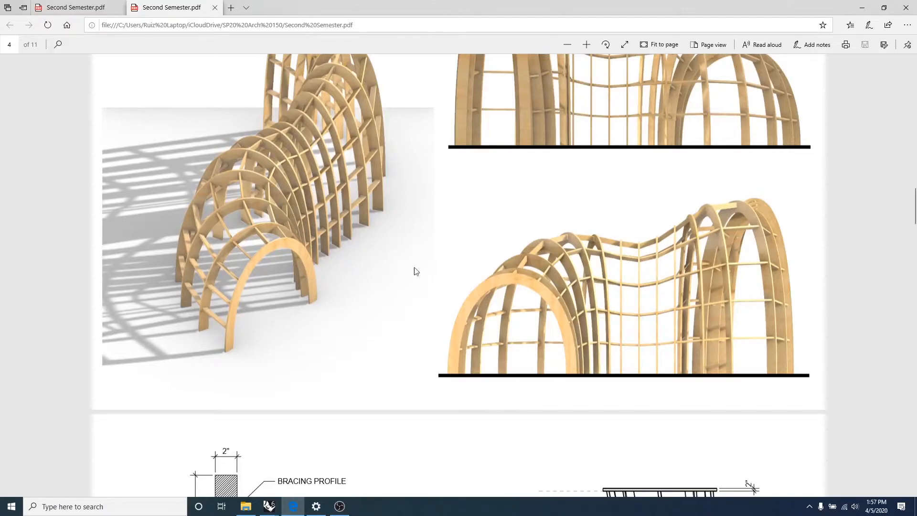
pyautogui.scroll(4, 546, 291)
pyautogui.scroll(-3, 559, 243)
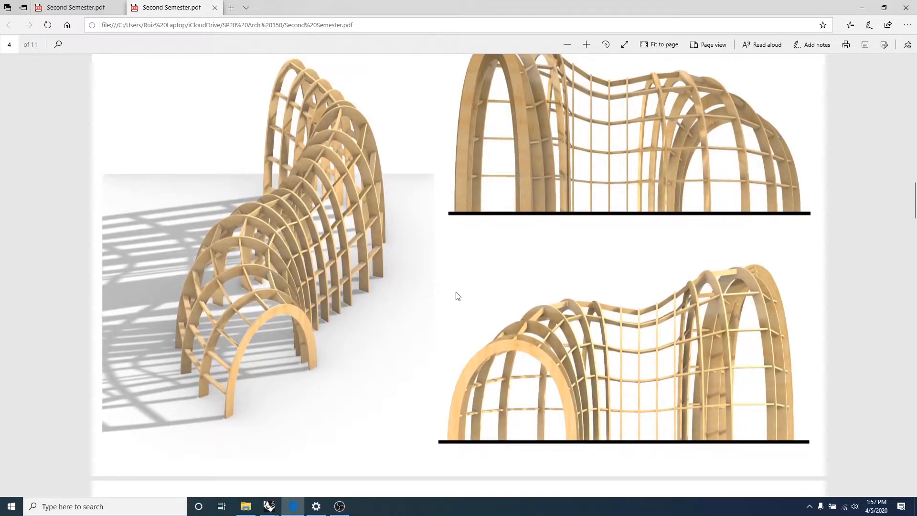
# Step: Review the PDF's bracing profile detail and the plan drawing with the work points and curve extrusion directions
pyautogui.scroll(-7, 498, 292)
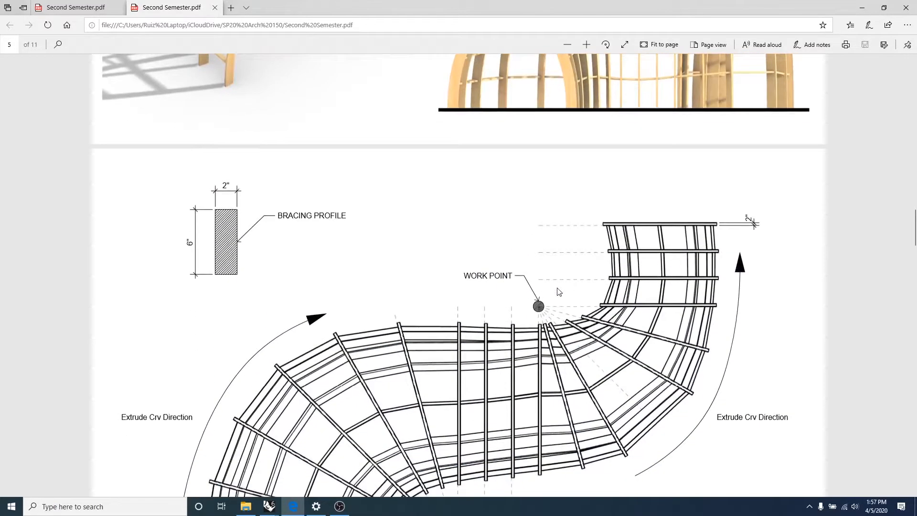
pyautogui.scroll(-2, 561, 290)
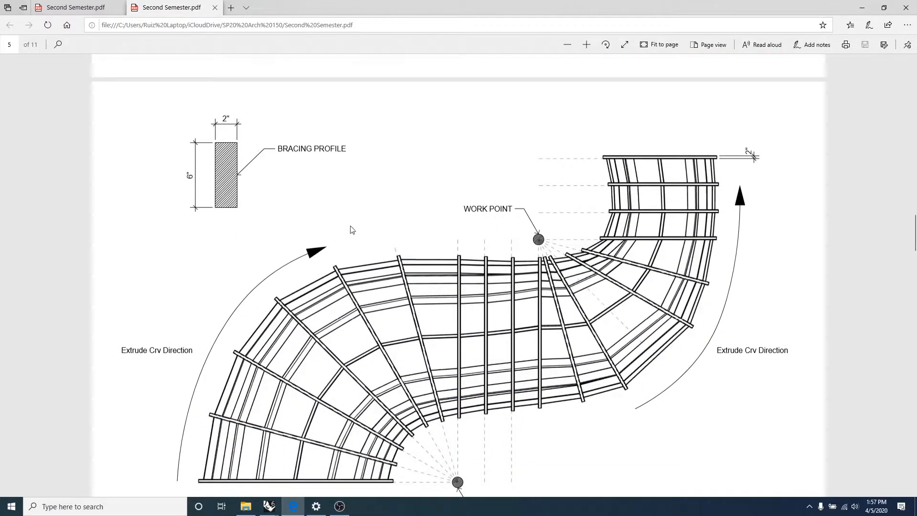
pyautogui.scroll(-2, 502, 202)
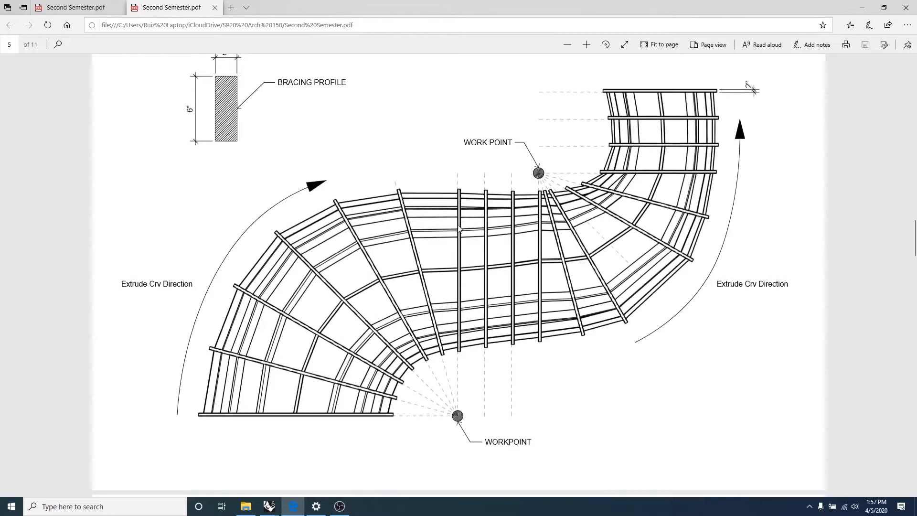
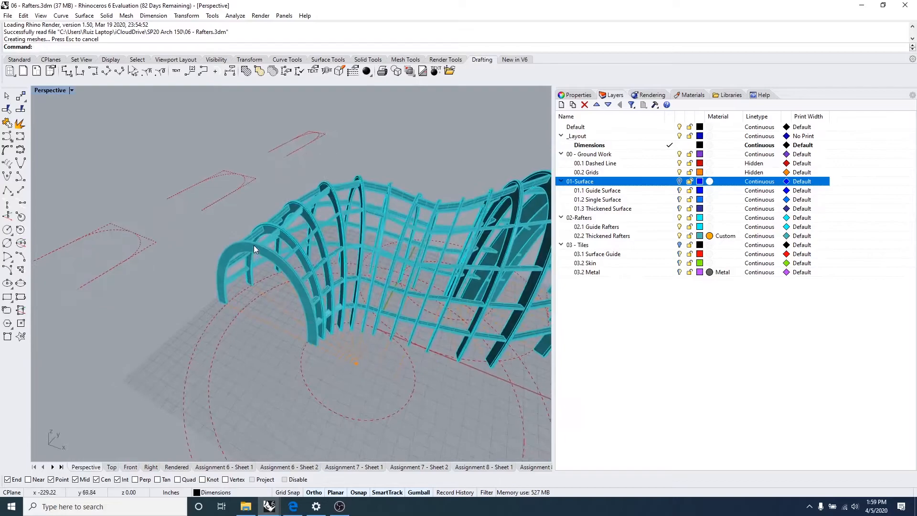
# Step: In the finished model 06 - Rafters.3dm, pick out the individual braces between the first two arches at the low end, then clear the selection
pyautogui.moveTo(289, 315); pyautogui.dragTo(268, 260, button='right')
pyautogui.keyDown('shift'); pyautogui.moveTo(287, 298); pyautogui.dragTo(253, 248, button='right'); pyautogui.keyUp('shift')
pyautogui.click(229, 294)
pyautogui.keyDown('shift'); pyautogui.click(216, 265); pyautogui.keyUp('shift')
pyautogui.keyDown('shift'); pyautogui.click(225, 233); pyautogui.keyUp('shift')
pyautogui.moveTo(225, 233); pyautogui.dragTo(260, 206, button='right')
pyautogui.keyDown('shift'); pyautogui.click(253, 173); pyautogui.keyUp('shift')
pyautogui.keyDown('shift'); pyautogui.click(287, 179); pyautogui.keyUp('shift')
pyautogui.keyDown('shift'); pyautogui.click(290, 219); pyautogui.keyUp('shift')
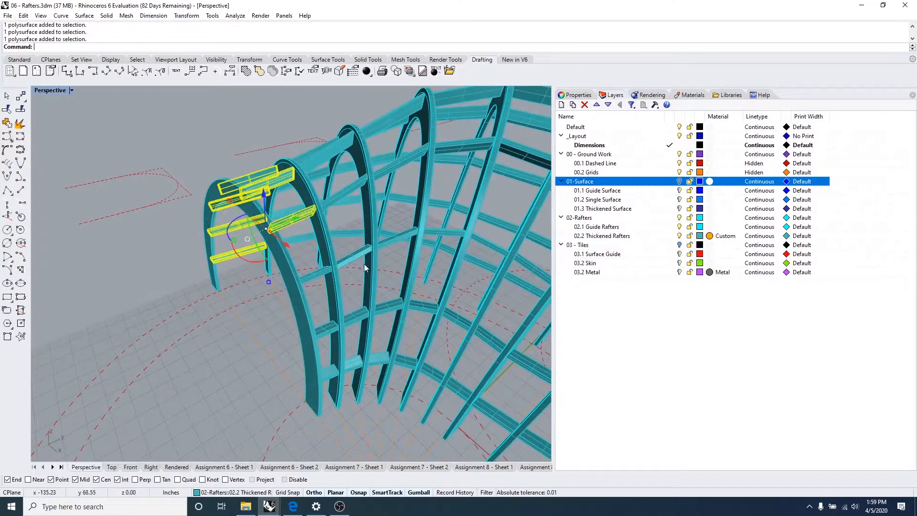
pyautogui.keyDown('shift'); pyautogui.click(331, 334); pyautogui.keyUp('shift')
pyautogui.keyDown('shift'); pyautogui.click(331, 372); pyautogui.keyUp('shift')
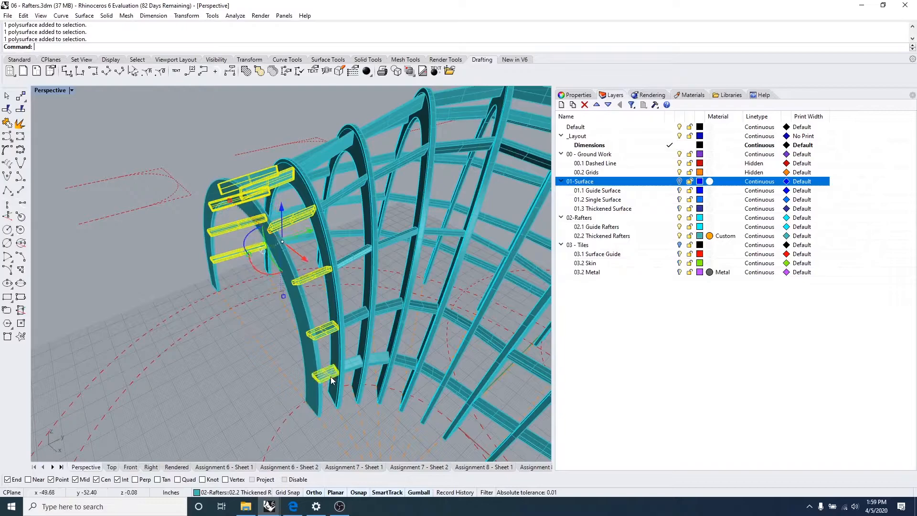
pyautogui.press('Escape')
# Step: Examine the finished model's bracing along the whole pavilion from several sides and return to the working pavilion file
pyautogui.scroll(-3, 333, 372)
pyautogui.moveTo(333, 371); pyautogui.dragTo(227, 263, button='right')
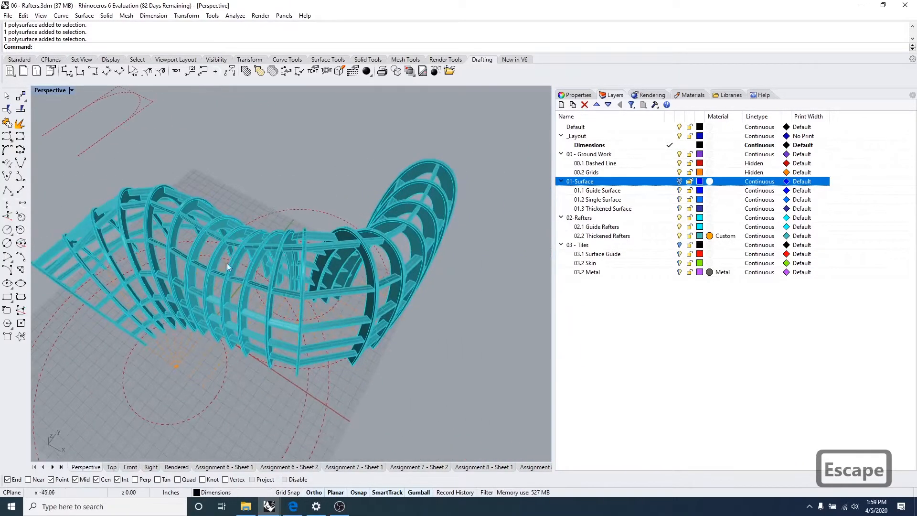
pyautogui.moveTo(494, 238); pyautogui.dragTo(84, 329, button='right')
pyautogui.scroll(-5, 382, 298)
pyautogui.moveTo(405, 302); pyautogui.dragTo(277, 264, button='right')
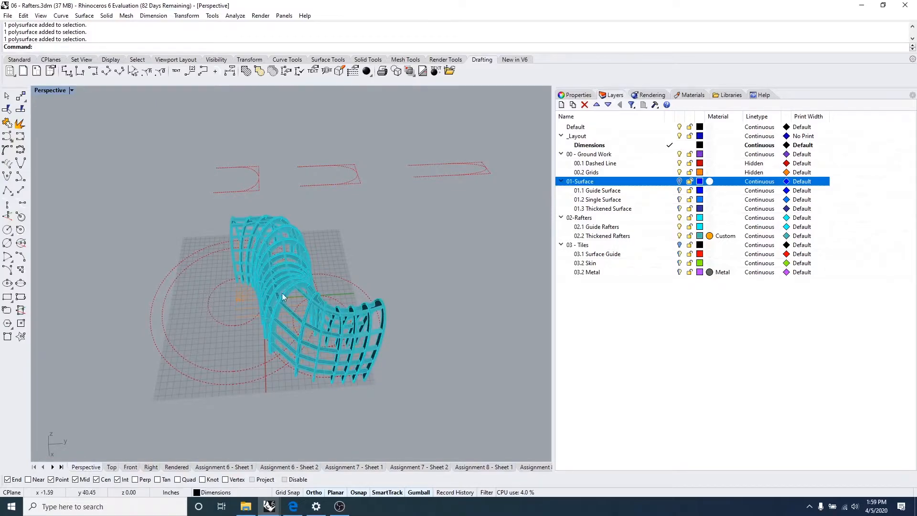
pyautogui.click(860, 9)
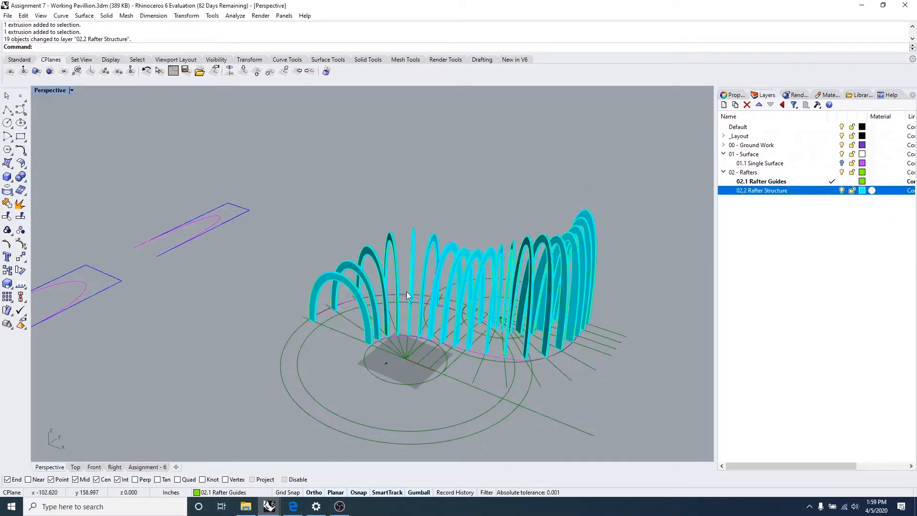
# Step: Examine the spaces between the low end rafters of the working pavilion where the bracing goes
pyautogui.scroll(3, 343, 367)
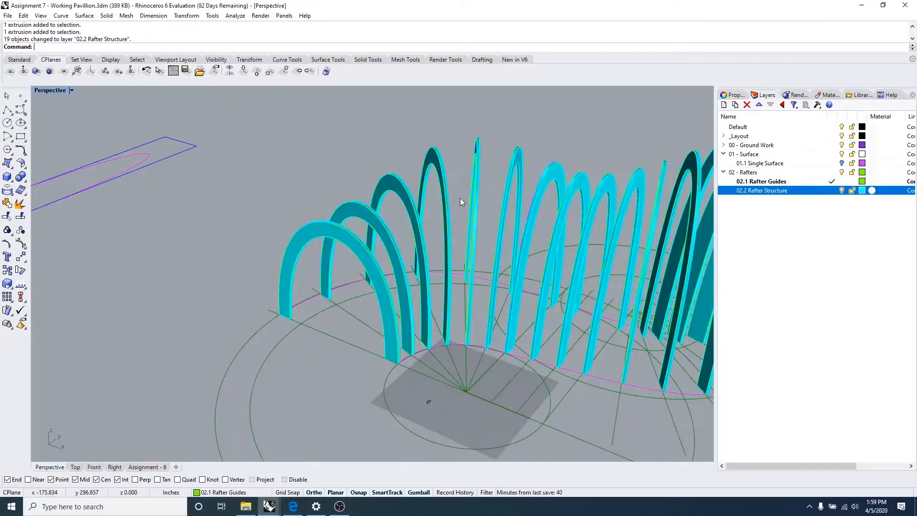
pyautogui.scroll(-3, 453, 263)
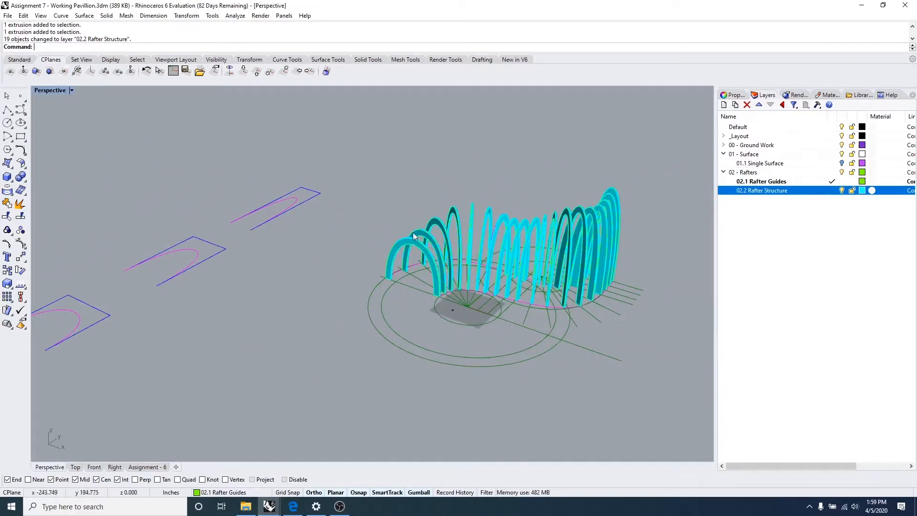
pyautogui.scroll(3, 415, 224)
pyautogui.scroll(3, 415, 224)
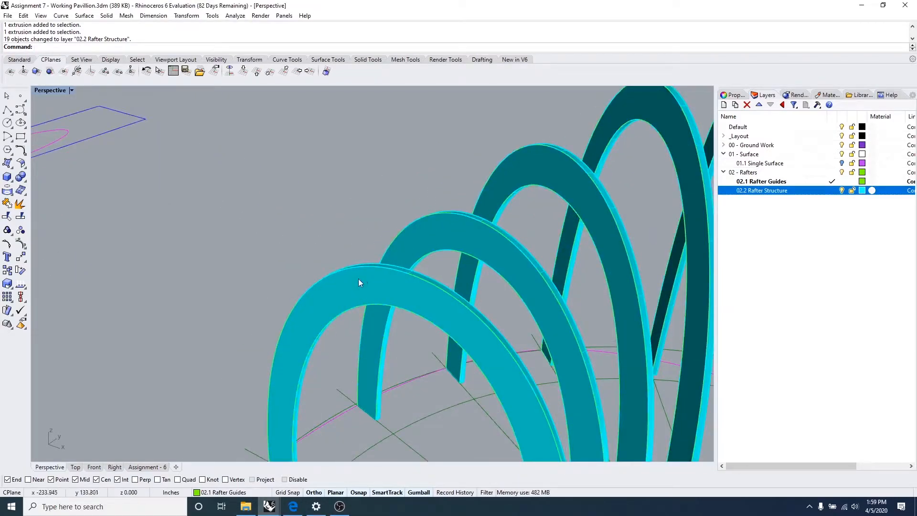
pyautogui.scroll(-4, 414, 256)
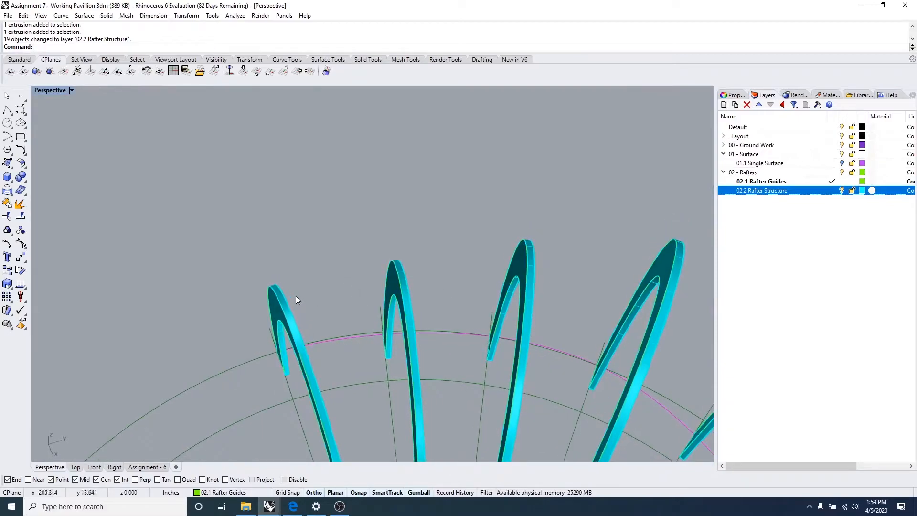
pyautogui.scroll(-2, 282, 316)
pyautogui.moveTo(271, 334); pyautogui.dragTo(319, 314, button='right')
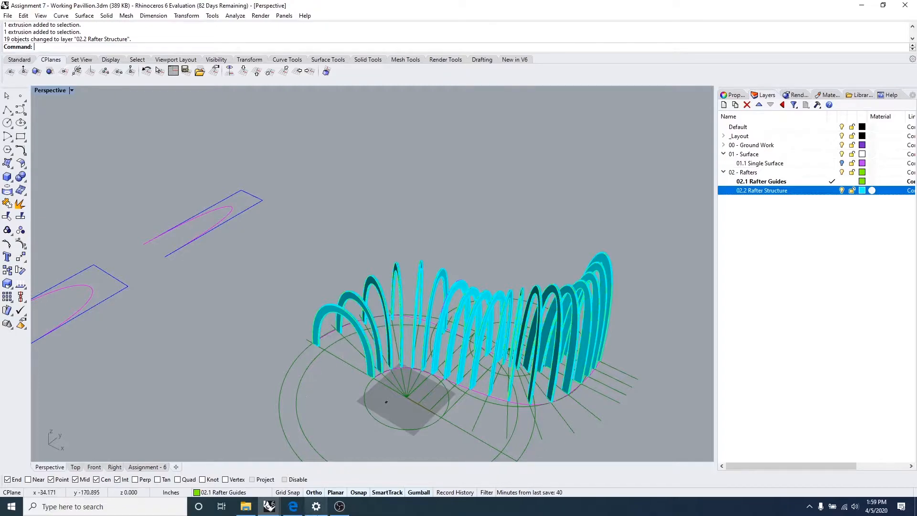
# Step: Check the bracing profile's dimensions in the assignment PDF, then return to the working model and inspect the low end arches
pyautogui.click(292, 506)
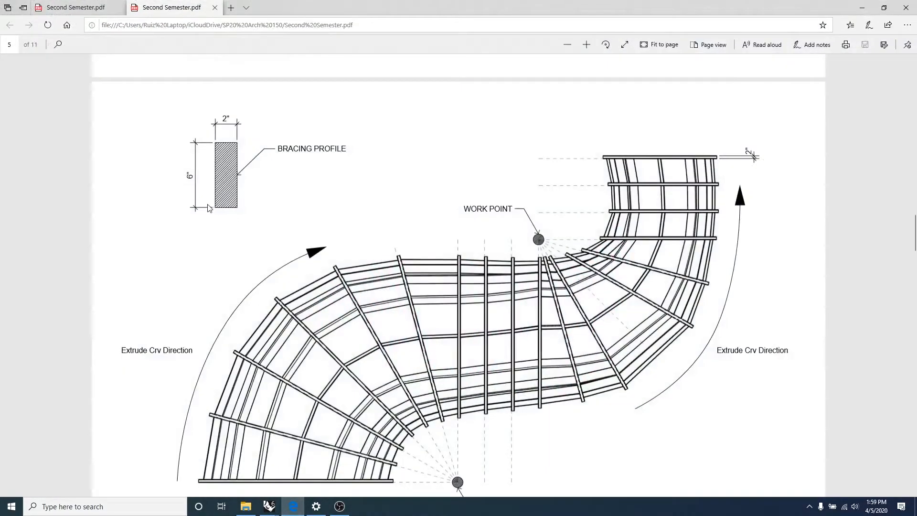
pyautogui.click(861, 8)
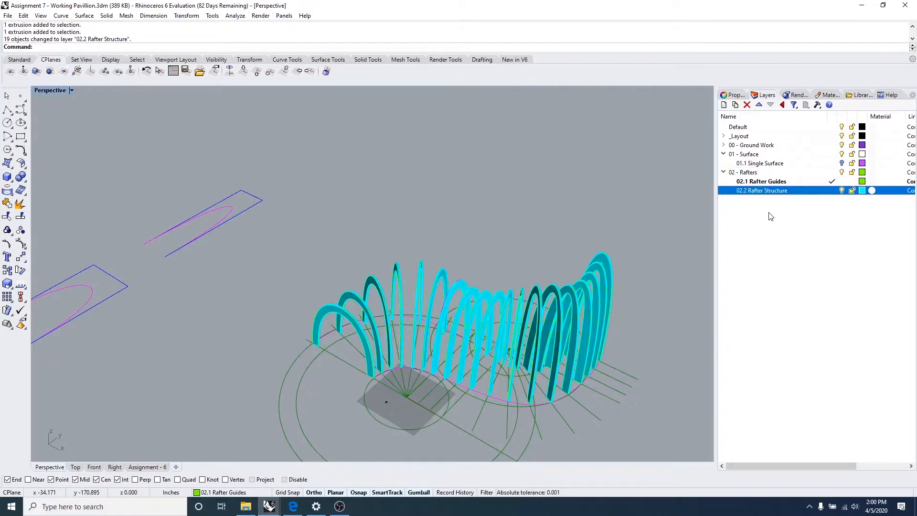
pyautogui.scroll(5, 318, 357)
pyautogui.scroll(3, 318, 356)
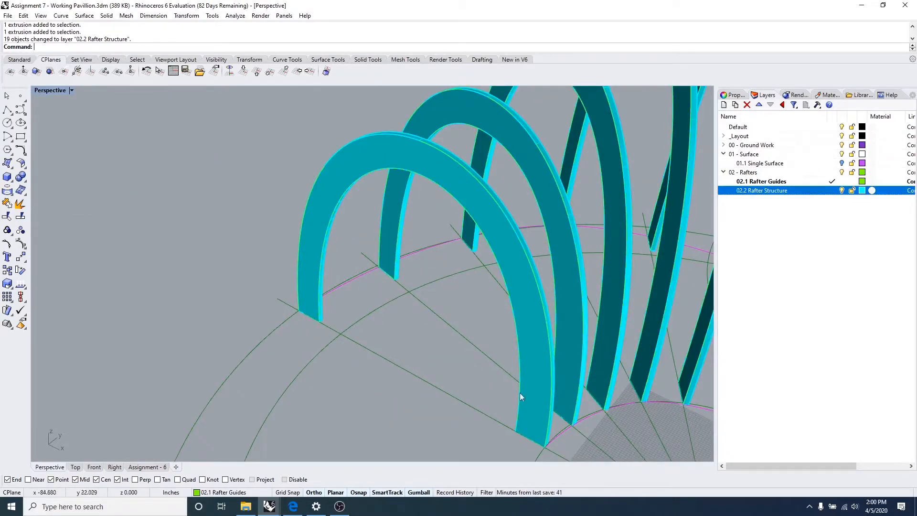
pyautogui.moveTo(419, 156); pyautogui.dragTo(328, 220, button='right')
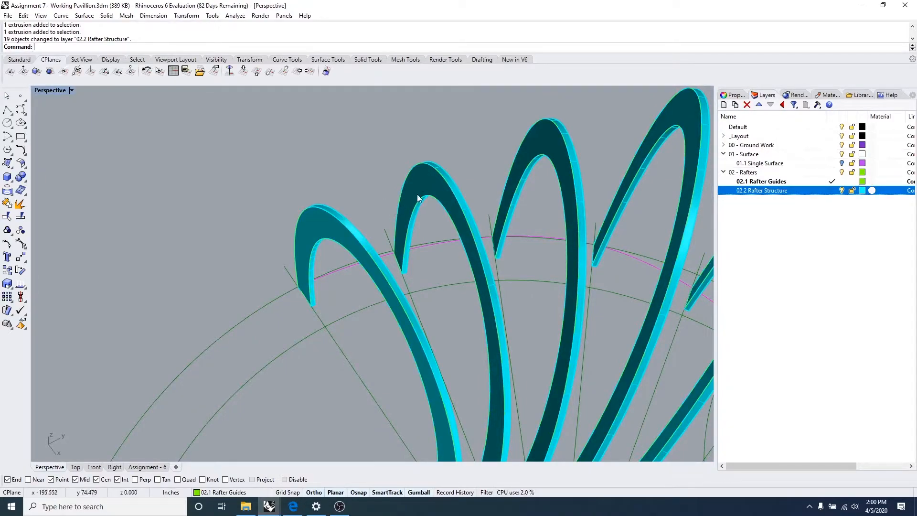
pyautogui.scroll(-5, 417, 194)
pyautogui.moveTo(363, 283); pyautogui.dragTo(414, 259, button='right')
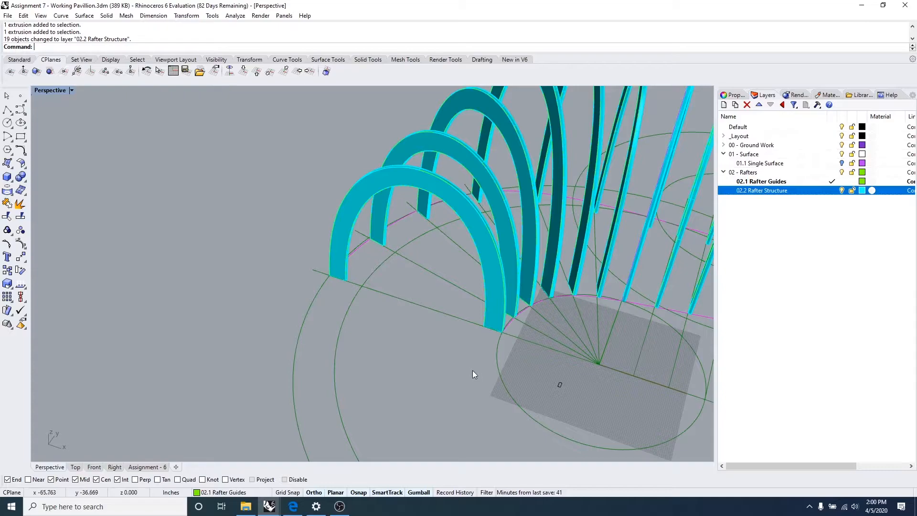
# Step: Delete the small rectangle on the ground plane inside the small circle near the low end arch
pyautogui.scroll(2, 491, 366)
pyautogui.moveTo(491, 363); pyautogui.dragTo(464, 337, button='right')
pyautogui.scroll(2, 485, 340)
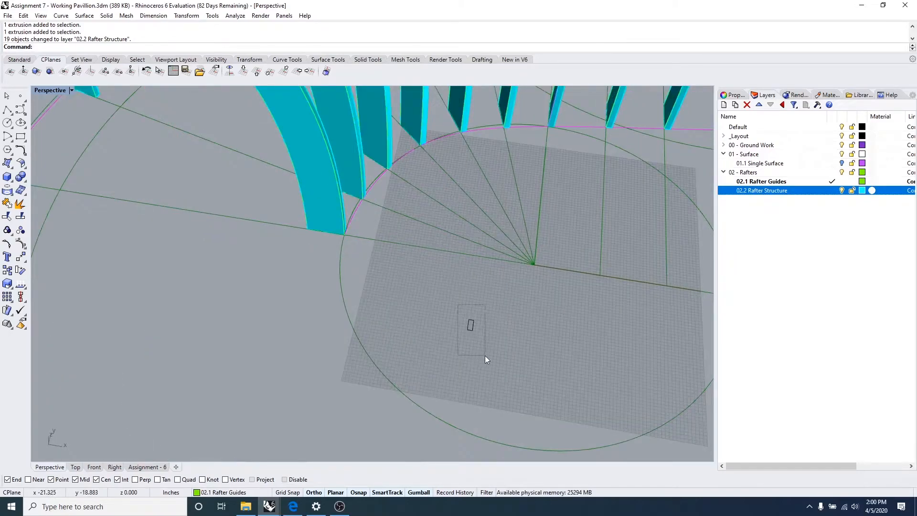
pyautogui.moveTo(485, 355); pyautogui.dragTo(485, 355)
pyautogui.press('Delete')
pyautogui.press('Escape')
pyautogui.press('Escape')
# Step: Start a polyline on the ground plane inside the small circle with a 2-inch edge along the x direction
pyautogui.scroll(-3, 478, 277)
pyautogui.moveTo(503, 320); pyautogui.dragTo(698, 279, button='right')
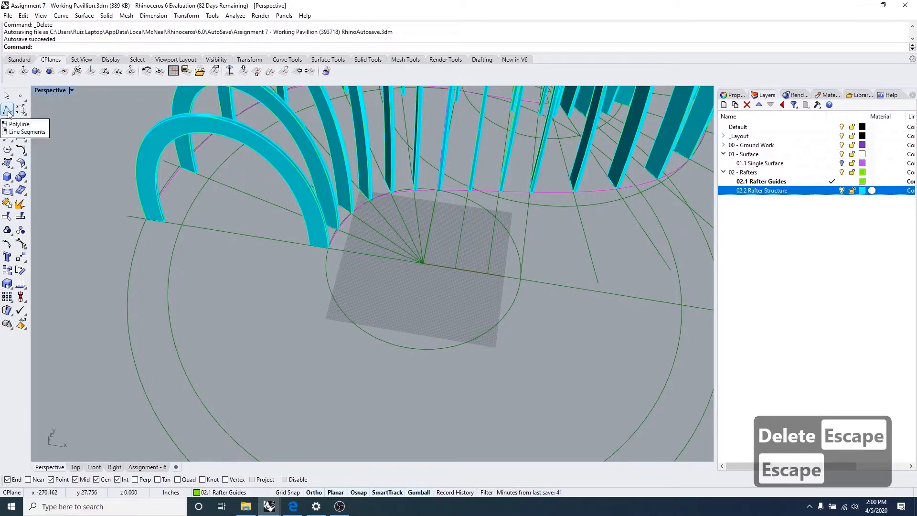
pyautogui.write('poly')
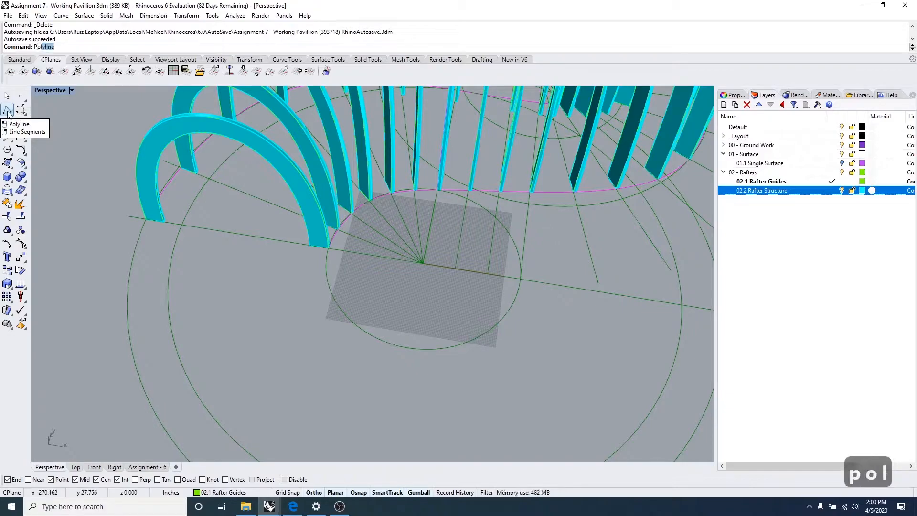
pyautogui.write('line')
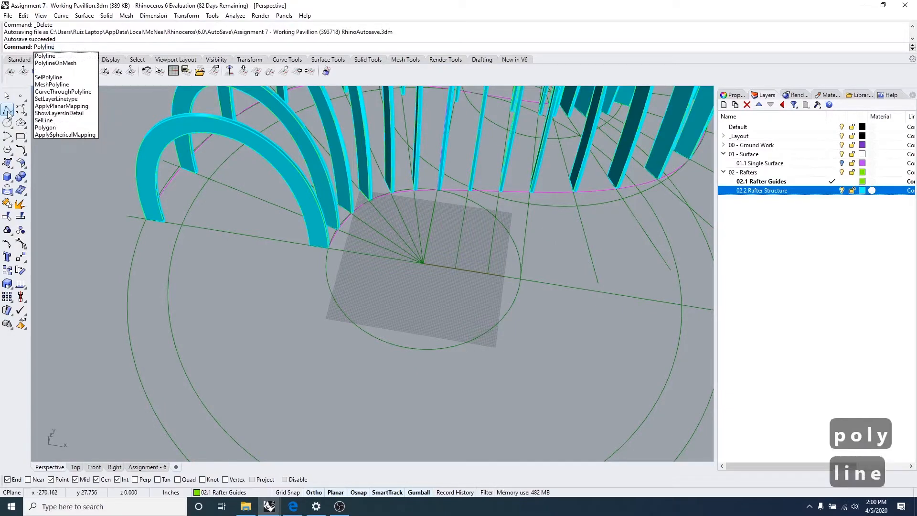
pyautogui.press('Return')
pyautogui.scroll(5, 424, 324)
pyautogui.keyDown('shift'); pyautogui.moveTo(424, 324); pyautogui.dragTo(367, 314, button='right'); pyautogui.keyUp('shift')
pyautogui.click(320, 301)
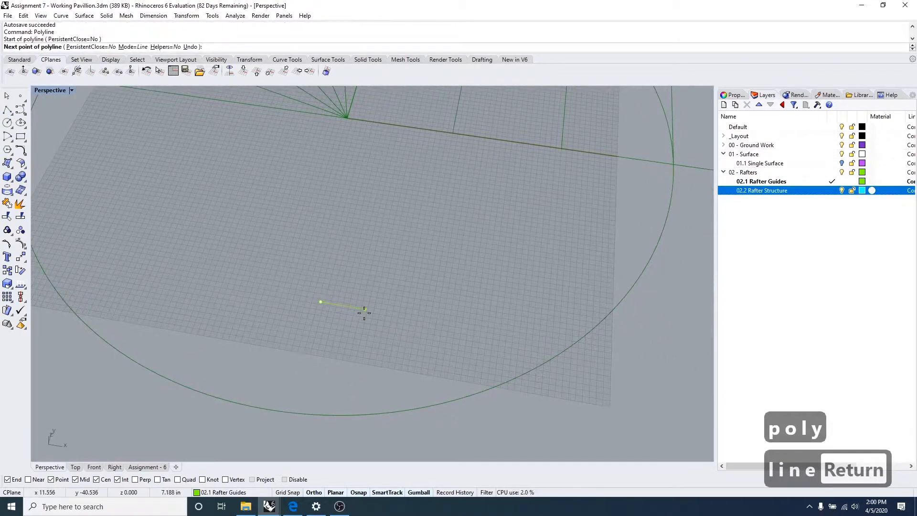
pyautogui.write('2"')
pyautogui.press('Return')
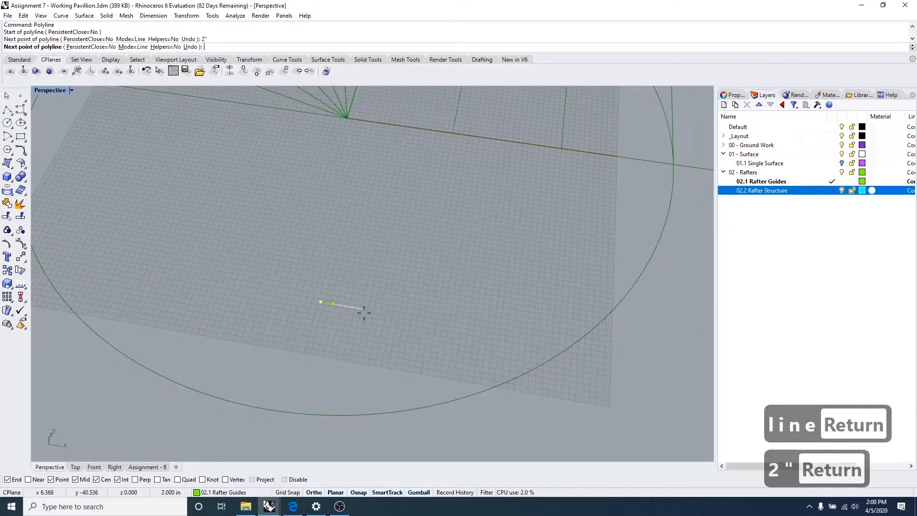
# Step: Complete the bracing profile polyline as a closed 2 by 6 inch rectangle with its 6-inch sides along the y direction
pyautogui.click(344, 316)
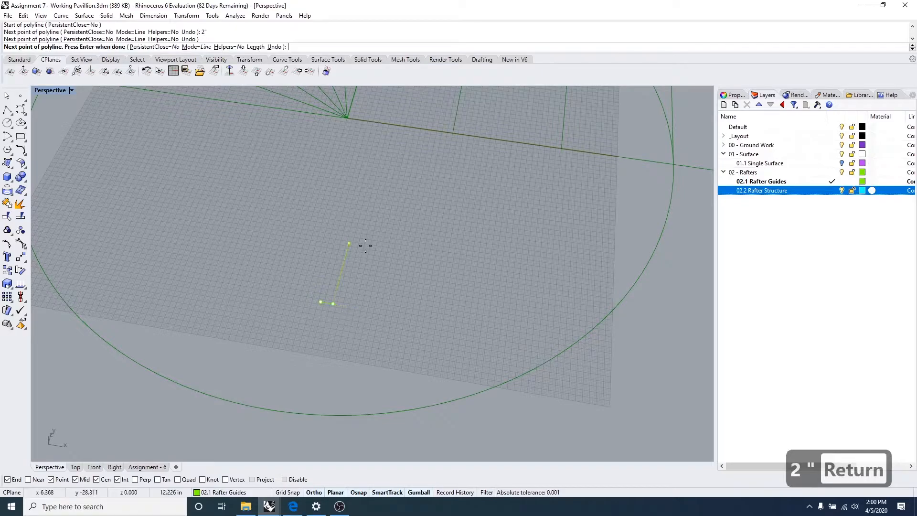
pyautogui.write('6"')
pyautogui.press('Return')
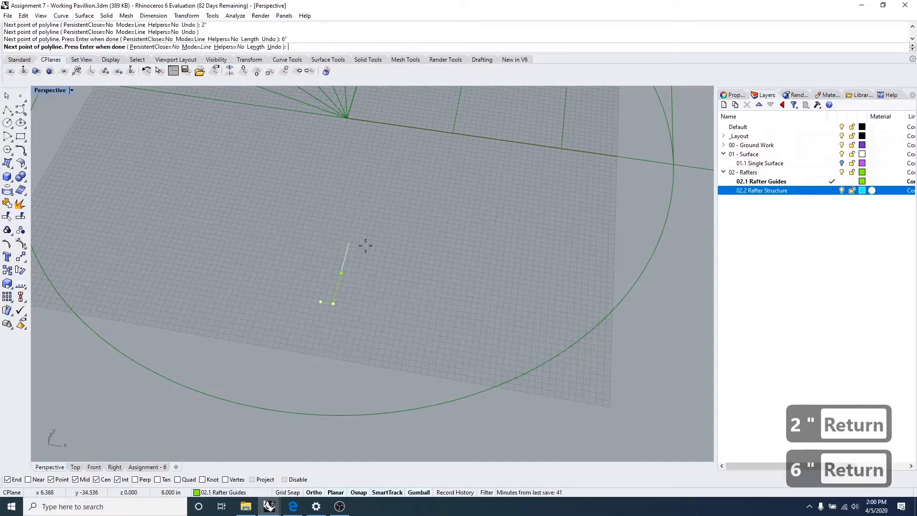
pyautogui.click(333, 229)
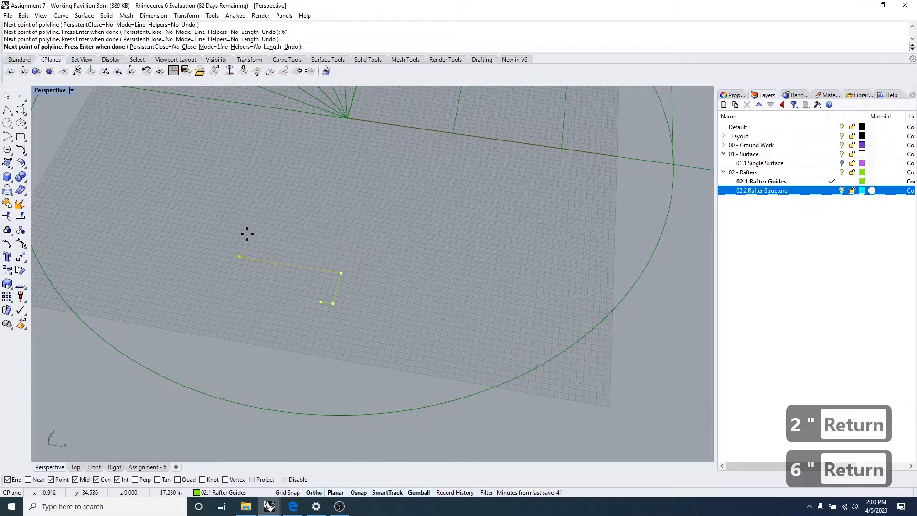
pyautogui.write('2"')
pyautogui.press('Return')
pyautogui.click(263, 290)
pyautogui.write('c')
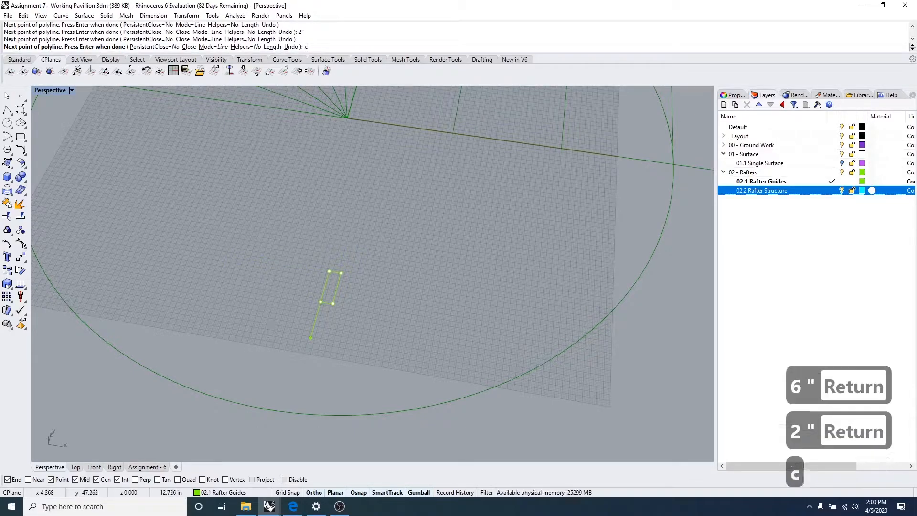
pyautogui.press('Return')
# Step: Examine the new bracing profile's size and position on the ground plane relative to the low end rafters
pyautogui.moveTo(311, 315); pyautogui.dragTo(322, 336, button='right')
pyautogui.scroll(-8, 322, 336)
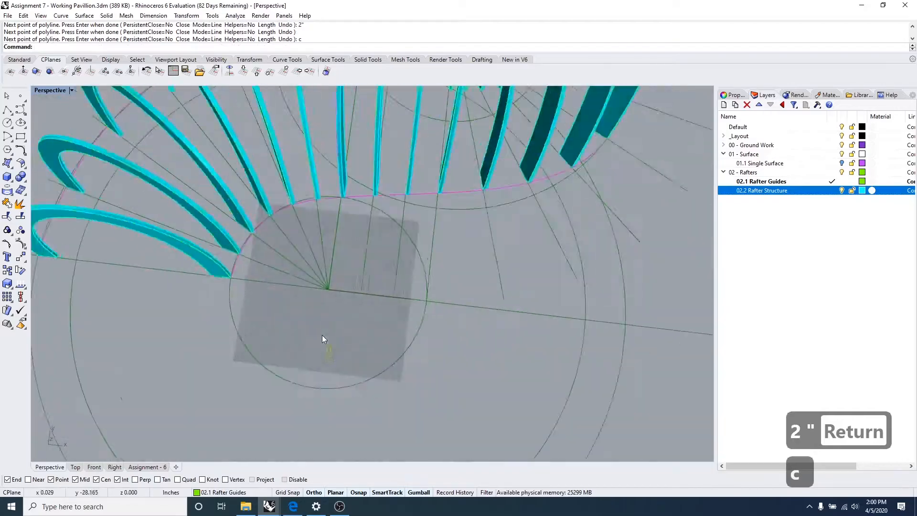
pyautogui.click(327, 349)
pyautogui.press('Escape')
pyautogui.scroll(4, 277, 335)
pyautogui.moveTo(261, 334); pyautogui.dragTo(301, 317, button='right')
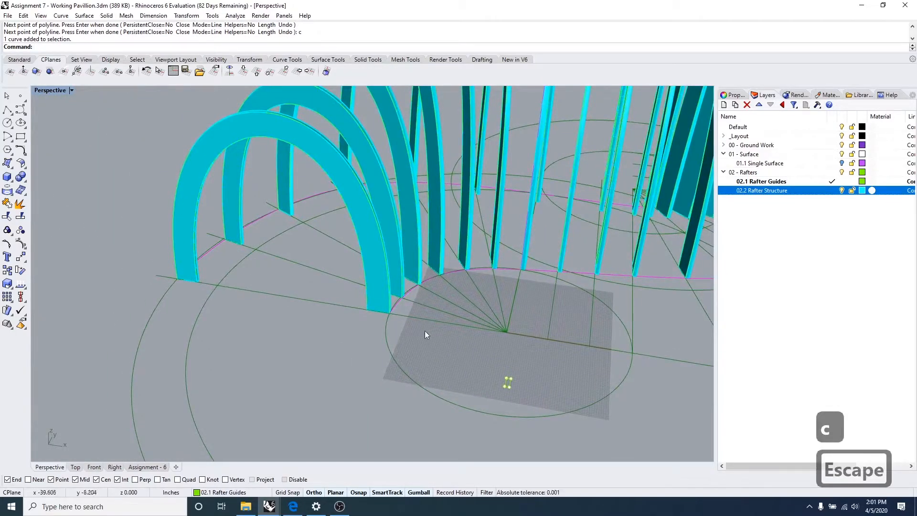
pyautogui.press('Escape')
pyautogui.press('Escape')
pyautogui.moveTo(422, 341); pyautogui.dragTo(377, 431, button='right')
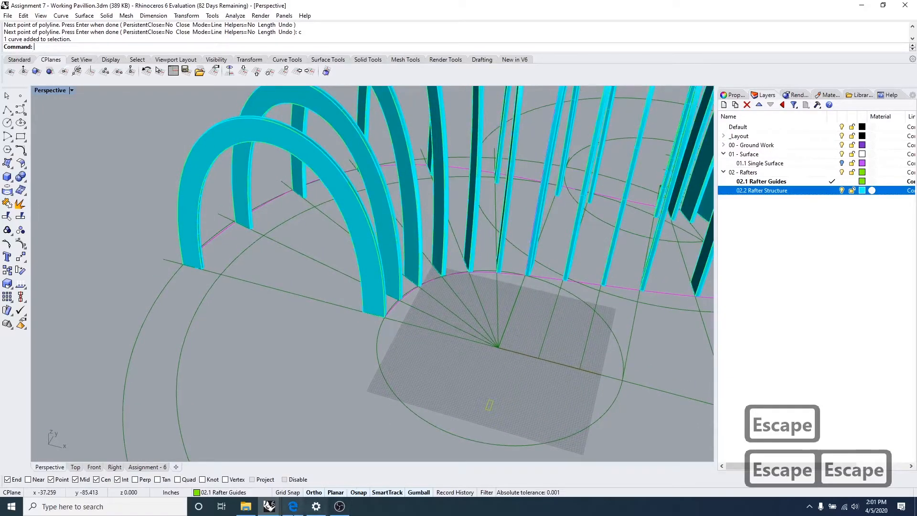
# Step: Study how the bracing meets the low end arches in the assignment PDF's rendering, then inspect the same arches in the working model
pyautogui.click(293, 506)
pyautogui.scroll(5, 382, 287)
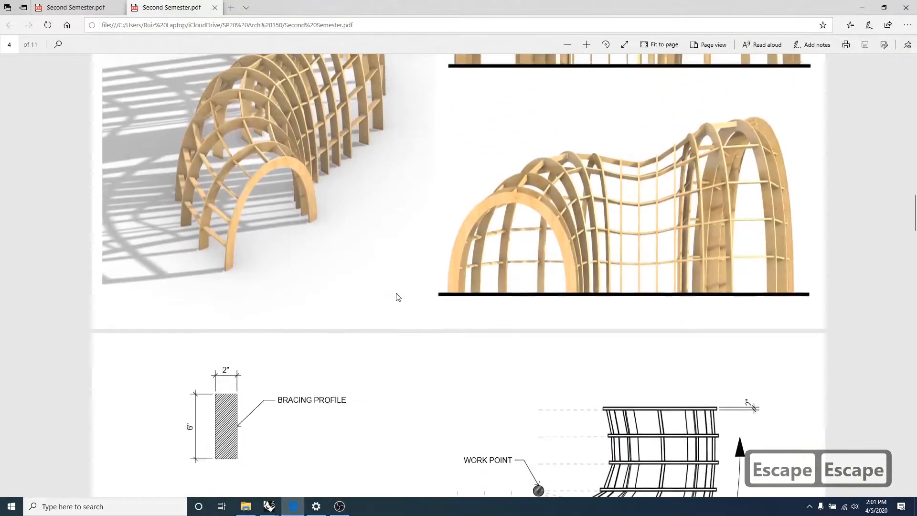
pyautogui.keyDown('ctrl'); pyautogui.scroll(5, 551, 177); pyautogui.keyUp('ctrl')
pyautogui.keyDown('ctrl'); pyautogui.scroll(-3, 553, 160); pyautogui.keyUp('ctrl')
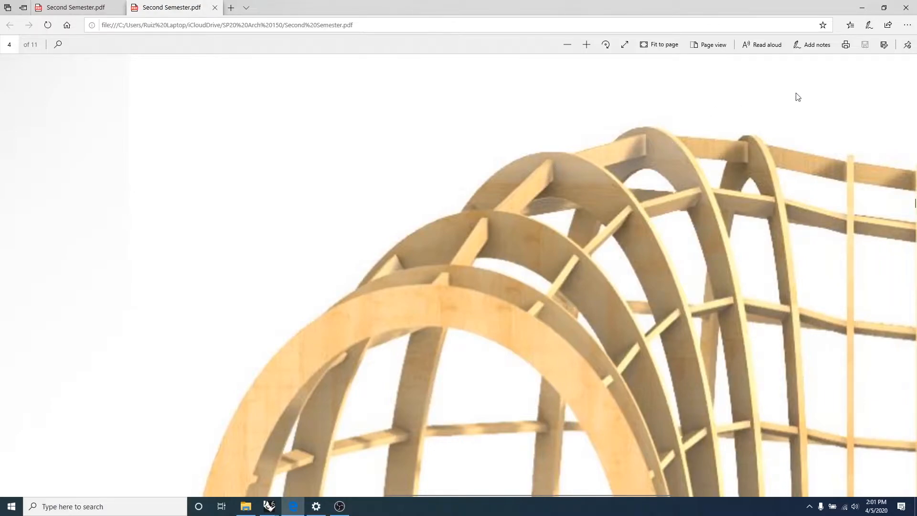
pyautogui.click(862, 10)
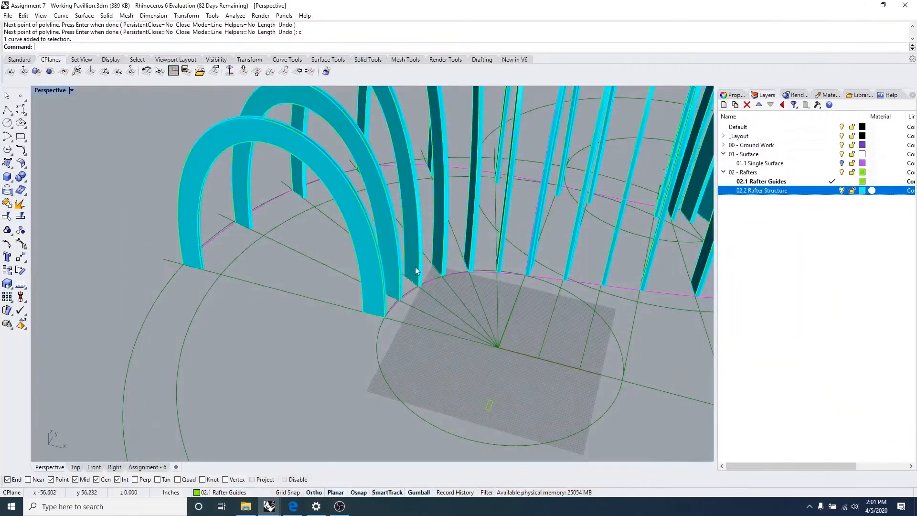
pyautogui.moveTo(385, 348); pyautogui.dragTo(364, 219, button='right')
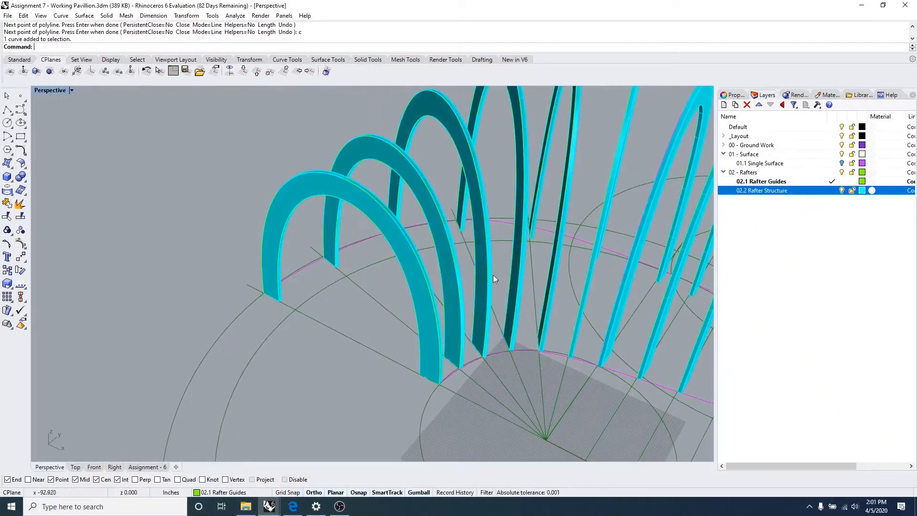
pyautogui.moveTo(426, 321); pyautogui.dragTo(334, 267, button='right')
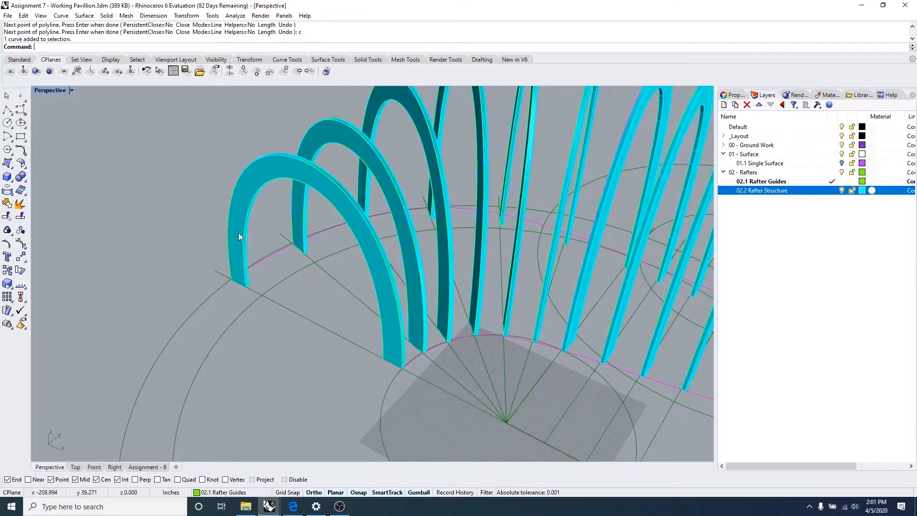
pyautogui.scroll(2, 232, 285)
pyautogui.scroll(-1, 231, 281)
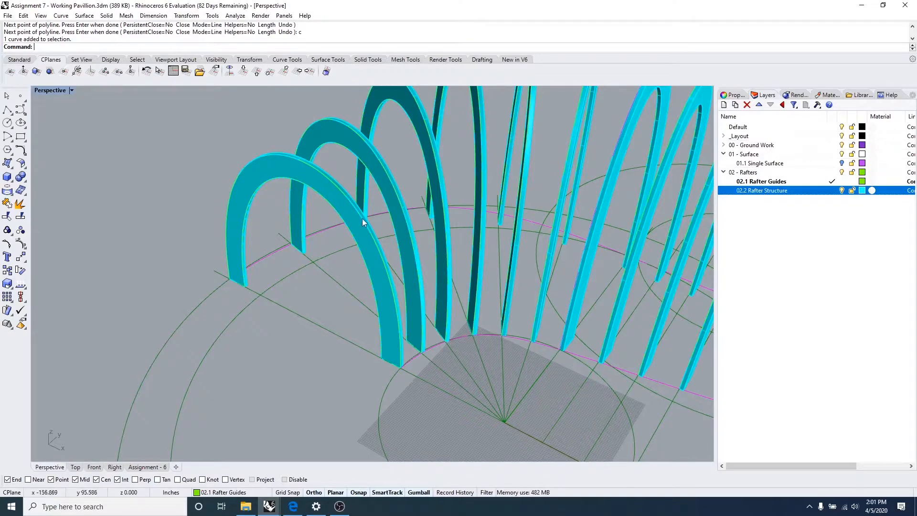
pyautogui.scroll(-2, 443, 345)
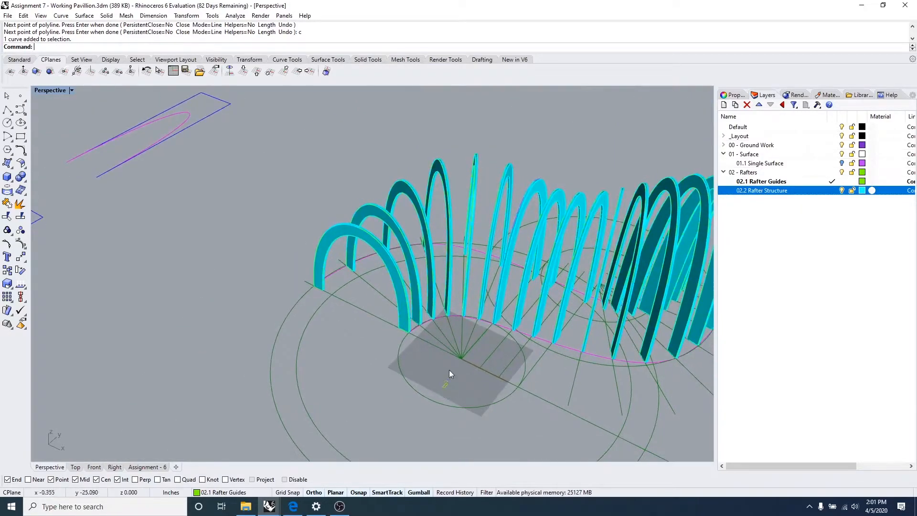
pyautogui.scroll(4, 353, 260)
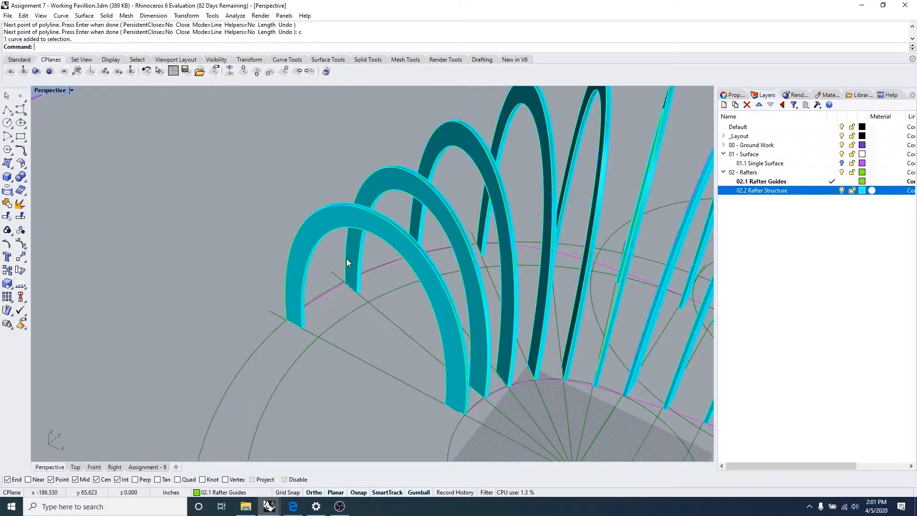
pyautogui.write('offse')
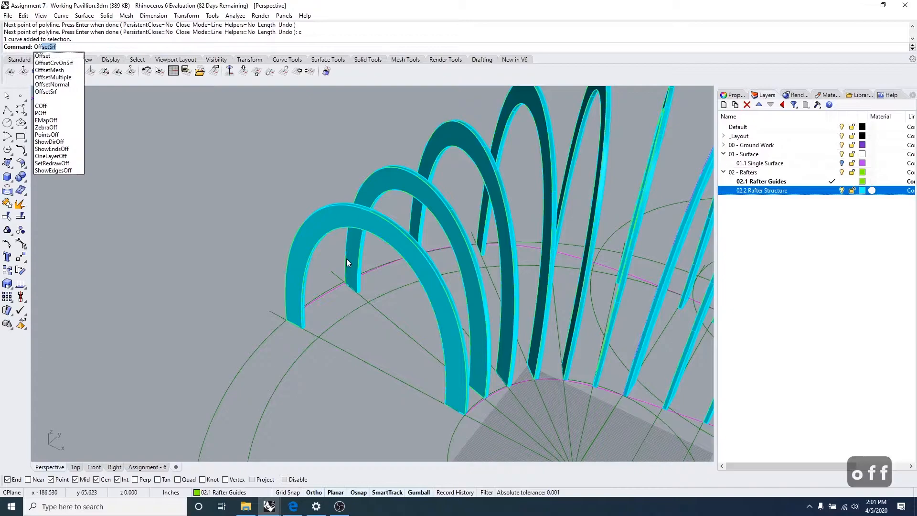
pyautogui.write('t')
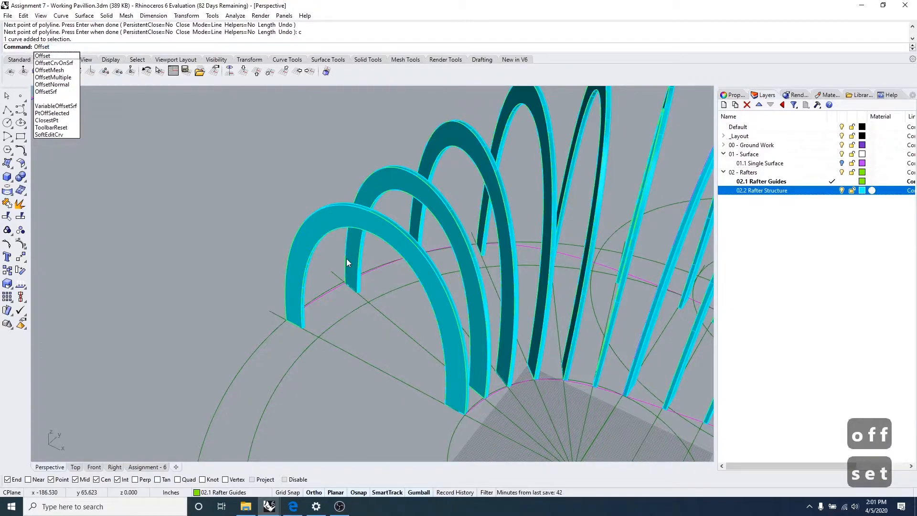
pyautogui.press('Return')
pyautogui.scroll(2, 311, 246)
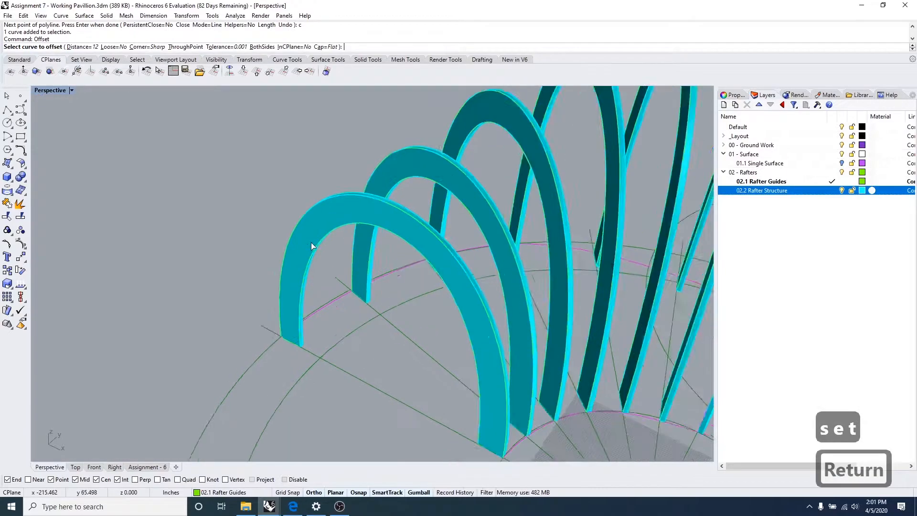
pyautogui.scroll(2, 311, 246)
pyautogui.click(316, 195)
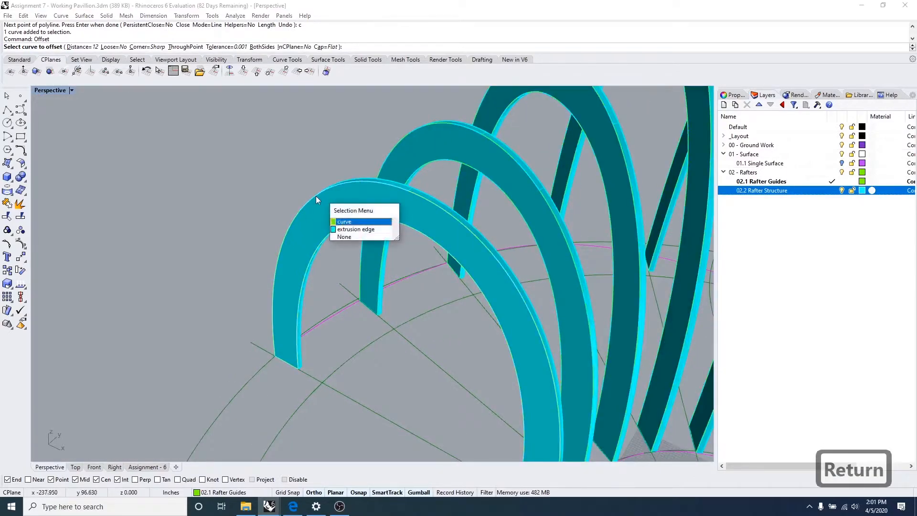
pyautogui.click(348, 223)
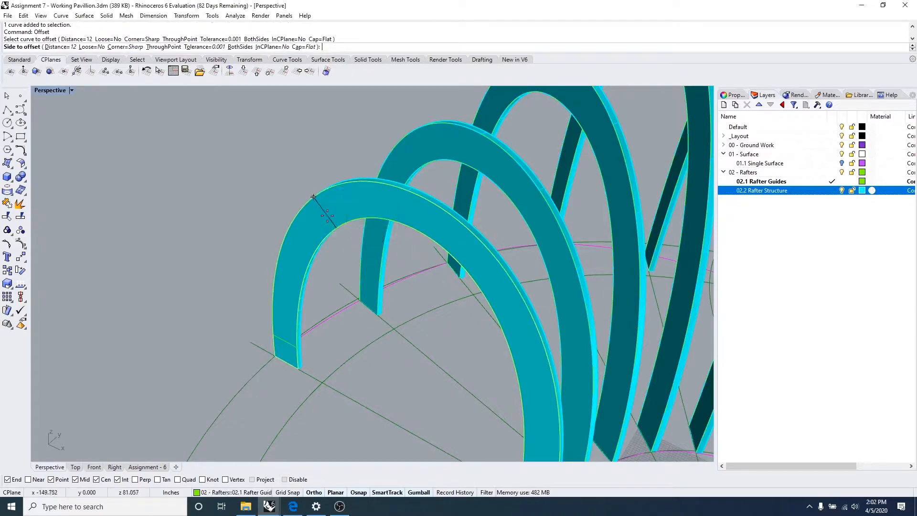
pyautogui.write('2"')
pyautogui.press('Return')
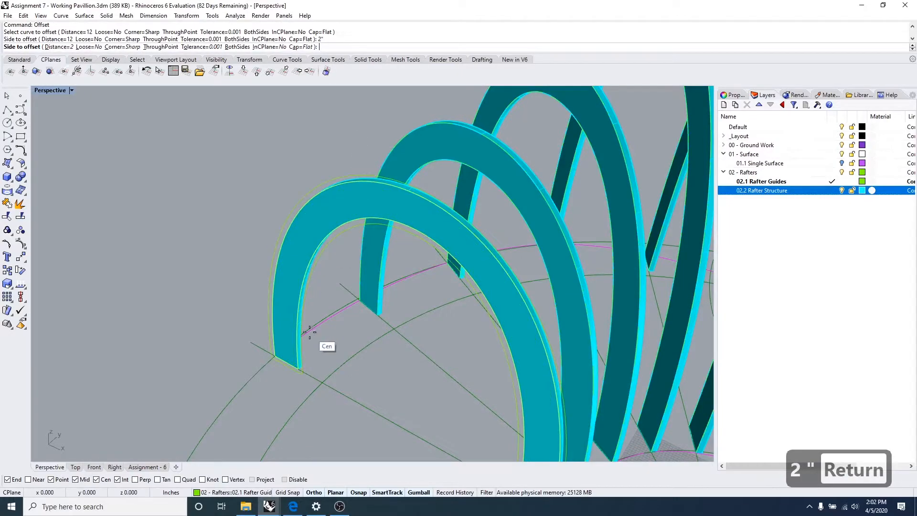
pyautogui.scroll(2, 296, 321)
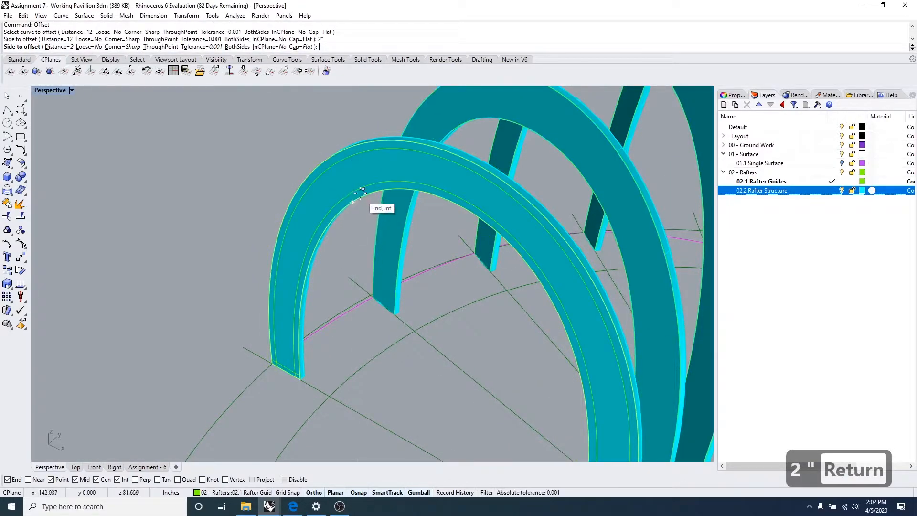
pyautogui.press('Escape')
pyautogui.press('Escape')
pyautogui.press('Escape')
# Step: Try offsetting the outer extrusion edge of the lowest end rafter 2 inches inward
pyautogui.write('offset')
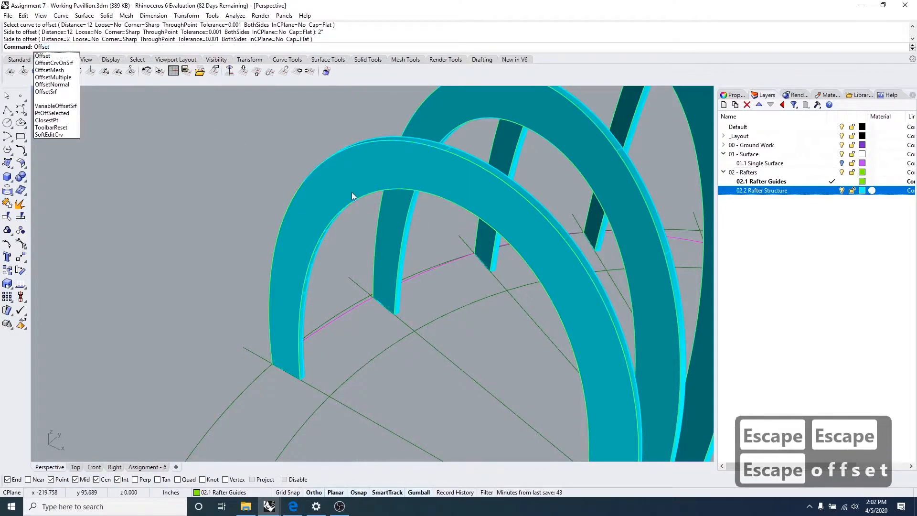
pyautogui.press('Return')
pyautogui.click(340, 153)
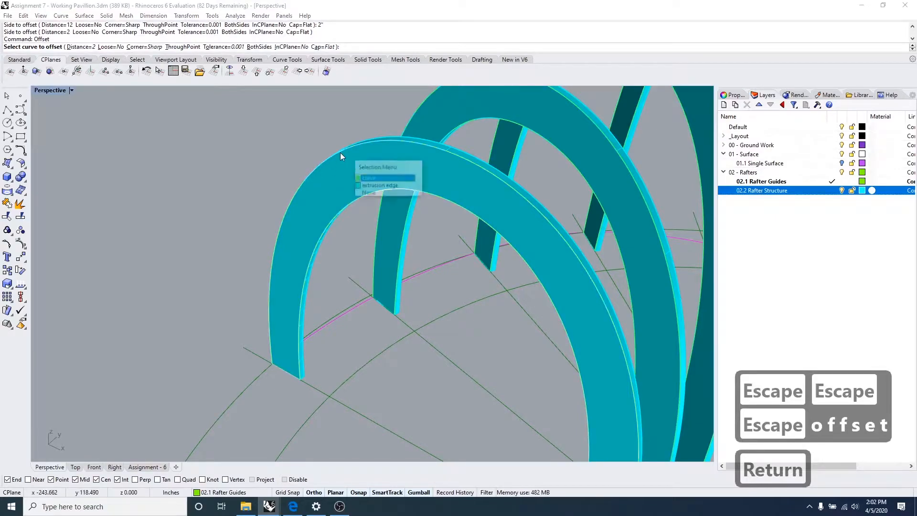
pyautogui.click(382, 186)
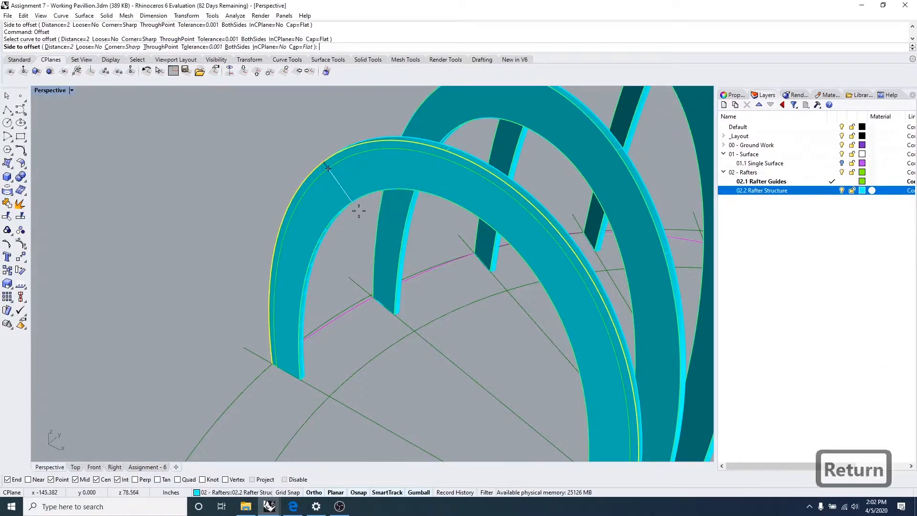
pyautogui.click(360, 260)
pyautogui.press('Escape')
pyautogui.press('Escape')
pyautogui.press('Escape')
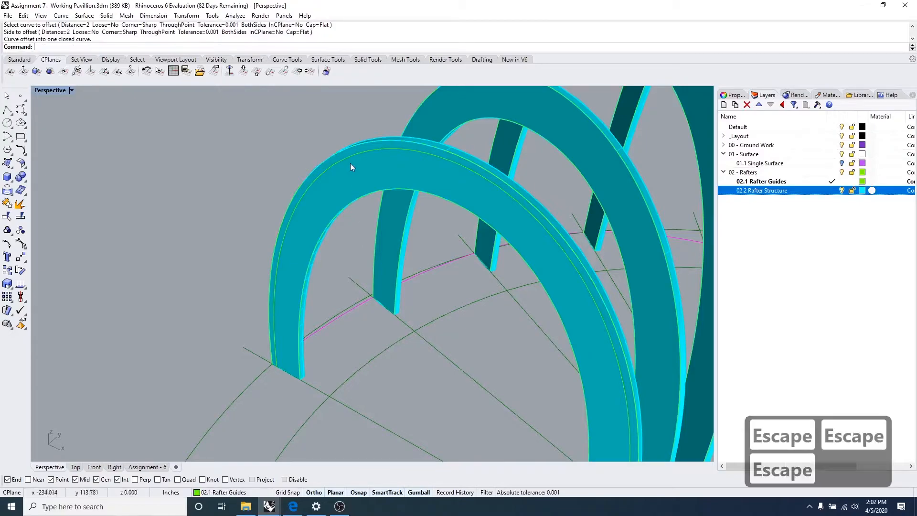
# Step: Inspect the offset curve at the rafter's foot, then move it aside to open ground clear of the rafters
pyautogui.click(351, 159)
pyautogui.keyDown('shift'); pyautogui.moveTo(463, 281); pyautogui.dragTo(377, 165, button='right'); pyautogui.keyUp('shift')
pyautogui.scroll(5, 515, 422)
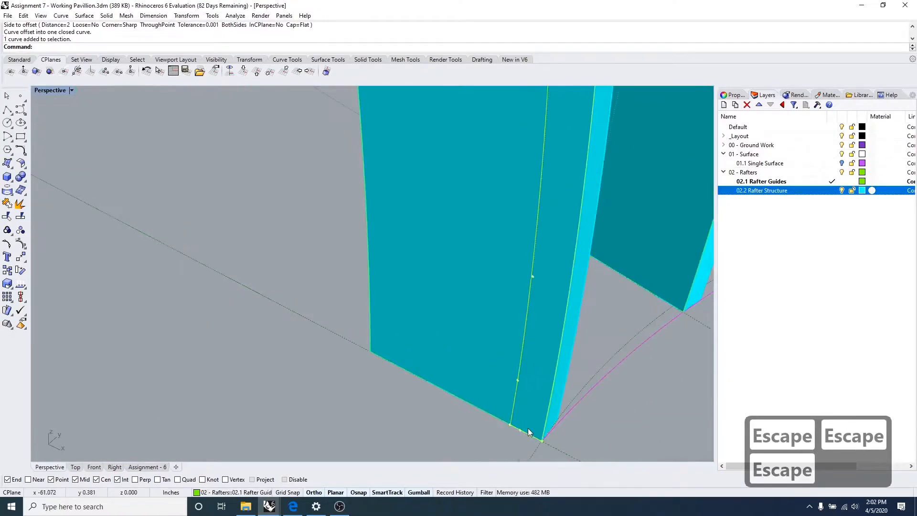
pyautogui.scroll(-2, 517, 428)
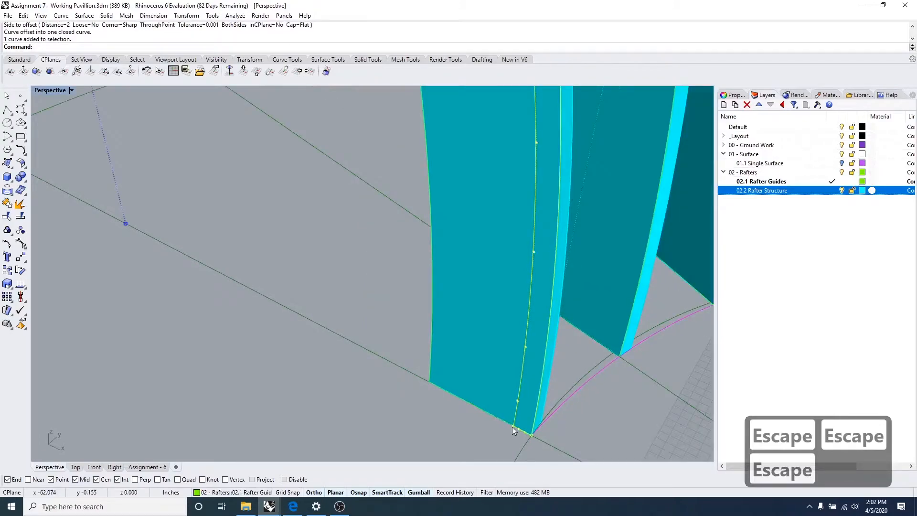
pyautogui.scroll(-1, 511, 425)
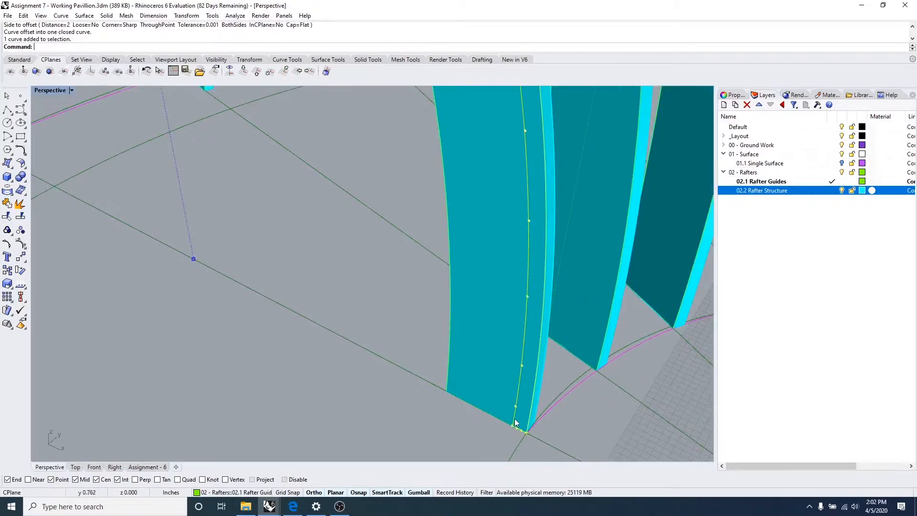
pyautogui.scroll(-4, 511, 421)
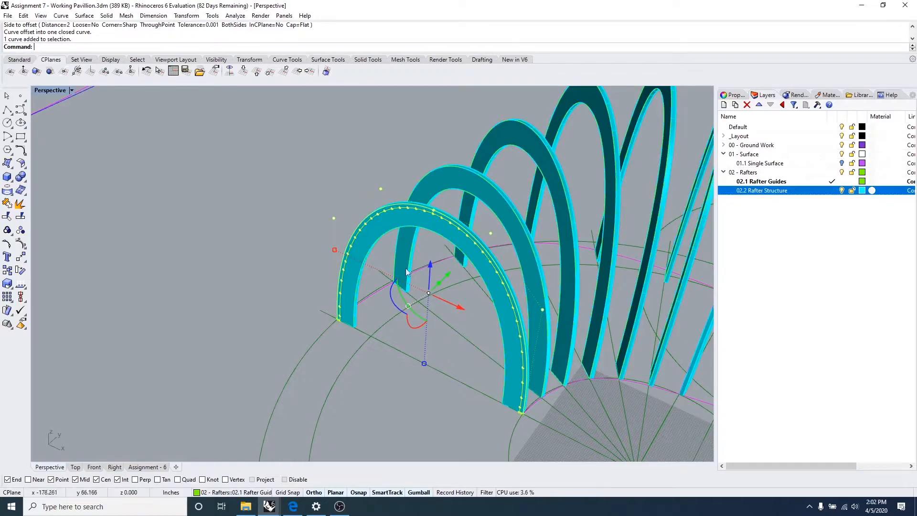
pyautogui.moveTo(457, 306); pyautogui.dragTo(222, 239)
pyautogui.press('Escape')
pyautogui.press('Escape')
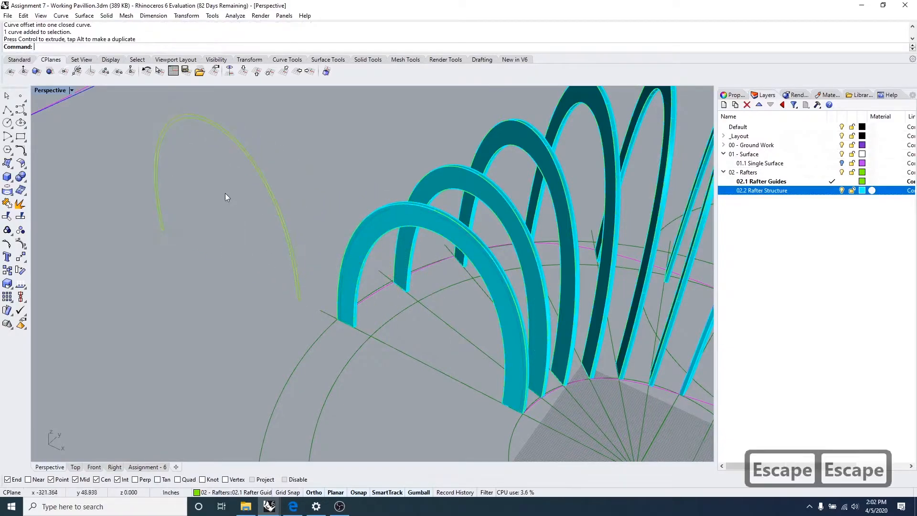
pyautogui.scroll(3, 187, 139)
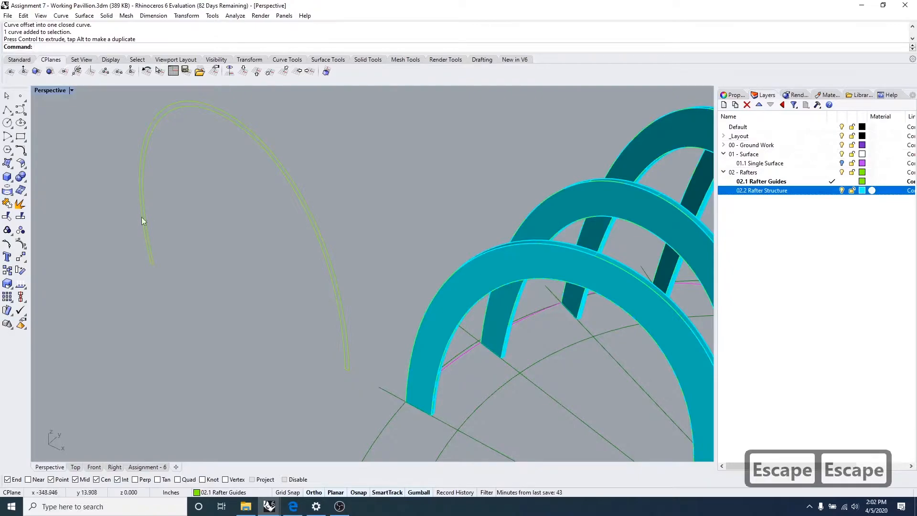
pyautogui.press('Escape')
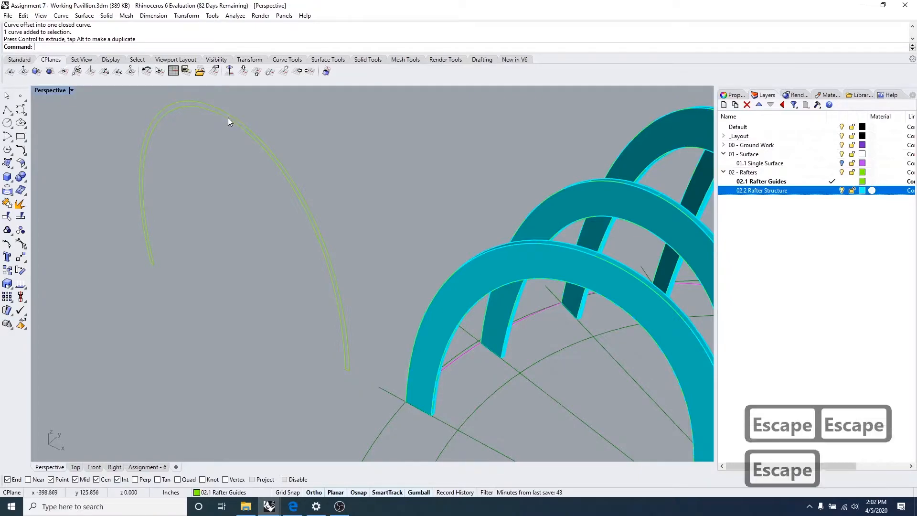
# Step: Undo the offset curve's move and the offset itself
pyautogui.hotkey('ctrl', 'z')
pyautogui.hotkey('ctrl', 'z')
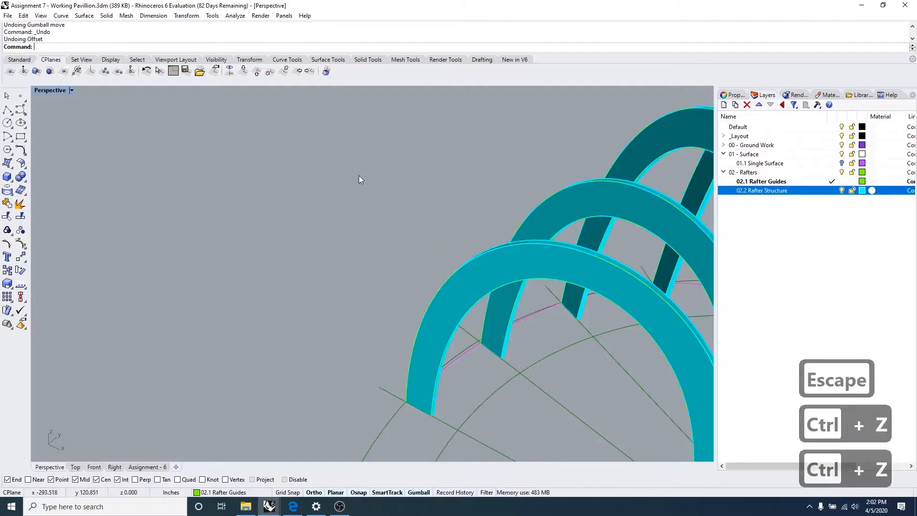
pyautogui.press('Escape')
pyautogui.press('Escape')
# Step: Offset the outer extrusion edge of the lowest end rafter 2 inches inward, with the cap option set to None
pyautogui.write('offset')
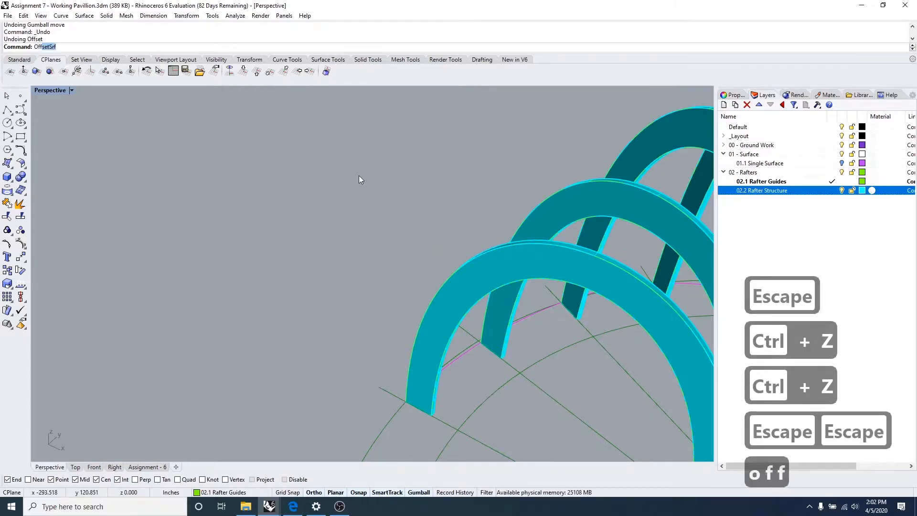
pyautogui.press('Return')
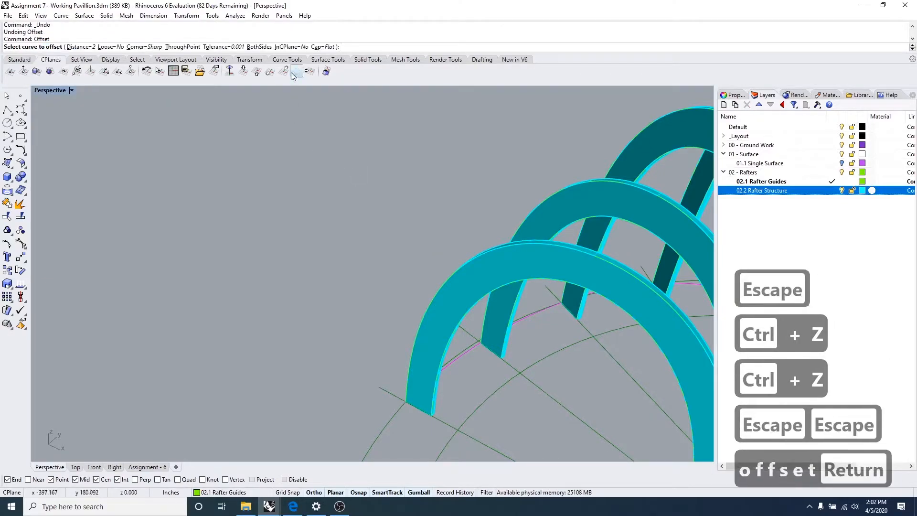
pyautogui.click(322, 47)
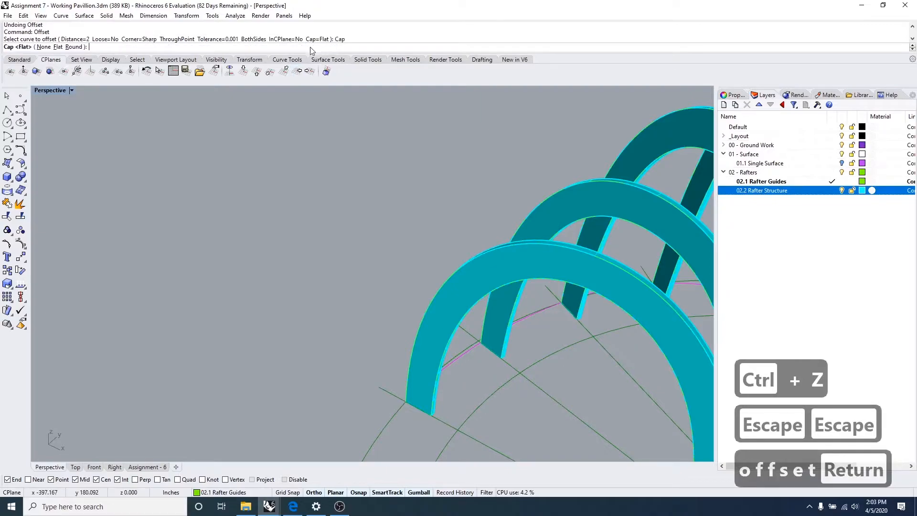
pyautogui.click(44, 47)
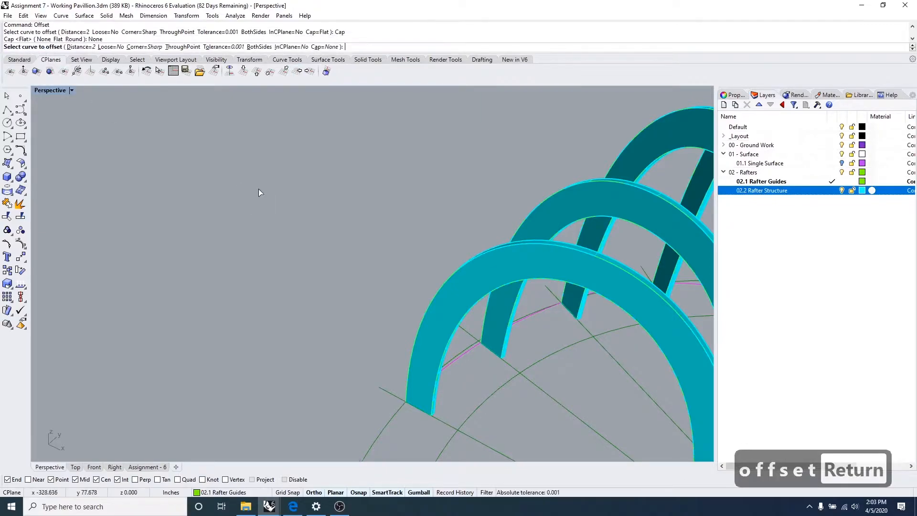
pyautogui.scroll(-2, 296, 188)
pyautogui.click(434, 214)
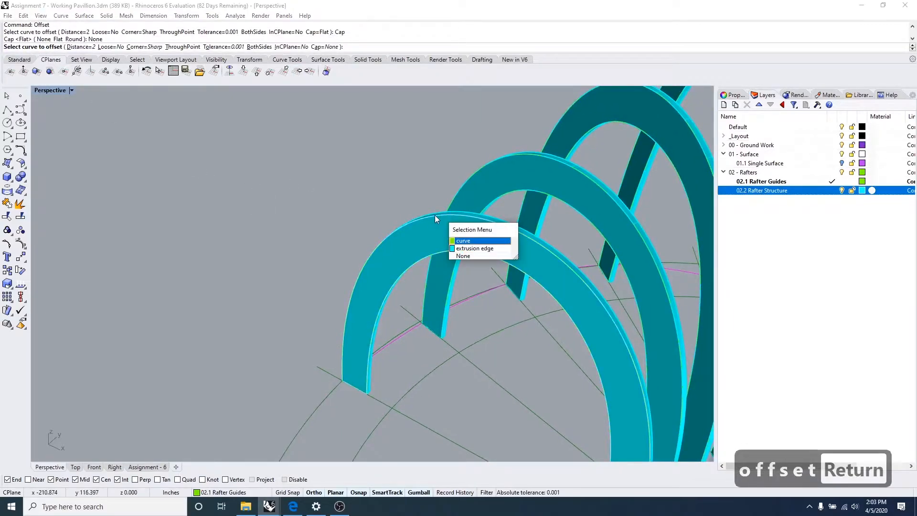
pyautogui.click(475, 249)
pyautogui.scroll(5, 409, 205)
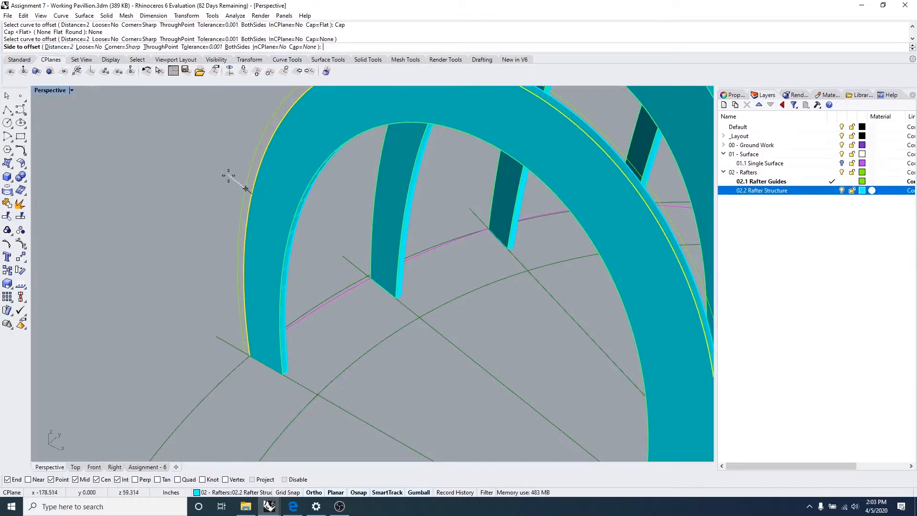
pyautogui.moveTo(313, 196); pyautogui.dragTo(313, 242, button='right')
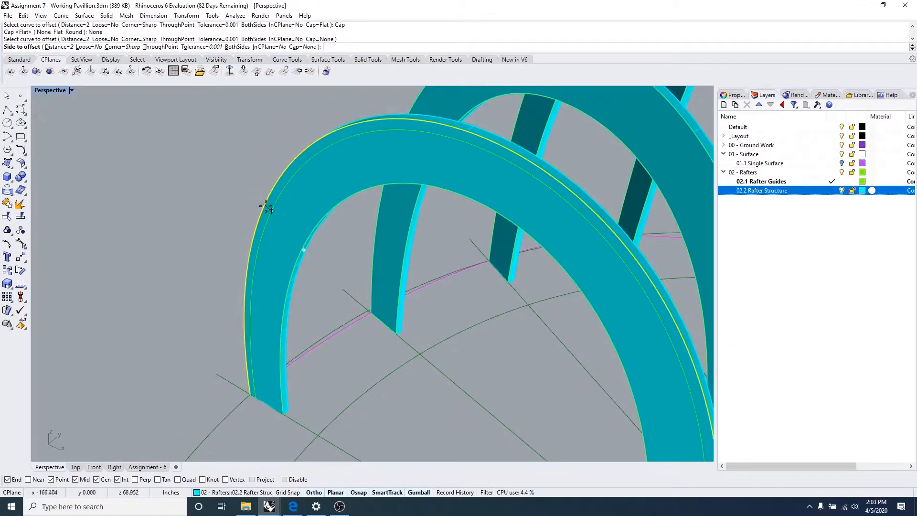
pyautogui.click(348, 242)
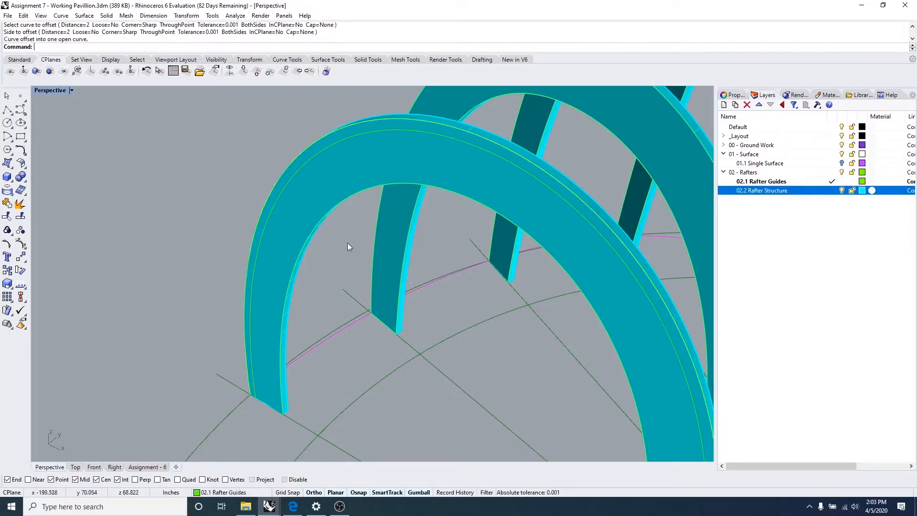
pyautogui.press('Escape')
pyautogui.press('Escape')
# Step: Move the new offset curve clear of the rafters, then undo the move
pyautogui.click(299, 171)
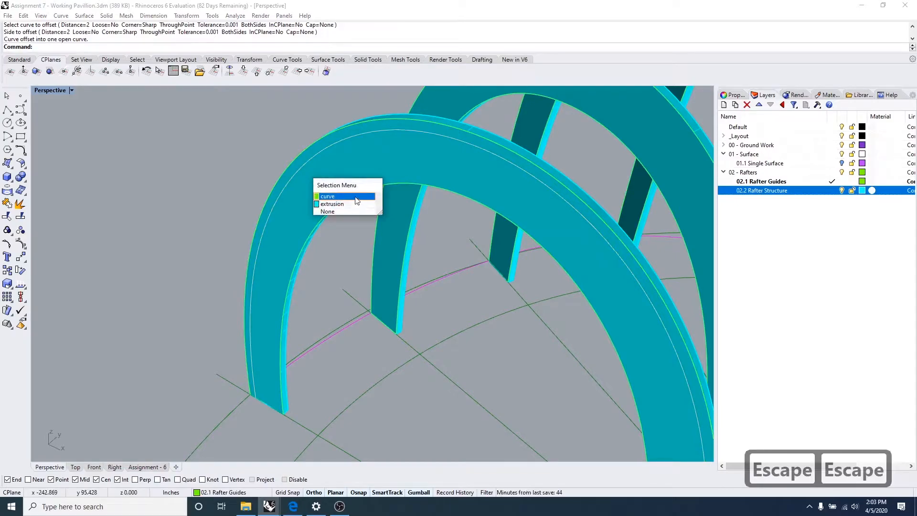
pyautogui.click(354, 196)
pyautogui.scroll(-3, 382, 217)
pyautogui.moveTo(434, 289); pyautogui.dragTo(246, 256)
pyautogui.press('Escape')
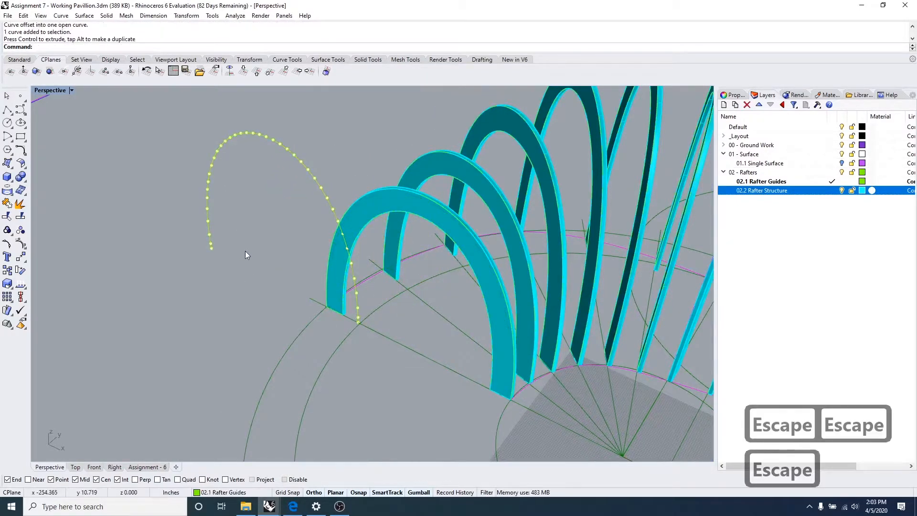
pyautogui.hotkey('ctrl', 'z')
pyautogui.press('Escape')
pyautogui.press('Escape')
# Step: Examine the offset curve on the end rafter's face and the 2 by 6 inch profile rectangle on the ground grid
pyautogui.scroll(5, 381, 214)
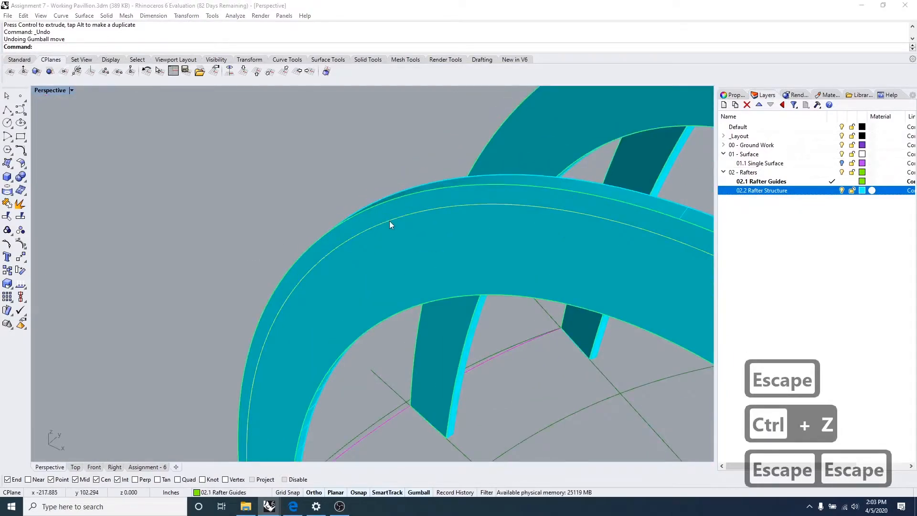
pyautogui.click(389, 220)
pyautogui.click(444, 246)
pyautogui.scroll(-5, 444, 246)
pyautogui.moveTo(552, 289); pyautogui.dragTo(285, 270, button='right')
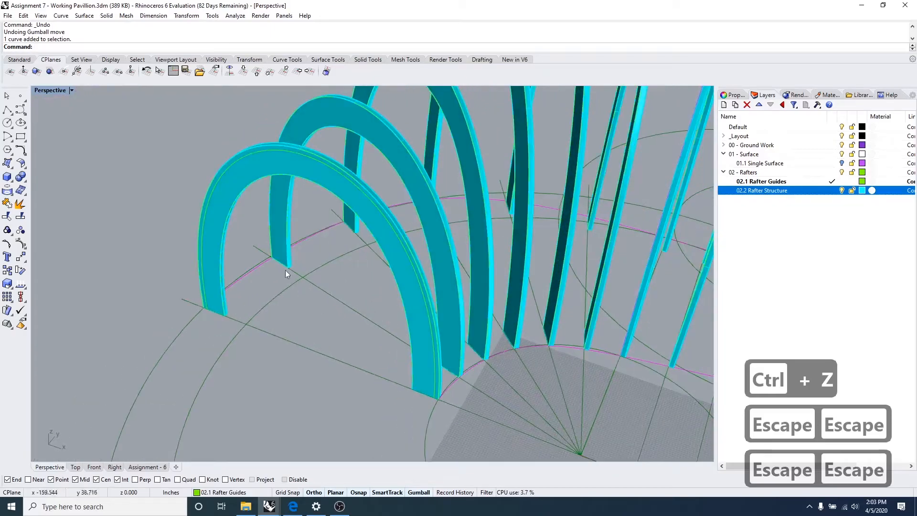
pyautogui.scroll(-4, 409, 276)
pyautogui.moveTo(409, 276); pyautogui.dragTo(440, 342, button='right')
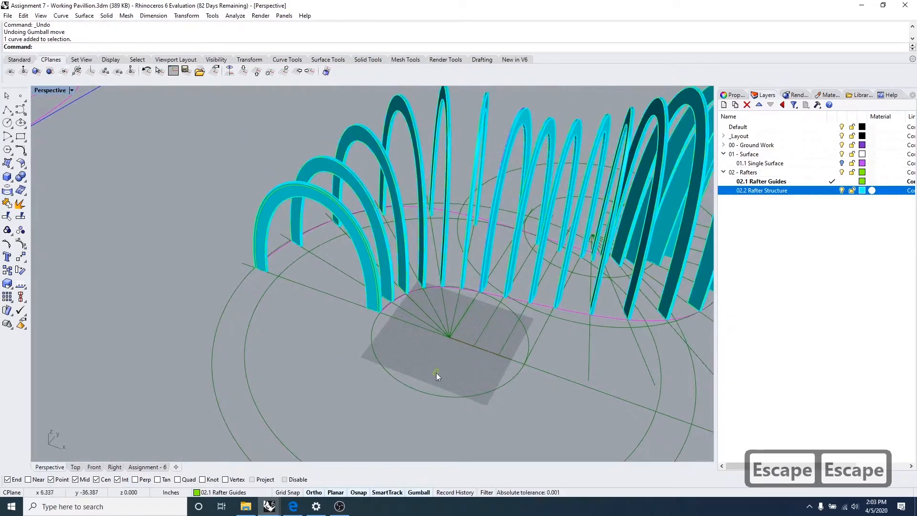
pyautogui.scroll(5, 433, 372)
pyautogui.scroll(-4, 453, 360)
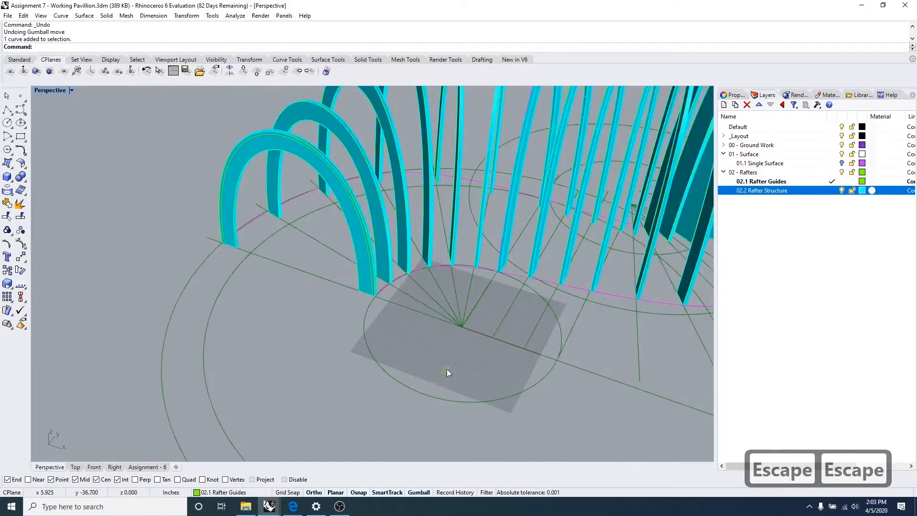
pyautogui.scroll(2, 270, 205)
pyautogui.scroll(-3, 241, 124)
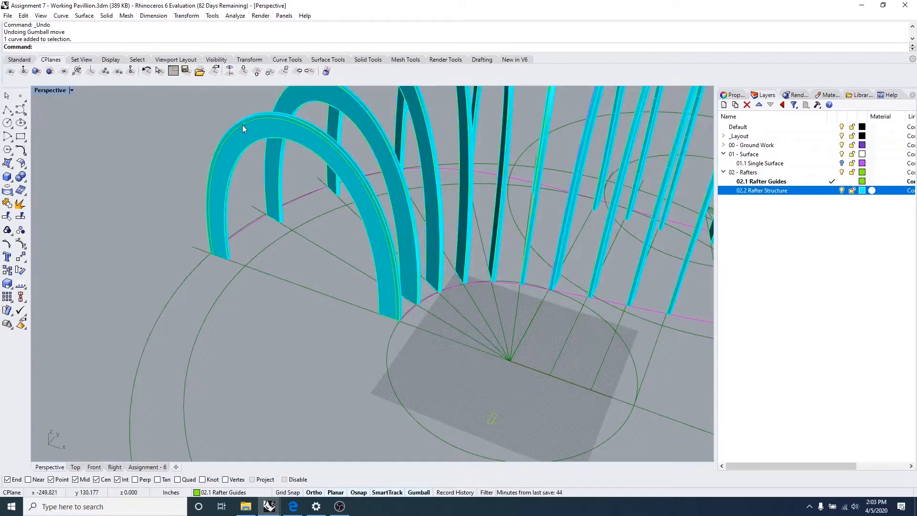
pyautogui.scroll(-2, 297, 188)
pyautogui.scroll(3, 373, 280)
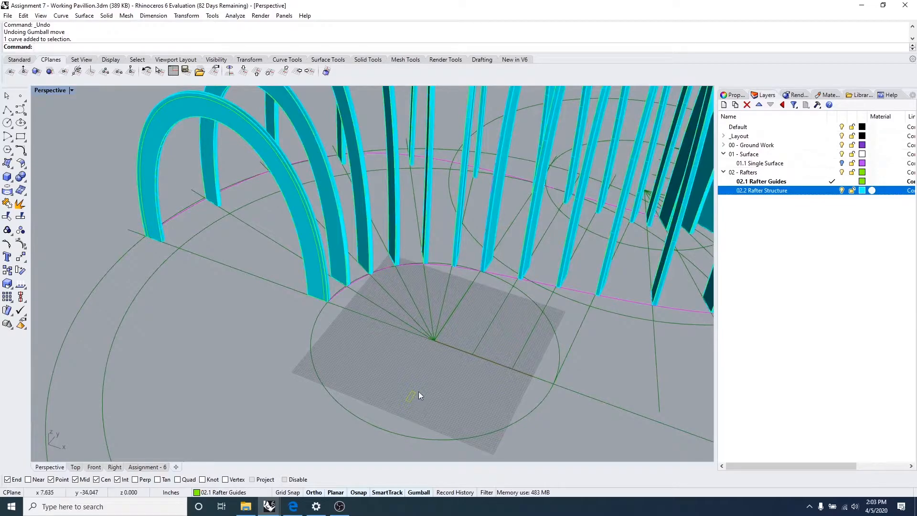
pyautogui.moveTo(362, 294); pyautogui.dragTo(364, 326, button='right')
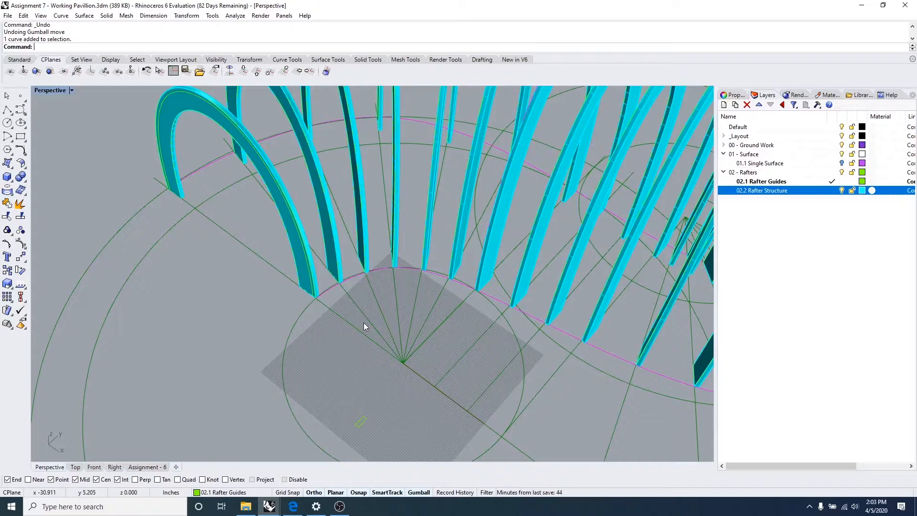
# Step: Start OrientOnCrv on the 2 by 6 inch profile, with the midpoint of the short edge nearest the rafters as base point
pyautogui.write('Orient')
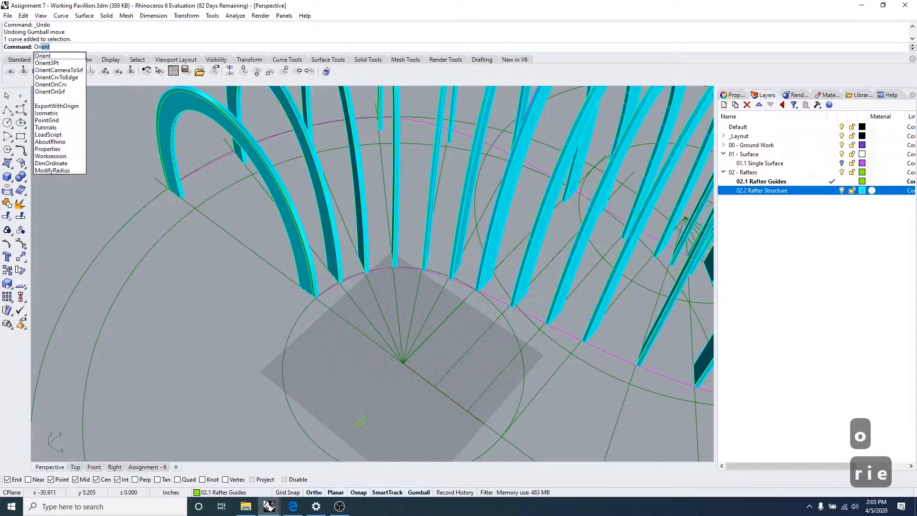
pyautogui.write('c')
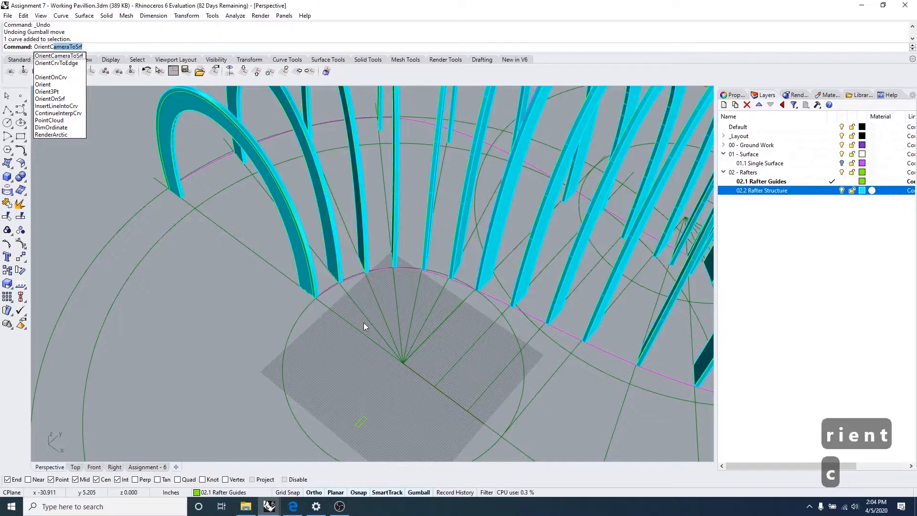
pyautogui.write('r')
pyautogui.press('BackSpace')
pyautogui.press('BackSpace')
pyautogui.press('BackSpace')
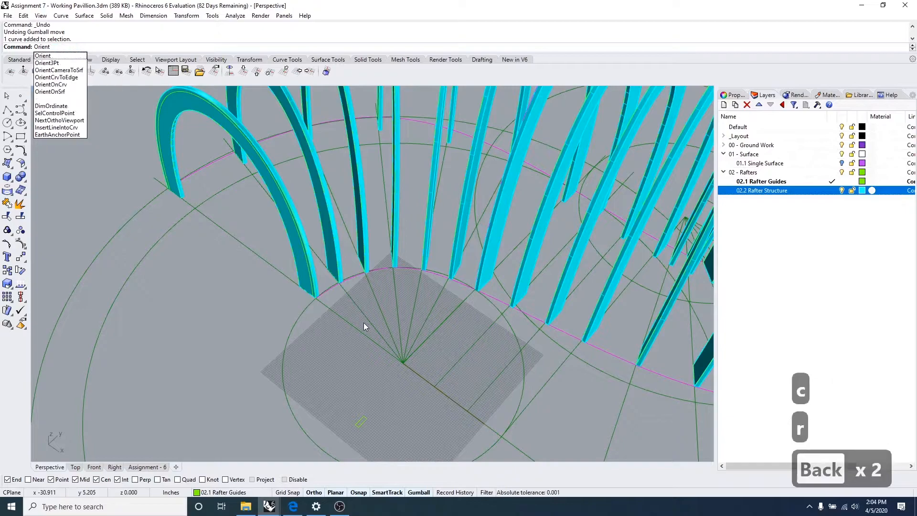
pyautogui.write('ton')
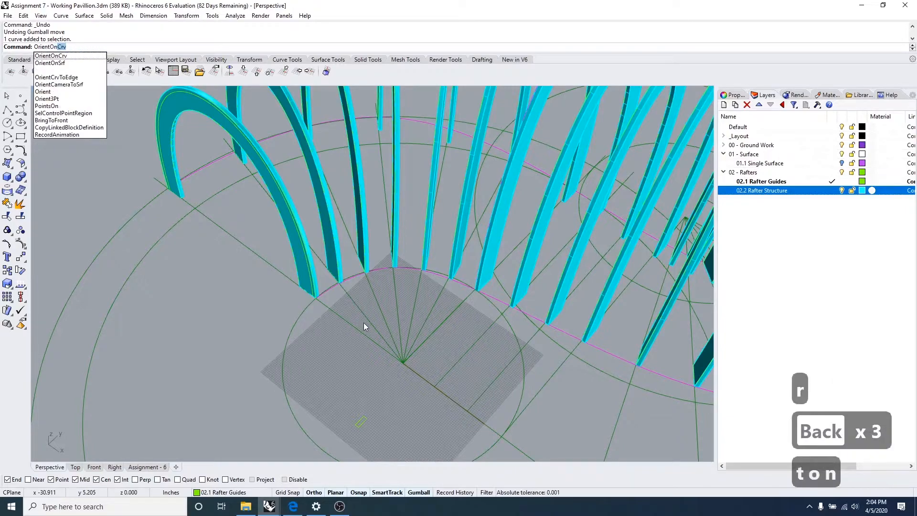
pyautogui.press('Return')
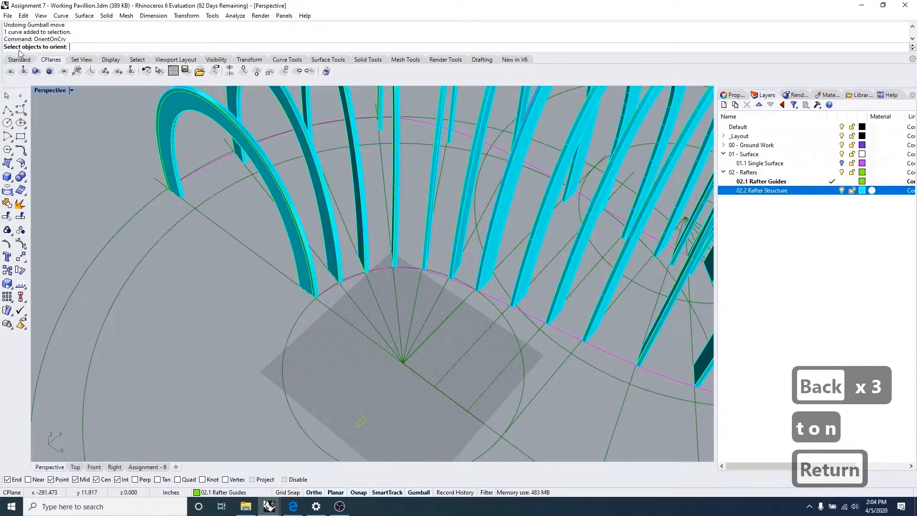
pyautogui.moveTo(229, 225); pyautogui.dragTo(380, 348, button='right')
pyautogui.click(417, 286)
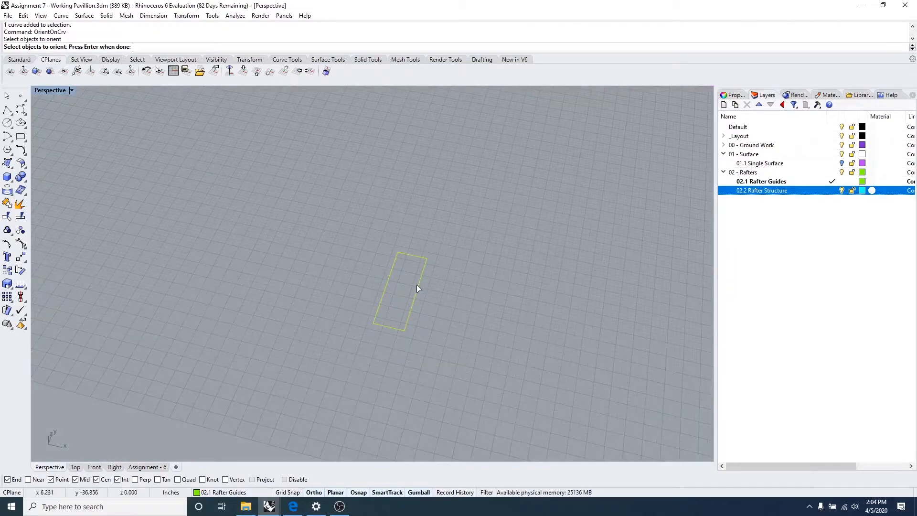
pyautogui.press('Return')
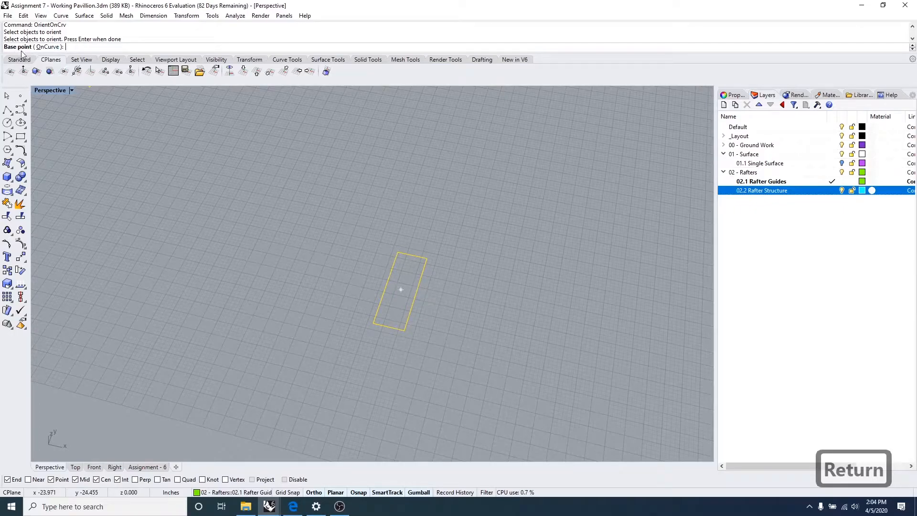
pyautogui.click(412, 256)
# Step: Use the end rafter's offset curve as the orientation curve and preview the profile's position along it
pyautogui.scroll(-6, 413, 256)
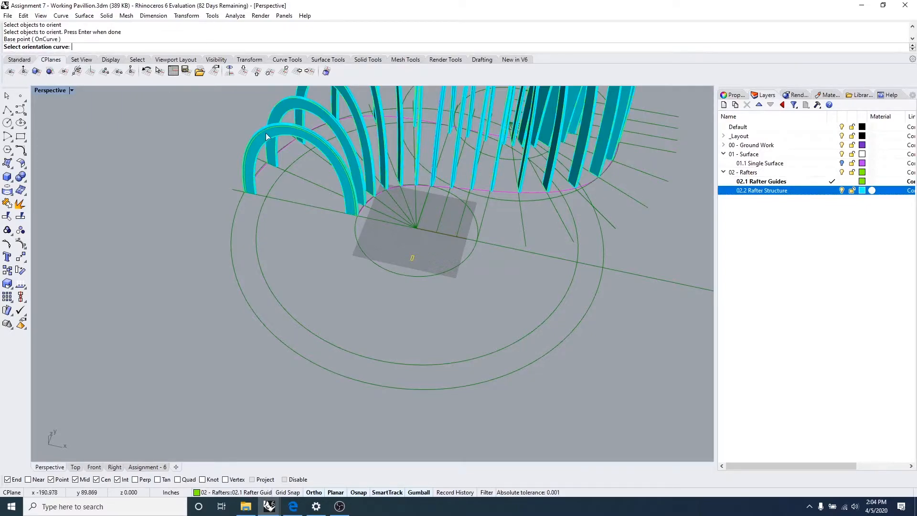
pyautogui.scroll(5, 265, 133)
pyautogui.click(249, 141)
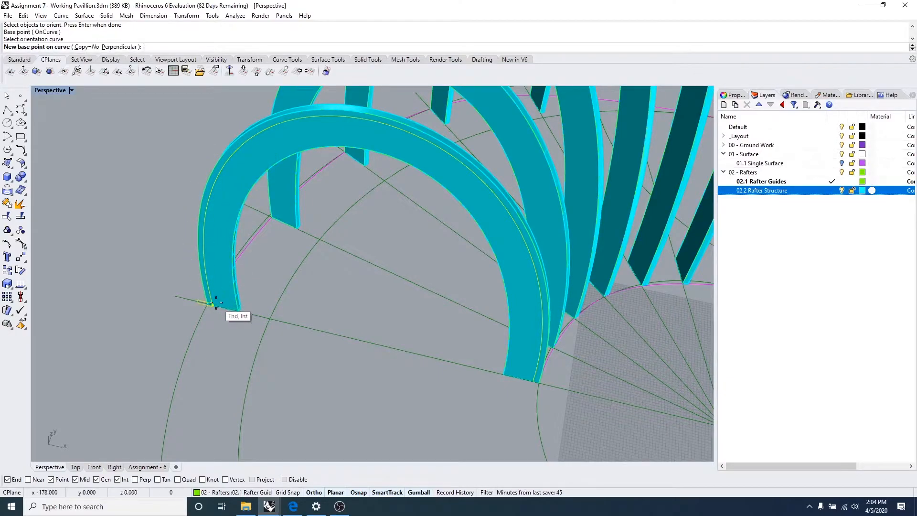
pyautogui.scroll(4, 216, 296)
pyautogui.scroll(-2, 216, 296)
pyautogui.scroll(-3, 205, 212)
pyautogui.scroll(2, 196, 200)
pyautogui.scroll(3, 188, 237)
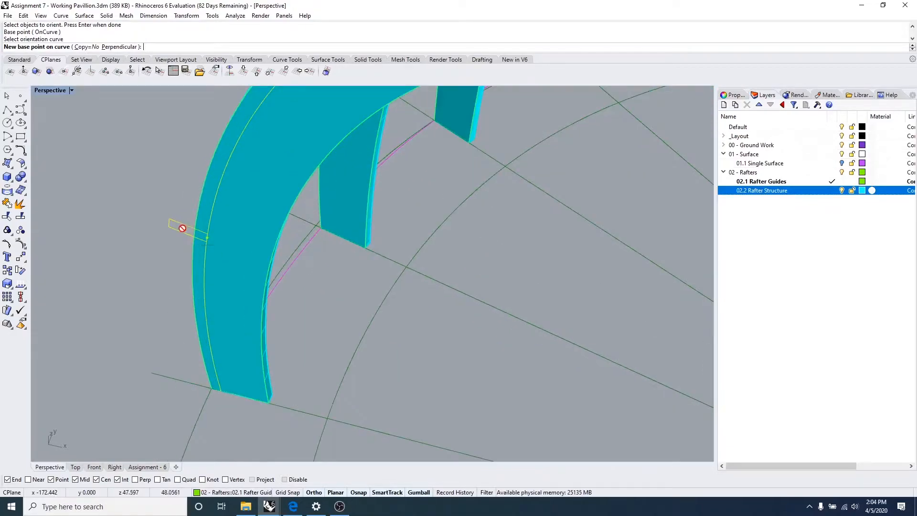
pyautogui.scroll(-2, 191, 241)
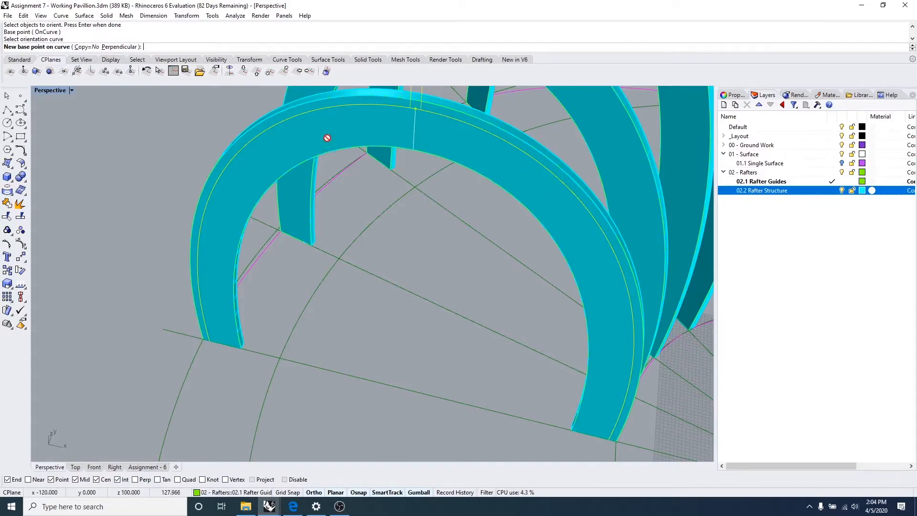
# Step: Enable copying and place seven profile copies along the offset curve, from the outer leg up toward the arch's crown
pyautogui.click(87, 47)
pyautogui.click(209, 267)
pyautogui.click(214, 233)
pyautogui.click(229, 191)
pyautogui.click(262, 164)
pyautogui.click(288, 144)
pyautogui.click(317, 134)
pyautogui.click(342, 128)
# Step: End the orientation command and undo the profile copies placed along the offset curve
pyautogui.scroll(-4, 345, 145)
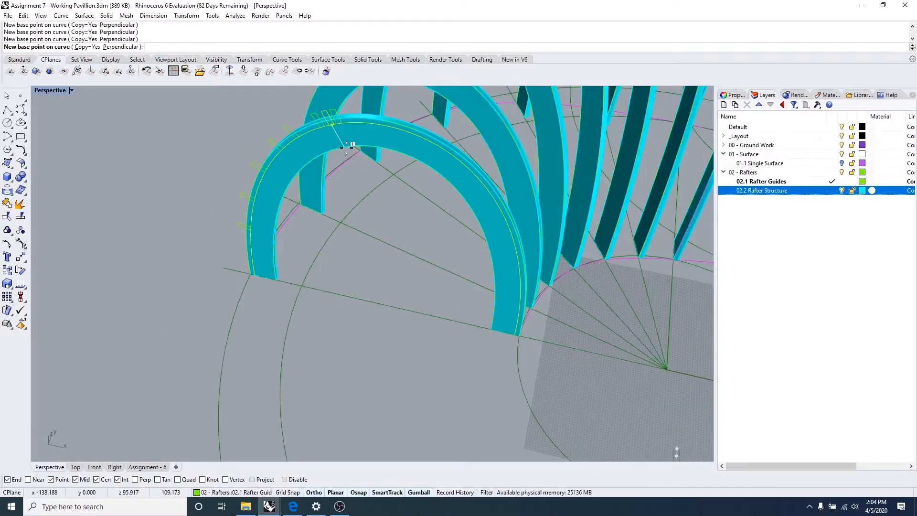
pyautogui.moveTo(346, 148); pyautogui.dragTo(323, 162, button='right')
pyautogui.press('Escape')
pyautogui.moveTo(275, 235)
pyautogui.mouseDown(button='right')
pyautogui.moveTo(330, 200)
pyautogui.moveTo(315, 194)
pyautogui.moveTo(285, 239)
pyautogui.mouseUp(button='right')
pyautogui.moveTo(479, 278); pyautogui.dragTo(446, 324, button='right')
pyautogui.hotkey('ctrl', 'z')
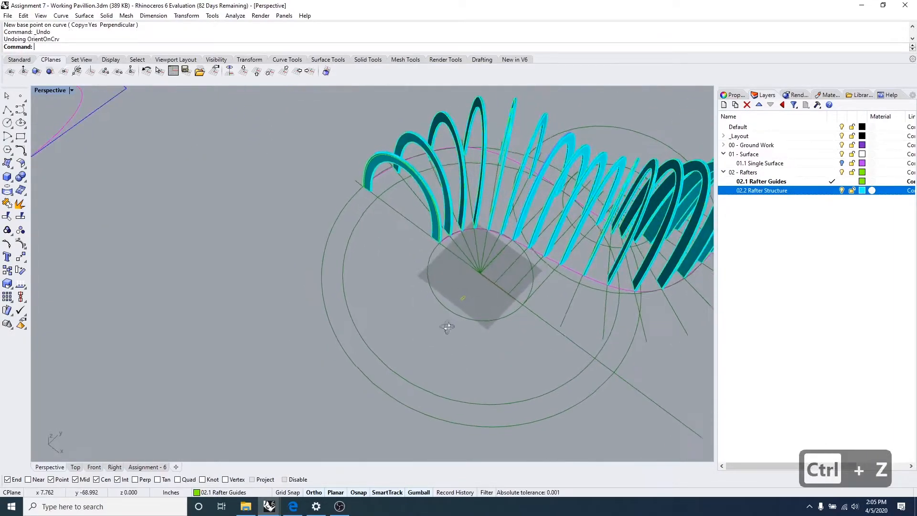
pyautogui.press('Escape')
pyautogui.press('Escape')
pyautogui.write('orien')
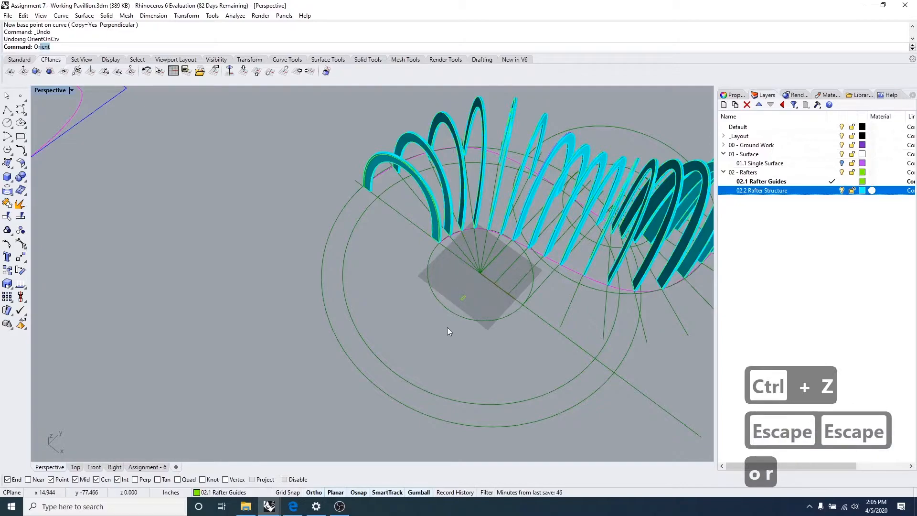
pyautogui.write('t')
pyautogui.press('space')
pyautogui.press('BackSpace')
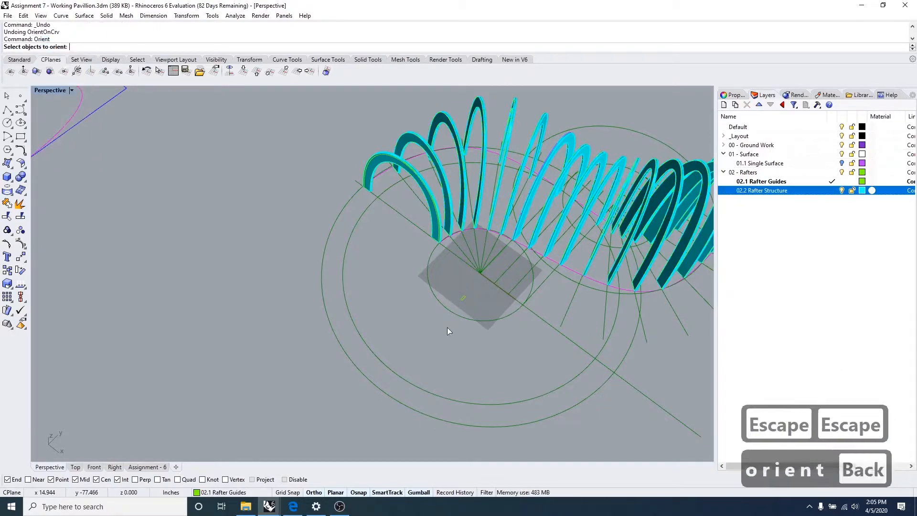
pyautogui.press('Escape')
pyautogui.press('Escape')
pyautogui.press('Escape')
# Step: Start OrientOnCrv on the profile rectangle, with the midpoint of the short edge farthest from the rafters as base point
pyautogui.write('ori')
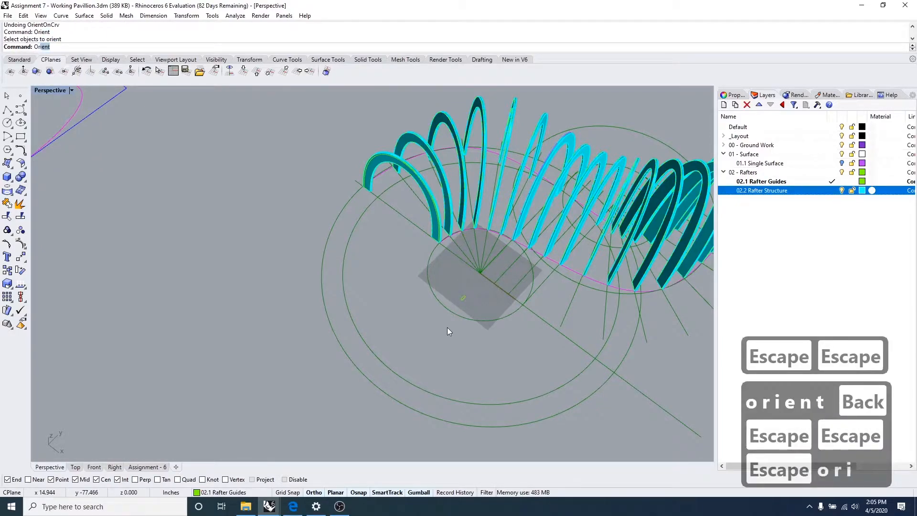
pyautogui.write('enton')
pyautogui.press('Return')
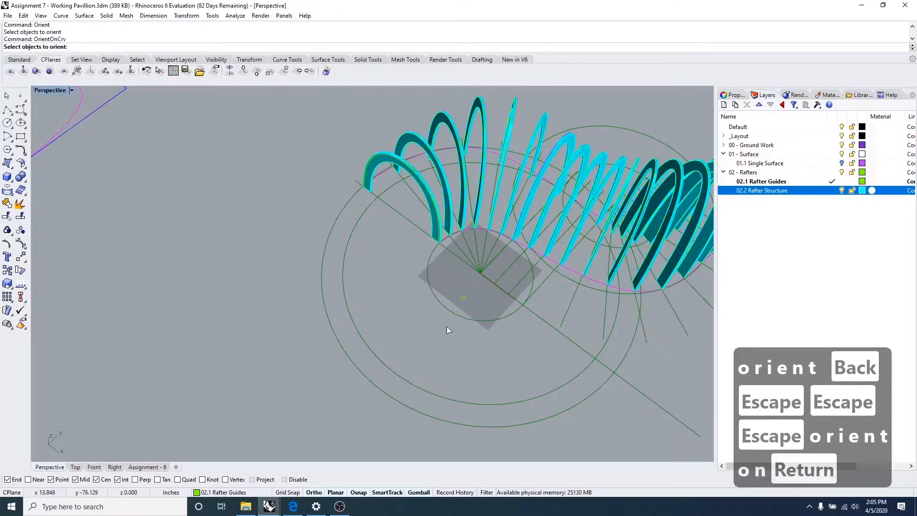
pyautogui.scroll(5, 460, 301)
pyautogui.click(449, 259)
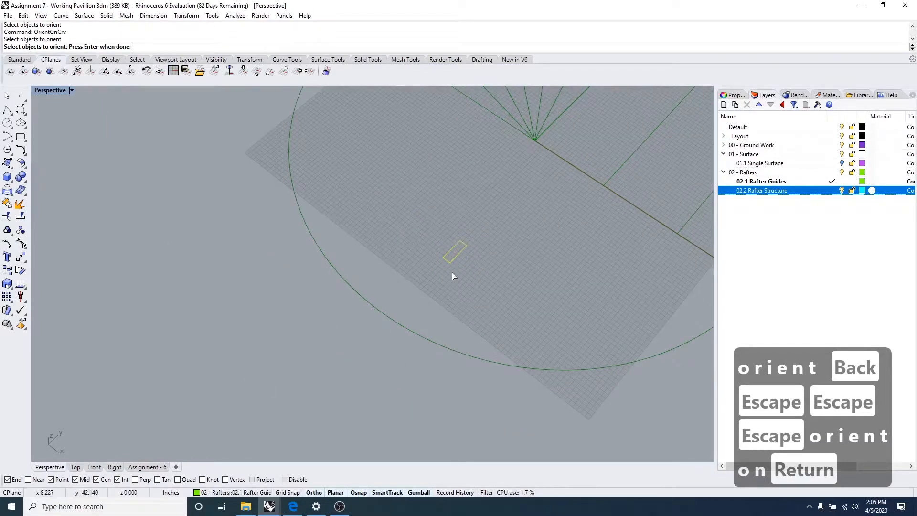
pyautogui.scroll(4, 452, 272)
pyautogui.rightClick(461, 251)
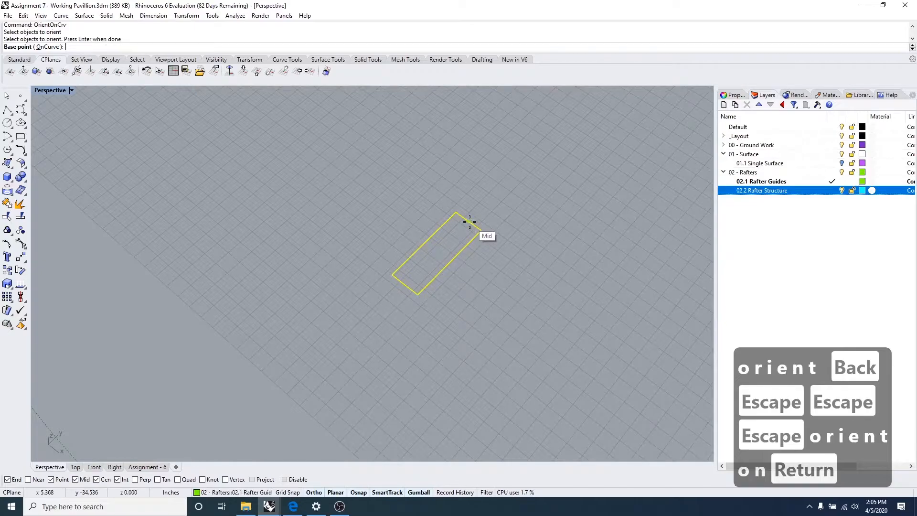
pyautogui.moveTo(466, 224); pyautogui.dragTo(484, 237, button='right')
pyautogui.scroll(-5, 490, 241)
pyautogui.scroll(6, 520, 273)
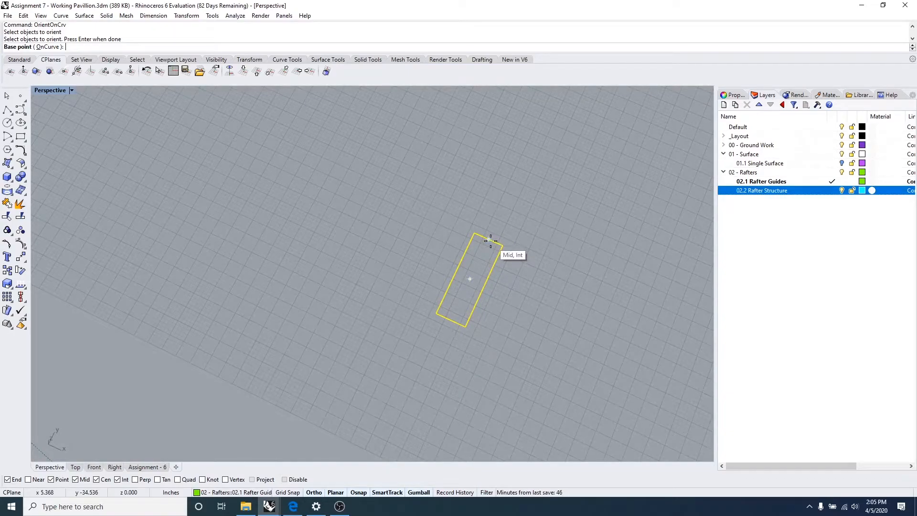
pyautogui.click(451, 321)
pyautogui.scroll(-5, 452, 321)
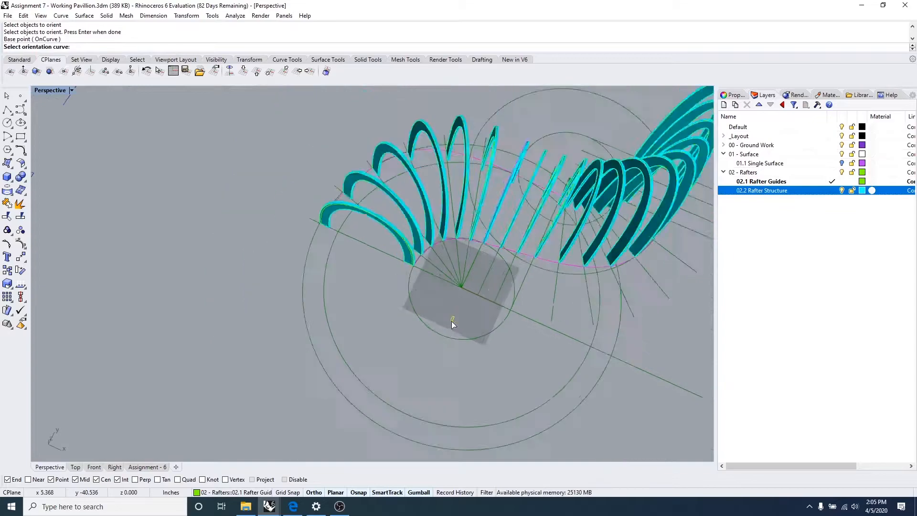
# Step: Try to place three copies of the small rectangle freely along the end rafter's inner offset guide curve
pyautogui.scroll(8, 359, 247)
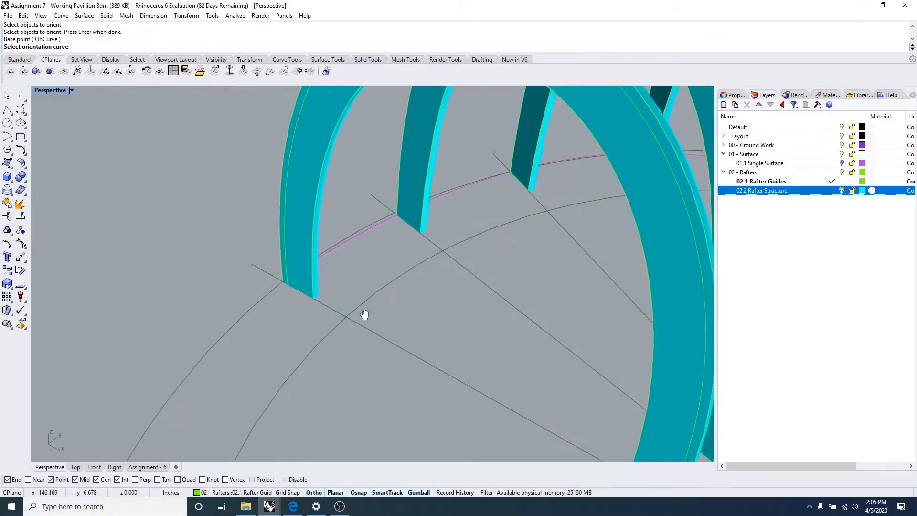
pyautogui.click(290, 152)
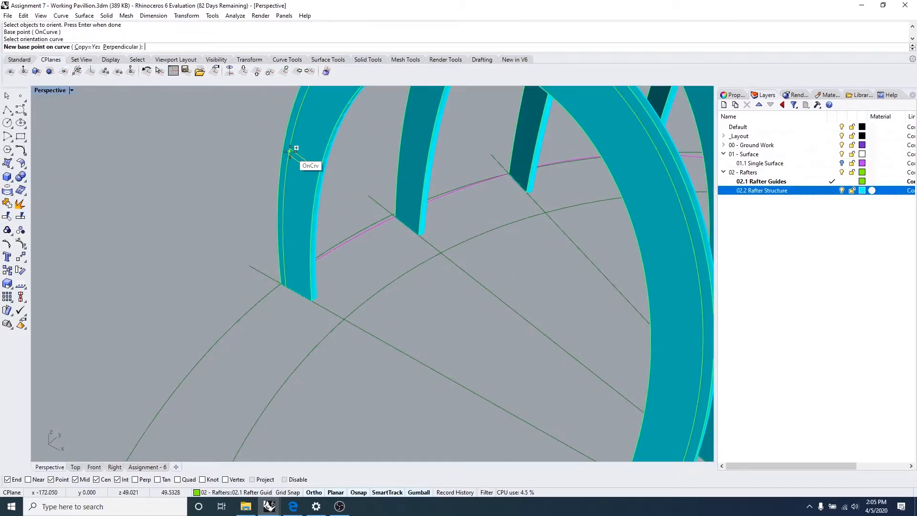
pyautogui.scroll(6, 334, 222)
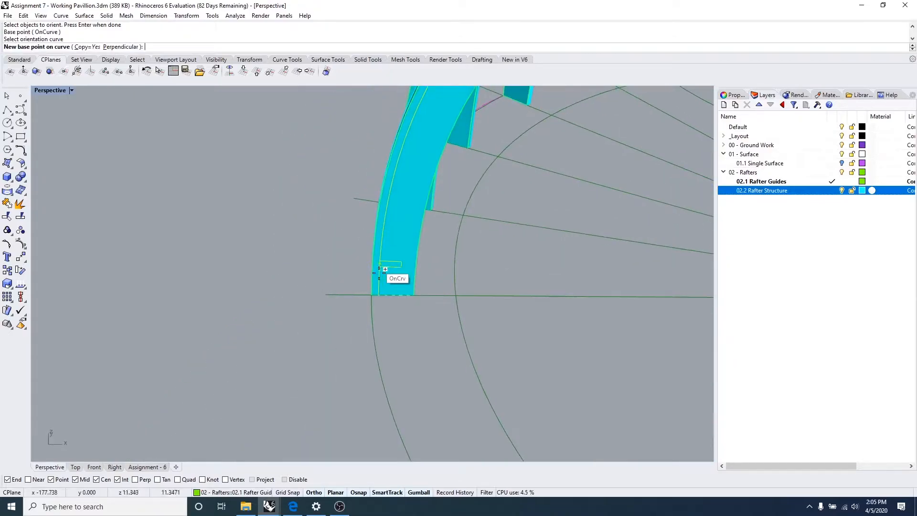
pyautogui.scroll(-6, 363, 292)
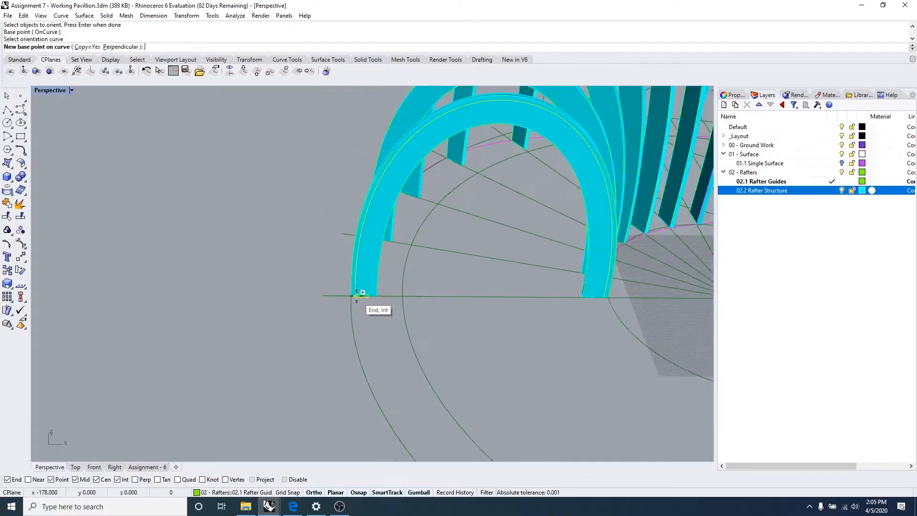
pyautogui.moveTo(395, 180); pyautogui.dragTo(371, 183, button='right')
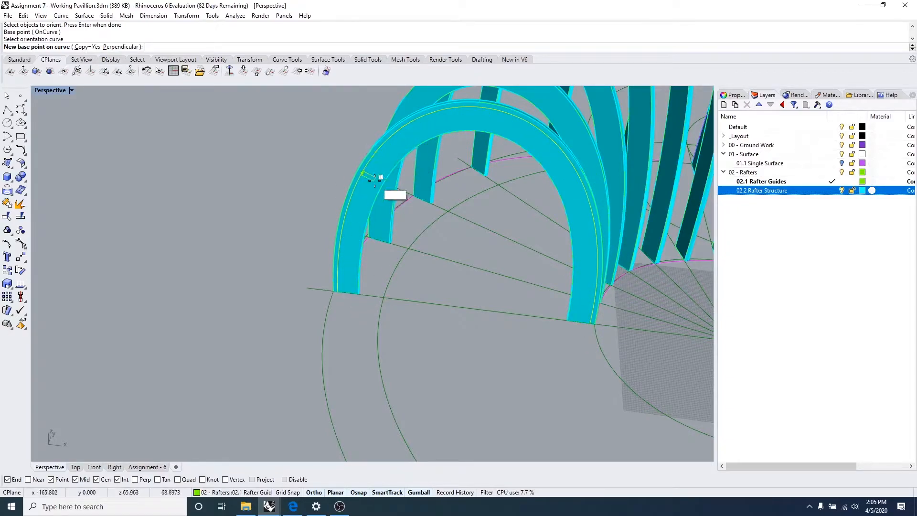
pyautogui.scroll(3, 352, 236)
pyautogui.click(353, 282)
pyautogui.click(365, 205)
pyautogui.click(375, 122)
pyautogui.press('Escape')
pyautogui.press('Escape')
pyautogui.press('Escape')
pyautogui.click(376, 133)
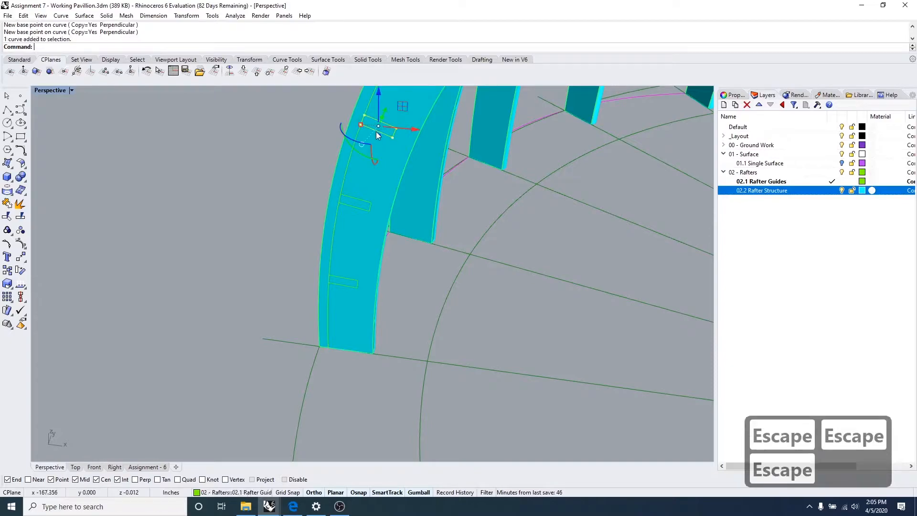
# Step: Undo the rectangle copies oriented along the end rafter's guide curve
pyautogui.hotkey('ctrl', 'z')
pyautogui.press('Escape')
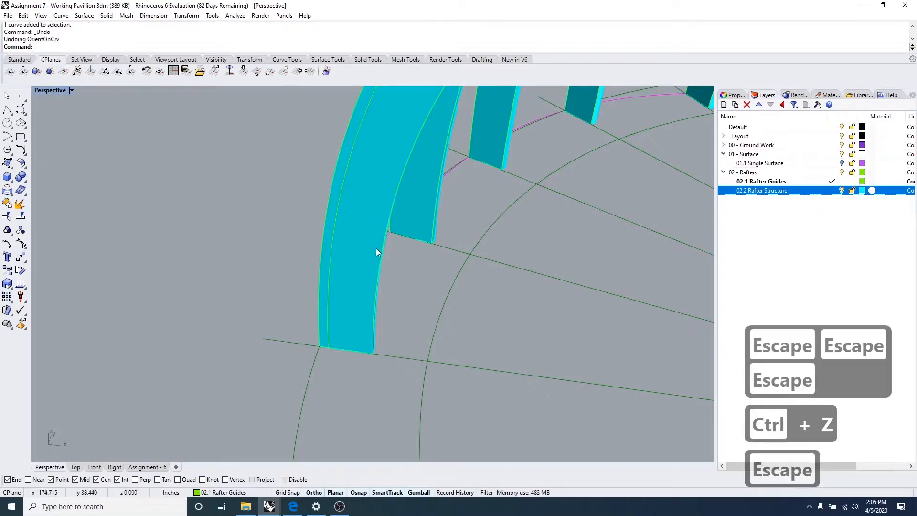
pyautogui.scroll(-5, 376, 247)
pyautogui.press('Escape')
pyautogui.moveTo(477, 222); pyautogui.dragTo(433, 253, button='right')
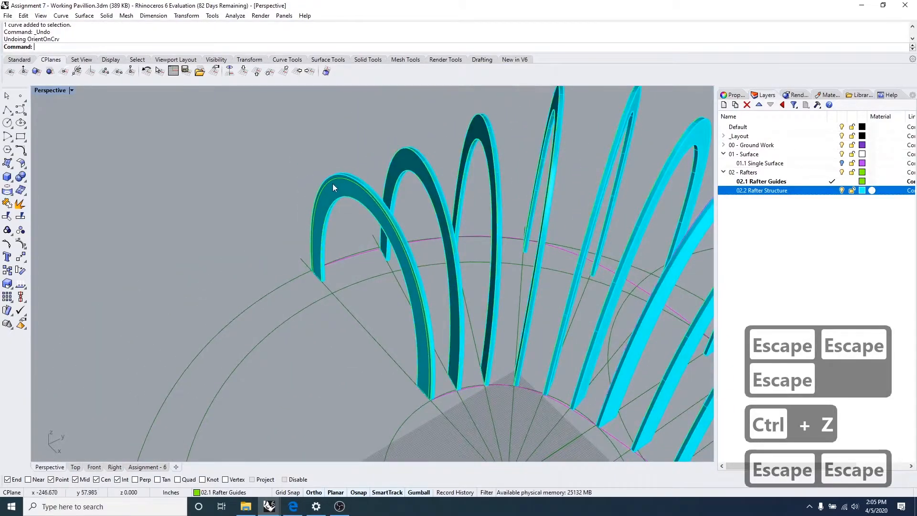
pyautogui.scroll(3, 332, 184)
pyautogui.press('Escape')
pyautogui.press('Escape')
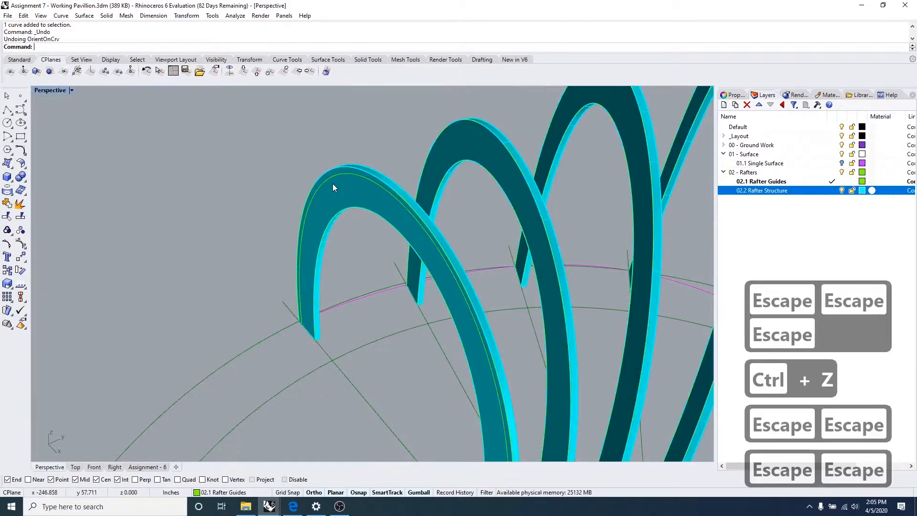
pyautogui.moveTo(260, 205); pyautogui.dragTo(283, 205, button='right')
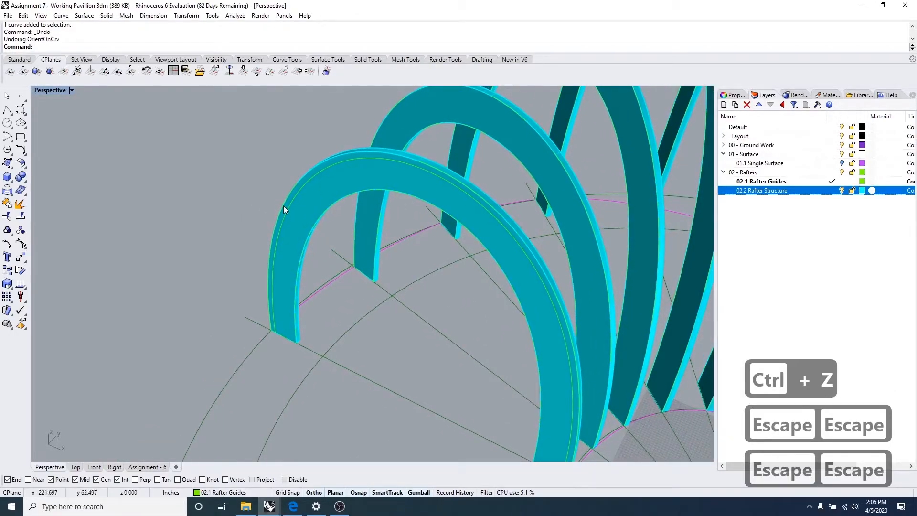
pyautogui.click(288, 205)
pyautogui.press('Escape')
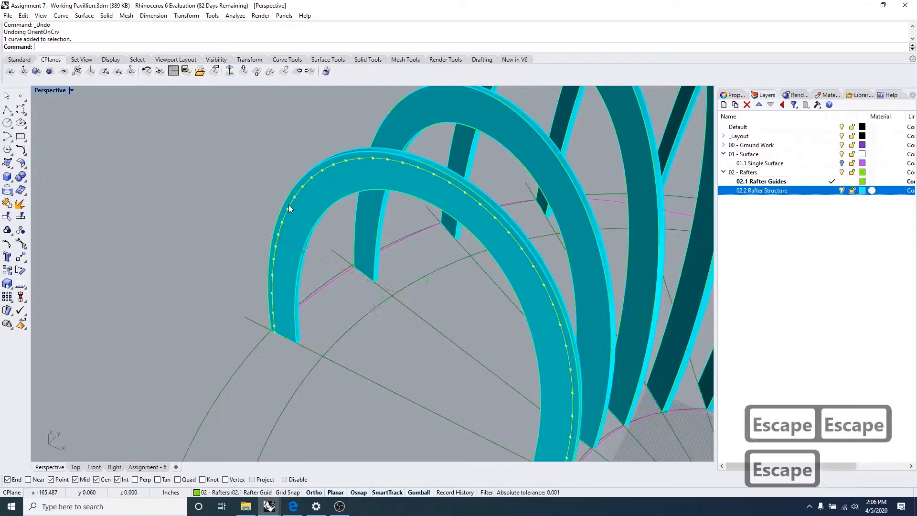
pyautogui.press('Escape')
pyautogui.click(288, 205)
pyautogui.press('Escape')
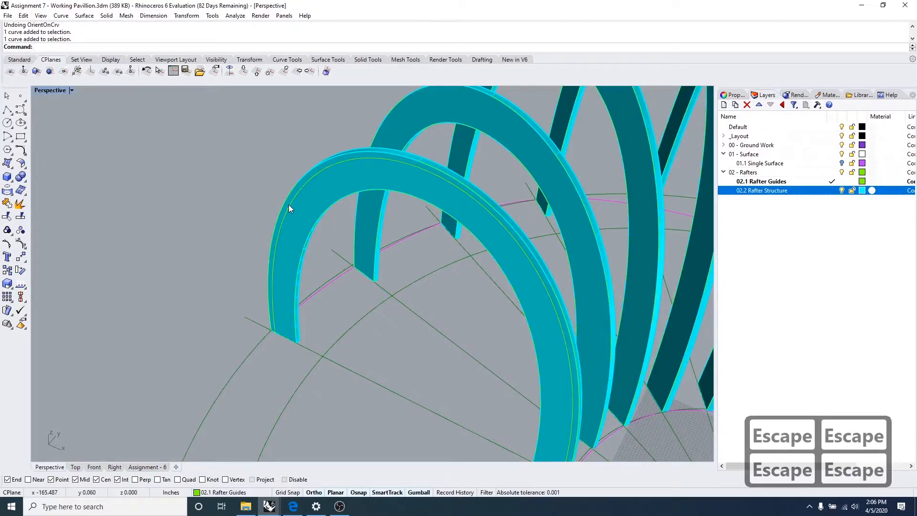
pyautogui.moveTo(279, 230); pyautogui.dragTo(218, 297, button='right')
pyautogui.press('Escape')
pyautogui.press('Escape')
pyautogui.press('Escape')
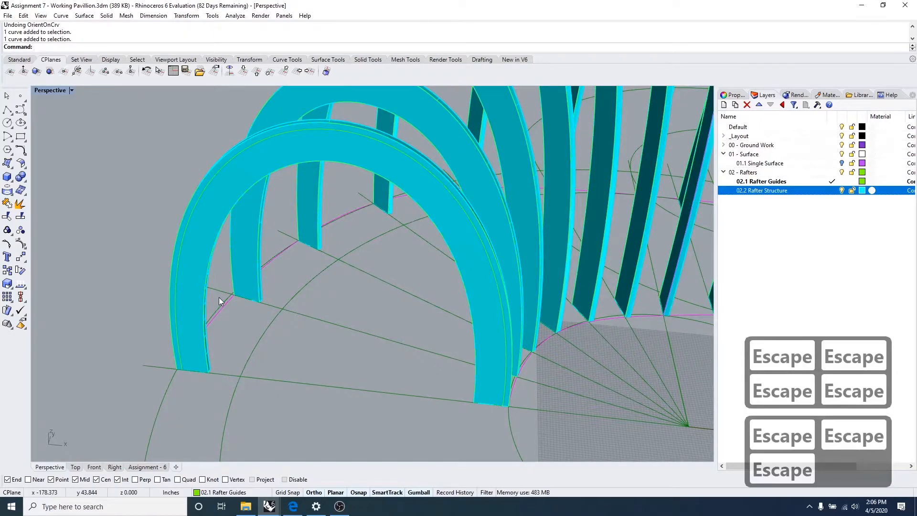
# Step: Divide the end rafter's offset guide curve into 10 segments, marking the divisions and curve ends with points
pyautogui.write('dive')
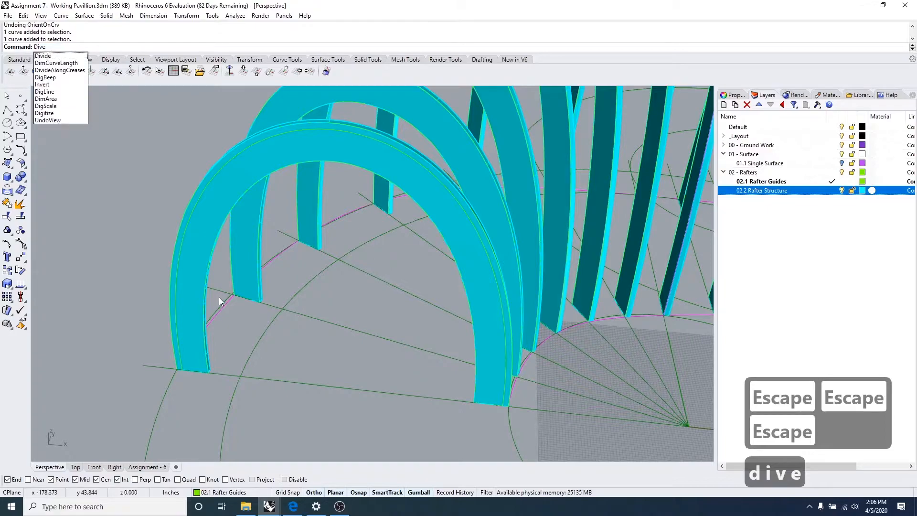
pyautogui.press('BackSpace')
pyautogui.write('ide')
pyautogui.press('Return')
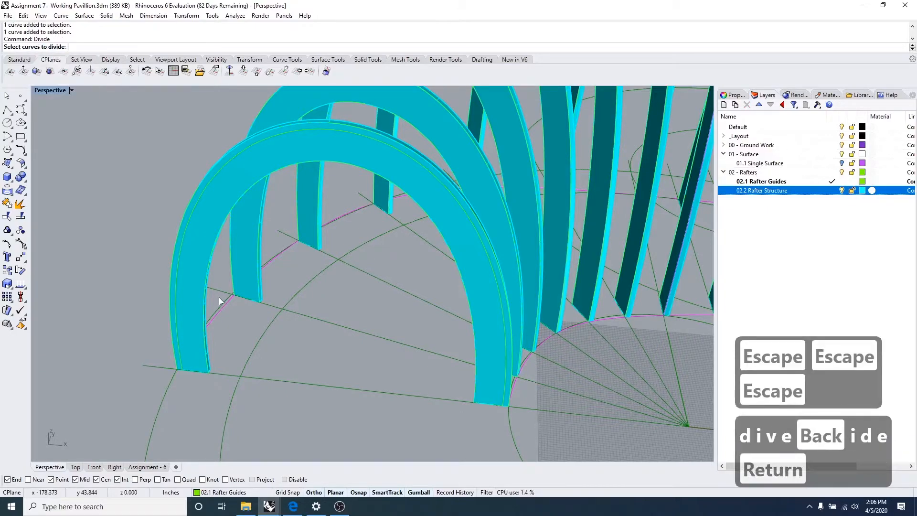
pyautogui.click(203, 189)
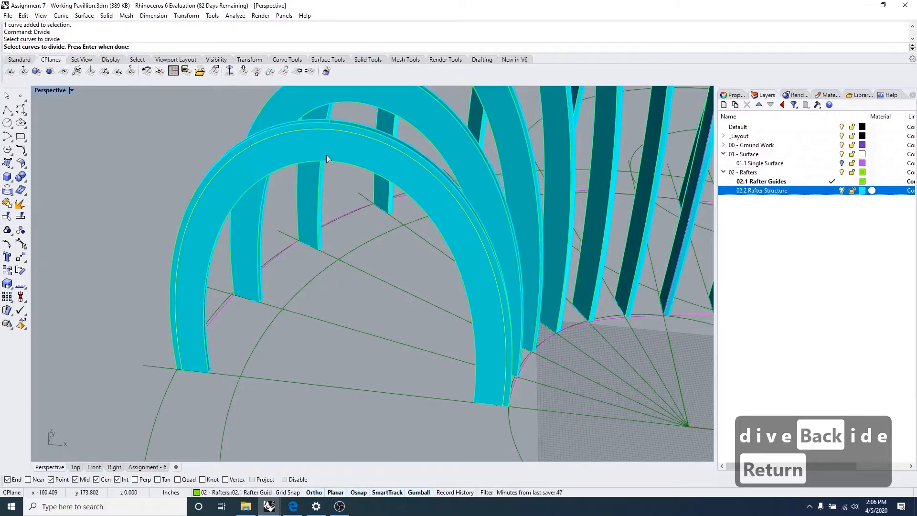
pyautogui.press('Return')
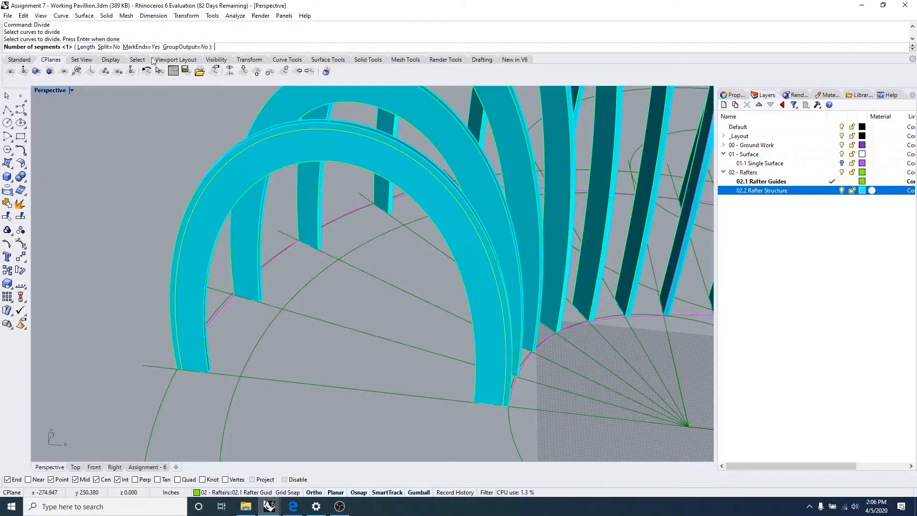
pyautogui.write('10')
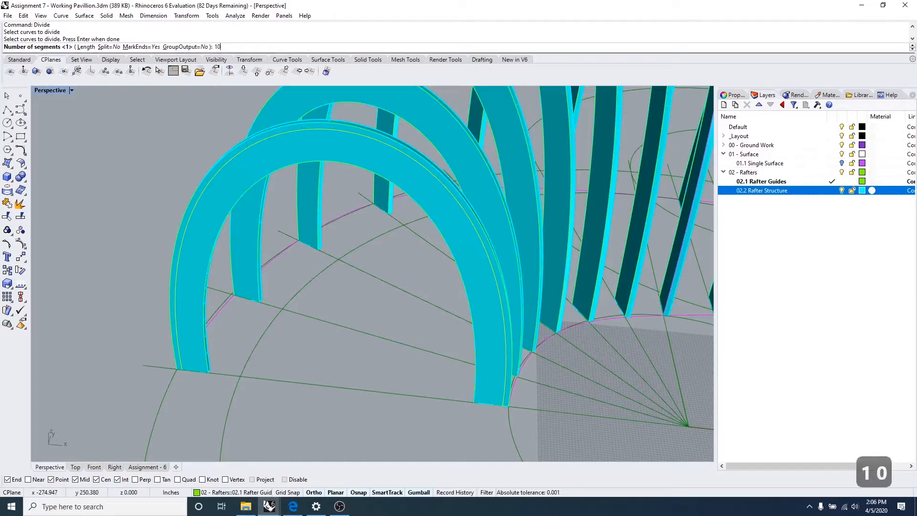
pyautogui.press('Return')
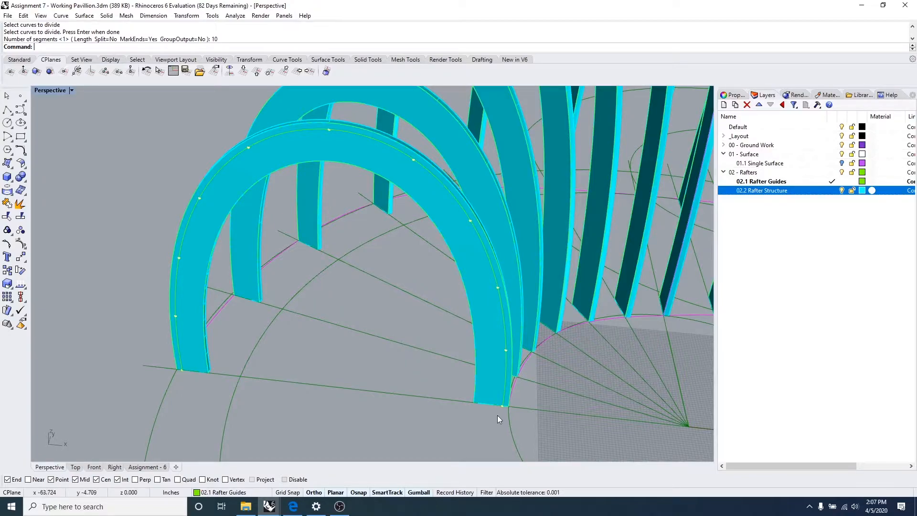
# Step: Start OrientOnCrv on the small rectangle near the origin, using the midpoint of its lower short edge as base point
pyautogui.moveTo(496, 417); pyautogui.dragTo(246, 325, button='right')
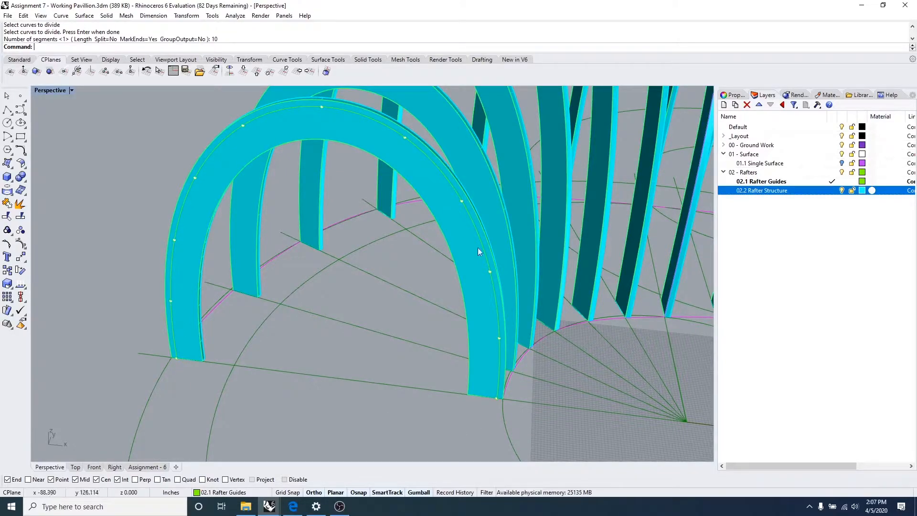
pyautogui.moveTo(442, 396); pyautogui.dragTo(337, 328, button='right')
pyautogui.press('Escape')
pyautogui.press('Escape')
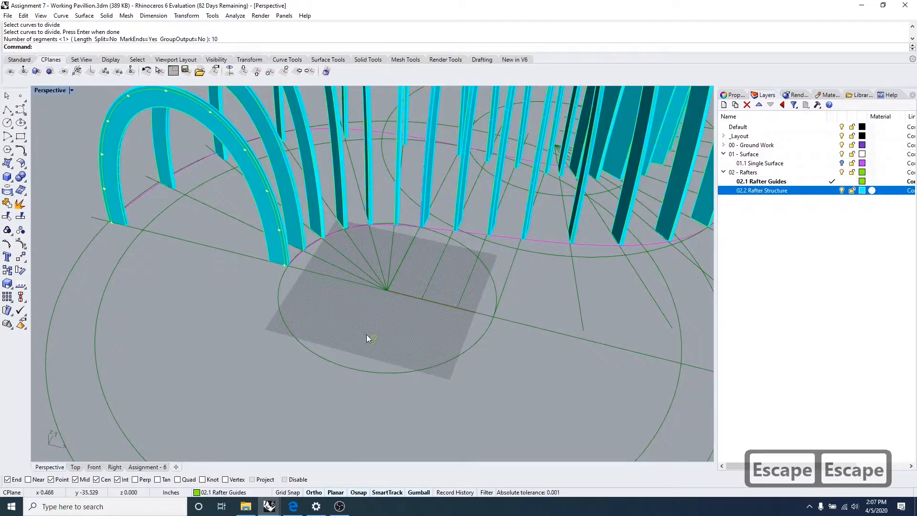
pyautogui.moveTo(380, 337); pyautogui.dragTo(376, 367, button='right')
pyautogui.press('Escape')
pyautogui.press('Escape')
pyautogui.write('or')
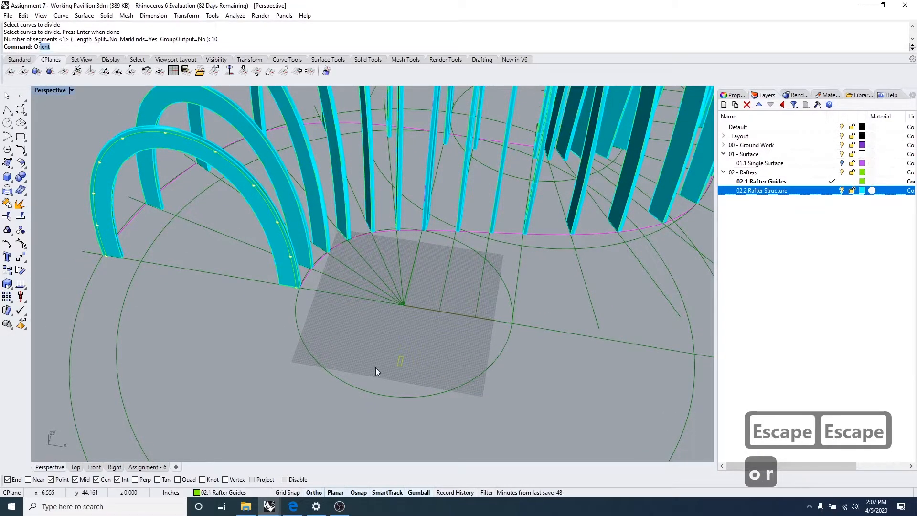
pyautogui.write('ienton')
pyautogui.press('Return')
pyautogui.scroll(5, 375, 368)
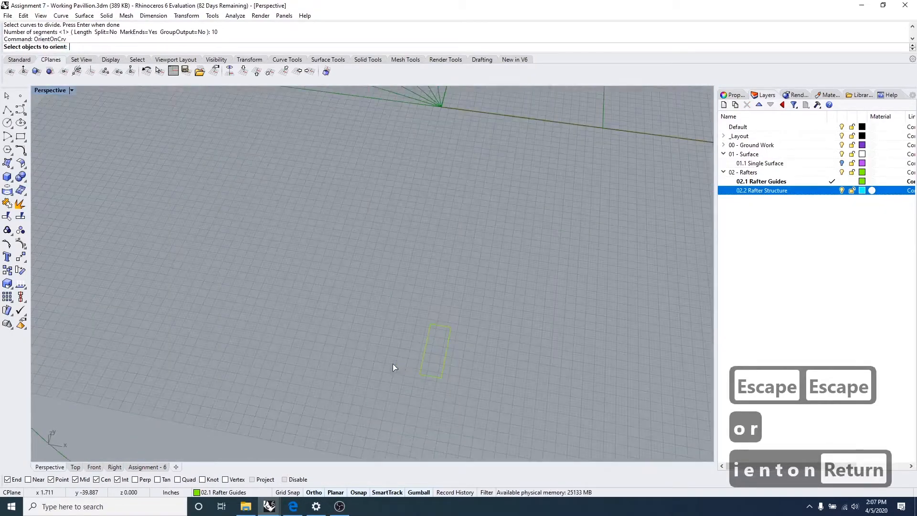
pyautogui.click(446, 354)
pyautogui.press('Return')
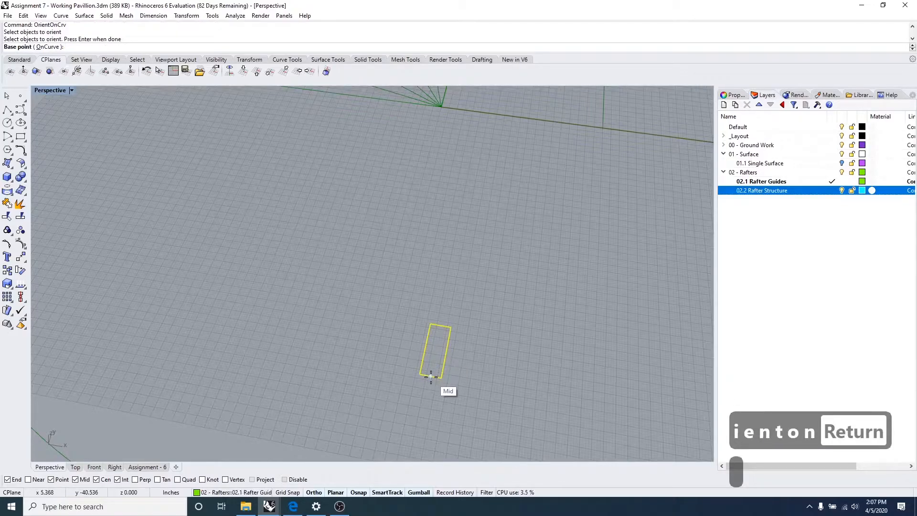
pyautogui.click(429, 376)
# Step: Use the end rafter's divided guide curve as orientation curve and place a rectangle copy at the outer leg's first division point above ground
pyautogui.scroll(-5, 429, 376)
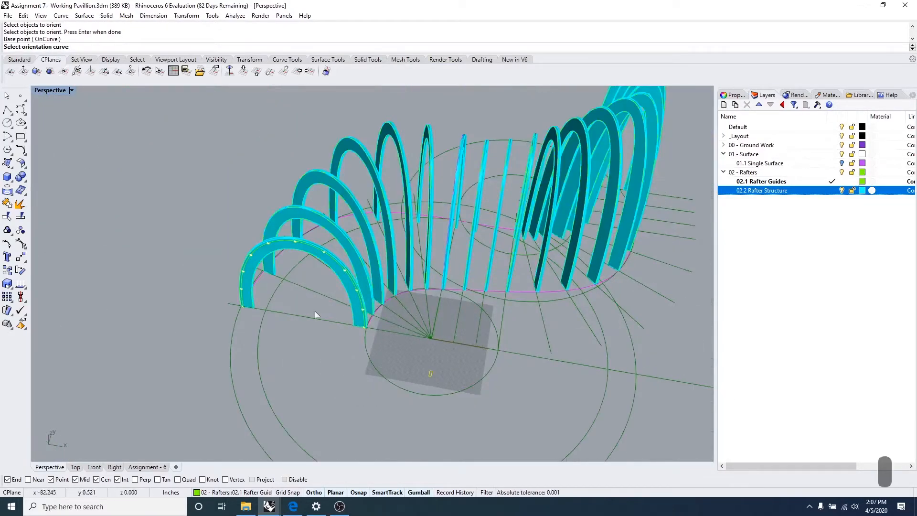
pyautogui.scroll(6, 262, 262)
pyautogui.scroll(-3, 147, 219)
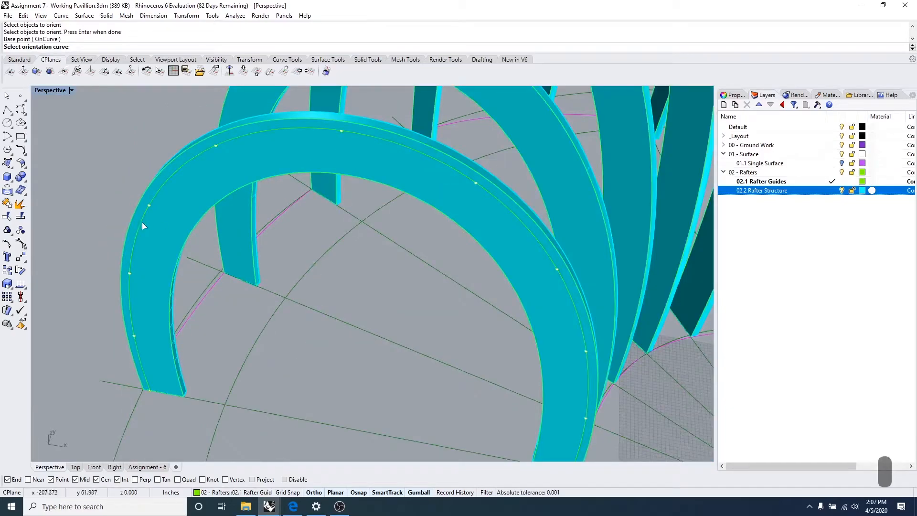
pyautogui.click(143, 223)
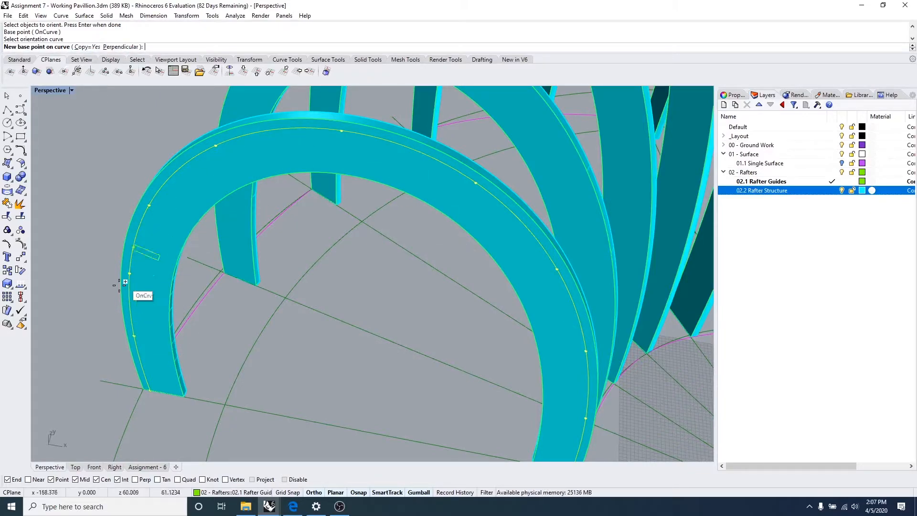
pyautogui.scroll(5, 127, 331)
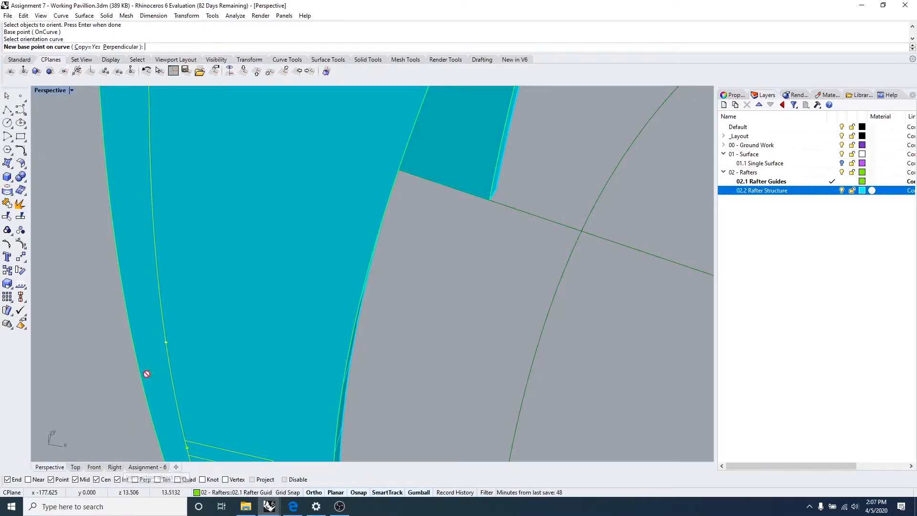
pyautogui.click(167, 342)
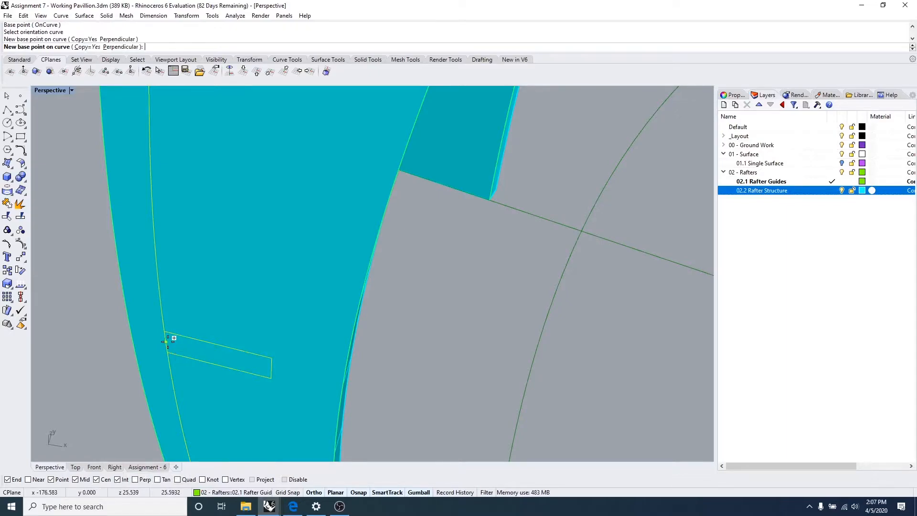
# Step: Place rectangle copies at the second and third division points up the outer leg of the end rafter
pyautogui.scroll(-8, 167, 341)
pyautogui.scroll(8, 169, 285)
pyautogui.scroll(-6, 144, 250)
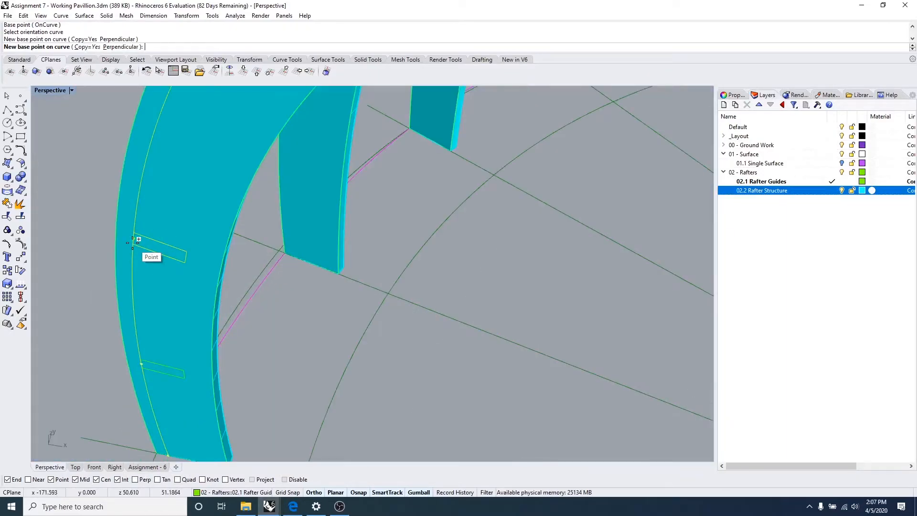
pyautogui.click(138, 236)
pyautogui.scroll(-5, 139, 236)
pyautogui.scroll(5, 158, 196)
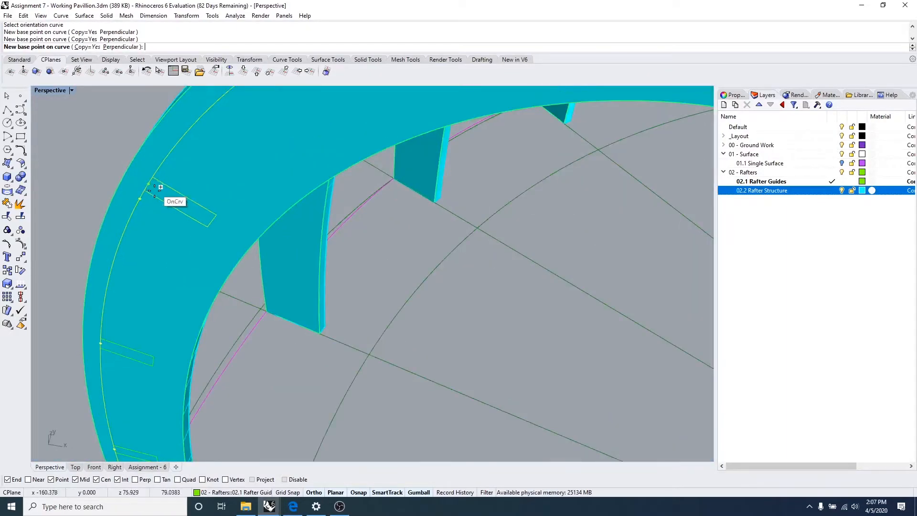
pyautogui.click(151, 198)
pyautogui.scroll(-5, 150, 199)
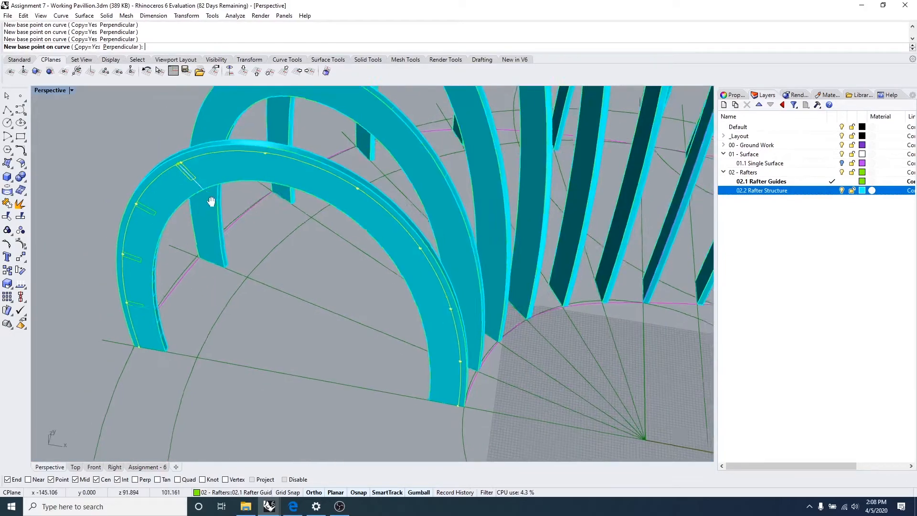
# Step: Place rectangle copies at the remaining division points over the crown and down the inner leg, excluding the curve end, and end the command
pyautogui.scroll(5, 140, 225)
pyautogui.scroll(-5, 133, 234)
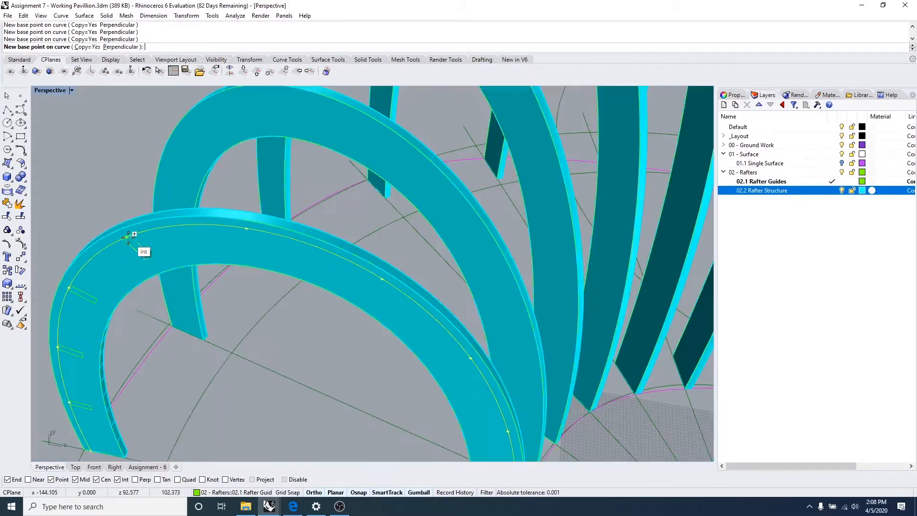
pyautogui.click(247, 229)
pyautogui.click(390, 285)
pyautogui.scroll(3, 444, 325)
pyautogui.click(449, 308)
pyautogui.keyDown('shift'); pyautogui.moveTo(466, 363); pyautogui.dragTo(413, 272, button='right'); pyautogui.keyUp('shift')
pyautogui.click(409, 249)
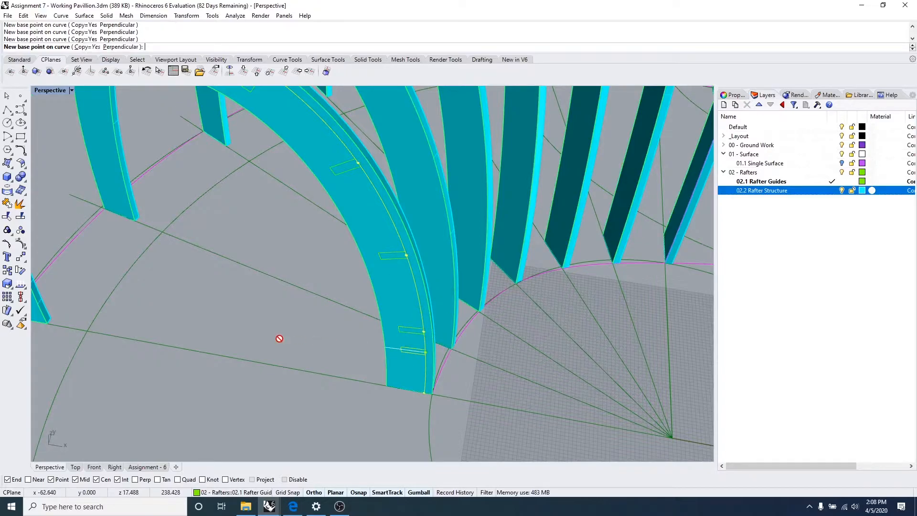
pyautogui.press('Escape')
pyautogui.press('Escape')
pyautogui.scroll(-3, 299, 323)
pyautogui.moveTo(300, 323); pyautogui.dragTo(364, 377, button='right')
pyautogui.press('Escape')
pyautogui.press('Escape')
pyautogui.press('Escape')
pyautogui.scroll(5, 239, 211)
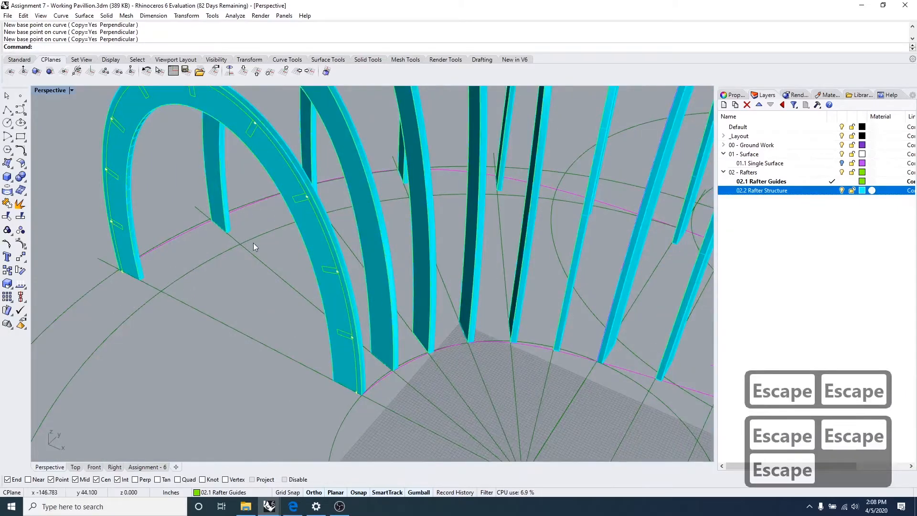
# Step: Examine the notch rectangles on the end rafter's outward face in relation to the faces of the neighbouring rafters
pyautogui.press('Escape')
pyautogui.press('Escape')
pyautogui.moveTo(150, 284); pyautogui.dragTo(158, 309, button='right')
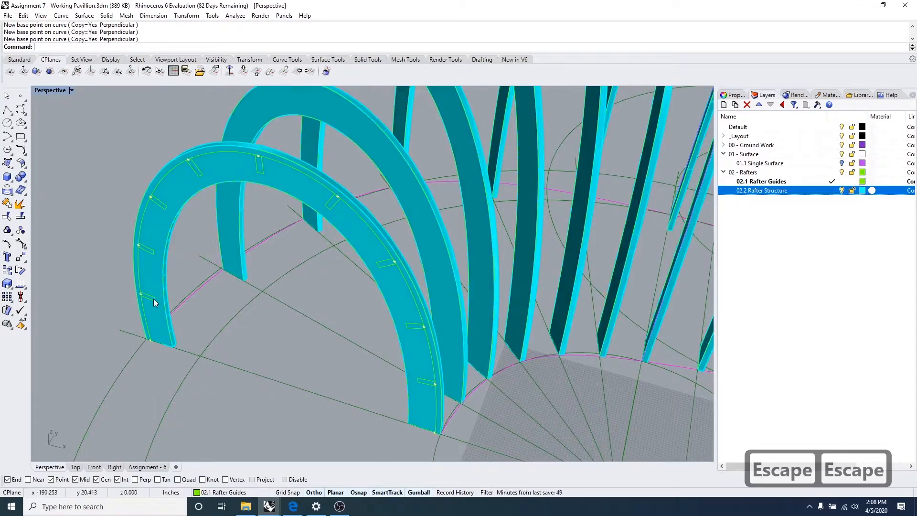
pyautogui.moveTo(419, 388); pyautogui.dragTo(400, 376, button='right')
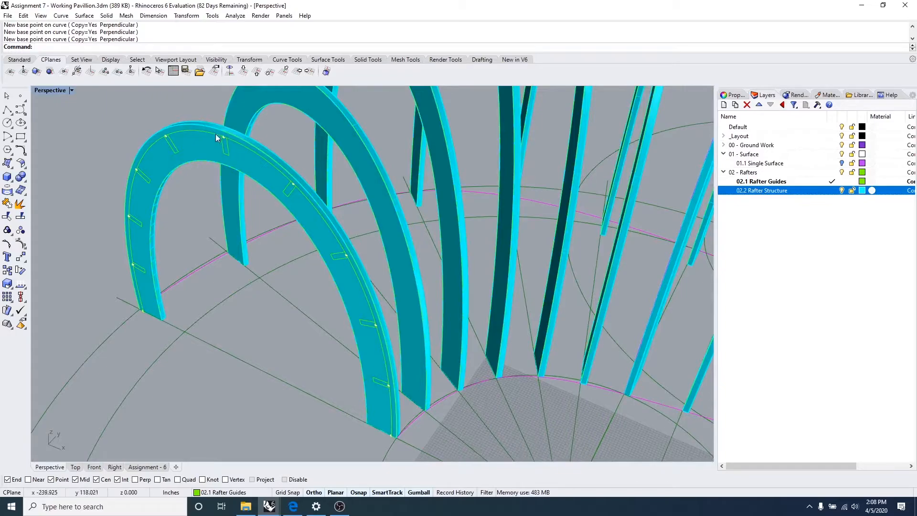
pyautogui.moveTo(317, 214); pyautogui.dragTo(268, 201, button='right')
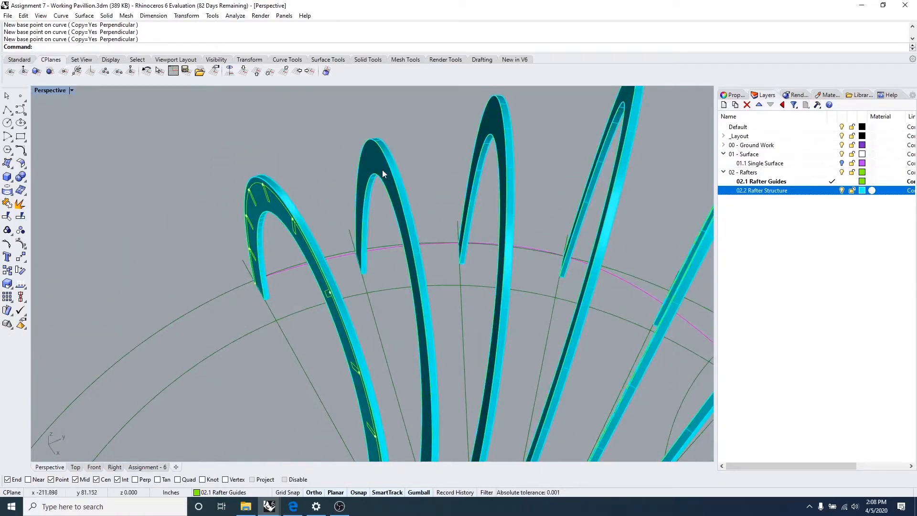
pyautogui.moveTo(380, 172); pyautogui.dragTo(326, 266, button='right')
pyautogui.scroll(4, 299, 149)
pyautogui.moveTo(322, 208); pyautogui.dragTo(283, 203, button='right')
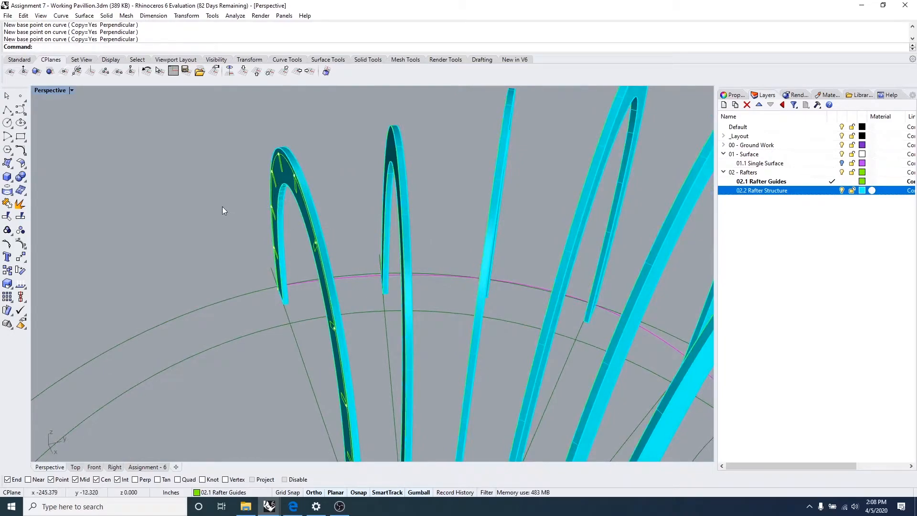
pyautogui.scroll(-3, 227, 219)
pyautogui.moveTo(262, 228); pyautogui.dragTo(262, 260, button='right')
pyautogui.scroll(2, 262, 258)
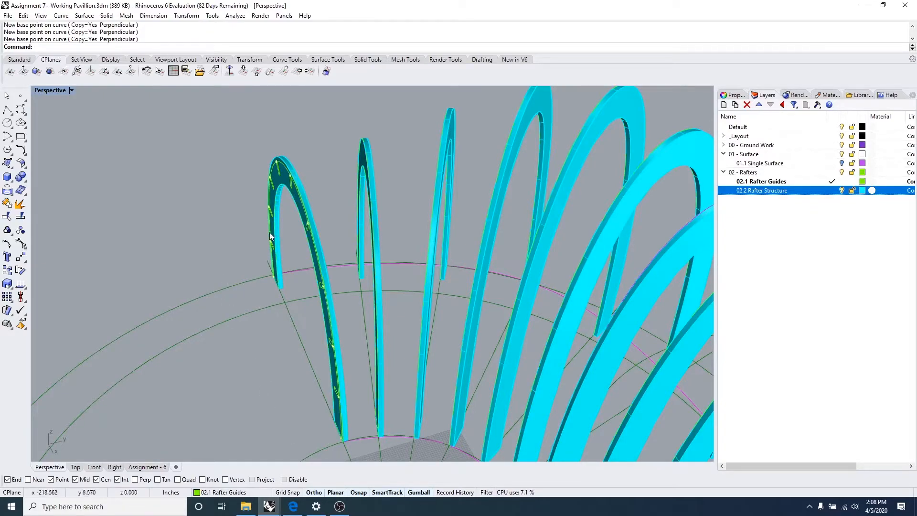
pyautogui.moveTo(274, 179); pyautogui.dragTo(321, 178, button='right')
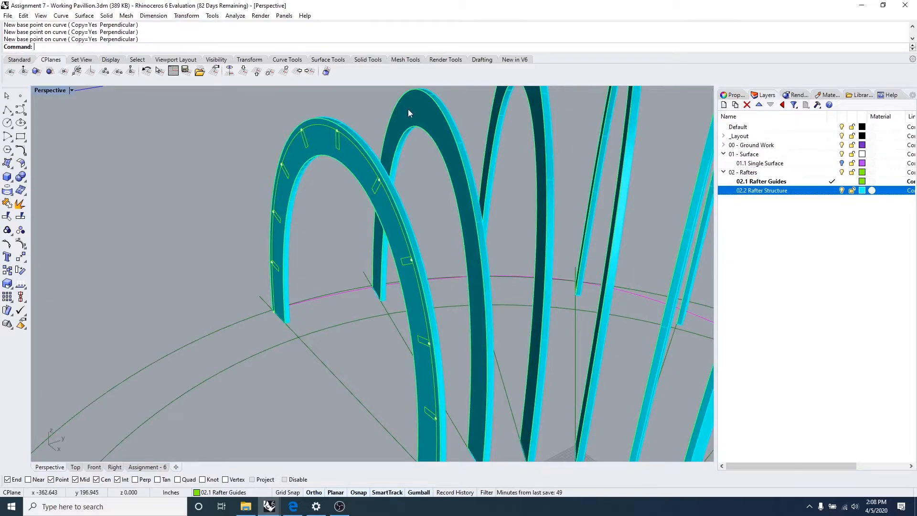
pyautogui.moveTo(408, 109); pyautogui.dragTo(400, 115, button='right')
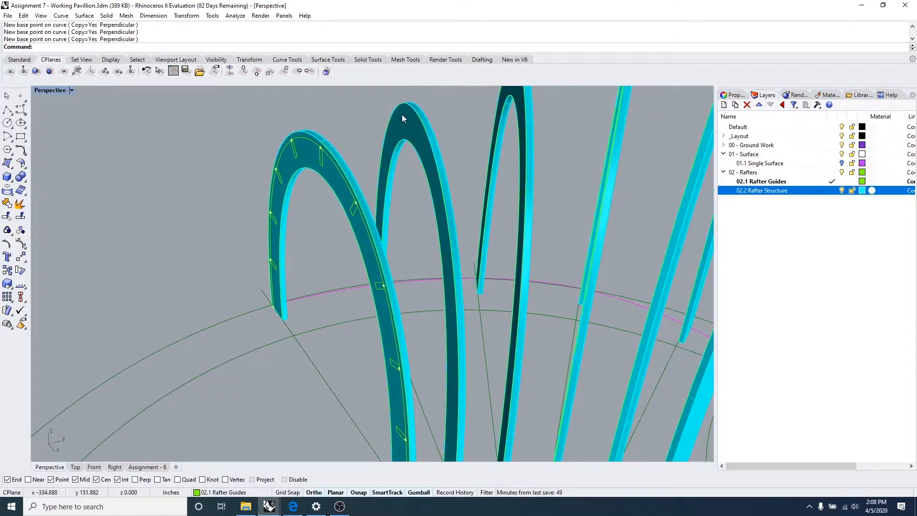
pyautogui.moveTo(313, 138); pyautogui.dragTo(323, 204, button='right')
pyautogui.moveTo(189, 203); pyautogui.dragTo(288, 217, button='right')
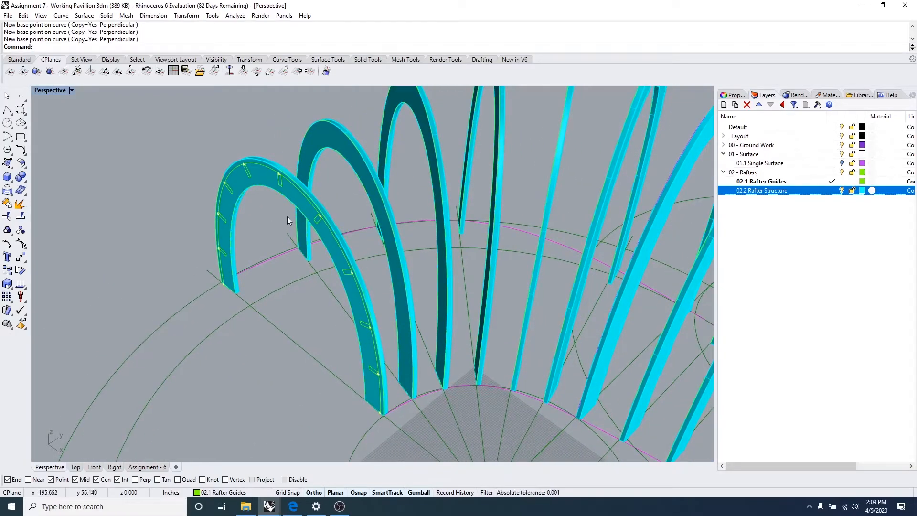
pyautogui.scroll(2, 323, 136)
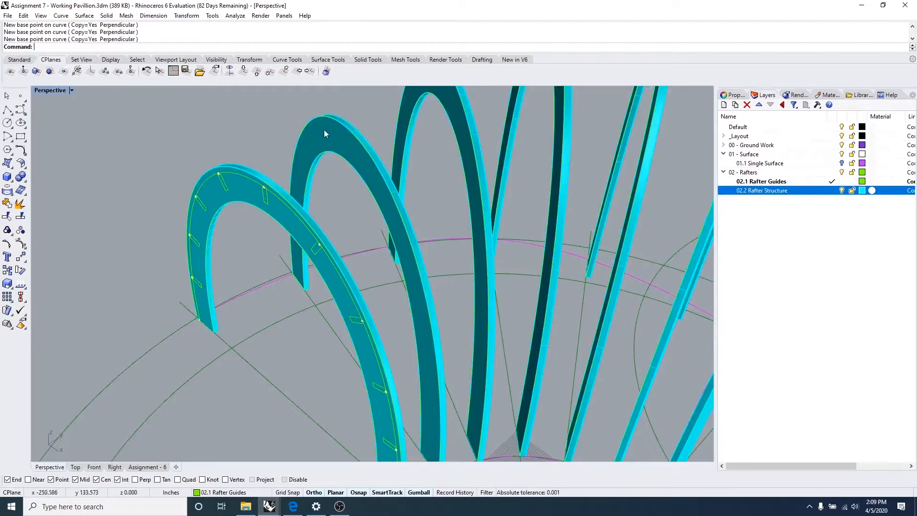
pyautogui.scroll(-3, 325, 168)
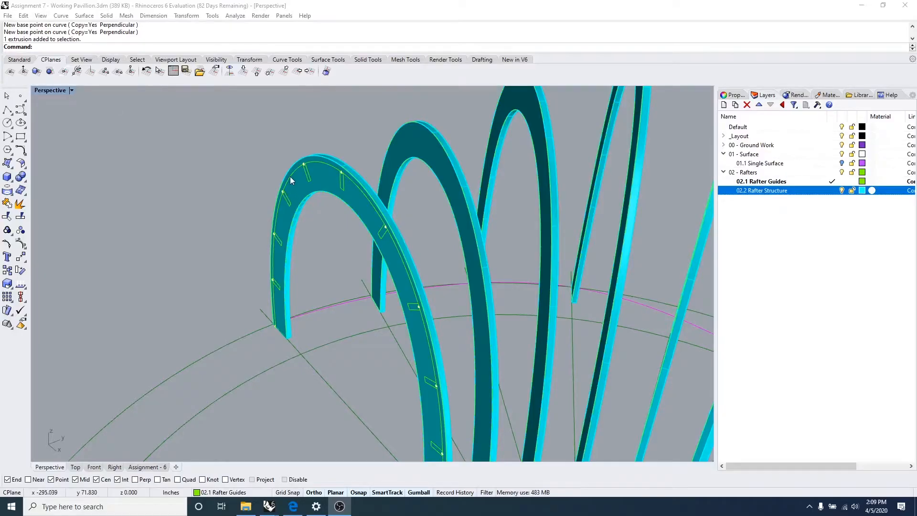
# Step: Delete the guide curve on the end rafter's outward face and the notch rectangles around its crown
pyautogui.click(294, 172)
pyautogui.click(334, 201)
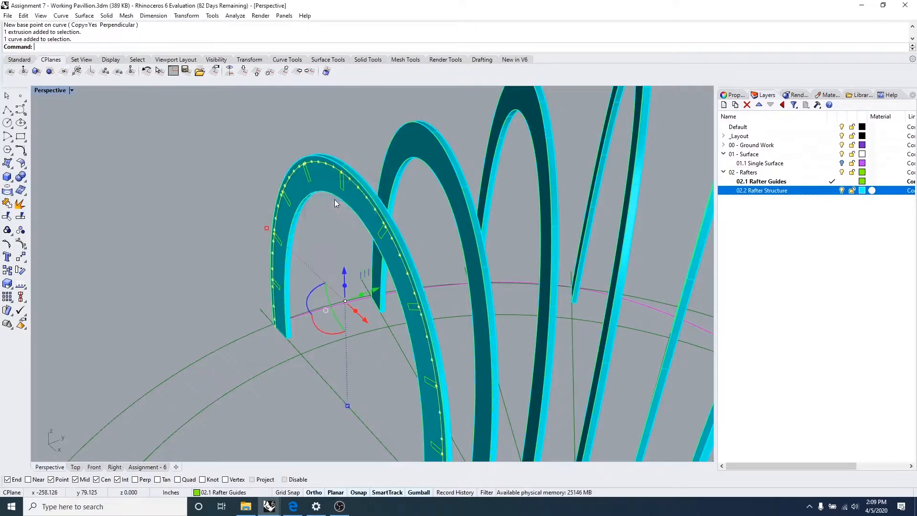
pyautogui.press('Delete')
pyautogui.click(304, 177)
pyautogui.press('Delete')
pyautogui.click(285, 199)
pyautogui.press('Delete')
pyautogui.click(343, 183)
pyautogui.click(372, 206)
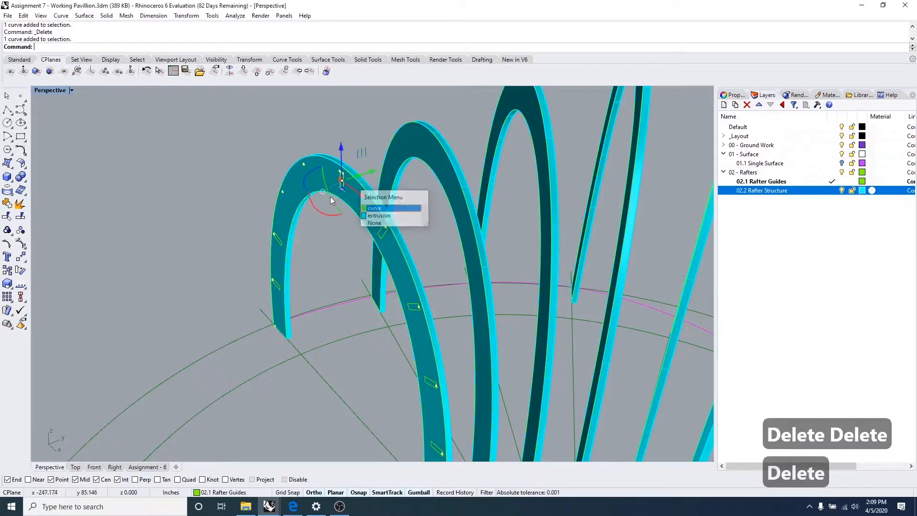
pyautogui.press('Delete')
# Step: Delete the division points around the end rafter's crown and the rectangles and points on its outer leg
pyautogui.scroll(8, 306, 164)
pyautogui.click(249, 239)
pyautogui.press('Delete')
pyautogui.scroll(-6, 500, 239)
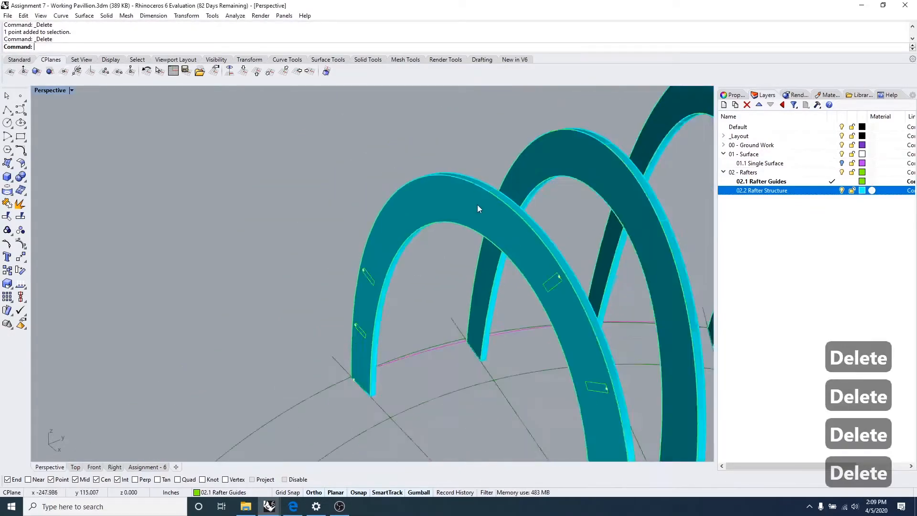
pyautogui.scroll(5, 313, 283)
pyautogui.click(431, 263)
pyautogui.press('Delete')
pyautogui.click(412, 242)
pyautogui.press('Delete')
pyautogui.click(388, 359)
pyautogui.click(389, 357)
pyautogui.press('Delete')
pyautogui.press('Delete')
# Step: Delete the point at the outer leg's foot plus the first rectangle and division point below the crown on the inner side
pyautogui.scroll(-8, 389, 359)
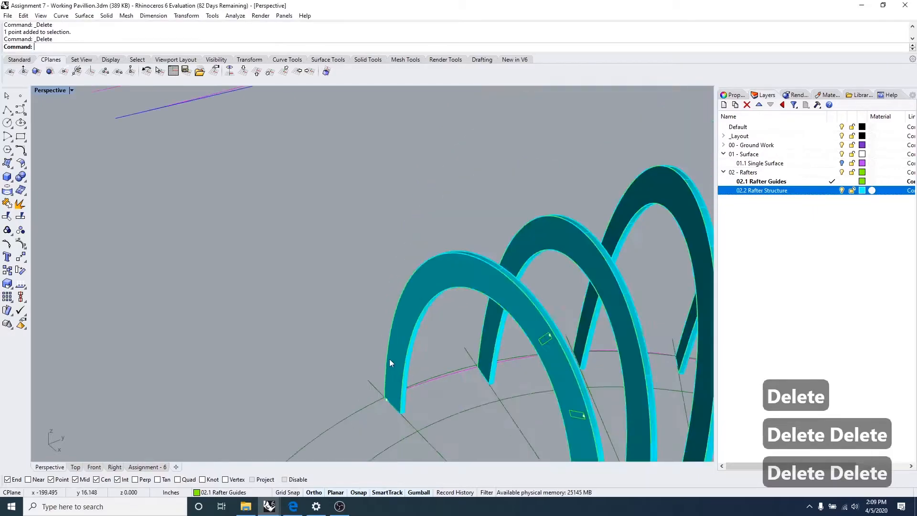
pyautogui.scroll(10, 379, 411)
pyautogui.click(379, 412)
pyautogui.press('Delete')
pyautogui.scroll(-8, 428, 365)
pyautogui.scroll(8, 629, 276)
pyautogui.press('Delete')
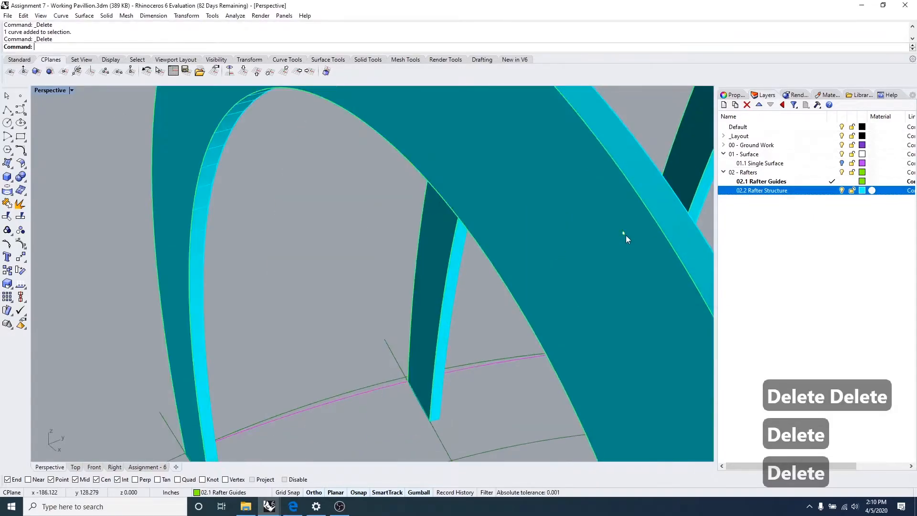
pyautogui.click(625, 234)
pyautogui.press('Delete')
# Step: Delete the next notch rectangles and division points further down the end rafter's inner leg
pyautogui.scroll(-10, 626, 241)
pyautogui.scroll(10, 632, 289)
pyautogui.click(521, 229)
pyautogui.press('Delete')
pyautogui.press('Delete')
pyautogui.scroll(-5, 525, 234)
pyautogui.click(540, 246)
pyautogui.press('Delete')
pyautogui.press('Delete')
pyautogui.scroll(5, 551, 267)
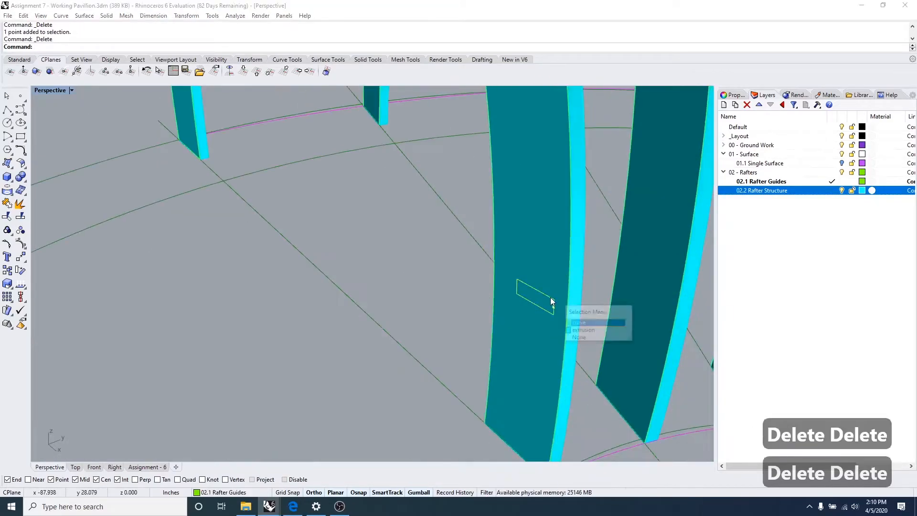
# Step: Delete the lowest notch rectangle and the remaining division points near the foot of the end rafter's inner leg
pyautogui.click(548, 299)
pyautogui.press('Delete')
pyautogui.press('Delete')
pyautogui.scroll(-5, 532, 394)
pyautogui.scroll(8, 532, 392)
pyautogui.click(543, 392)
pyautogui.click(570, 418)
pyautogui.press('Delete')
# Step: Offset the outer edge curve of the end rafter's inward-facing side 2 inches toward the inside of the rafter
pyautogui.scroll(-12, 549, 394)
pyautogui.moveTo(526, 231); pyautogui.dragTo(383, 244, button='right')
pyautogui.write('offset')
pyautogui.press('Return')
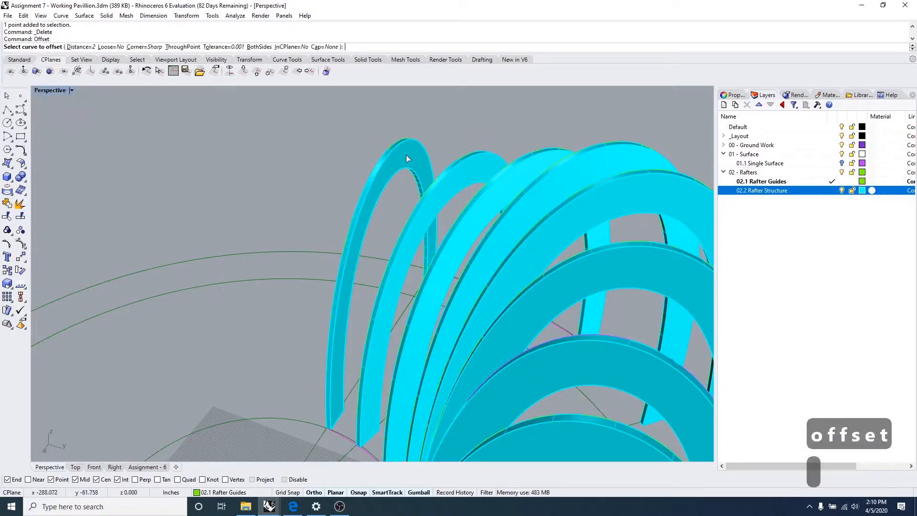
pyautogui.click(404, 160)
pyautogui.click(404, 161)
pyautogui.press('Escape')
pyautogui.press('Escape')
# Step: Offset the outer edge curve of the second rafter, on the face toward the end rafter, inward by 2 inches
pyautogui.moveTo(405, 157); pyautogui.dragTo(543, 147, button='right')
pyautogui.rightClick(544, 147)
pyautogui.click(558, 156)
pyautogui.click(572, 182)
pyautogui.click(528, 186)
pyautogui.press('Escape')
pyautogui.press('Escape')
# Step: Run Divide on one of the two new offset guide curves to place equally spaced points along it
pyautogui.moveTo(528, 186); pyautogui.dragTo(233, 116, button='right')
pyautogui.press('Escape')
pyautogui.press('Escape')
pyautogui.write('divie')
pyautogui.press('space')
pyautogui.click(408, 239)
pyautogui.scroll(5, 328, 199)
pyautogui.rightClick(327, 199)
pyautogui.press('Escape')
pyautogui.press('Escape')
pyautogui.press('Escape')
pyautogui.press('Escape')
pyautogui.press('Escape')
# Step: Divide the other new offset guide curve into equal segments marked with points
pyautogui.write('divide')
pyautogui.press('Return')
pyautogui.press('Escape')
pyautogui.press('Escape')
pyautogui.press('space')
pyautogui.click(232, 100)
pyautogui.rightClick(232, 100)
pyautogui.rightClick(232, 101)
pyautogui.press('Escape')
pyautogui.press('Escape')
pyautogui.press('Escape')
# Step: Place a text dot reading "reference point" at the lower short edge of the small rectangle near the origin
pyautogui.moveTo(336, 216); pyautogui.dragTo(489, 298, button='right')
pyautogui.press('Escape')
pyautogui.press('Escape')
pyautogui.press('Escape')
pyautogui.press('Escape')
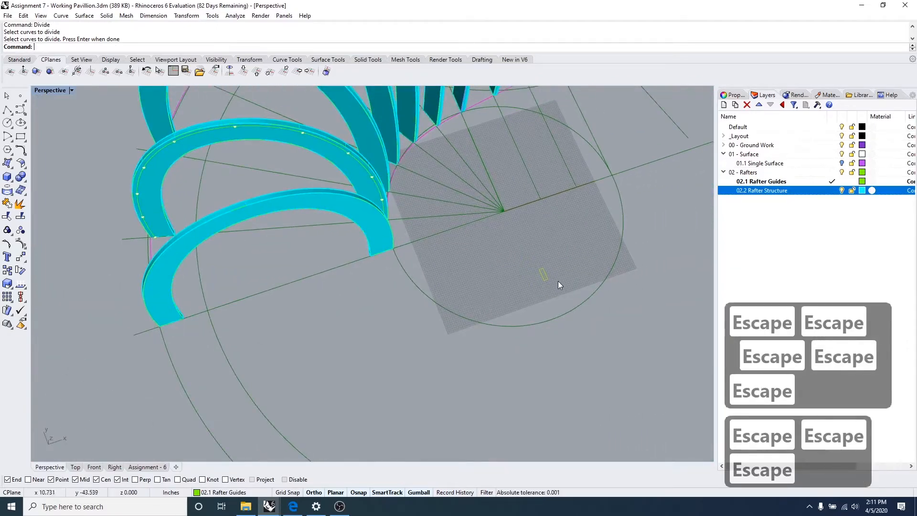
pyautogui.scroll(10, 558, 287)
pyautogui.write('dot')
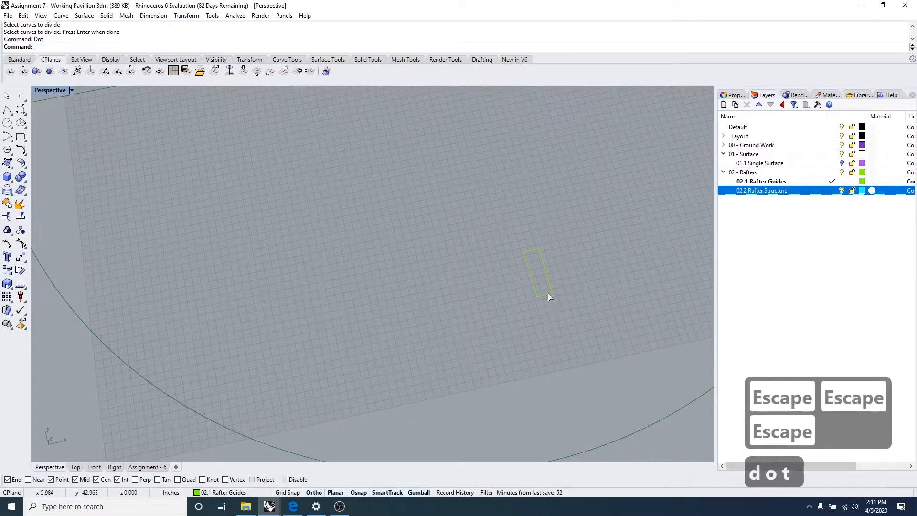
pyautogui.press('Return')
pyautogui.write('reference point')
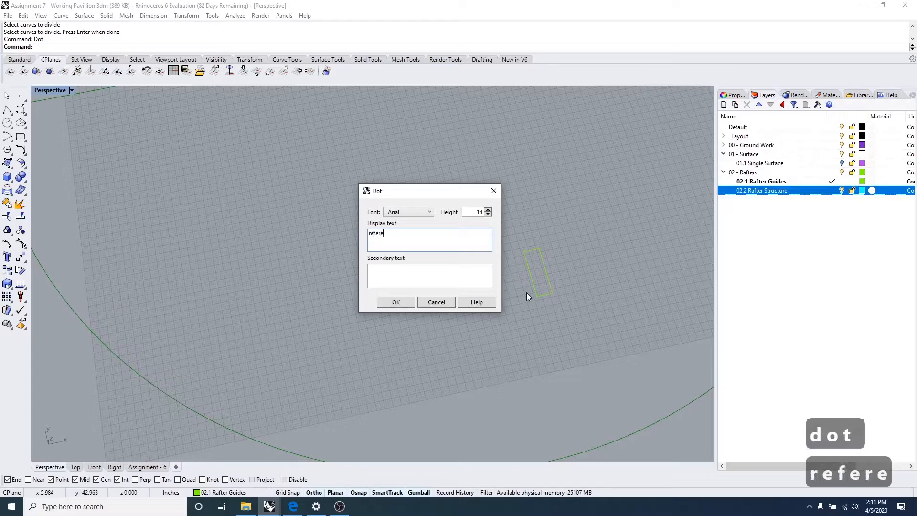
pyautogui.press('Return')
pyautogui.click(399, 301)
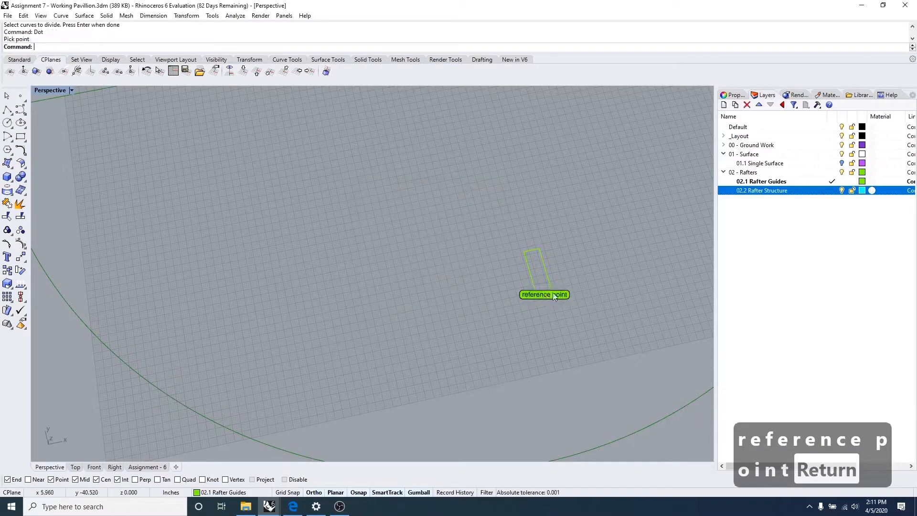
pyautogui.click(553, 294)
pyautogui.press('Escape')
pyautogui.press('Escape')
# Step: Move the "reference point" text dot slightly below the rectangle so the short edge is clear
pyautogui.click(549, 295)
pyautogui.scroll(3, 542, 276)
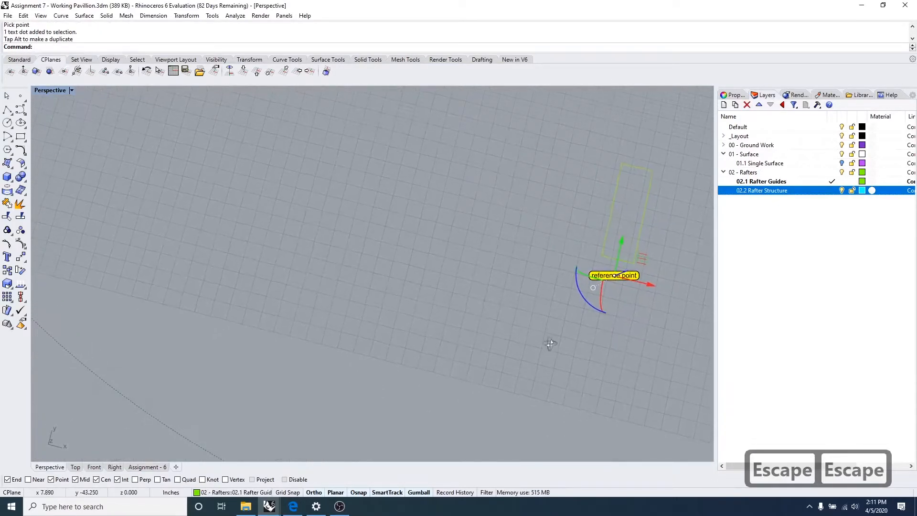
pyautogui.press('Escape')
pyautogui.press('Escape')
pyautogui.press('Escape')
pyautogui.press('Escape')
# Step: Start OrientOnCrv on the small rectangle, using the midpoint of the short edge beside the text dot as base point
pyautogui.write('orient')
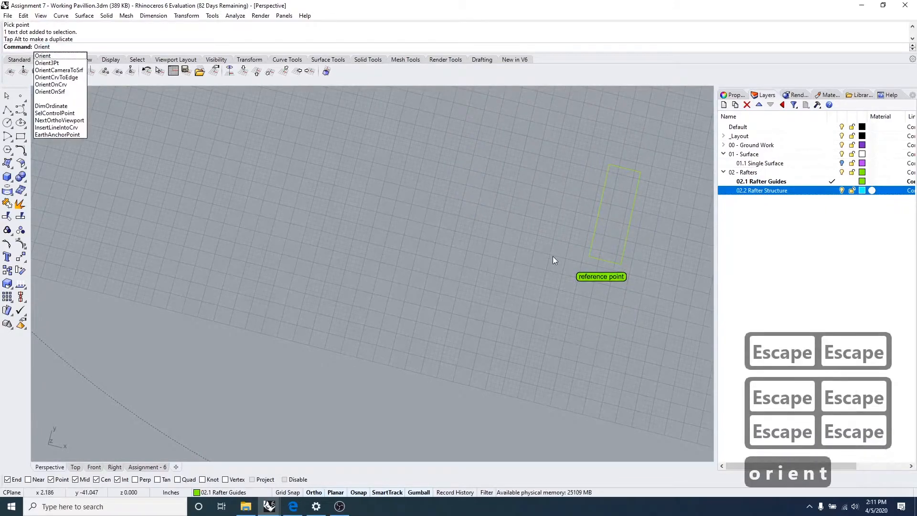
pyautogui.write('o')
pyautogui.press('Return')
pyautogui.click(592, 257)
pyautogui.press('space')
pyautogui.click(604, 261)
pyautogui.scroll(-12, 603, 259)
pyautogui.moveTo(530, 248); pyautogui.dragTo(491, 201, button='right')
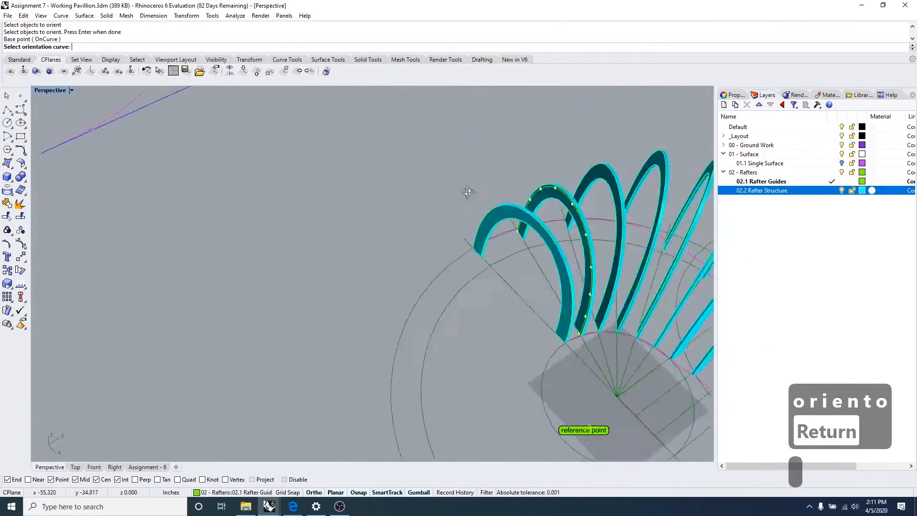
# Step: Use the second rafter's divided guide curve as orientation curve and place rectangle copies at the first division points up the outer leg
pyautogui.scroll(3, 491, 201)
pyautogui.click(498, 166)
pyautogui.scroll(4, 517, 180)
pyautogui.click(519, 115)
pyautogui.moveTo(520, 115); pyautogui.dragTo(377, 215, button='right')
pyautogui.click(491, 170)
# Step: Place rectangle copies at the second rafter's remaining division points over the crown and down the inner leg, and end the command
pyautogui.moveTo(491, 170); pyautogui.dragTo(568, 144, button='right')
pyautogui.moveTo(390, 186); pyautogui.dragTo(423, 186, button='right')
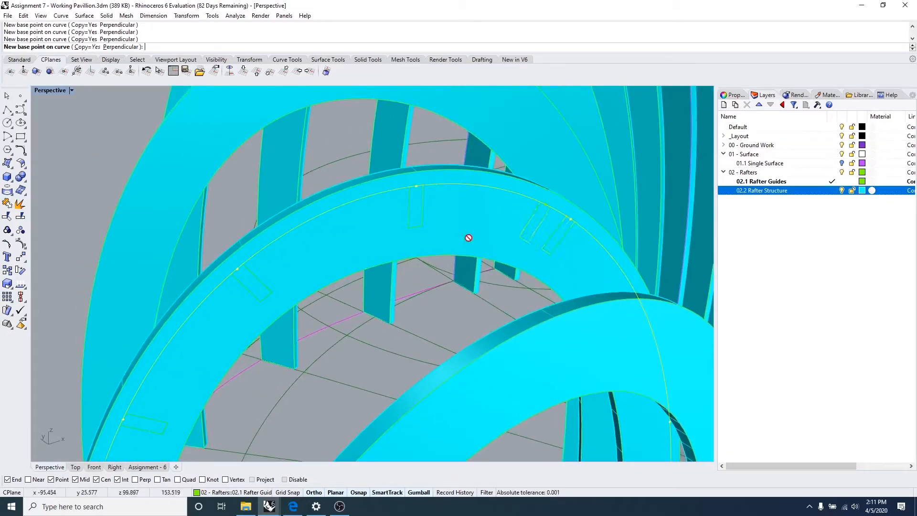
pyautogui.moveTo(467, 237); pyautogui.dragTo(503, 176, button='right')
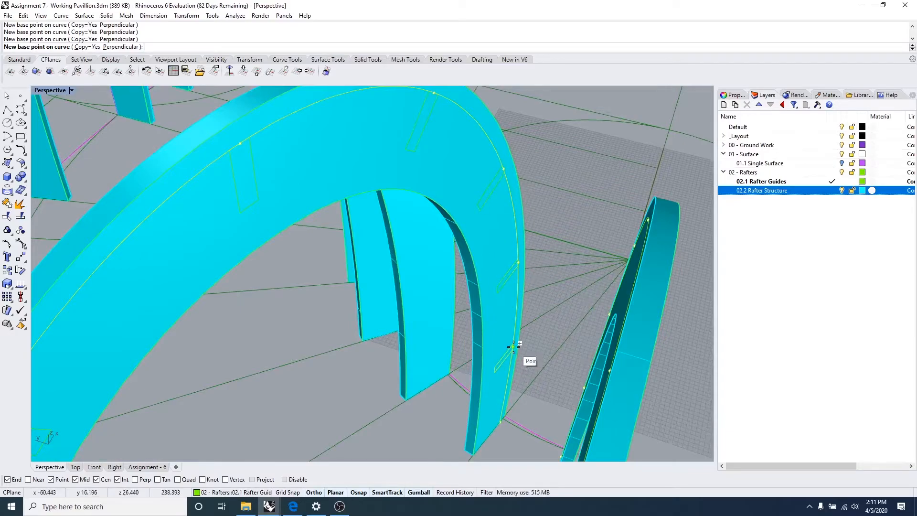
pyautogui.click(513, 347)
pyautogui.scroll(-6, 396, 271)
pyautogui.press('Return')
# Step: Restart OrientOnCrv on the same small rectangle, with its reference-point edge midpoint as base point again
pyautogui.press('Return')
pyautogui.scroll(8, 620, 266)
pyautogui.click(612, 272)
pyautogui.press('Return')
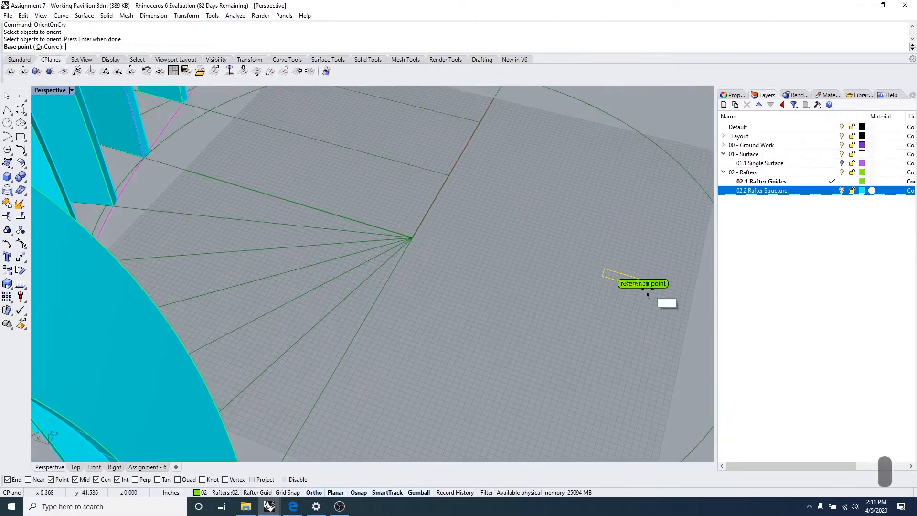
pyautogui.scroll(-3, 648, 294)
pyautogui.click(575, 247)
# Step: Use the first rafter's divided guide curve as orientation curve and place rectangle copies at the first division points up the inner leg
pyautogui.scroll(-5, 575, 247)
pyautogui.scroll(8, 395, 140)
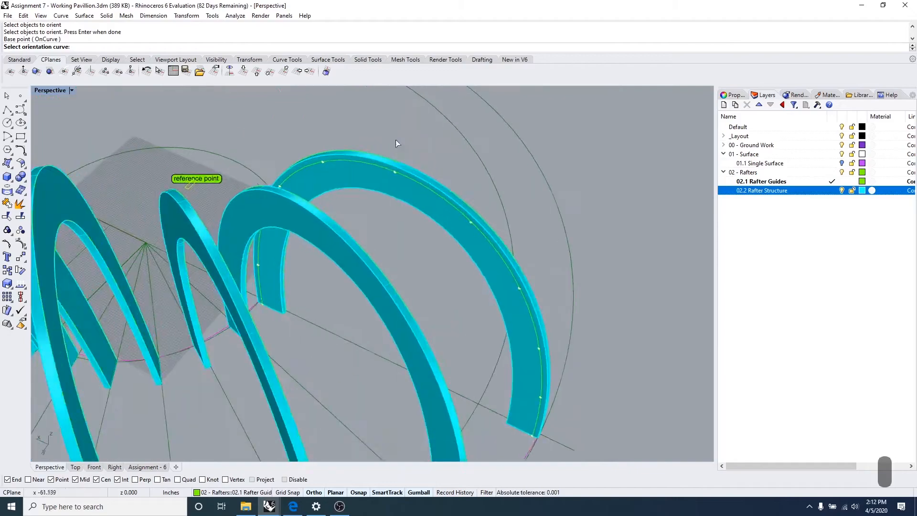
pyautogui.scroll(2, 395, 143)
pyautogui.click(368, 179)
pyautogui.scroll(5, 365, 180)
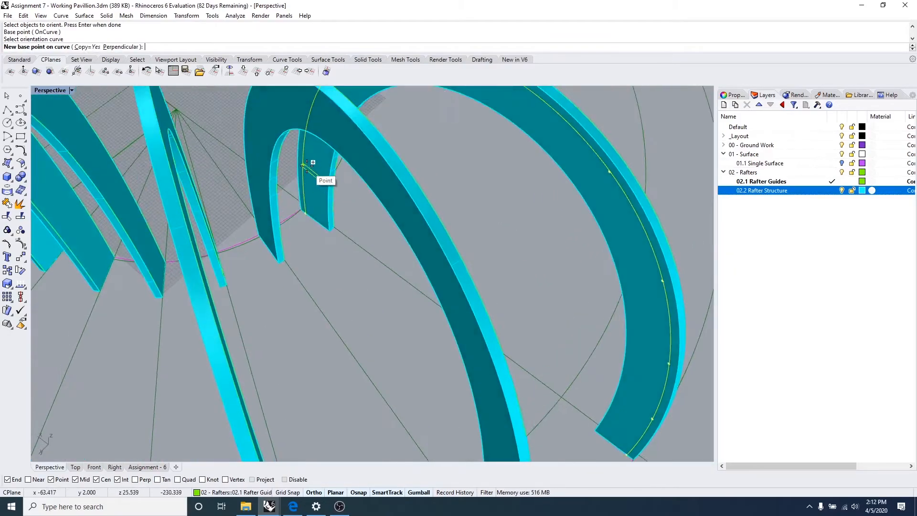
pyautogui.click(310, 163)
pyautogui.scroll(-6, 394, 135)
pyautogui.scroll(6, 311, 195)
pyautogui.click(311, 195)
pyautogui.click(325, 179)
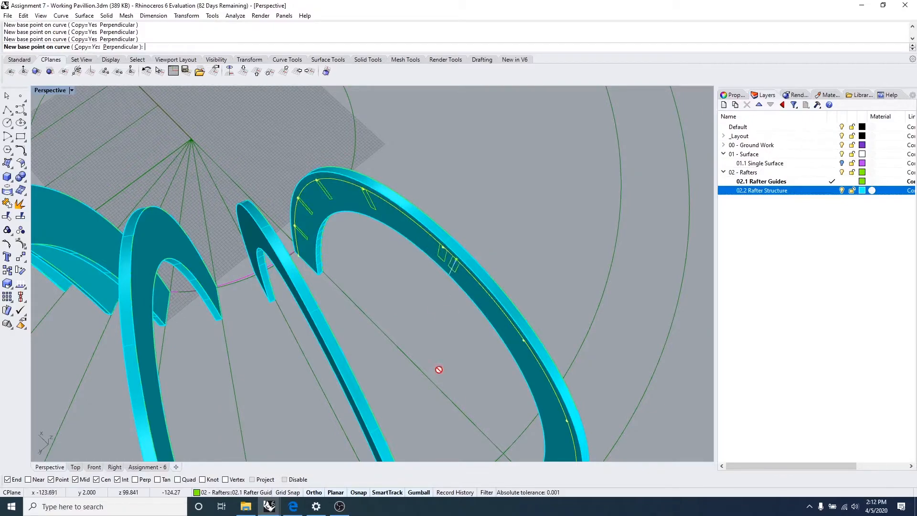
# Step: Place rectangle copies at the first rafter's remaining division points over the crown and down the outer leg, and end the command
pyautogui.scroll(-5, 436, 341)
pyautogui.scroll(7, 375, 307)
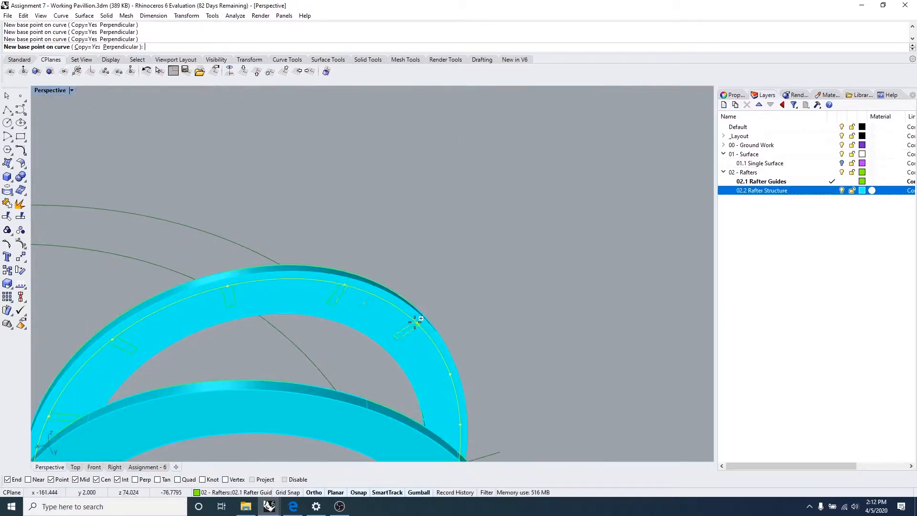
pyautogui.scroll(-5, 498, 403)
pyautogui.scroll(6, 608, 342)
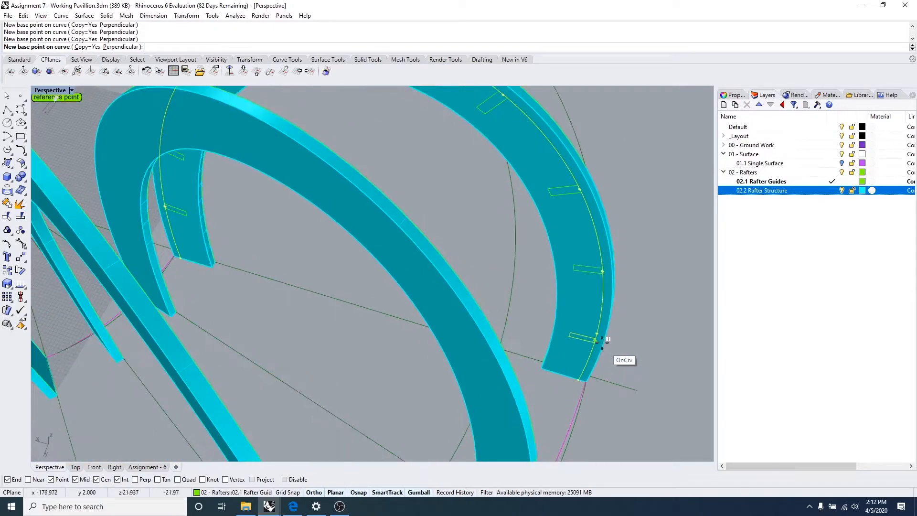
pyautogui.moveTo(497, 322); pyautogui.dragTo(327, 311, button='right')
pyautogui.press('Return')
pyautogui.scroll(-7, 324, 274)
pyautogui.press('Escape')
pyautogui.press('Escape')
pyautogui.press('Escape')
# Step: Examine how the notch rectangles are oriented around the crowns of the first two rafters and compare the facing sides
pyautogui.moveTo(458, 354); pyautogui.dragTo(351, 401, button='right')
pyautogui.scroll(7, 388, 351)
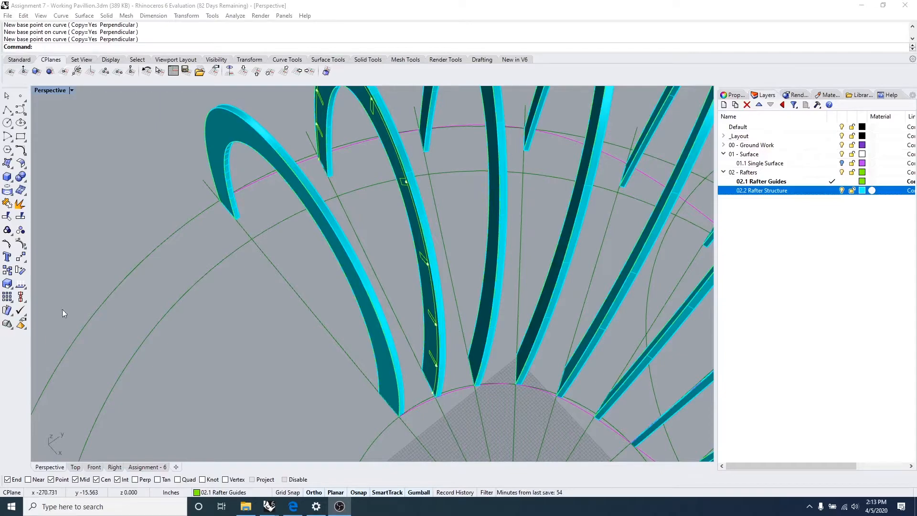
pyautogui.moveTo(440, 375); pyautogui.dragTo(337, 337, button='right')
pyautogui.scroll(2, 420, 191)
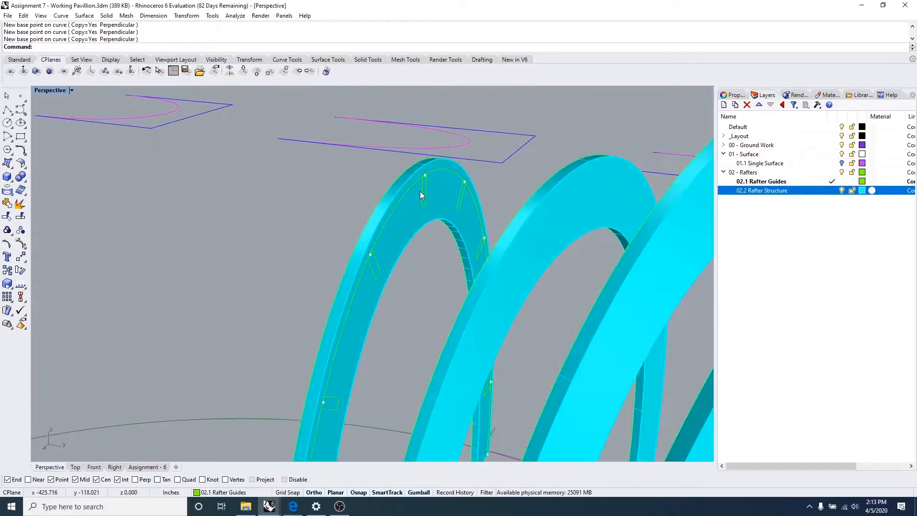
pyautogui.scroll(2, 435, 204)
pyautogui.scroll(2, 497, 179)
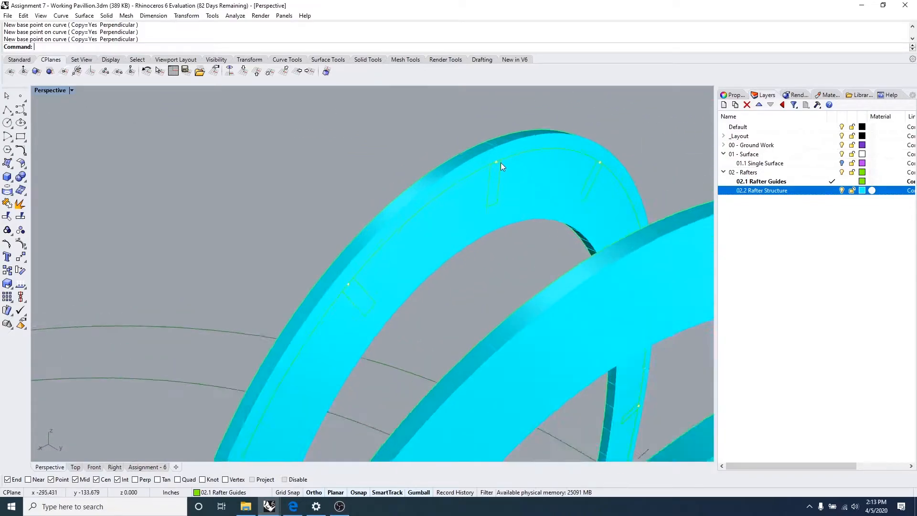
pyautogui.scroll(-3, 449, 217)
pyautogui.moveTo(411, 227); pyautogui.dragTo(310, 253, button='right')
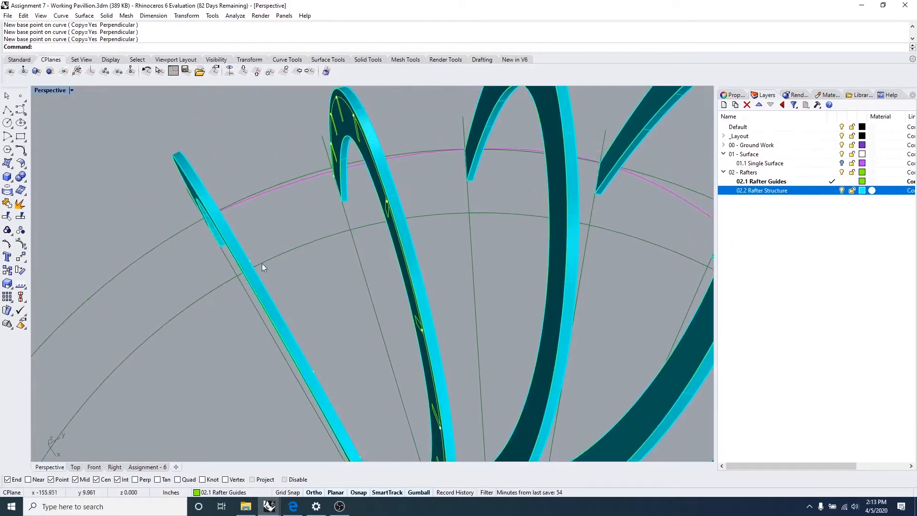
pyautogui.moveTo(250, 261); pyautogui.dragTo(255, 289, button='right')
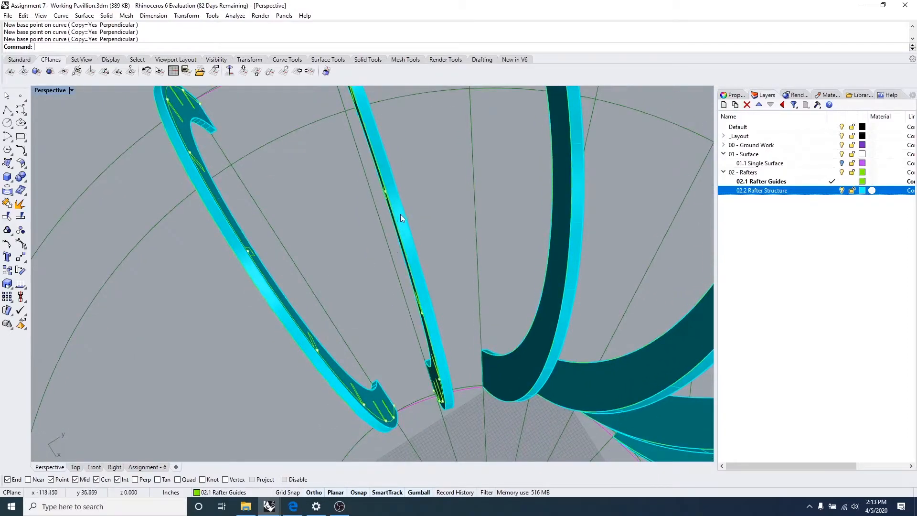
pyautogui.moveTo(377, 219); pyautogui.dragTo(406, 231, button='right')
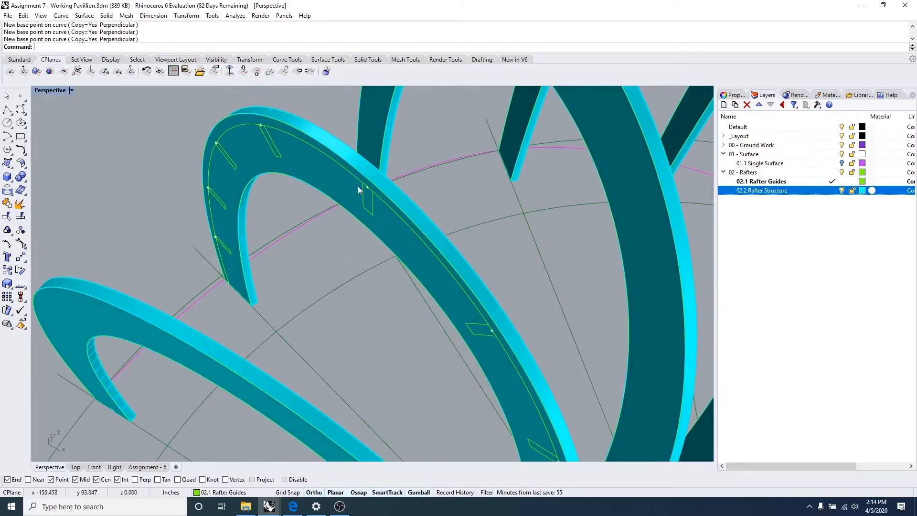
pyautogui.moveTo(268, 194); pyautogui.dragTo(221, 241, button='right')
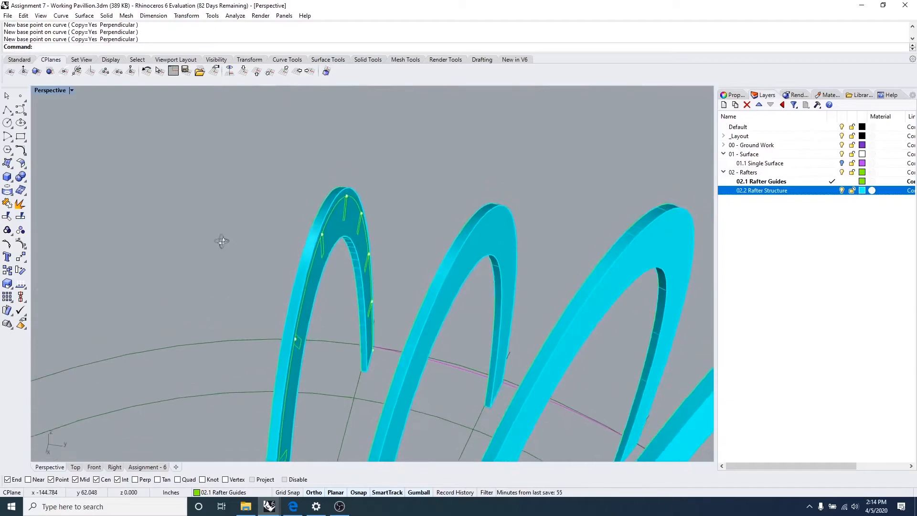
pyautogui.scroll(4, 352, 211)
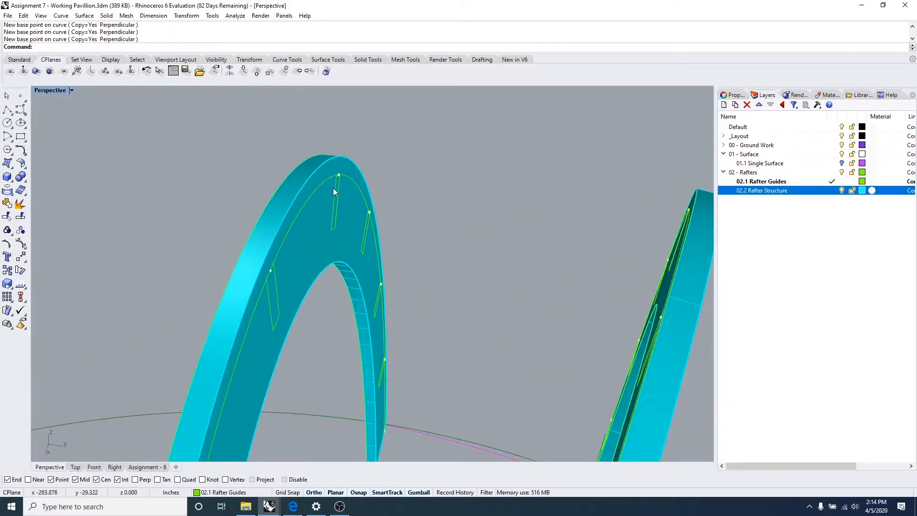
pyautogui.moveTo(334, 210); pyautogui.dragTo(341, 219, button='right')
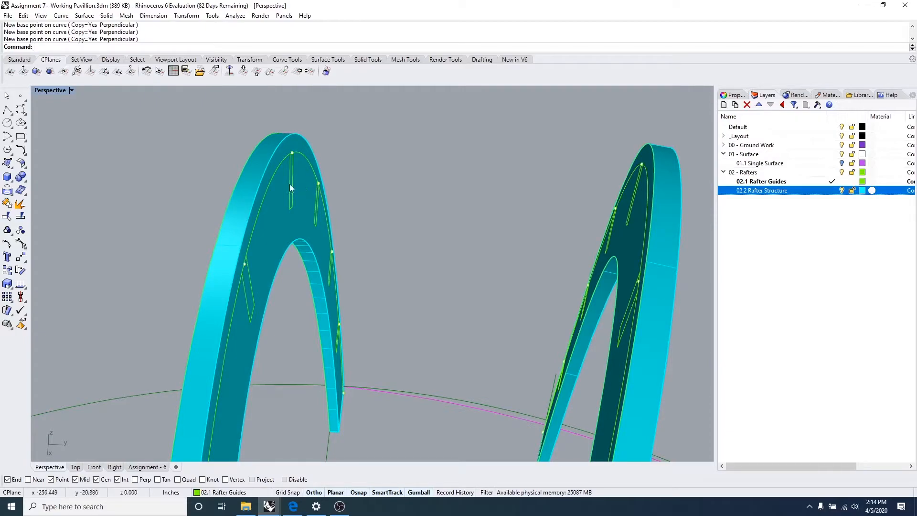
pyautogui.moveTo(311, 203); pyautogui.dragTo(293, 177, button='right')
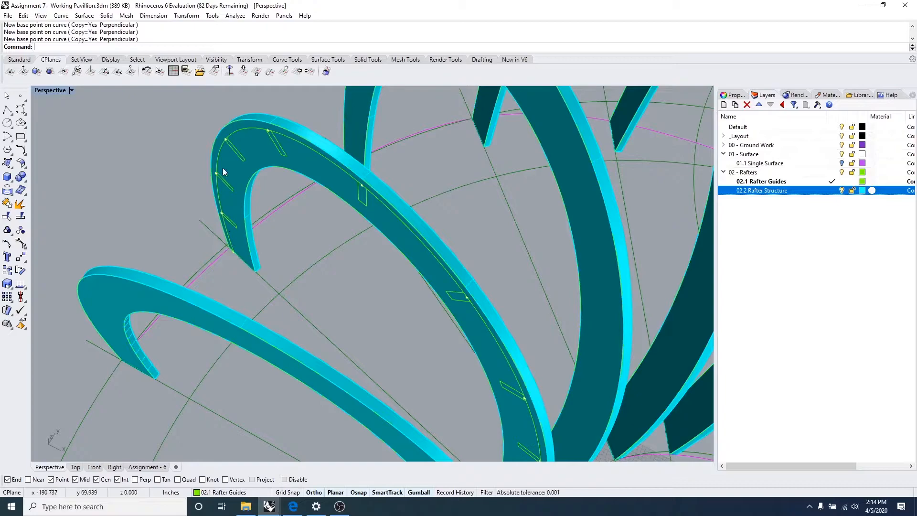
pyautogui.moveTo(458, 248); pyautogui.dragTo(413, 293, button='right')
pyautogui.scroll(3, 386, 285)
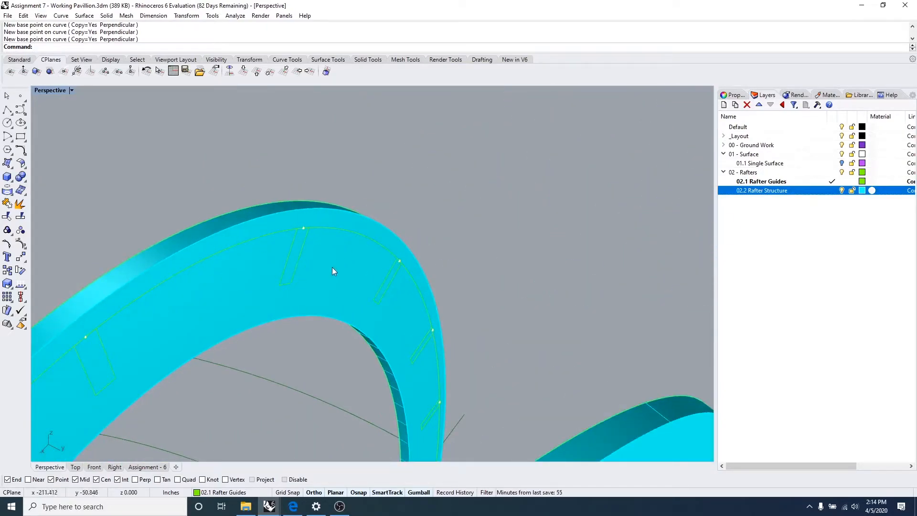
pyautogui.scroll(-3, 315, 284)
pyautogui.scroll(4, 305, 293)
pyautogui.scroll(-3, 335, 286)
# Step: Inspect the lowest notch rectangles at the outer feet of the two facing rafters and how they line up
pyautogui.moveTo(560, 342); pyautogui.dragTo(290, 375, button='right')
pyautogui.keyDown('shift'); pyautogui.moveTo(370, 379); pyautogui.dragTo(373, 190, button='right'); pyautogui.keyUp('shift')
pyautogui.scroll(-5, 398, 385)
pyautogui.moveTo(398, 386); pyautogui.dragTo(361, 273, button='right')
pyautogui.scroll(5, 444, 406)
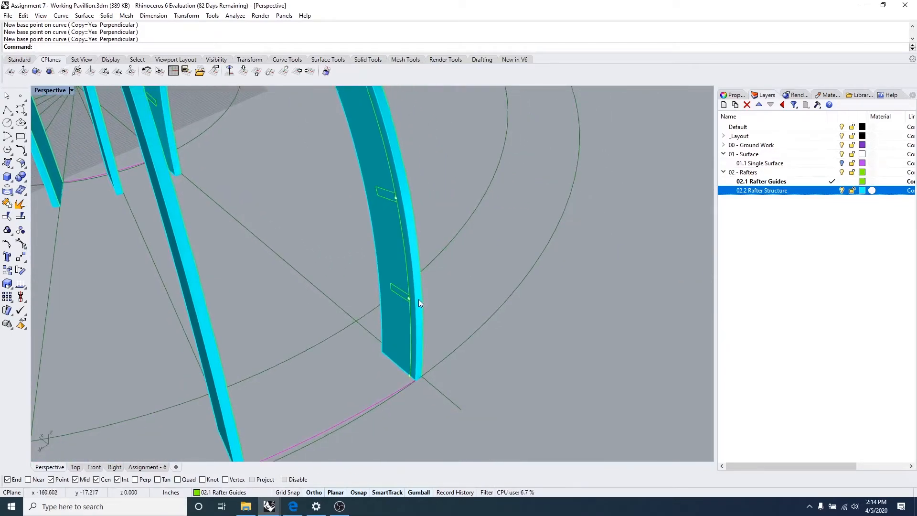
pyautogui.moveTo(419, 299); pyautogui.dragTo(376, 288, button='right')
pyautogui.click(385, 293)
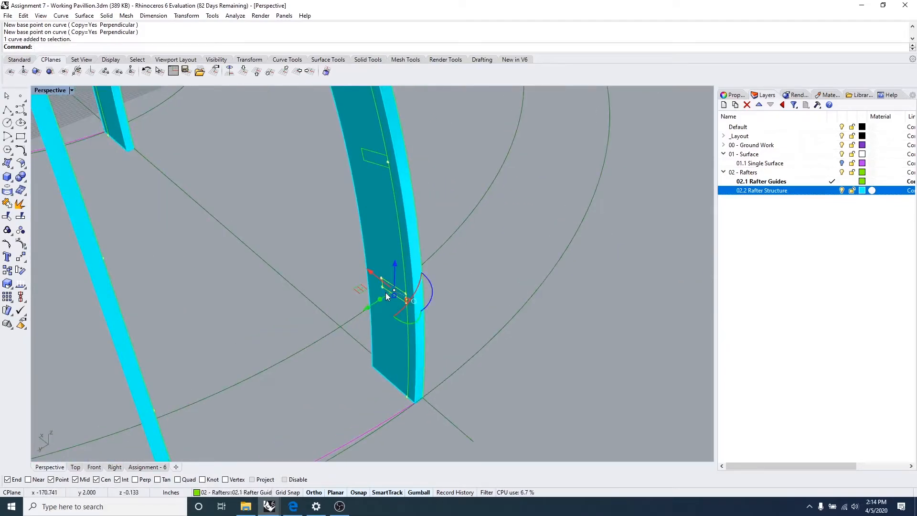
pyautogui.press('Escape')
pyautogui.press('Escape')
pyautogui.press('Escape')
pyautogui.moveTo(397, 294); pyautogui.dragTo(398, 335, button='right')
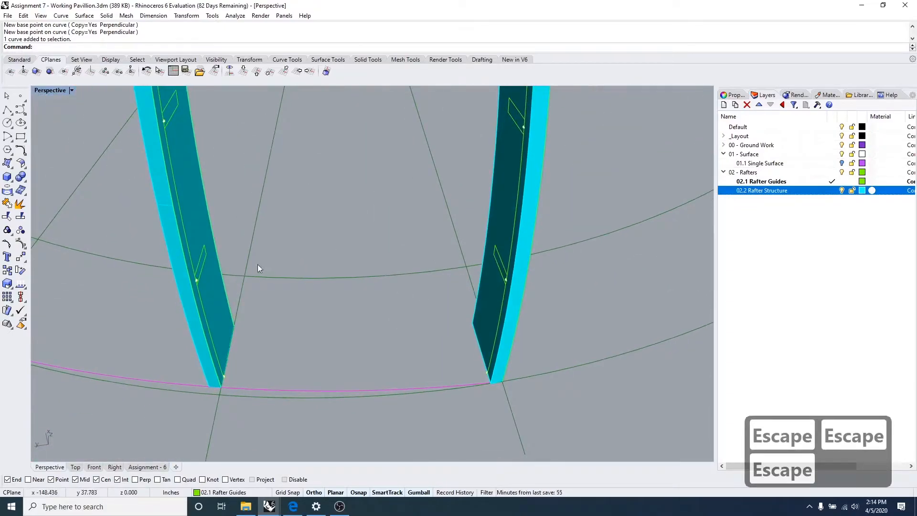
pyautogui.press('Escape')
pyautogui.press('Escape')
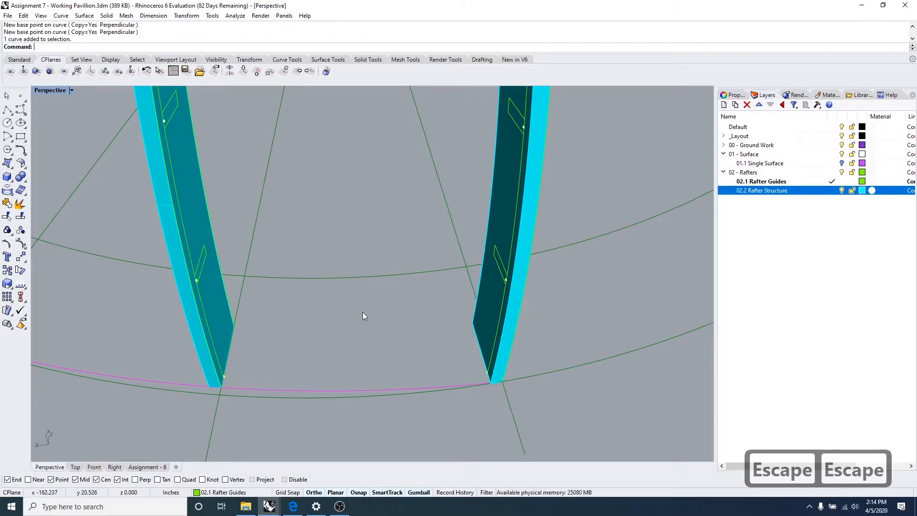
# Step: Try to extrude the first rafter's lowest outer notch rectangle straight across to the second rafter as a solid with ExtrudeCrv
pyautogui.write('extr')
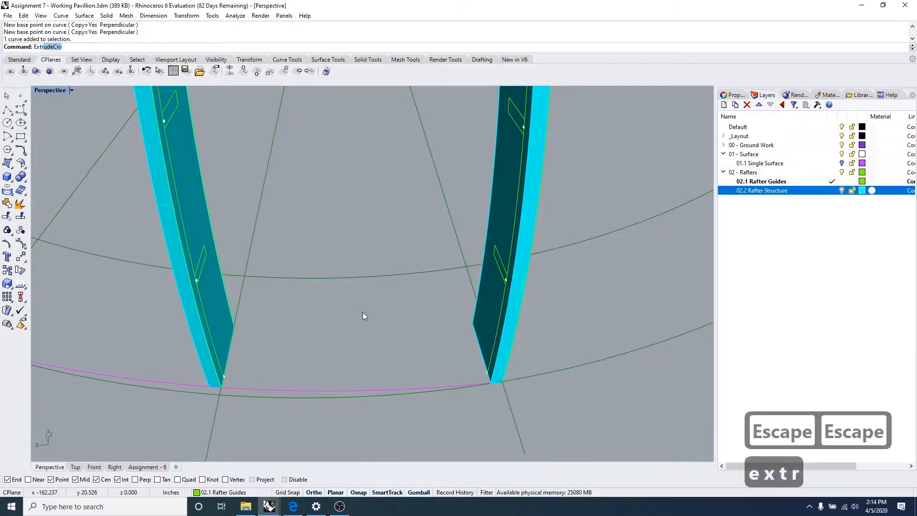
pyautogui.write('u')
pyautogui.press('Return')
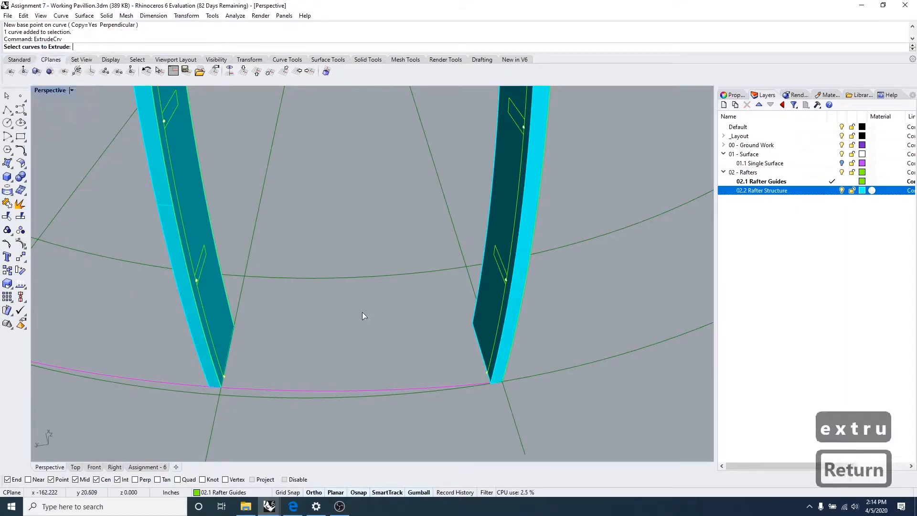
pyautogui.click(496, 255)
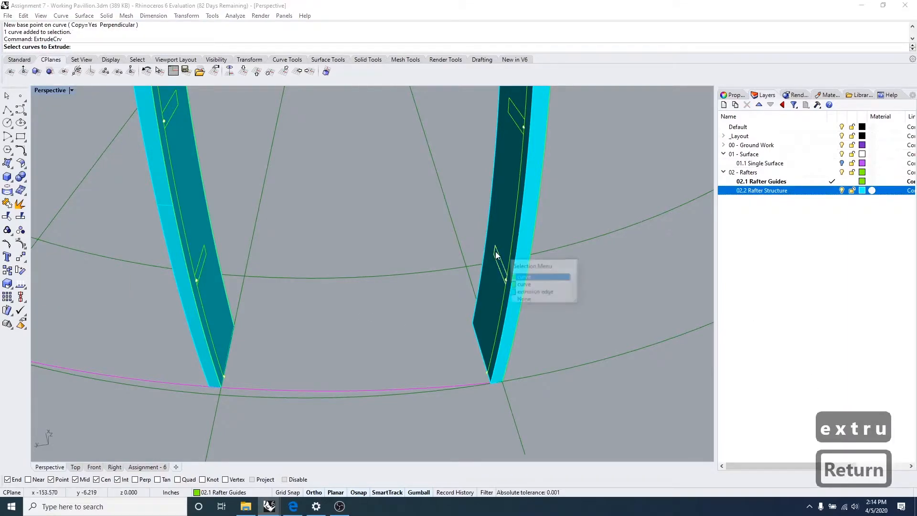
pyautogui.click(552, 277)
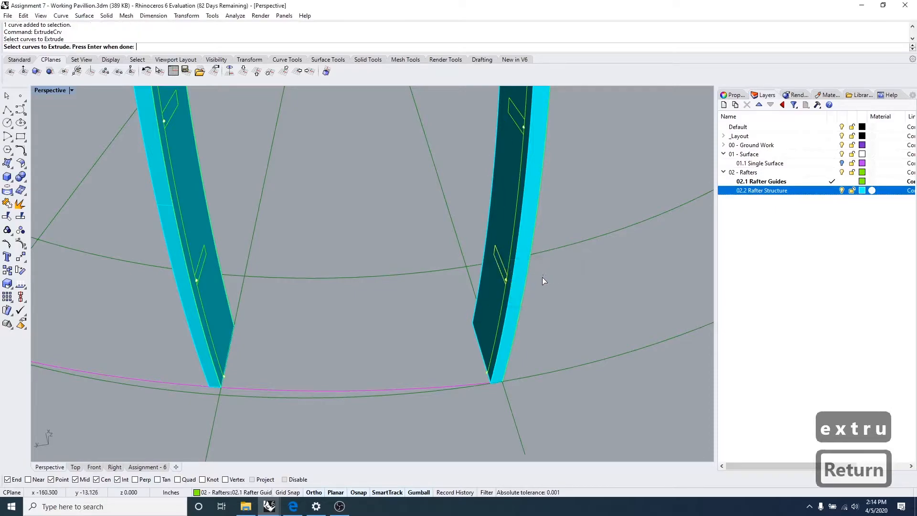
pyautogui.press('Return')
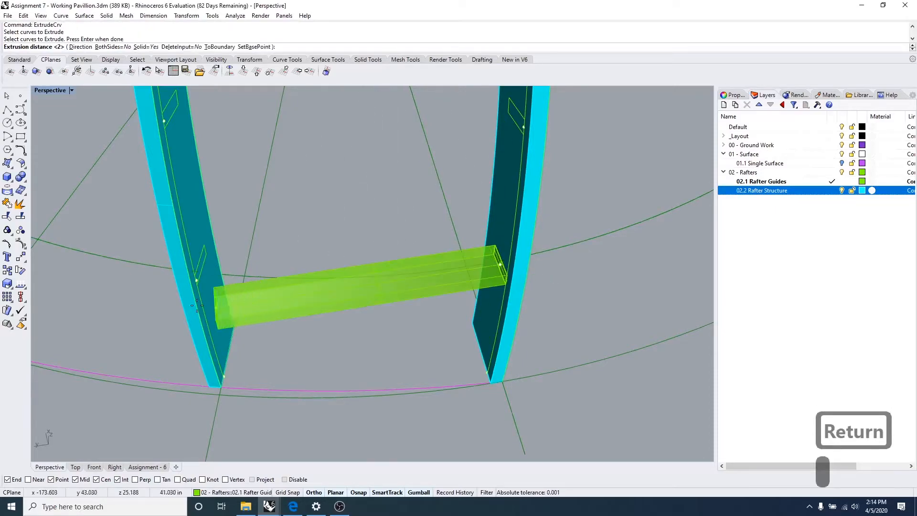
pyautogui.moveTo(213, 305); pyautogui.dragTo(239, 315, button='right')
pyautogui.scroll(3, 239, 315)
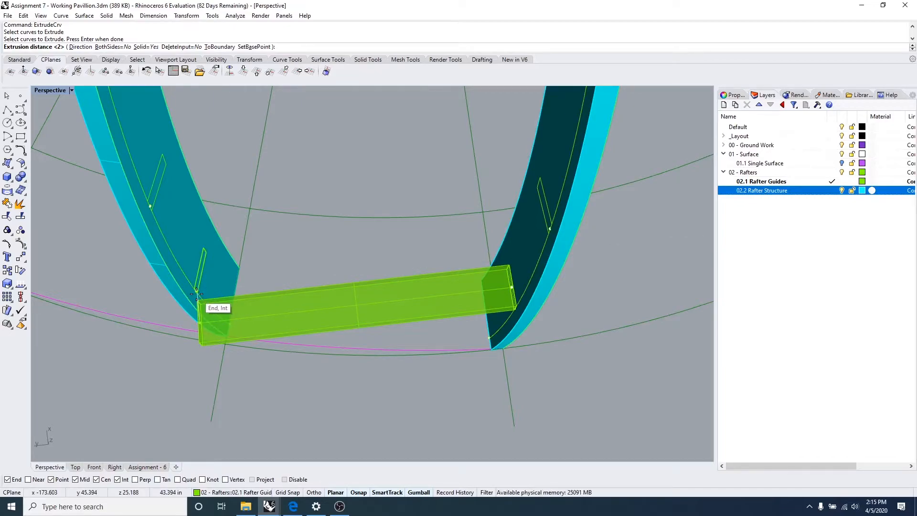
pyautogui.press('Escape')
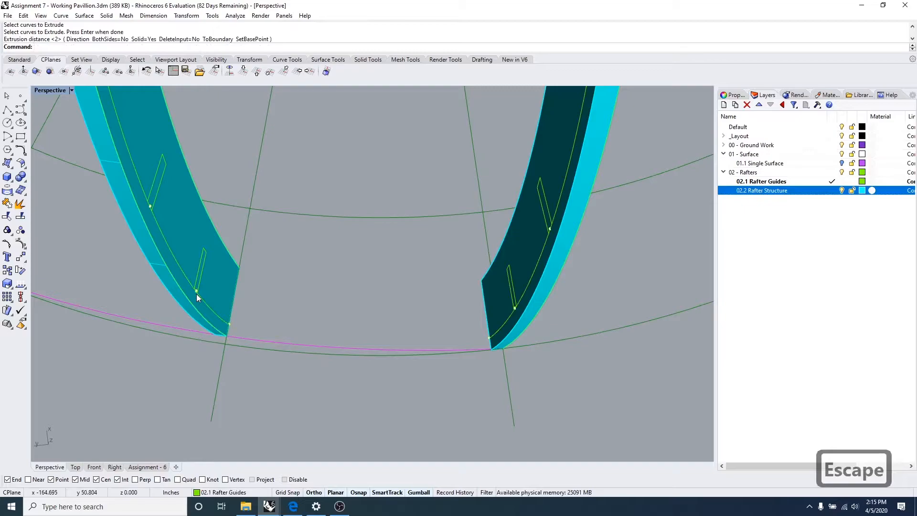
pyautogui.press('Escape')
pyautogui.press('Escape')
pyautogui.moveTo(216, 288); pyautogui.dragTo(196, 244, button='right')
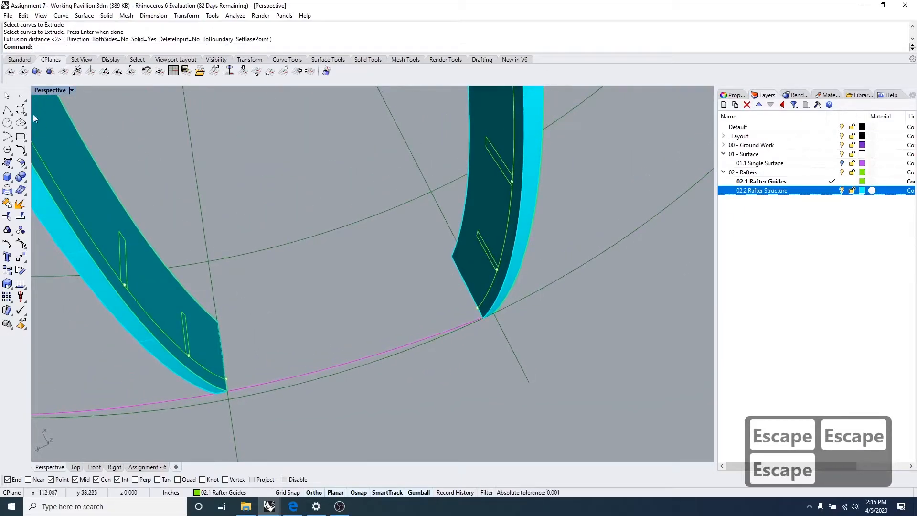
pyautogui.click(7, 110)
pyautogui.scroll(2, 196, 364)
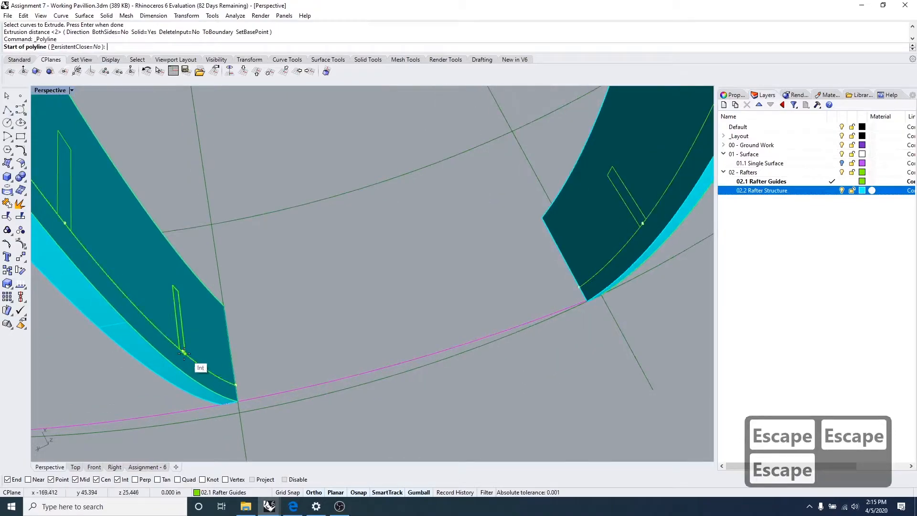
pyautogui.click(183, 352)
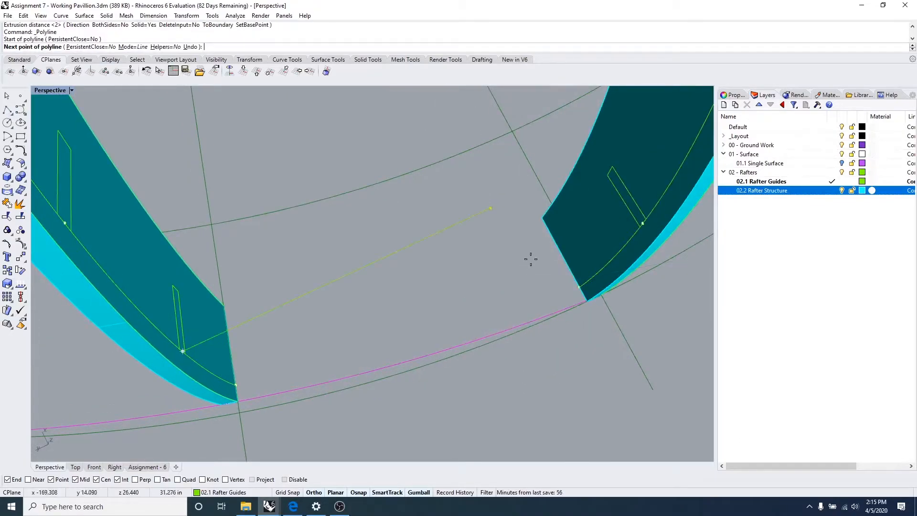
pyautogui.click(653, 224)
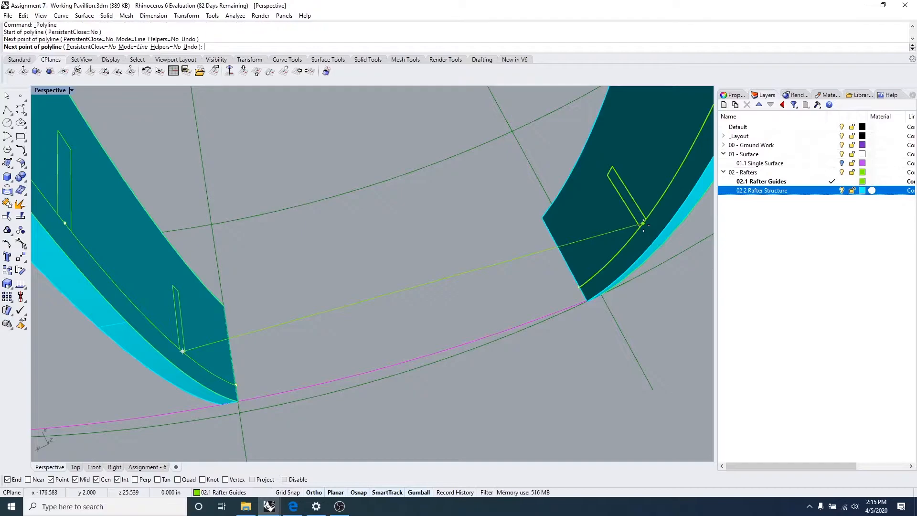
pyautogui.press('Escape')
# Step: Draw a polyline from the first rafter's lowest outer rectangle to the second rafter's matching rectangle, snapping to their edge midpoints
pyautogui.moveTo(626, 245); pyautogui.dragTo(640, 238, button='right')
pyautogui.rightClick(654, 239)
pyautogui.click(641, 224)
pyautogui.click(180, 352)
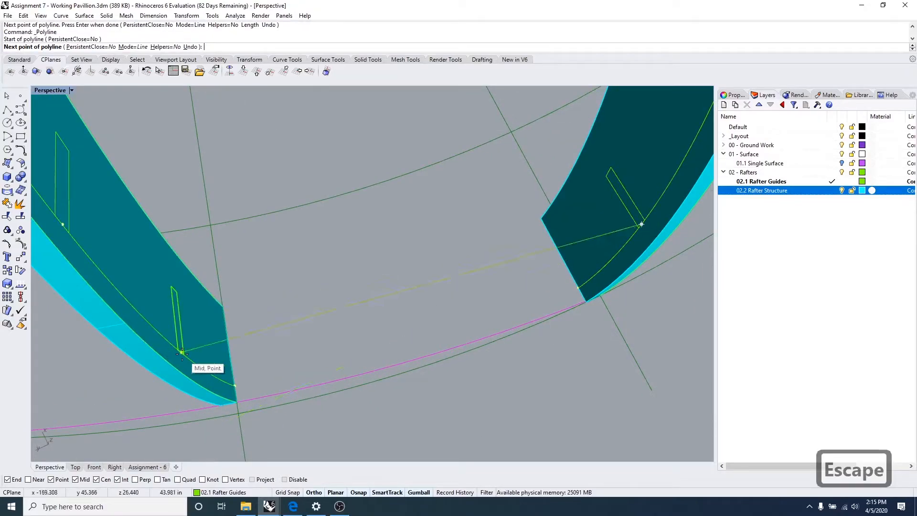
pyautogui.rightClick(281, 347)
# Step: Begin a solid ExtrudeCrv of the first rafter's lowest outer notch rectangle, directed along the guide line's endpoints toward the second rafter
pyautogui.moveTo(281, 347); pyautogui.dragTo(242, 317, button='right')
pyautogui.keyDown('shift'); pyautogui.moveTo(333, 381); pyautogui.dragTo(268, 237, button='right'); pyautogui.keyUp('shift')
pyautogui.scroll(-5, 274, 306)
pyautogui.moveTo(274, 305); pyautogui.dragTo(359, 350, button='right')
pyautogui.press('Escape')
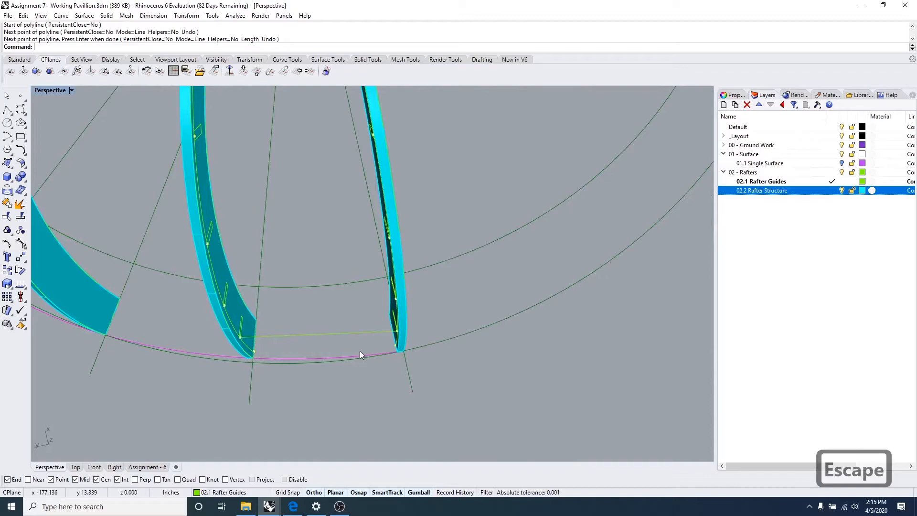
pyautogui.write('extrude')
pyautogui.press('Return')
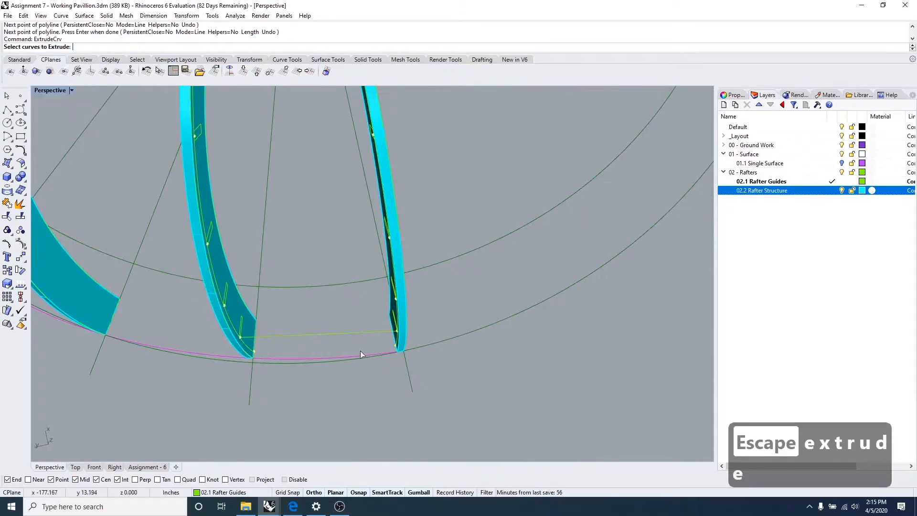
pyautogui.scroll(5, 381, 328)
pyautogui.moveTo(427, 321); pyautogui.dragTo(380, 182, button='right')
pyautogui.click(384, 302)
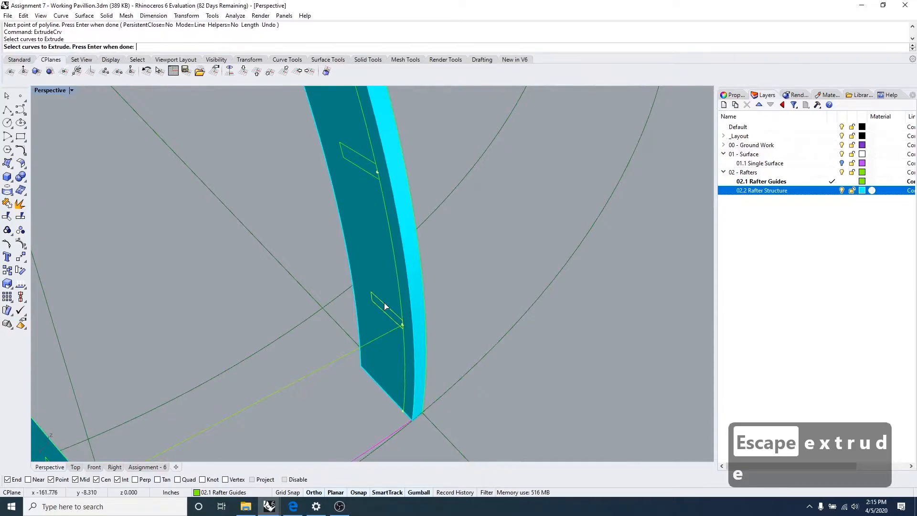
pyautogui.rightClick(393, 311)
pyautogui.moveTo(392, 311); pyautogui.dragTo(368, 226, button='right')
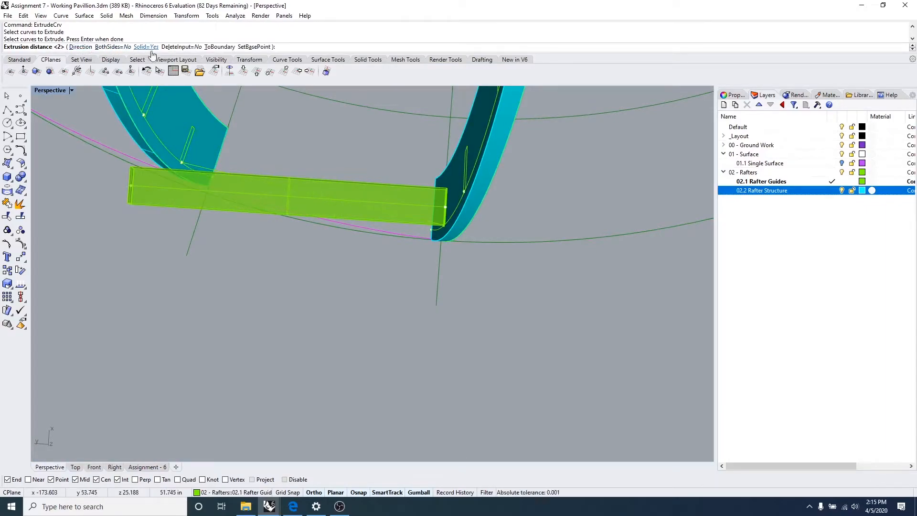
pyautogui.click(80, 47)
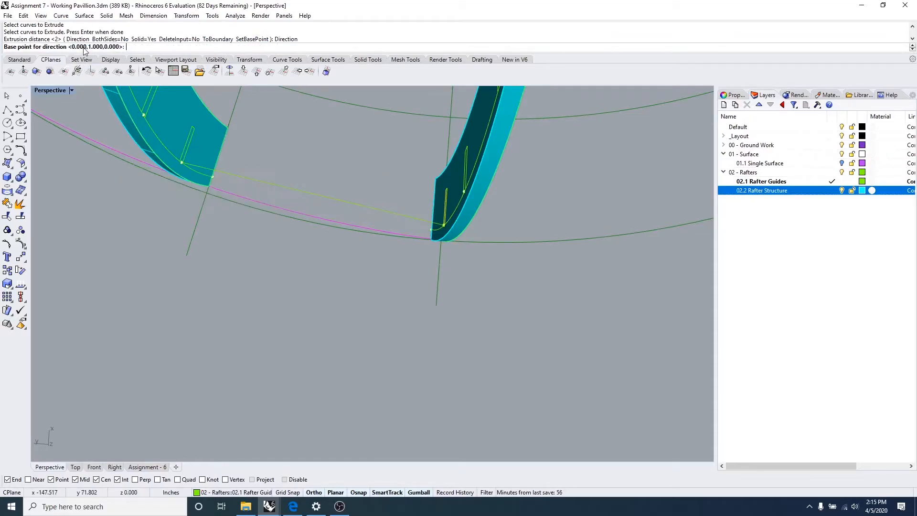
pyautogui.click(444, 225)
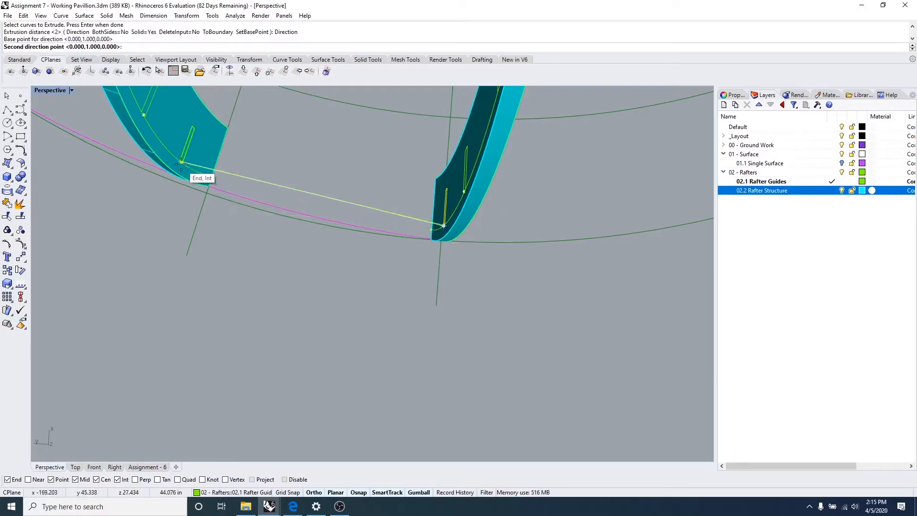
pyautogui.scroll(3, 188, 165)
pyautogui.scroll(2, 182, 159)
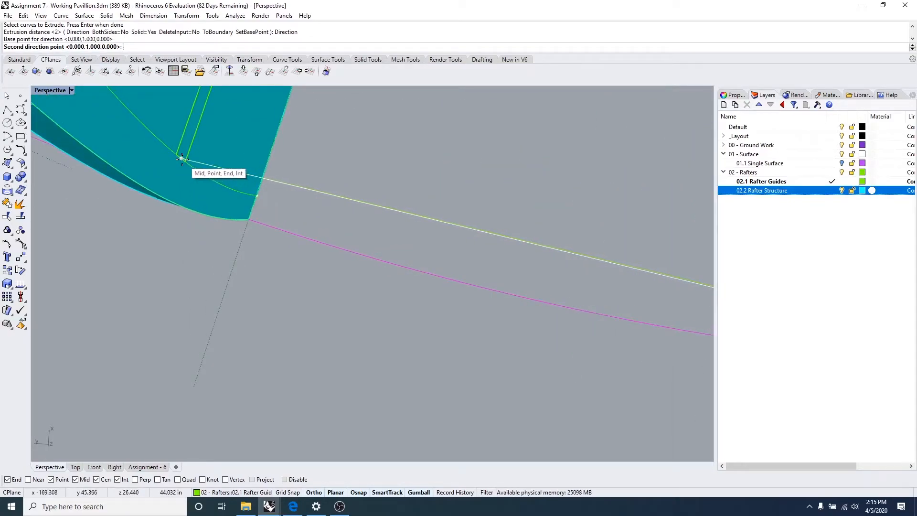
pyautogui.click(182, 159)
# Step: Set the extrusion's length to about 43.5 in by snapping to the guide line's endpoint on the second rafter's lowest outer rectangle
pyautogui.scroll(-4, 199, 162)
pyautogui.scroll(-1, 208, 162)
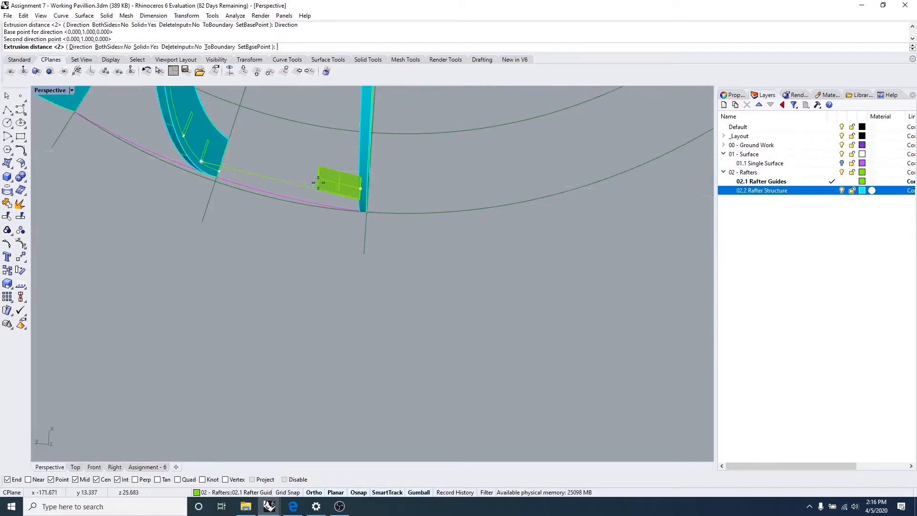
pyautogui.scroll(5, 340, 192)
pyautogui.moveTo(362, 209); pyautogui.dragTo(420, 183, button='right')
pyautogui.scroll(2, 420, 182)
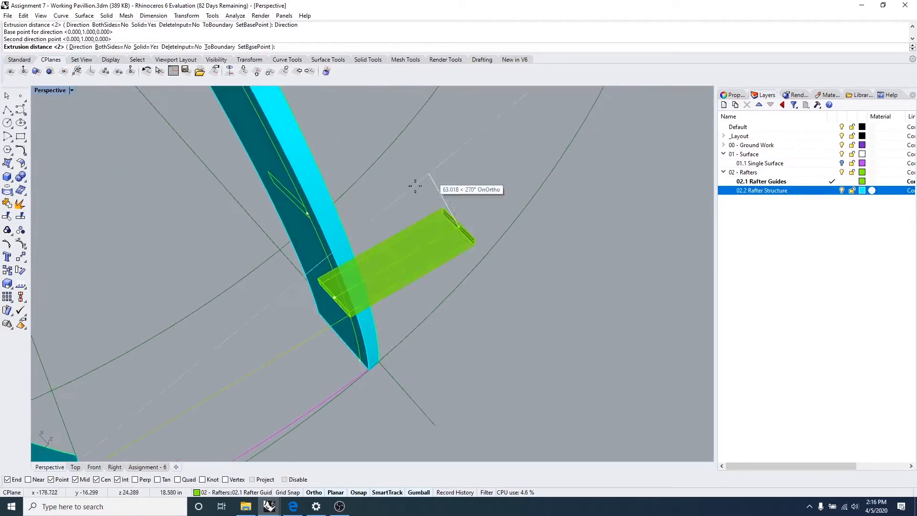
pyautogui.scroll(3, 335, 310)
pyautogui.moveTo(319, 275); pyautogui.dragTo(308, 286, button='right')
pyautogui.scroll(-1, 334, 221)
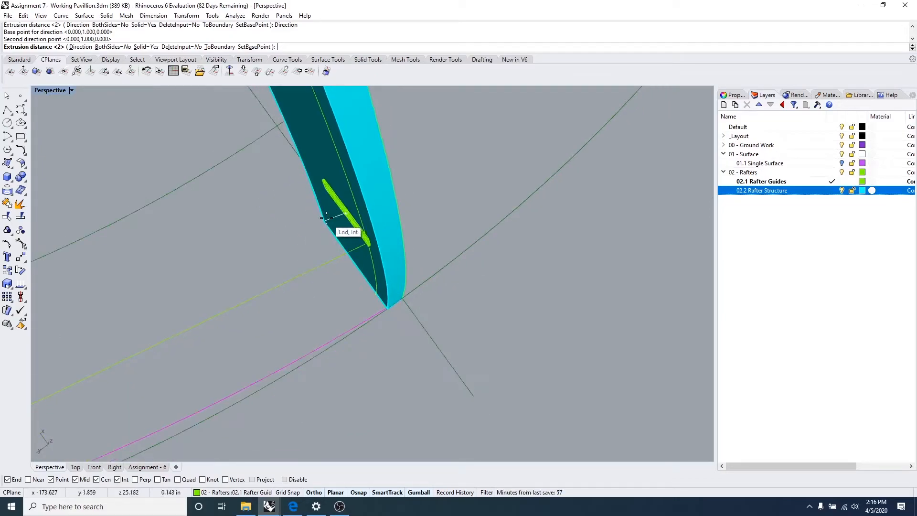
pyautogui.scroll(-3, 341, 214)
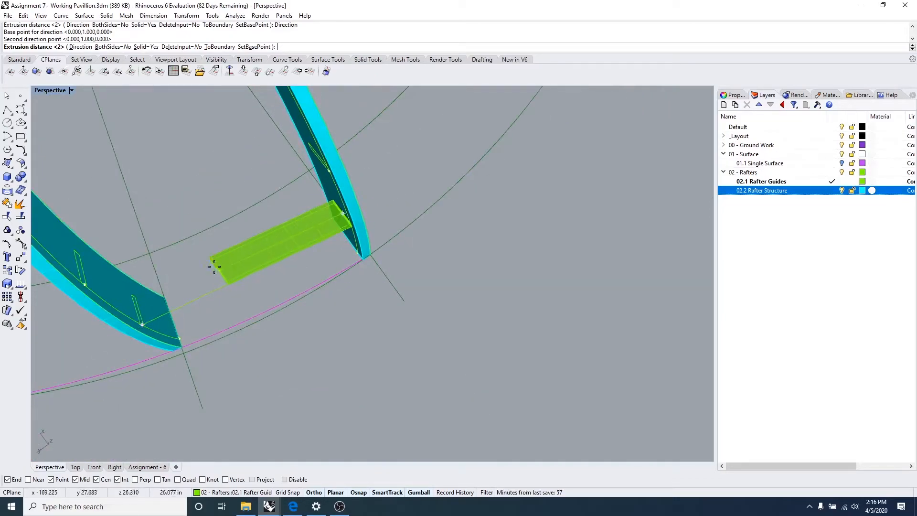
pyautogui.scroll(3, 160, 321)
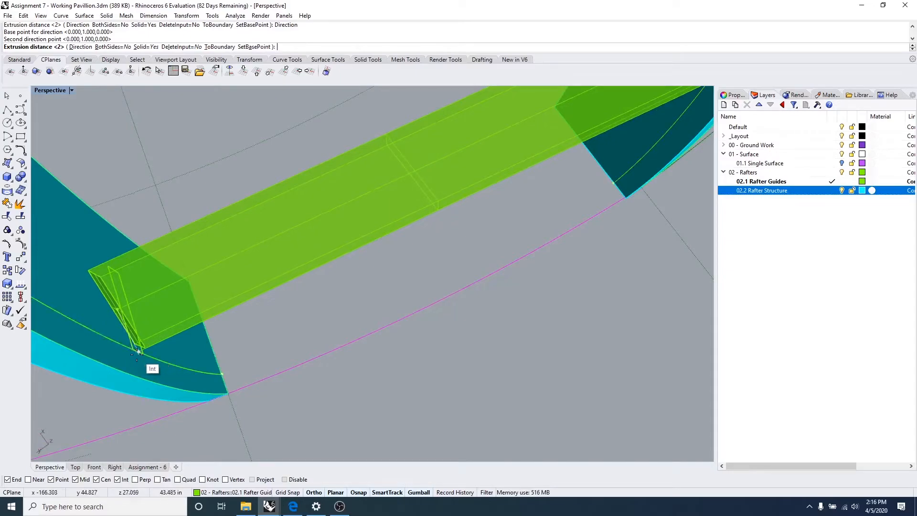
pyautogui.scroll(2, 135, 352)
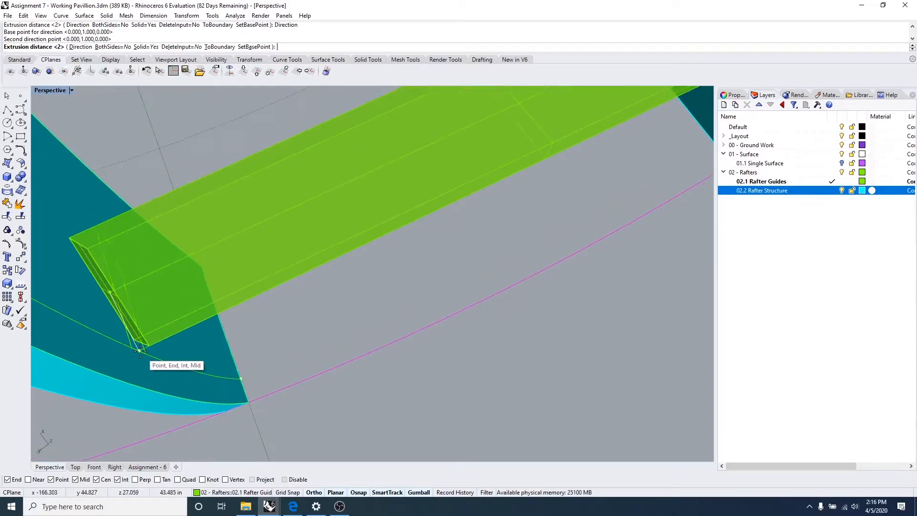
pyautogui.click(139, 350)
pyautogui.moveTo(150, 359)
pyautogui.mouseDown(button='right')
pyautogui.moveTo(246, 303)
pyautogui.moveTo(159, 360)
pyautogui.mouseUp(button='right')
pyautogui.scroll(1, 159, 359)
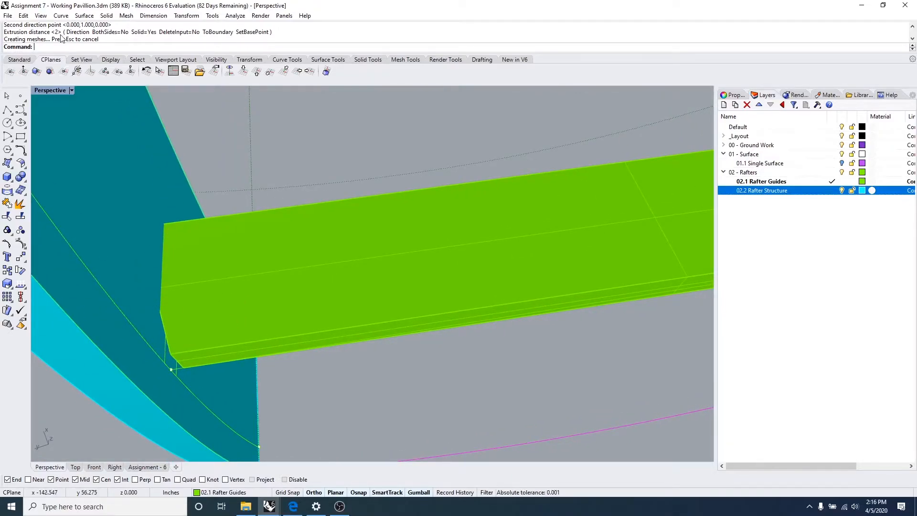
# Step: Switch the perspective viewport to Ghosted display and inspect how the new beam's end meets the second rafter
pyautogui.click(71, 91)
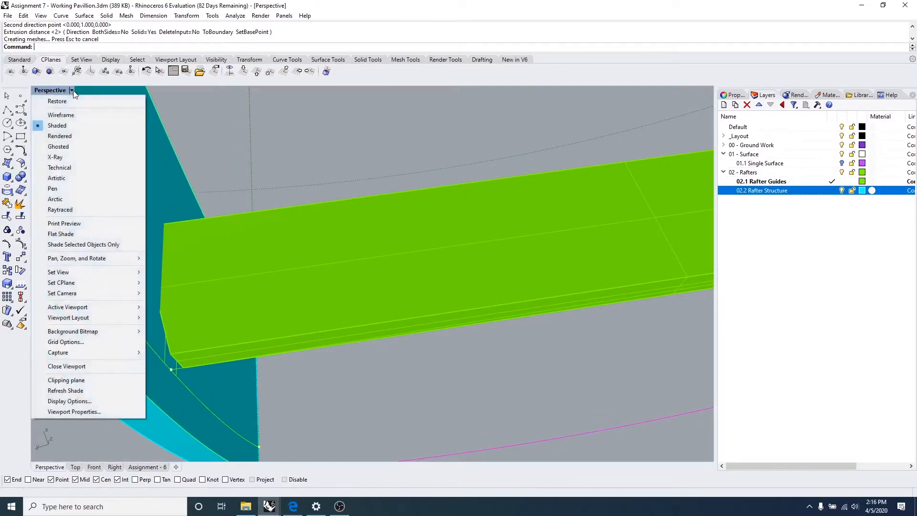
pyautogui.click(80, 147)
pyautogui.moveTo(241, 282); pyautogui.dragTo(245, 310, button='right')
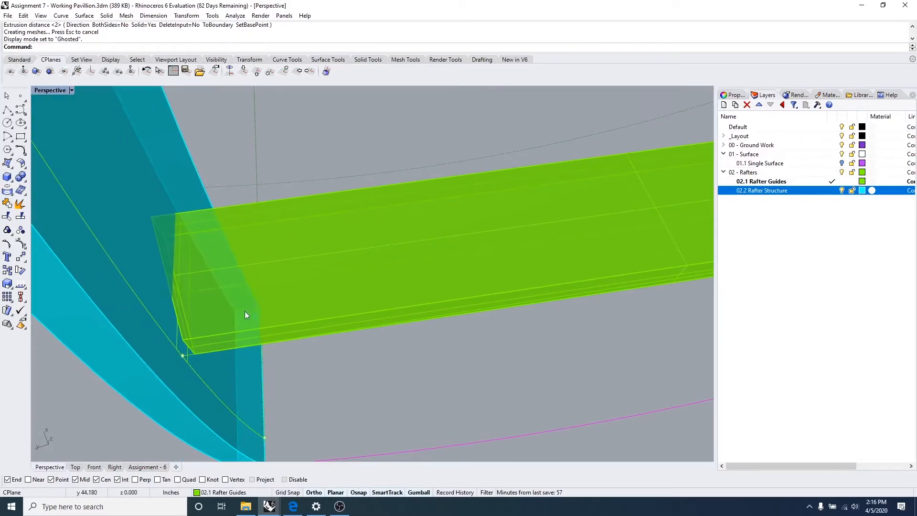
pyautogui.moveTo(242, 377); pyautogui.dragTo(443, 327, button='right')
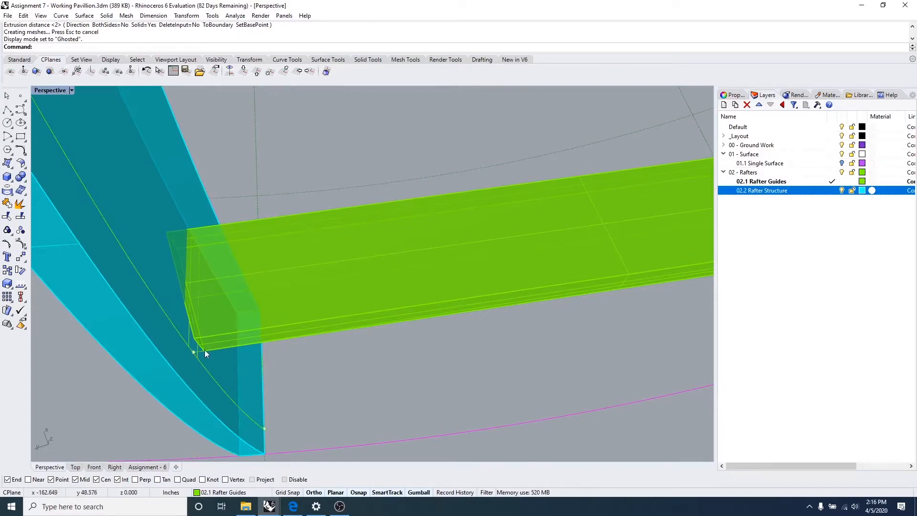
pyautogui.moveTo(215, 354); pyautogui.dragTo(222, 347, button='right')
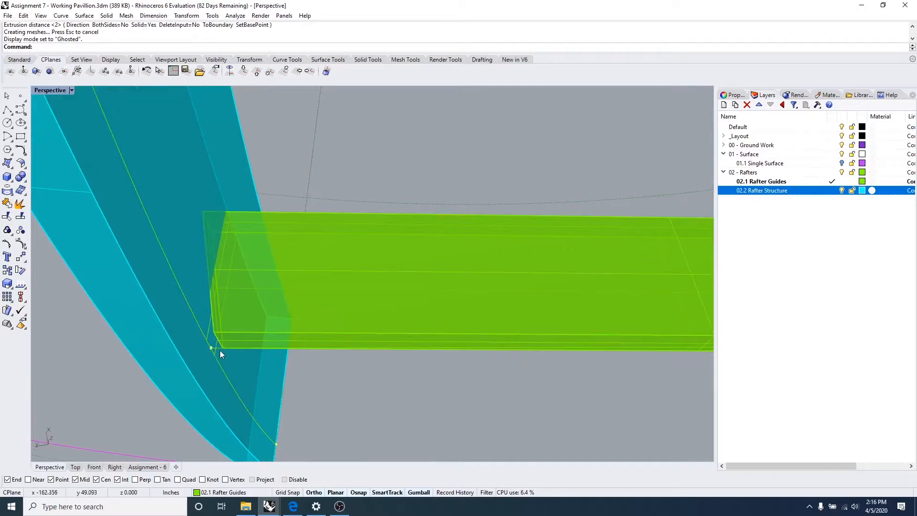
pyautogui.scroll(-6, 229, 348)
pyautogui.moveTo(303, 313); pyautogui.dragTo(344, 294, button='right')
# Step: Start extruding the first rafter's second-lowest outer notch rectangle, directed from its lower corner to the matching corner on the second rafter
pyautogui.press('Escape')
pyautogui.press('Escape')
pyautogui.write('ex')
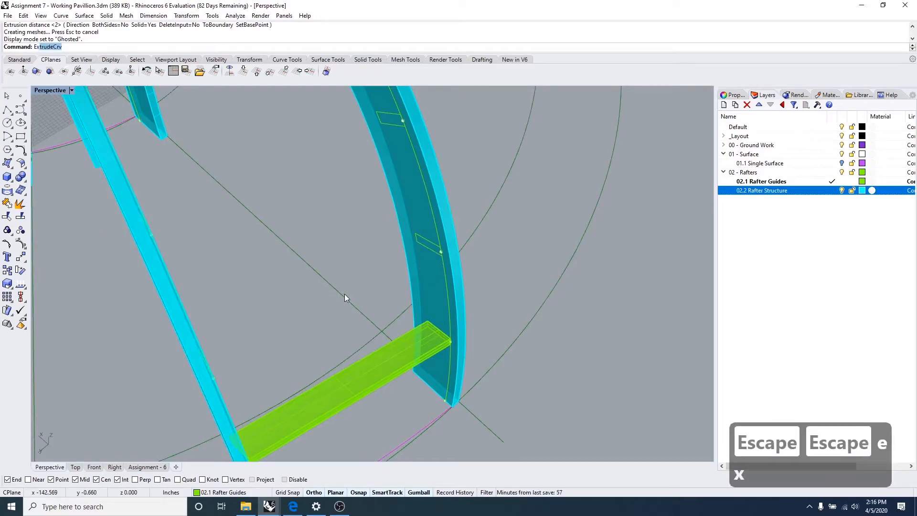
pyautogui.write('tru')
pyautogui.press('Return')
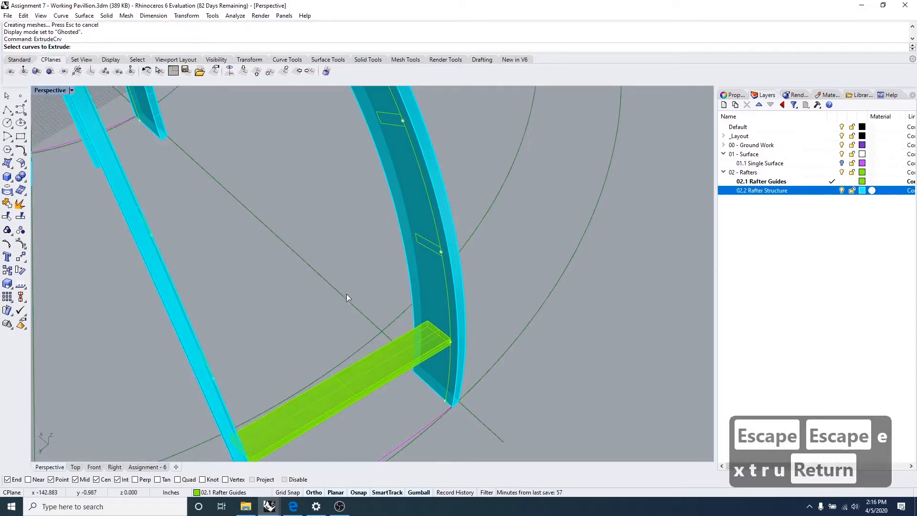
pyautogui.scroll(1, 433, 267)
pyautogui.click(432, 249)
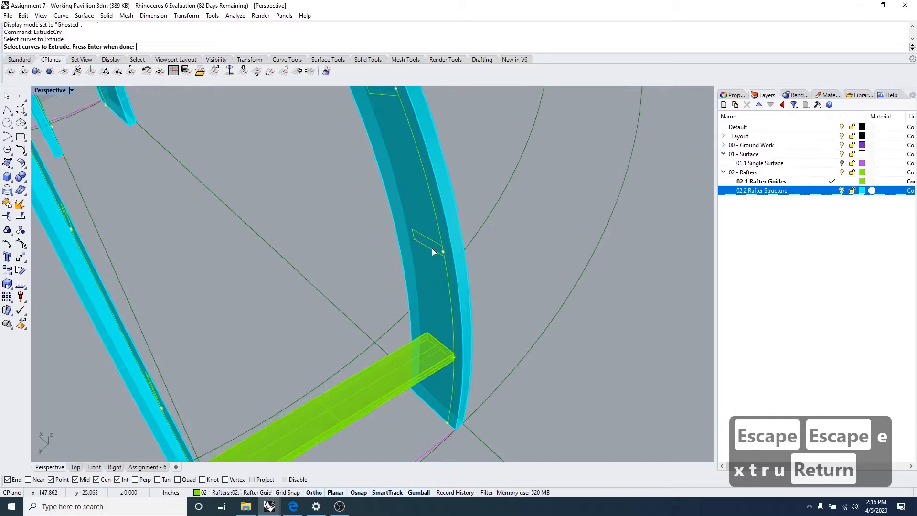
pyautogui.rightClick(431, 248)
pyautogui.moveTo(442, 267); pyautogui.dragTo(373, 282, button='right')
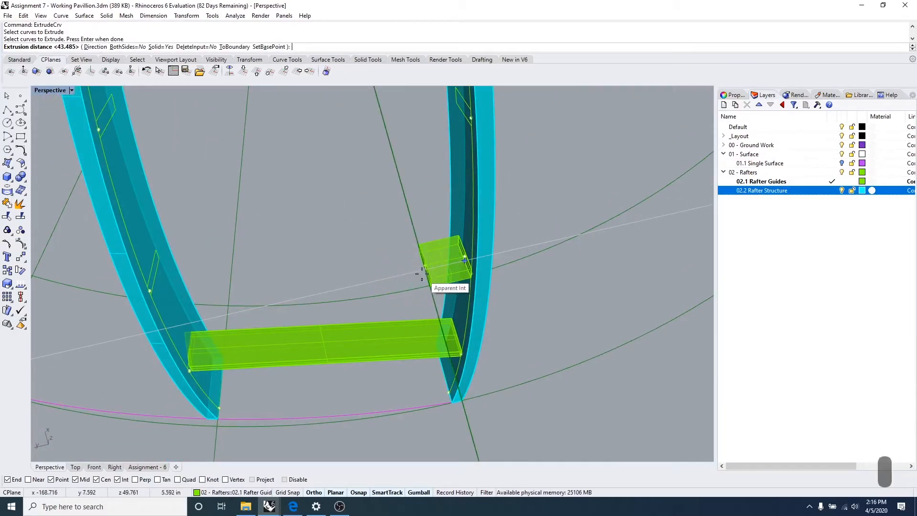
pyautogui.write('d')
pyautogui.press('Return')
pyautogui.scroll(2, 472, 272)
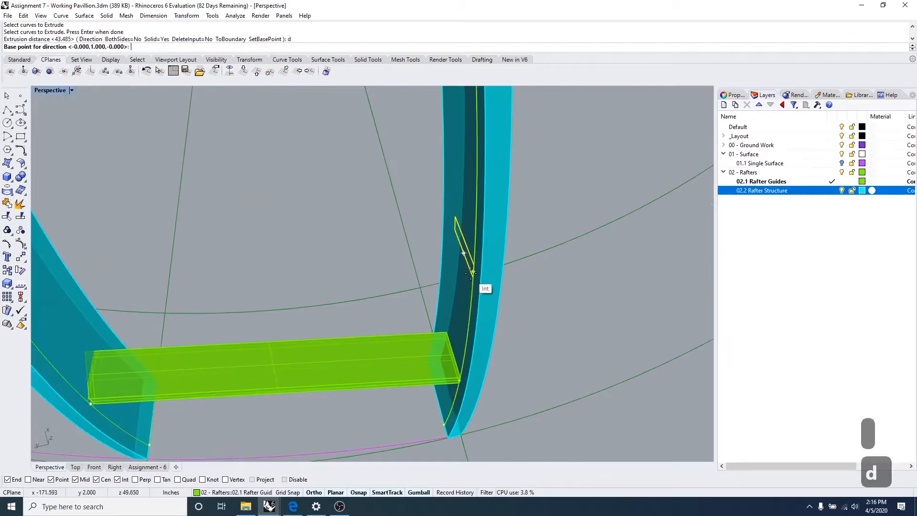
pyautogui.click(471, 272)
pyautogui.scroll(-3, 466, 262)
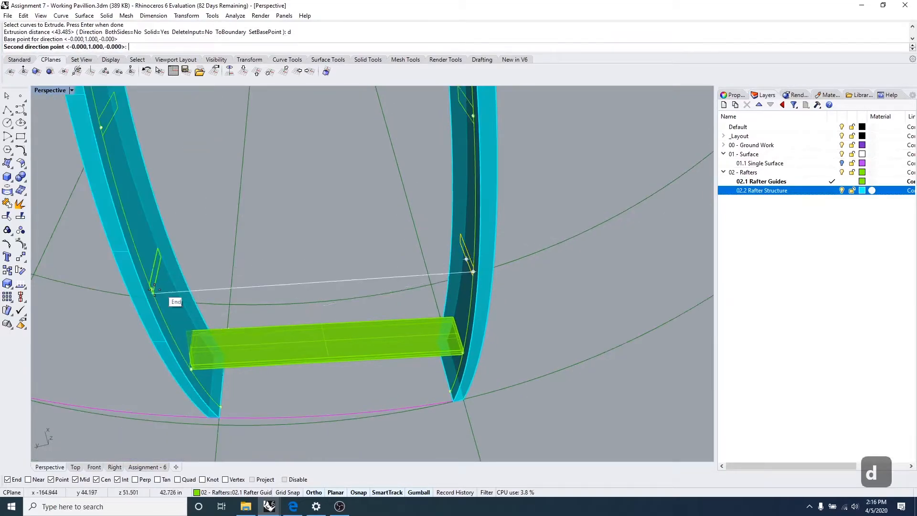
pyautogui.scroll(3, 151, 289)
pyautogui.click(149, 288)
# Step: Finish the second beam with the ToBoundary option, using the second rafter's facing surface as its limit, and check both beams
pyautogui.scroll(-3, 158, 291)
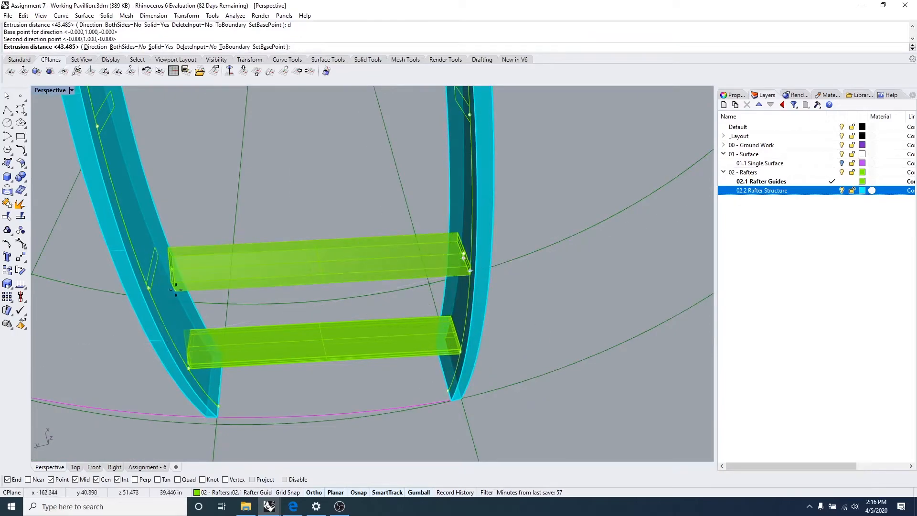
pyautogui.scroll(4, 145, 301)
pyautogui.scroll(-4, 145, 305)
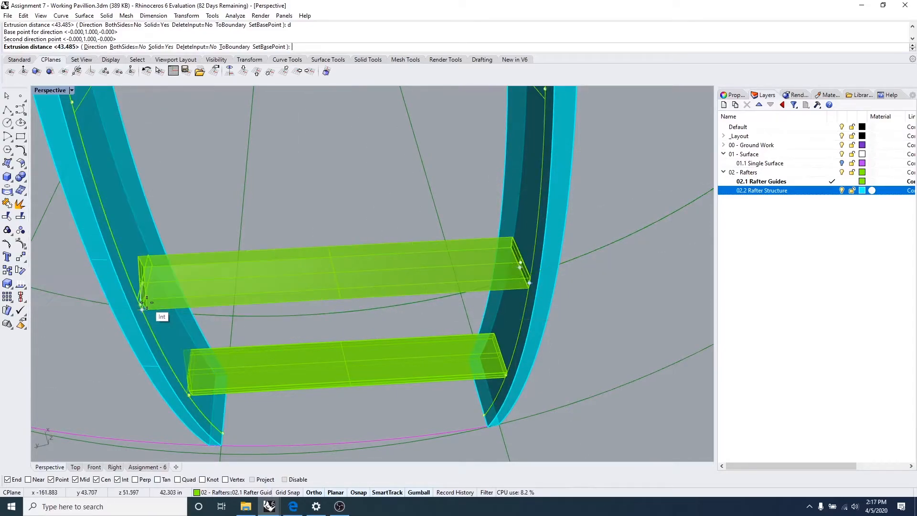
pyautogui.scroll(-3, 141, 308)
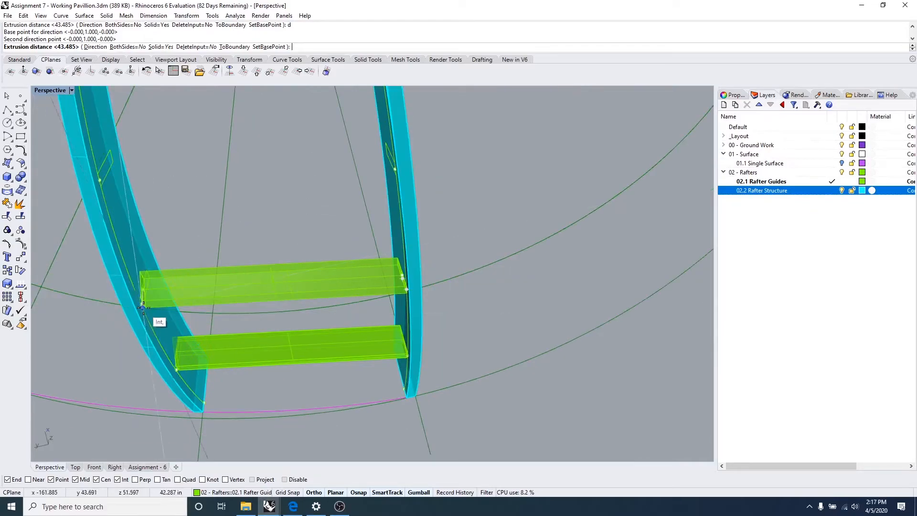
pyautogui.scroll(4, 143, 313)
pyautogui.scroll(2, 143, 294)
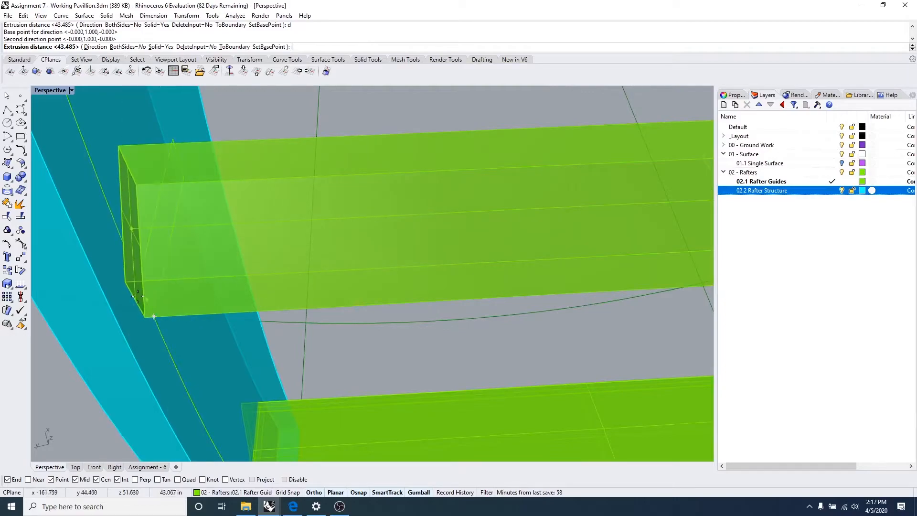
pyautogui.moveTo(148, 300); pyautogui.dragTo(123, 297, button='right')
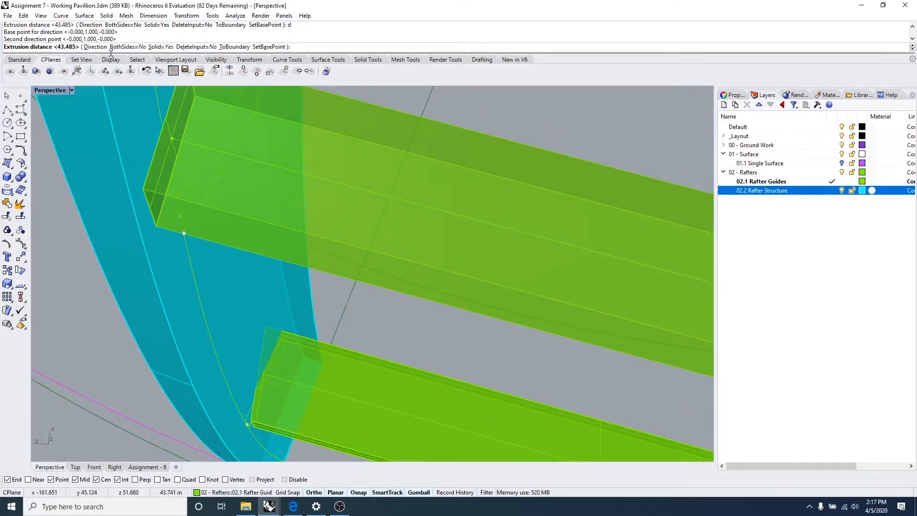
pyautogui.click(234, 46)
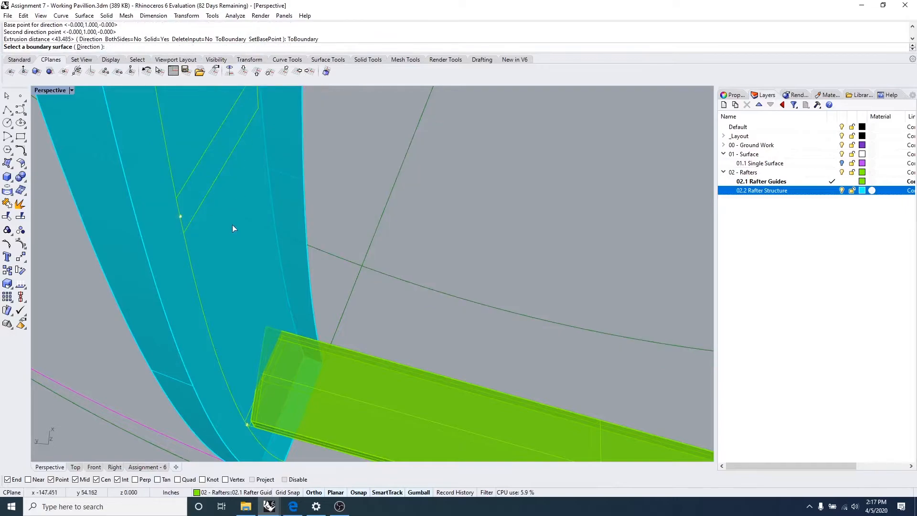
pyautogui.scroll(-3, 232, 221)
pyautogui.click(199, 248)
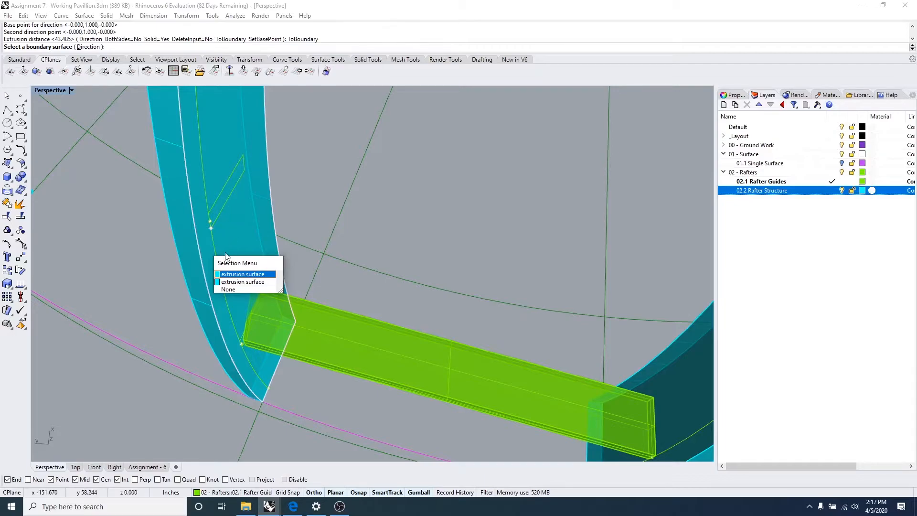
pyautogui.click(247, 274)
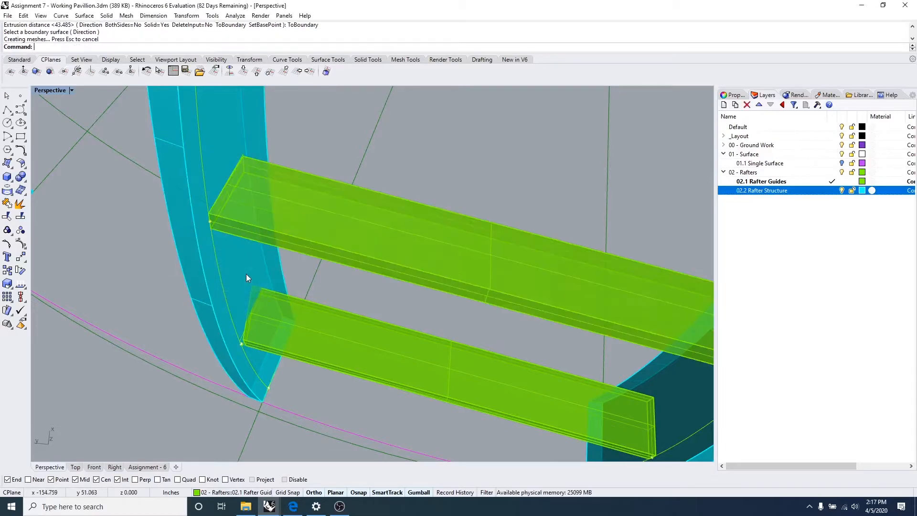
pyautogui.moveTo(400, 159); pyautogui.dragTo(356, 320, button='right')
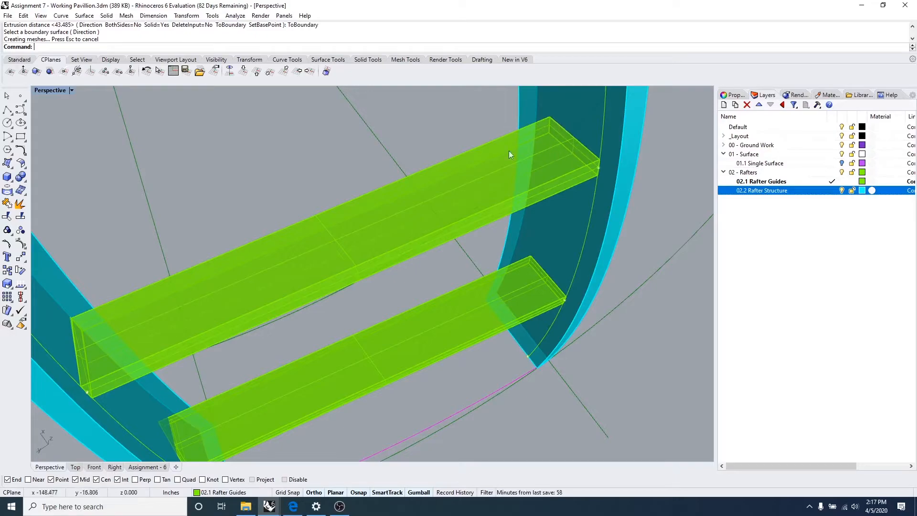
pyautogui.moveTo(91, 389); pyautogui.dragTo(241, 252, button='right')
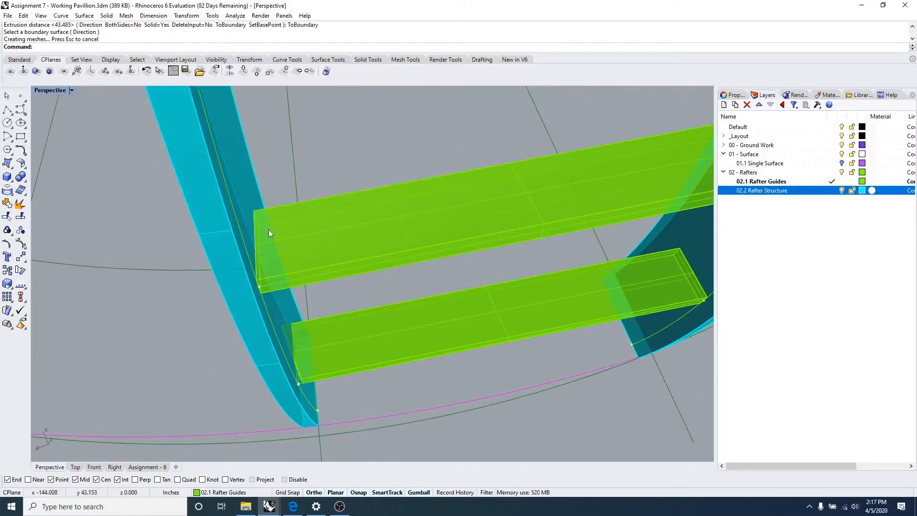
pyautogui.scroll(-4, 359, 245)
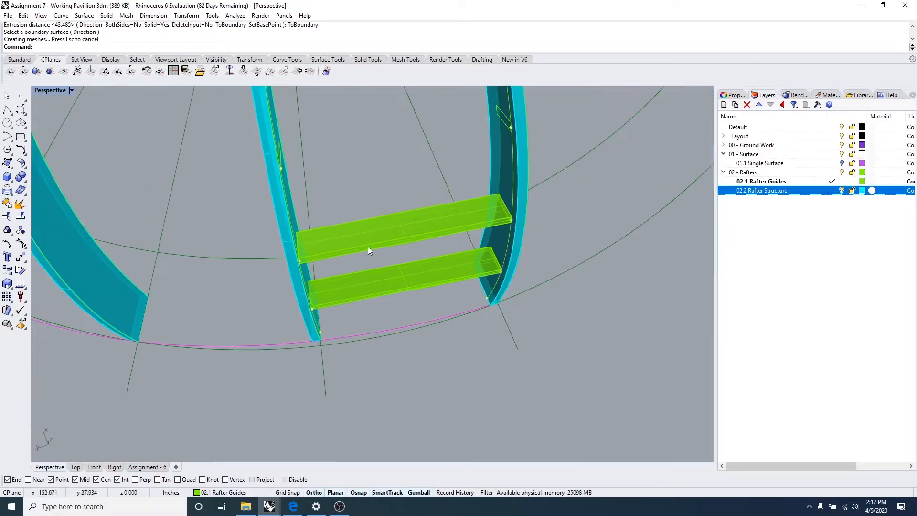
# Step: Examine how both ends of the two beams meet the facing surfaces of the first and second rafters
pyautogui.press('Escape')
pyautogui.press('Escape')
pyautogui.click(353, 241)
pyautogui.press('Escape')
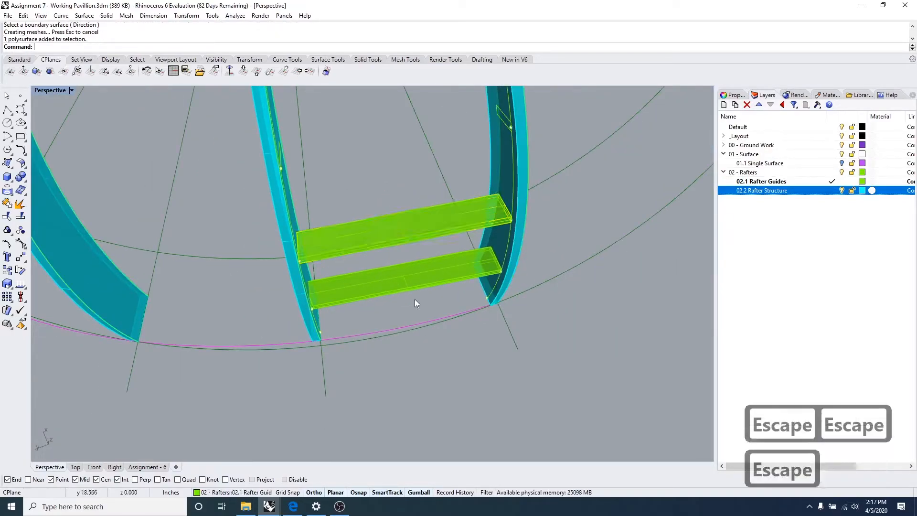
pyautogui.press('Escape')
pyautogui.scroll(2, 385, 307)
pyautogui.scroll(3, 385, 308)
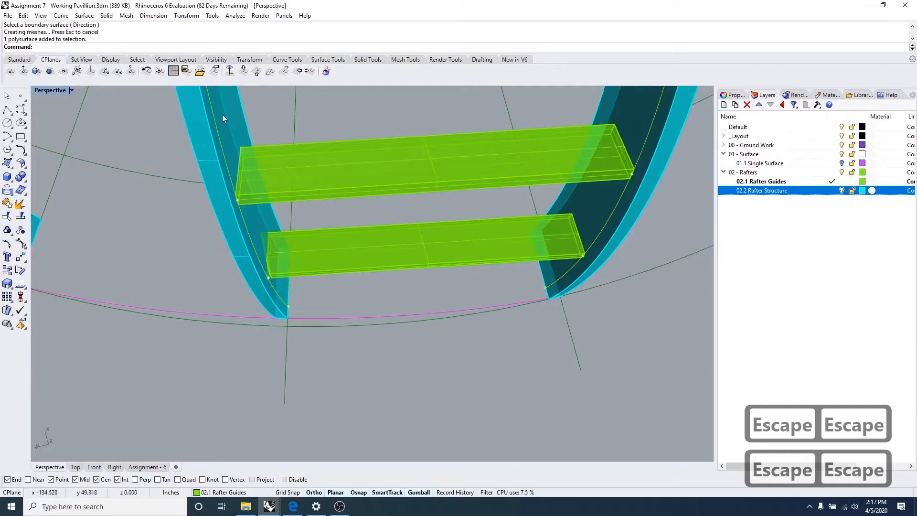
pyautogui.scroll(2, 271, 177)
pyautogui.moveTo(271, 182); pyautogui.dragTo(373, 247, button='right')
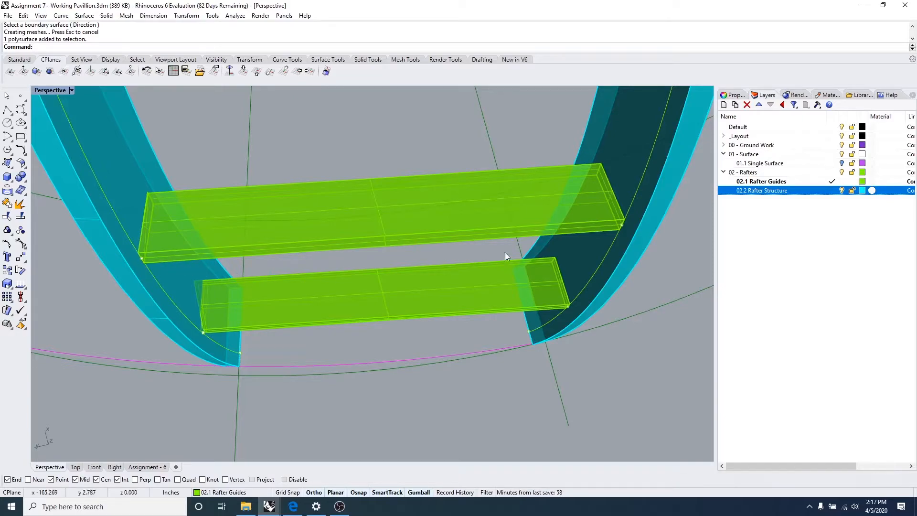
pyautogui.scroll(-3, 252, 299)
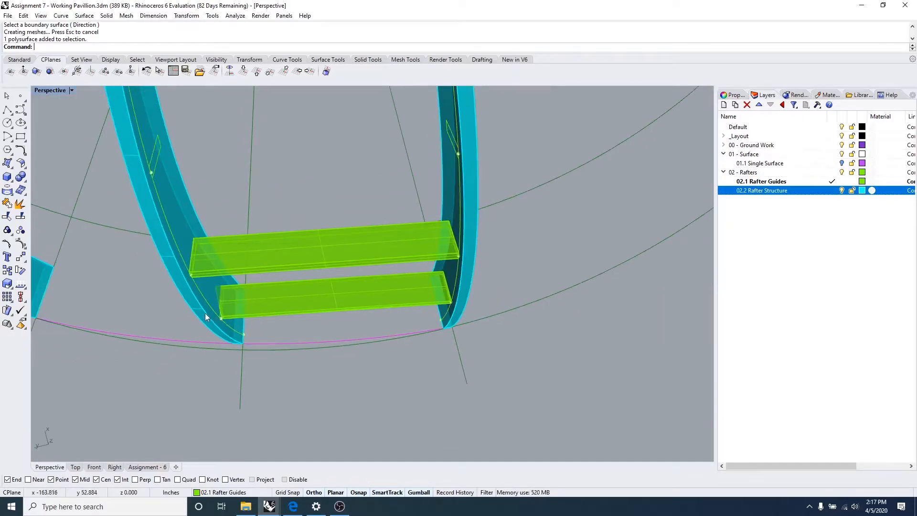
pyautogui.scroll(3, 205, 314)
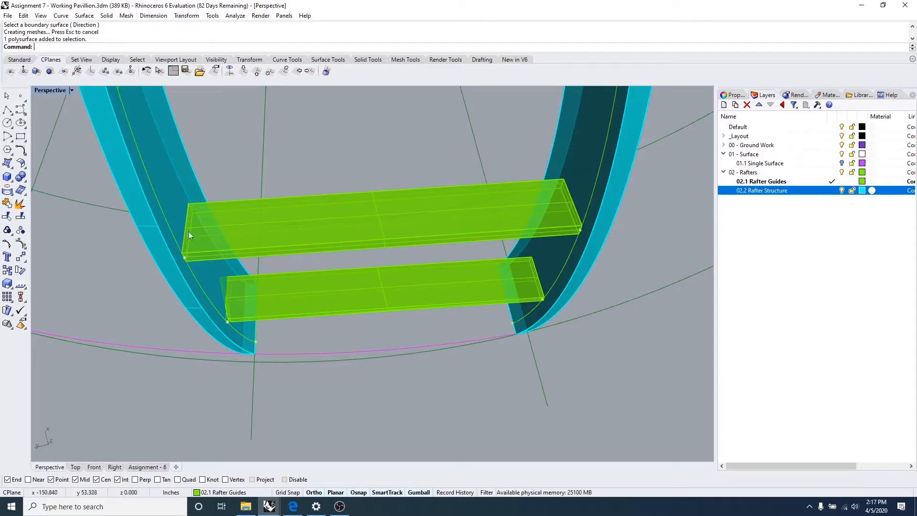
pyautogui.scroll(-1, 191, 245)
pyautogui.scroll(2, 219, 301)
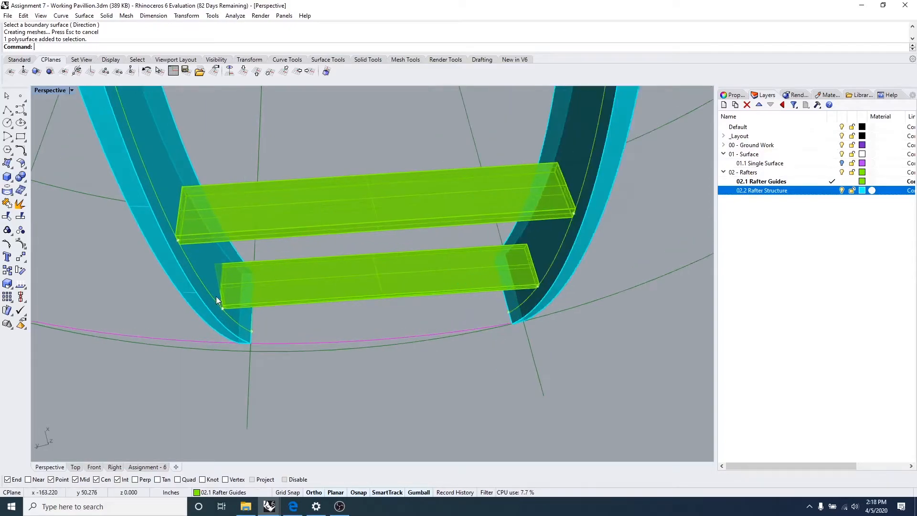
pyautogui.keyDown('shift'); pyautogui.moveTo(348, 242); pyautogui.dragTo(288, 253, button='right'); pyautogui.keyUp('shift')
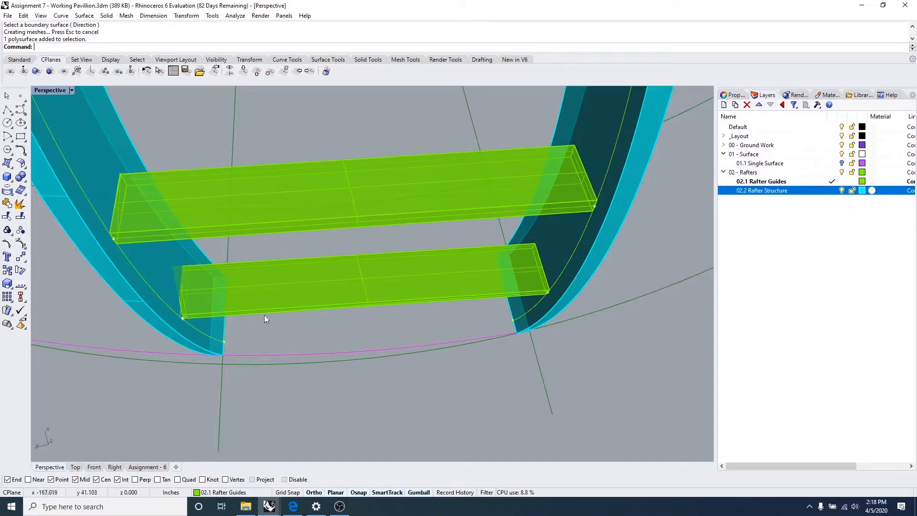
# Step: Delete the lowest cross beam between the first two rafters
pyautogui.click(282, 262)
pyautogui.click(263, 245)
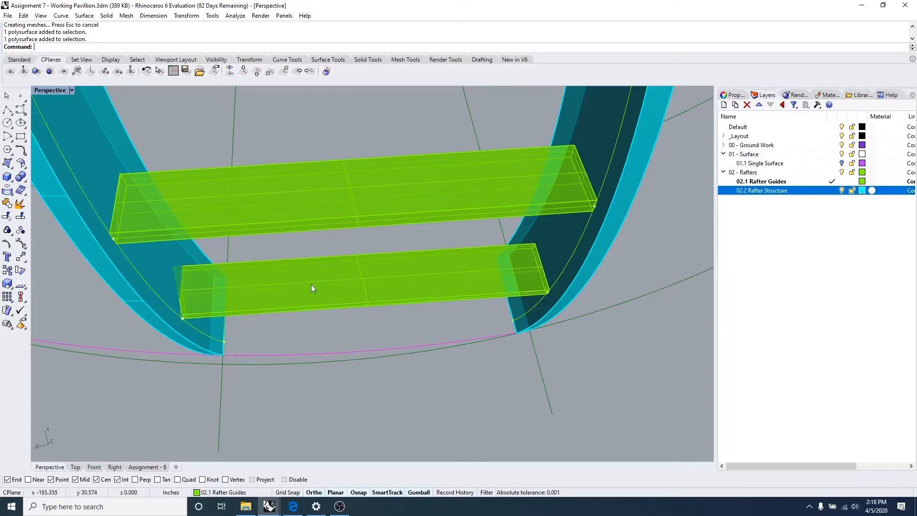
pyautogui.click(244, 290)
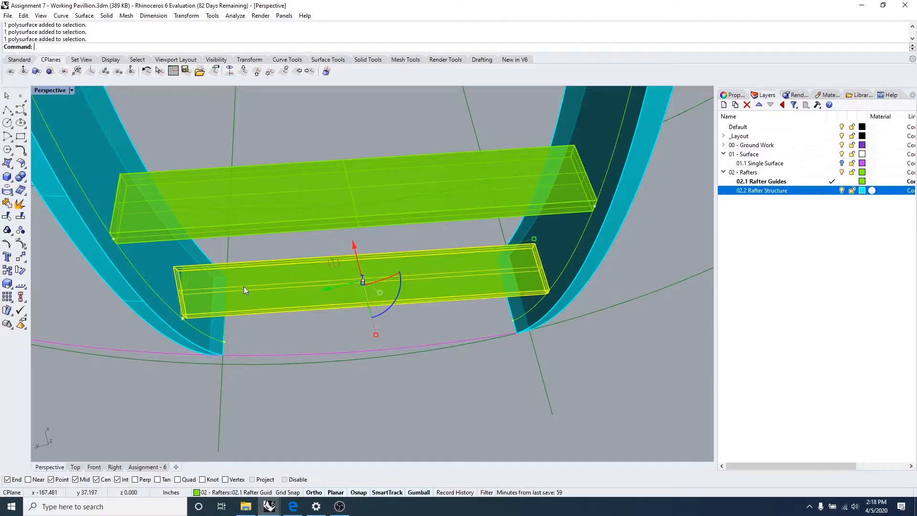
pyautogui.press('Delete')
# Step: Start a new ExtrudeCrv on the first rafter's lowest outer notch rectangle
pyautogui.moveTo(243, 285); pyautogui.dragTo(459, 307, button='right')
pyautogui.scroll(5, 461, 310)
pyautogui.press('Escape')
pyautogui.press('Escape')
pyautogui.press('Escape')
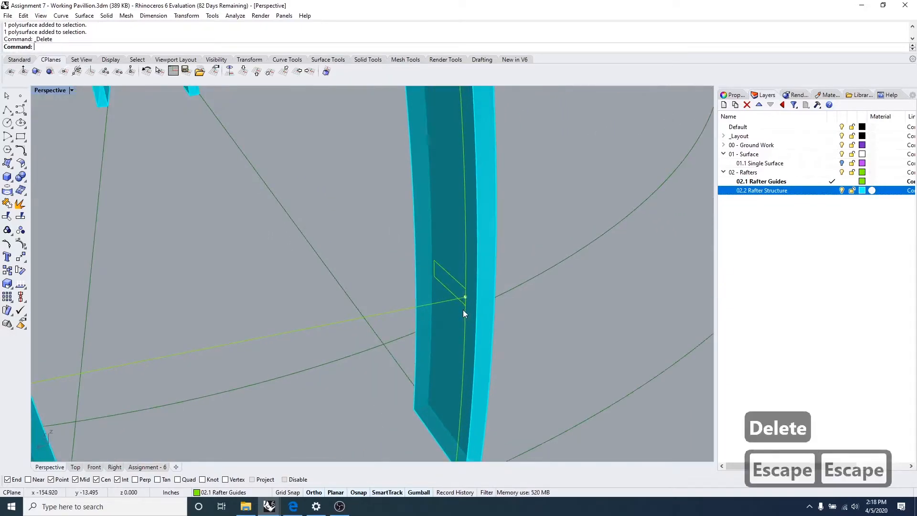
pyautogui.write('extrudec')
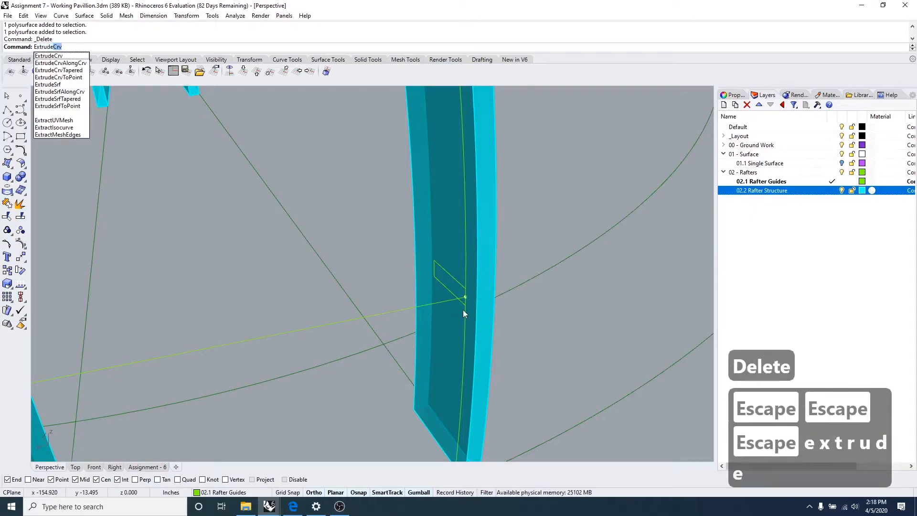
pyautogui.press('Return')
pyautogui.click(449, 275)
pyautogui.scroll(-3, 450, 273)
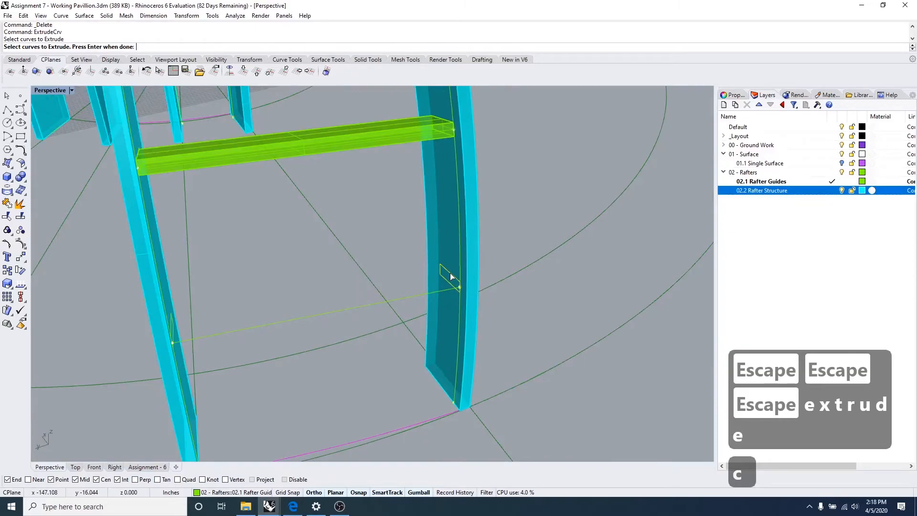
pyautogui.rightClick(452, 278)
pyautogui.moveTo(317, 302); pyautogui.dragTo(343, 360, button='right')
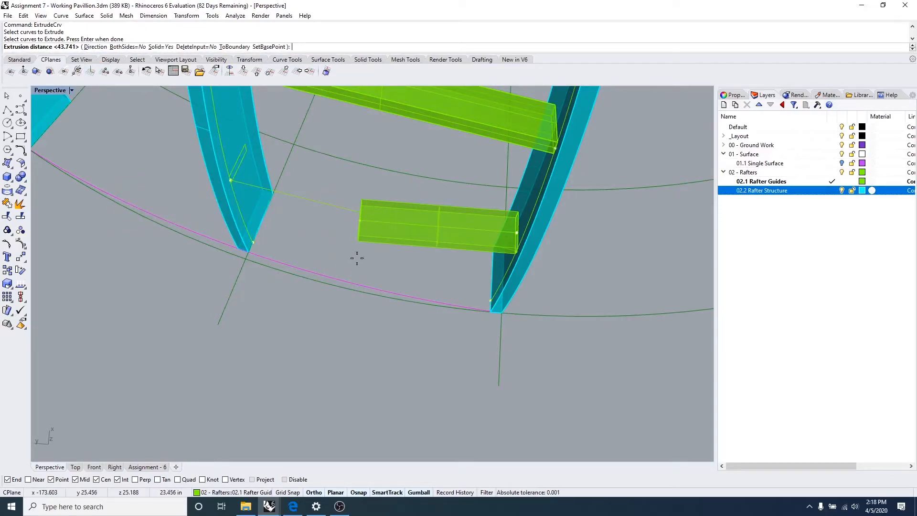
# Step: Set the extrusion's direction along the guide line, from the lowest rectangle's outer edge to the matching rectangle on the second rafter
pyautogui.write('d')
pyautogui.press('Return')
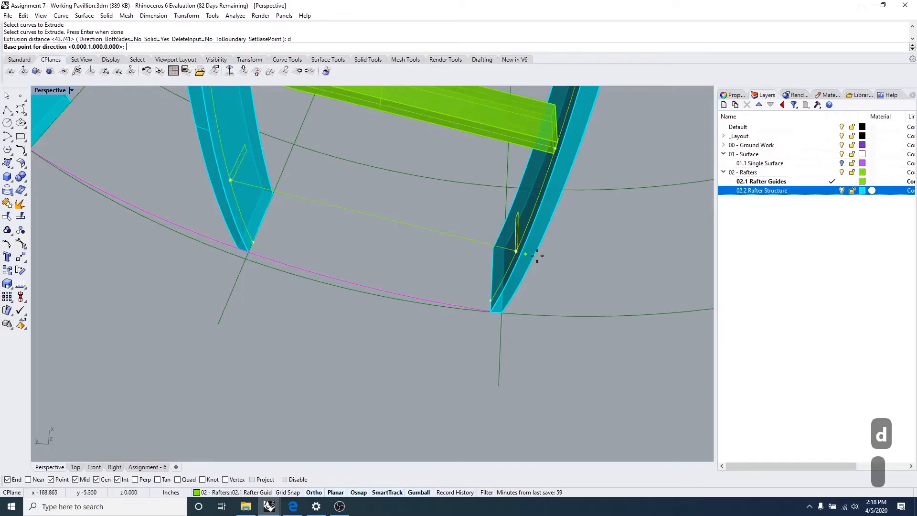
pyautogui.scroll(4, 516, 267)
pyautogui.click(518, 246)
pyautogui.scroll(-4, 518, 247)
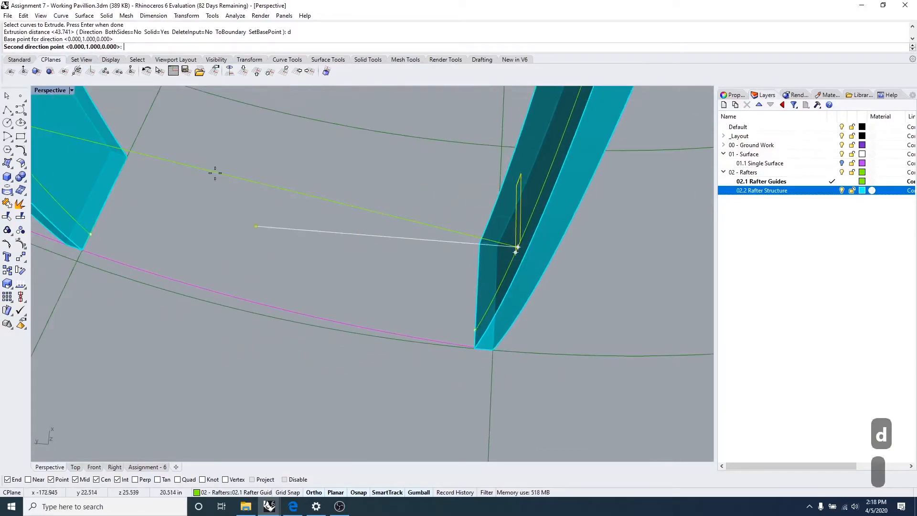
pyautogui.scroll(-5, 182, 186)
pyautogui.keyDown('shift'); pyautogui.moveTo(224, 209); pyautogui.dragTo(268, 238, button='right'); pyautogui.keyUp('shift')
pyautogui.scroll(4, 150, 180)
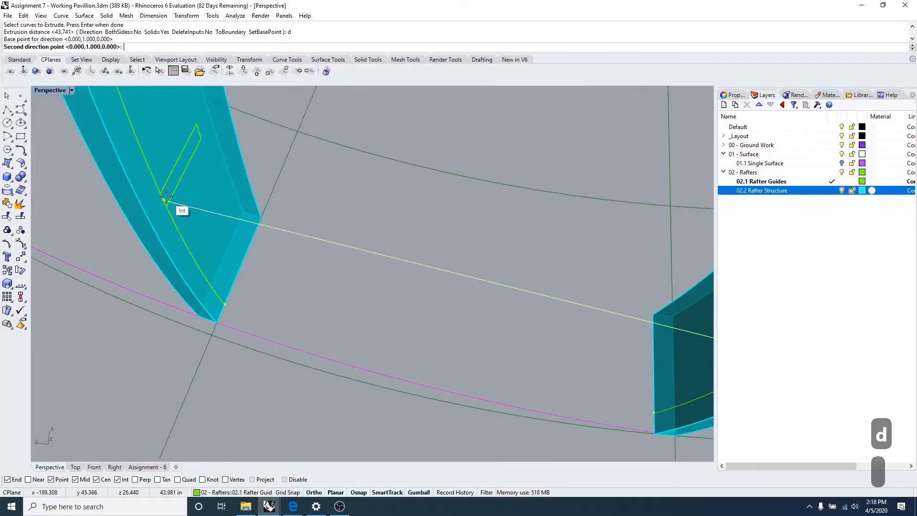
pyautogui.click(165, 200)
pyautogui.scroll(-2, 177, 206)
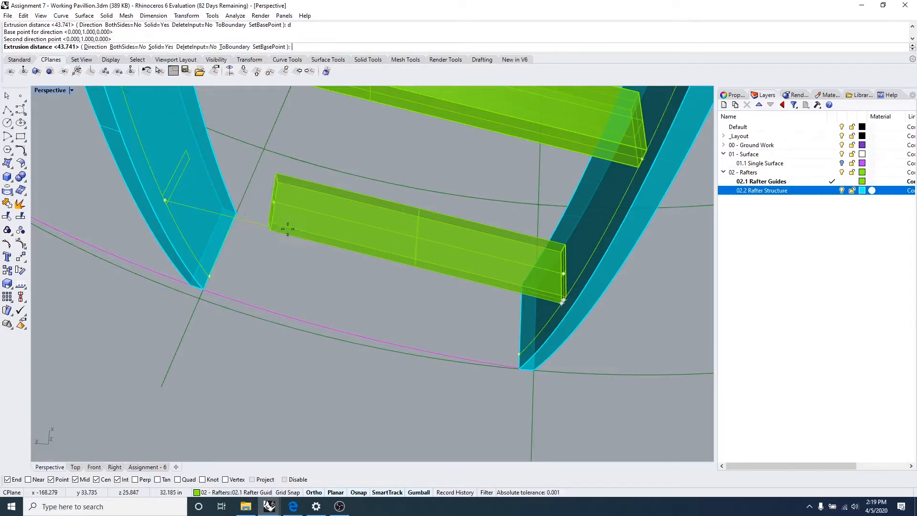
# Step: Finish the lowest beam with the ToBoundary option, using the second rafter's facing extrusion surface as the limit
pyautogui.write('t')
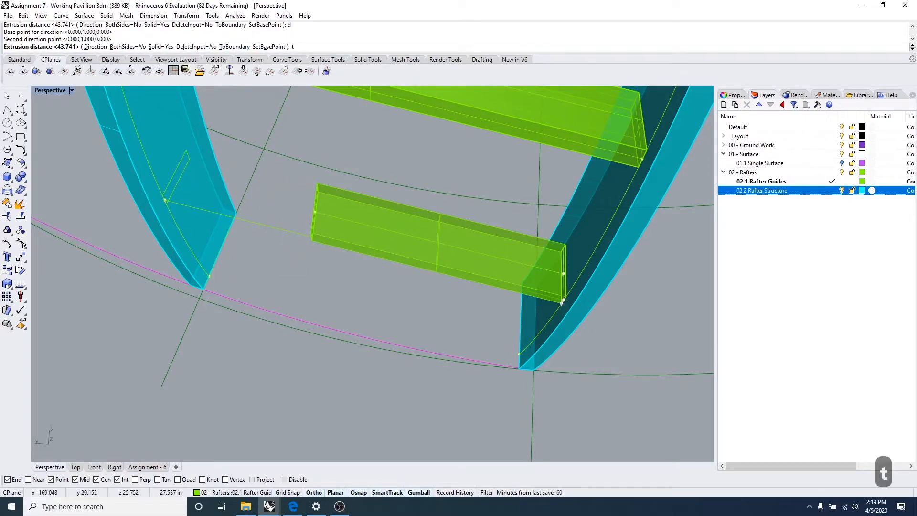
pyautogui.press('Return')
pyautogui.click(211, 146)
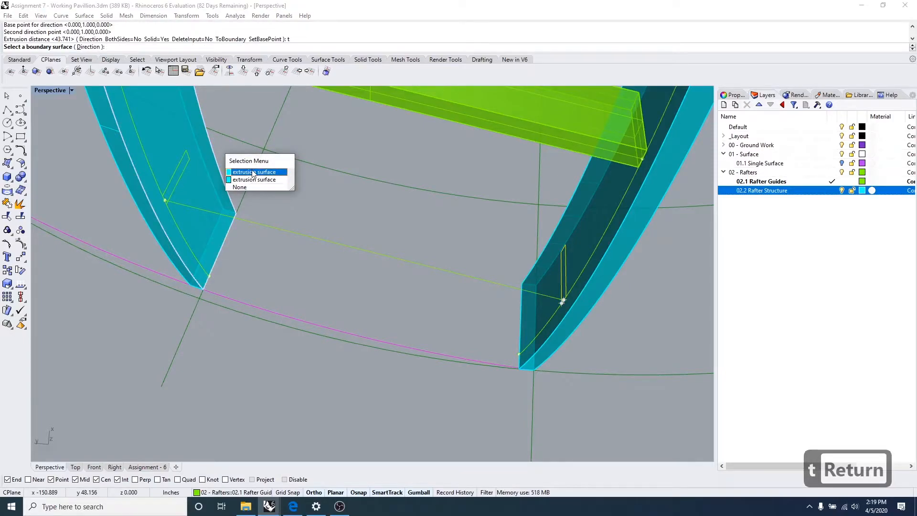
pyautogui.click(253, 171)
pyautogui.press('Escape')
pyautogui.press('Escape')
# Step: Examine the two cross beams and the remaining notch rectangles along the first two rafters
pyautogui.scroll(-4, 278, 277)
pyautogui.moveTo(283, 302); pyautogui.dragTo(348, 314, button='right')
pyautogui.scroll(-5, 391, 309)
pyautogui.scroll(3, 340, 243)
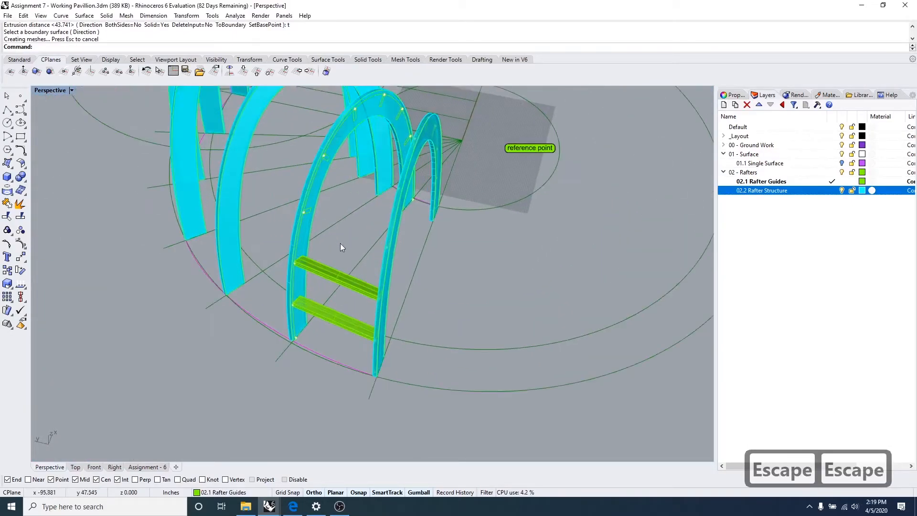
pyautogui.moveTo(423, 244); pyautogui.dragTo(400, 365, button='right')
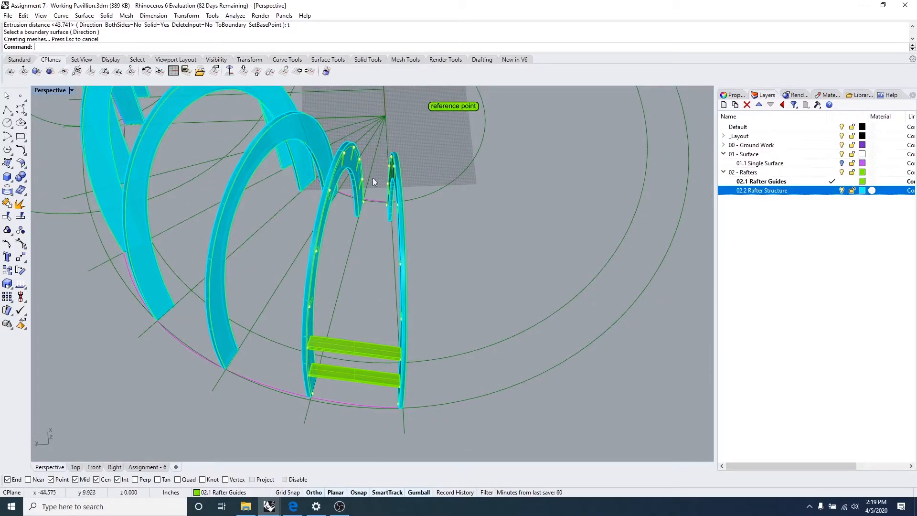
pyautogui.rightClick(385, 188)
pyautogui.moveTo(385, 188); pyautogui.dragTo(358, 214, button='right')
pyautogui.press('Escape')
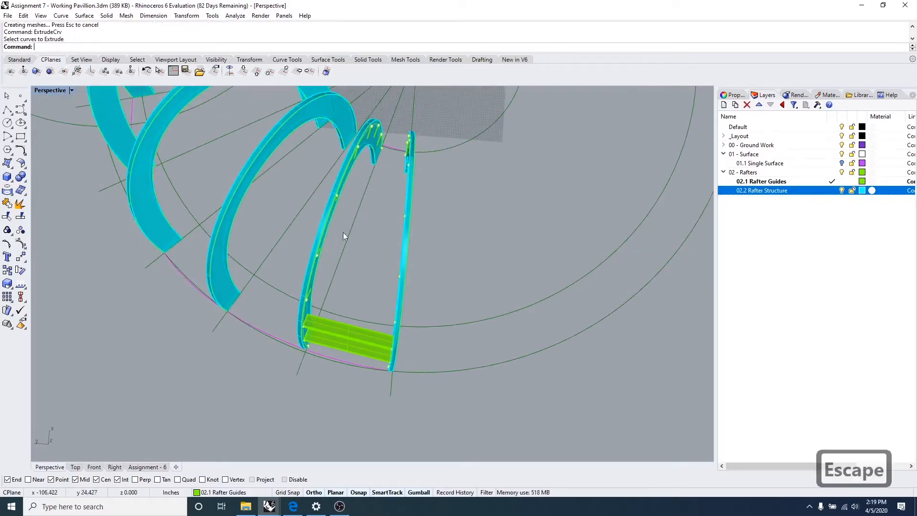
pyautogui.press('Escape')
pyautogui.press('Escape')
pyautogui.moveTo(428, 314); pyautogui.dragTo(468, 311, button='right')
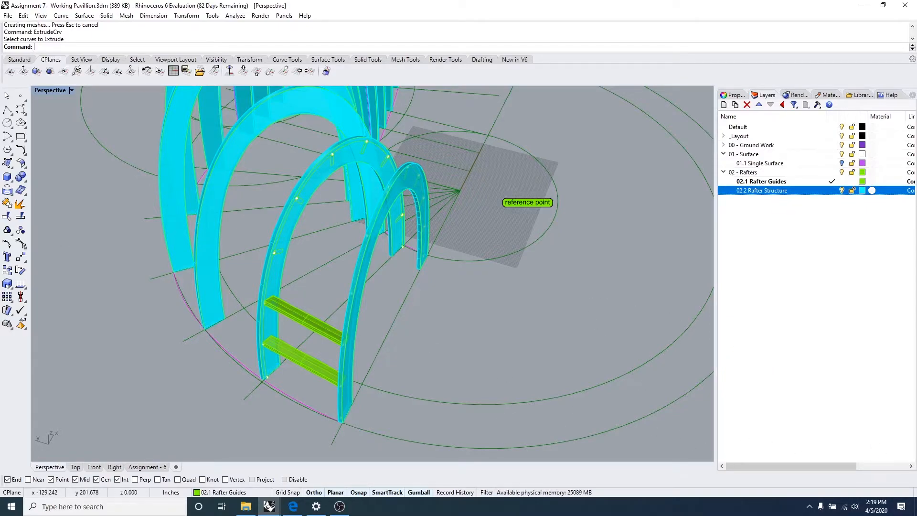
# Step: Start ExtrudeCrv for the next beam and make 02.2 Rafter Structure the current layer
pyautogui.scroll(3, 305, 286)
pyautogui.keyDown('shift'); pyautogui.moveTo(305, 286); pyautogui.dragTo(797, 220, button='right'); pyautogui.keyUp('shift')
pyautogui.write('extrude')
pyautogui.press('Return')
pyautogui.click(832, 190)
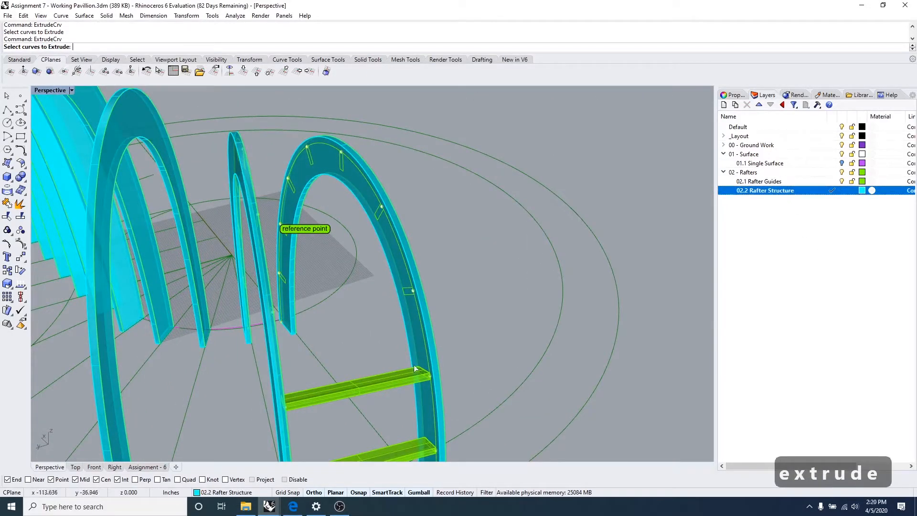
# Step: Try to extrude the first rafter's third-lowest outer notch rectangle in a custom direction toward the second rafter
pyautogui.scroll(3, 410, 298)
pyautogui.click(412, 291)
pyautogui.moveTo(412, 291); pyautogui.dragTo(458, 277, button='right')
pyautogui.rightClick(375, 313)
pyautogui.write('d')
pyautogui.press('Return')
pyautogui.scroll(4, 394, 301)
pyautogui.click(465, 274)
pyautogui.scroll(-6, 430, 279)
pyautogui.moveTo(325, 282); pyautogui.dragTo(411, 280, button='right')
pyautogui.click(266, 235)
pyautogui.scroll(-8, 266, 236)
pyautogui.rightClick(270, 243)
pyautogui.hotkey('ctrl', 'z')
# Step: Extrude the third-lowest outer notch rectangle, directed from its outer edge to the midpoint of the matching rectangle's outer edge on the second rafter
pyautogui.rightClick(288, 262)
pyautogui.scroll(8, 358, 277)
pyautogui.click(358, 280)
pyautogui.press('space')
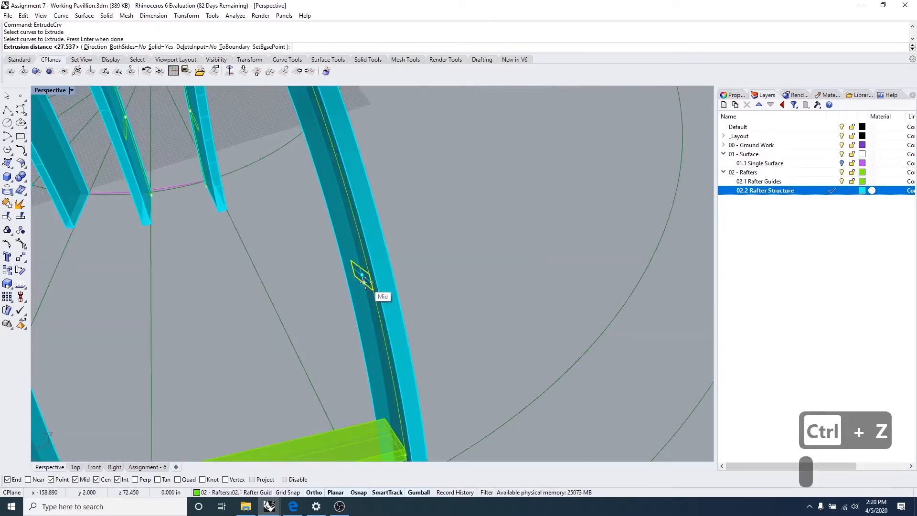
pyautogui.write('d')
pyautogui.scroll(10, 367, 282)
pyautogui.click(388, 281)
pyautogui.scroll(-10, 389, 280)
pyautogui.scroll(4, 158, 329)
pyautogui.moveTo(191, 334); pyautogui.dragTo(253, 320, button='right')
pyautogui.click(95, 207)
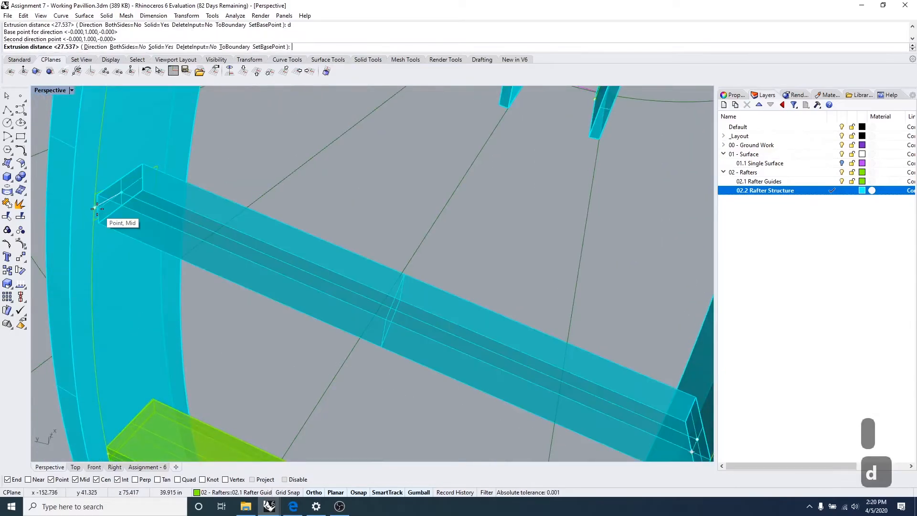
# Step: End the third beam with the ToBoundary option on the second rafter's facing extrusion surface
pyautogui.write('t')
pyautogui.rightClick(173, 164)
pyautogui.click(193, 159)
pyautogui.click(219, 182)
pyautogui.scroll(-10, 214, 196)
pyautogui.scroll(7, 208, 229)
# Step: Start extruding the first rafter's fourth outer notch rectangle, directed from its outer edge to the matching rectangle's outer edge on the second rafter
pyautogui.moveTo(206, 312); pyautogui.dragTo(253, 277, button='right')
pyautogui.press('space')
pyautogui.click(307, 120)
pyautogui.press('space')
pyautogui.write('d')
pyautogui.press('space')
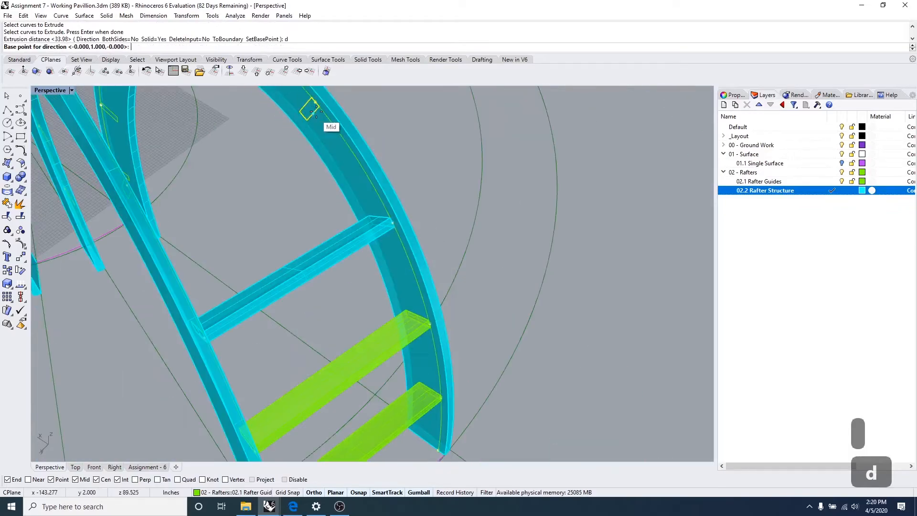
pyautogui.click(307, 120)
pyautogui.scroll(-5, 307, 120)
pyautogui.moveTo(307, 121); pyautogui.dragTo(291, 240, button='right')
pyautogui.scroll(8, 338, 249)
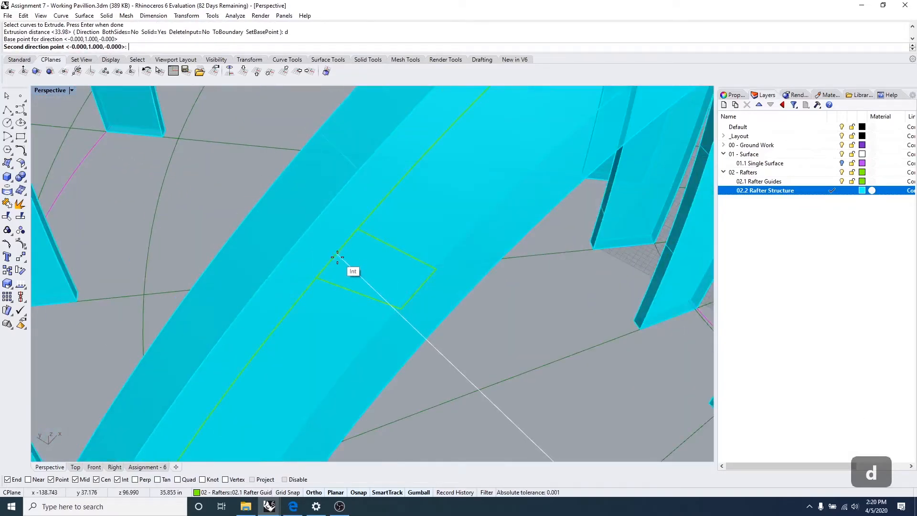
pyautogui.click(338, 249)
# Step: Complete the fourth beam with the ToBoundary option, limited by the second rafter's facing extrusion surface
pyautogui.write('t')
pyautogui.press('space')
pyautogui.click(363, 203)
pyautogui.click(392, 211)
pyautogui.scroll(-5, 472, 225)
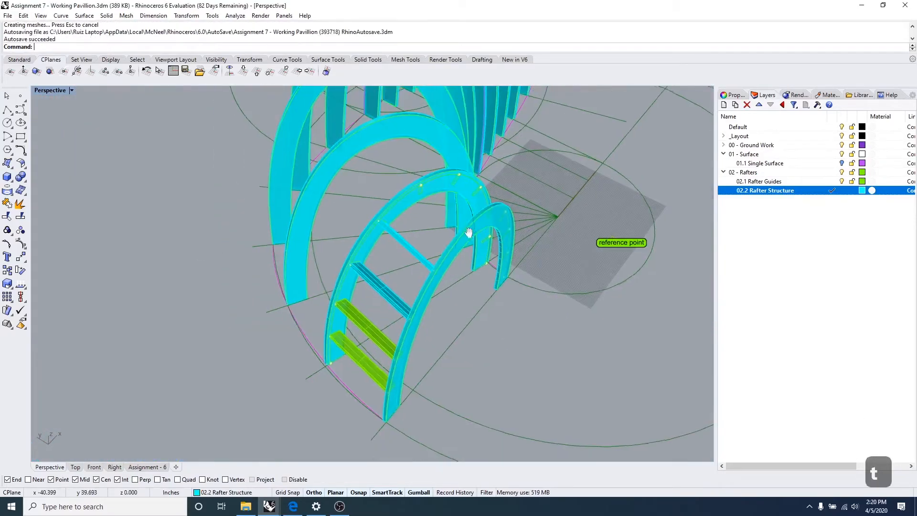
# Step: Start extruding the first rafter's fifth notch rectangle, directed from its outer edge to the matching point on the second rafter's rectangle
pyautogui.moveTo(472, 226); pyautogui.dragTo(428, 262, button='right')
pyautogui.scroll(6, 428, 263)
pyautogui.press('space')
pyautogui.click(411, 257)
pyautogui.press('Escape')
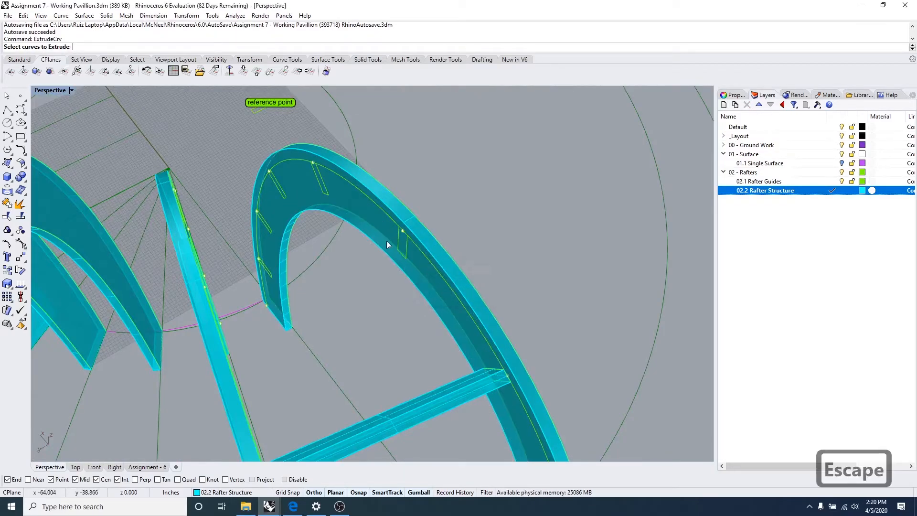
pyautogui.click(399, 244)
pyautogui.press('space')
pyautogui.scroll(6, 404, 248)
pyautogui.write('d')
pyautogui.press('space')
pyautogui.moveTo(426, 245); pyautogui.dragTo(187, 212, button='right')
pyautogui.click(421, 234)
pyautogui.scroll(-4, 421, 234)
pyautogui.click(186, 213)
# Step: Finish the fifth beam with the ToBoundary option, picking the second rafter's extrusion surface as the boundary
pyautogui.write('t')
pyautogui.press('space')
pyautogui.click(247, 253)
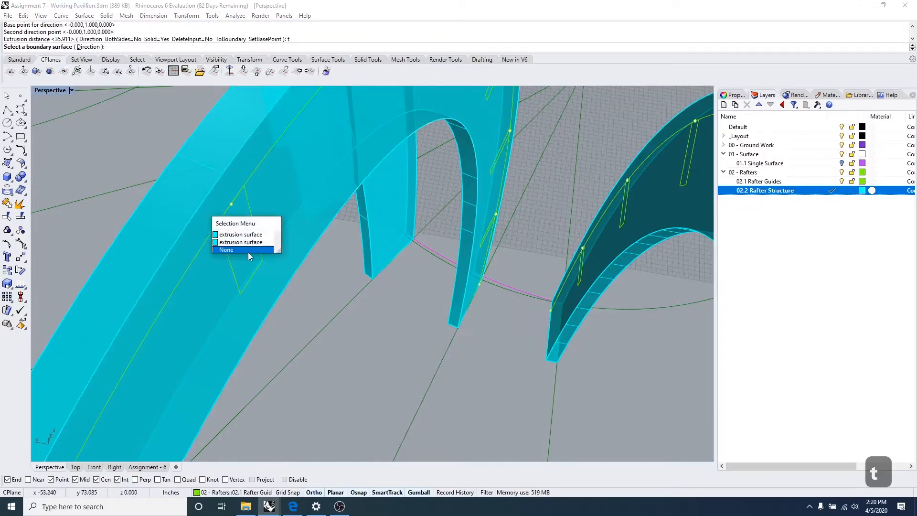
pyautogui.click(245, 237)
# Step: Start extruding the first rafter's sixth notch rectangle, directed from its outer edge's midpoint to the matching point on the second rafter
pyautogui.press('space')
pyautogui.scroll(5, 380, 250)
pyautogui.click(364, 236)
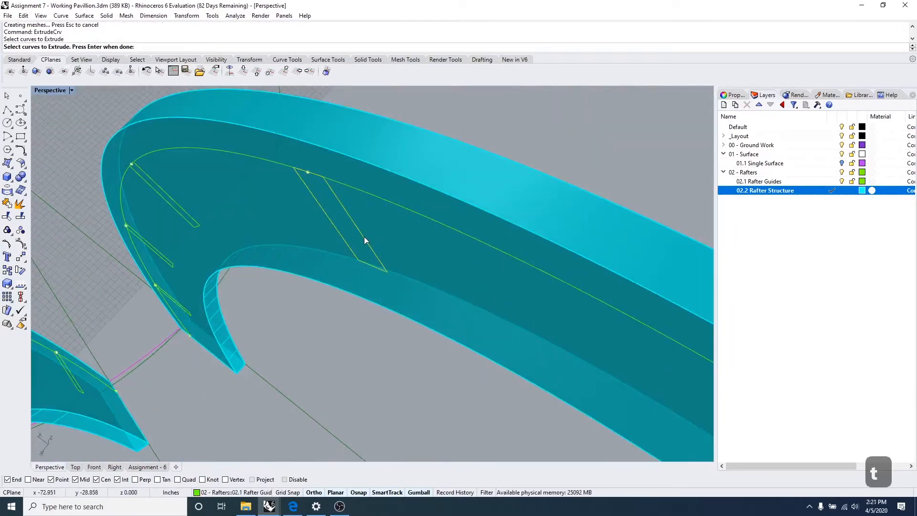
pyautogui.press('space')
pyautogui.write('d')
pyautogui.press('space')
pyautogui.click(308, 172)
pyautogui.moveTo(308, 172); pyautogui.dragTo(181, 201, button='right')
pyautogui.click(164, 139)
# Step: End the sixth beam at the second rafter's surface with the ToBoundary option
pyautogui.write('t')
pyautogui.press('space')
pyautogui.click(123, 179)
# Step: Start extruding the first rafter's third-to-last notch rectangle, setting its direction to the matching point on the second rafter's rectangle
pyautogui.moveTo(123, 179); pyautogui.dragTo(194, 298, button='right')
pyautogui.press('space')
pyautogui.scroll(4, 205, 208)
pyautogui.click(206, 210)
pyautogui.click(231, 236)
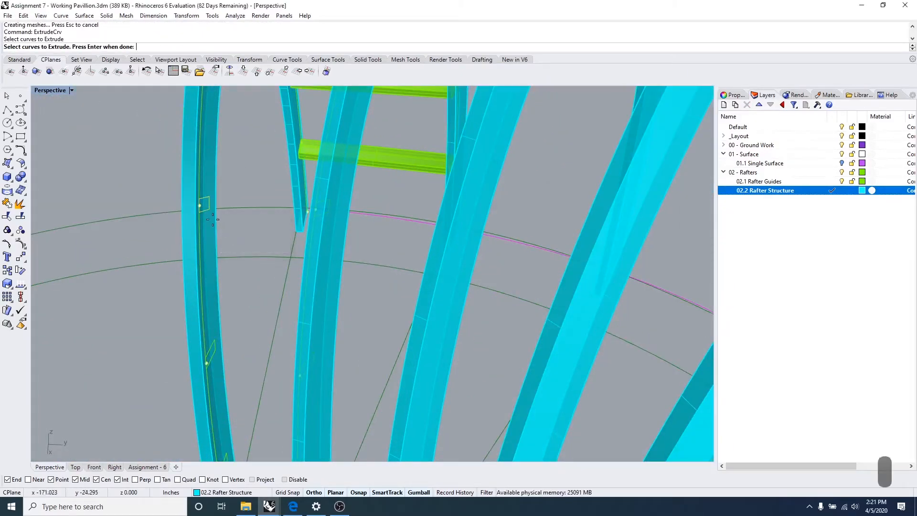
pyautogui.scroll(4, 208, 212)
pyautogui.press('space')
pyautogui.write('d')
pyautogui.press('space')
pyautogui.moveTo(260, 252); pyautogui.dragTo(253, 265, button='right')
pyautogui.click(205, 205)
pyautogui.moveTo(206, 205); pyautogui.dragTo(392, 204, button='right')
pyautogui.click(393, 204)
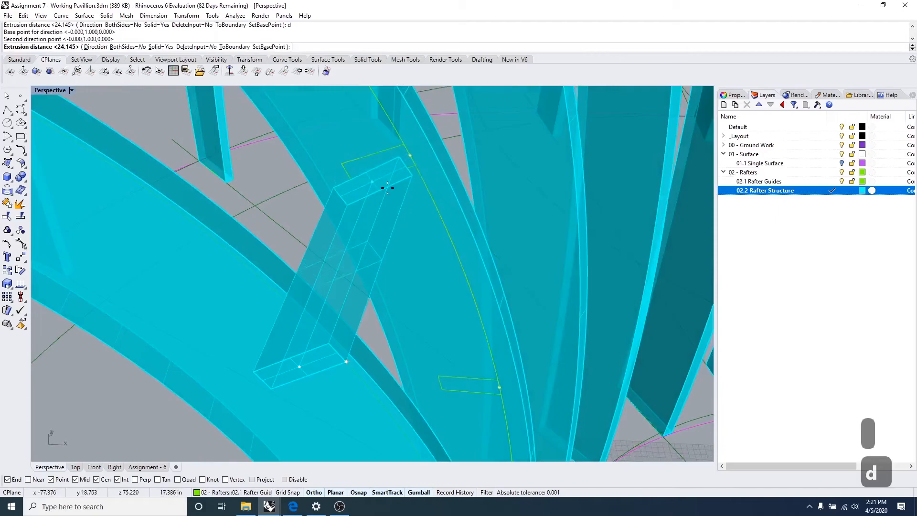
# Step: End the third-to-last beam at the second rafter using the ToBoundary option with its extrusion surface
pyautogui.write('t')
pyautogui.press('space')
pyautogui.click(427, 141)
pyautogui.click(462, 164)
# Step: Start extruding the first rafter's second-to-last notch rectangle, directed to the matching point on the second rafter's rectangle
pyautogui.scroll(-4, 462, 168)
pyautogui.moveTo(461, 168); pyautogui.dragTo(378, 205, button='right')
pyautogui.scroll(6, 290, 190)
pyautogui.press('space')
pyautogui.click(270, 185)
pyautogui.press('space')
pyautogui.write('d')
pyautogui.click(267, 186)
pyautogui.click(261, 285)
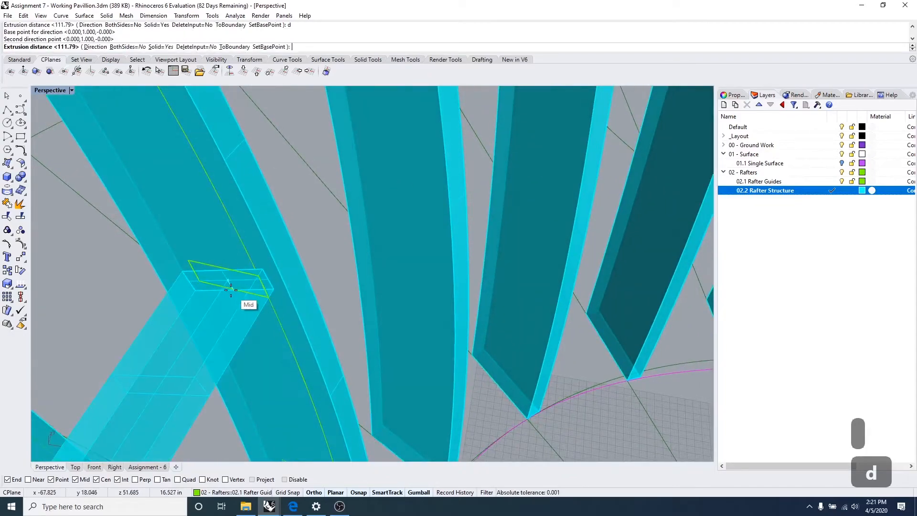
# Step: Finish the second-to-last beam with ToBoundary, choosing the second rafter's surface as the boundary
pyautogui.write('t')
pyautogui.press('space')
pyautogui.click(259, 234)
pyautogui.click(302, 259)
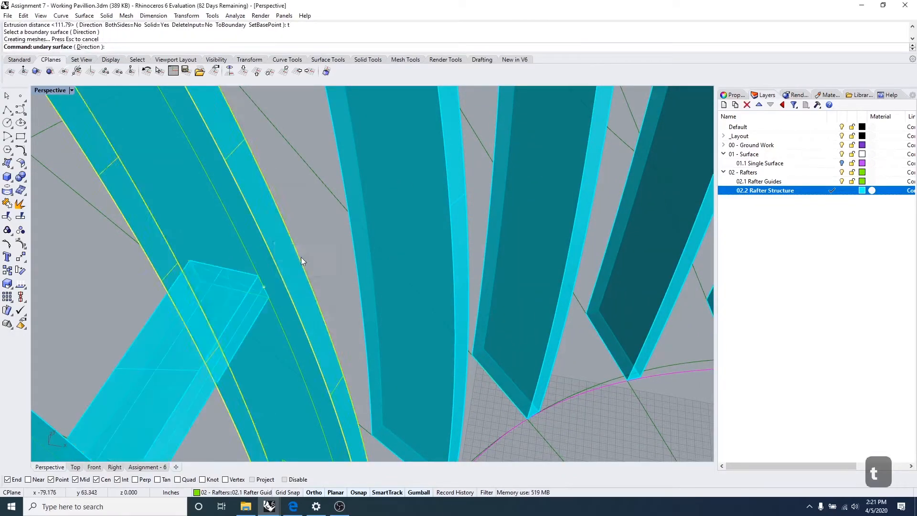
# Step: Start extruding the first rafter's last, lowest notch rectangle, directed to the matching point on the second rafter's rectangle
pyautogui.press('space')
pyautogui.scroll(-5, 215, 341)
pyautogui.scroll(5, 368, 317)
pyautogui.click(368, 316)
pyautogui.click(400, 342)
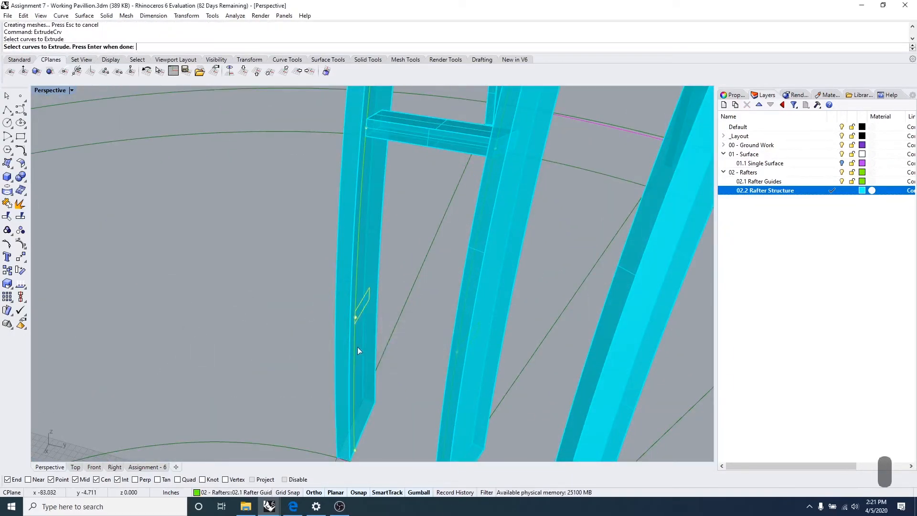
pyautogui.press('space')
pyautogui.scroll(-5, 357, 346)
pyautogui.write('d')
pyautogui.scroll(5, 370, 299)
pyautogui.click(370, 299)
pyautogui.scroll(-5, 397, 324)
pyautogui.click(162, 337)
# Step: End the last beam at the second rafter's extrusion surface with ToBoundary and leave the extrude command
pyautogui.write('t')
pyautogui.press('space')
pyautogui.click(141, 279)
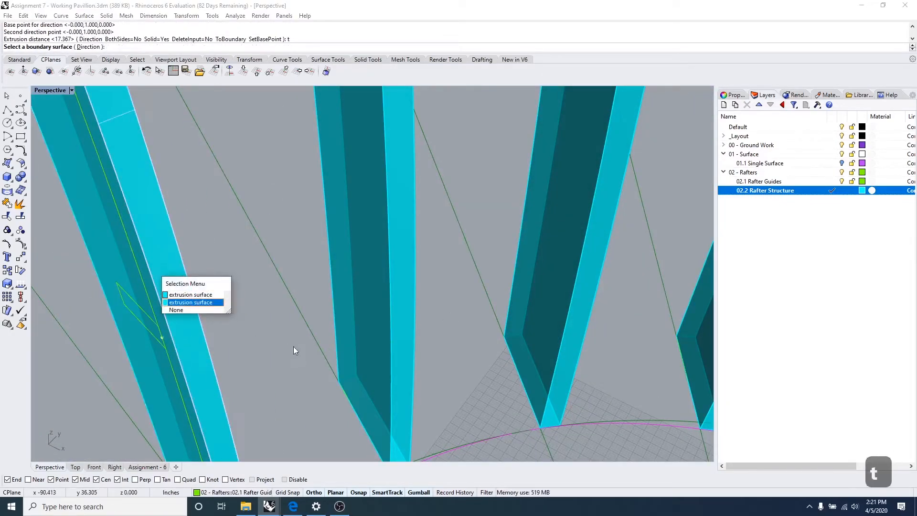
pyautogui.click(194, 294)
pyautogui.scroll(-5, 222, 271)
pyautogui.press('Escape')
pyautogui.press('Escape')
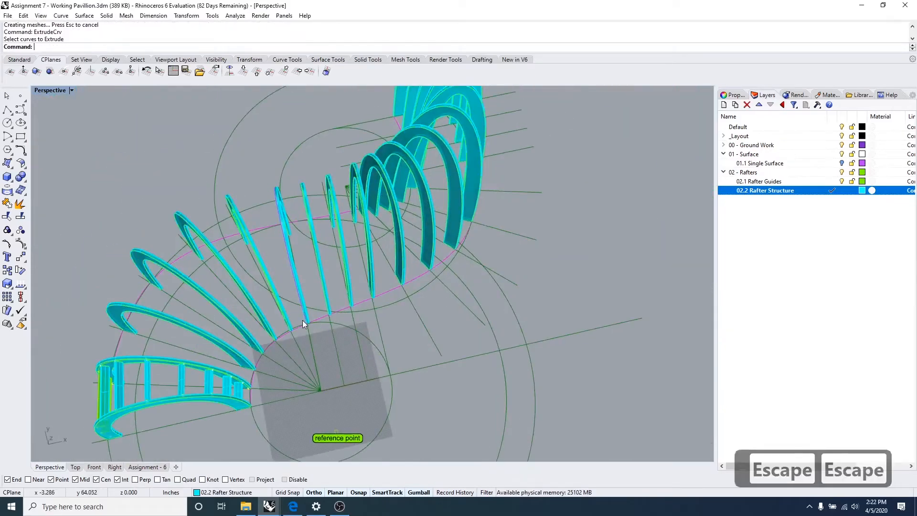
pyautogui.press('Escape')
# Step: Select the green beams between the first two rafters and move them to the 02.2 Rafter Structure layer
pyautogui.scroll(-3, 318, 325)
pyautogui.scroll(10, 350, 271)
pyautogui.press('Escape')
pyautogui.click(357, 230)
pyautogui.click(352, 227)
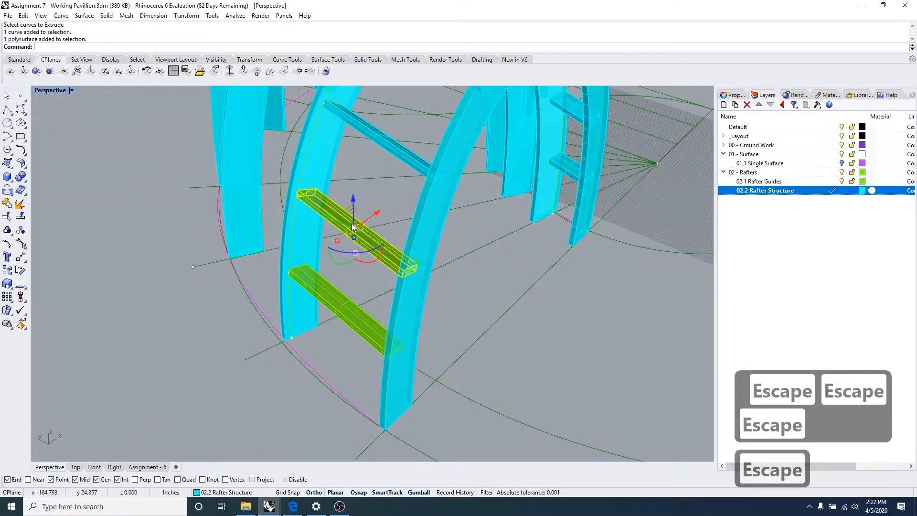
pyautogui.keyDown('shift'); pyautogui.click(330, 297); pyautogui.keyUp('shift')
pyautogui.keyDown('shift'); pyautogui.click(342, 211); pyautogui.keyUp('shift')
pyautogui.rightClick(765, 189)
pyautogui.click(807, 354)
pyautogui.press('Escape')
pyautogui.press('Escape')
pyautogui.press('Escape')
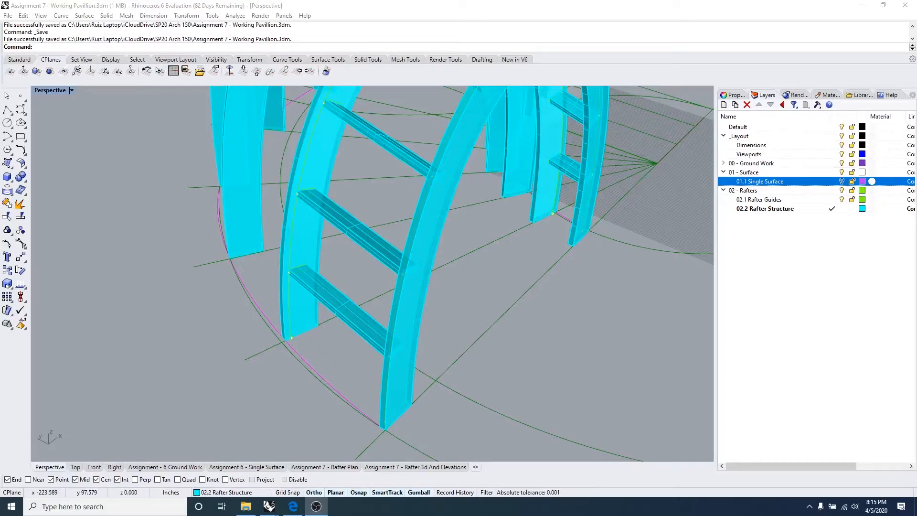
# Step: Examine the cross beams between the first two rafters and the remaining rafters of the pavilion from several distances
pyautogui.scroll(-5, 282, 271)
pyautogui.moveTo(282, 271); pyautogui.dragTo(318, 316, button='right')
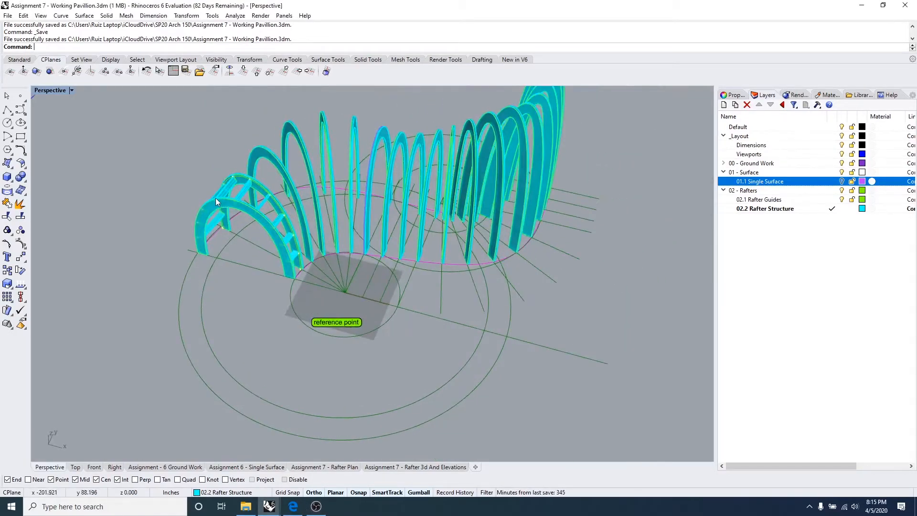
pyautogui.scroll(6, 216, 198)
pyautogui.scroll(-4, 303, 175)
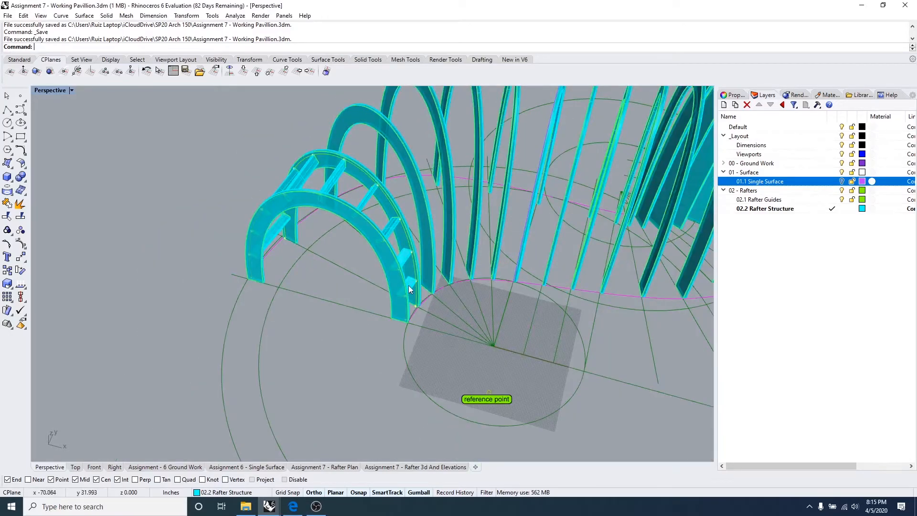
pyautogui.scroll(5, 409, 285)
pyautogui.keyDown('shift'); pyautogui.moveTo(356, 288); pyautogui.dragTo(410, 336, button='right'); pyautogui.keyUp('shift')
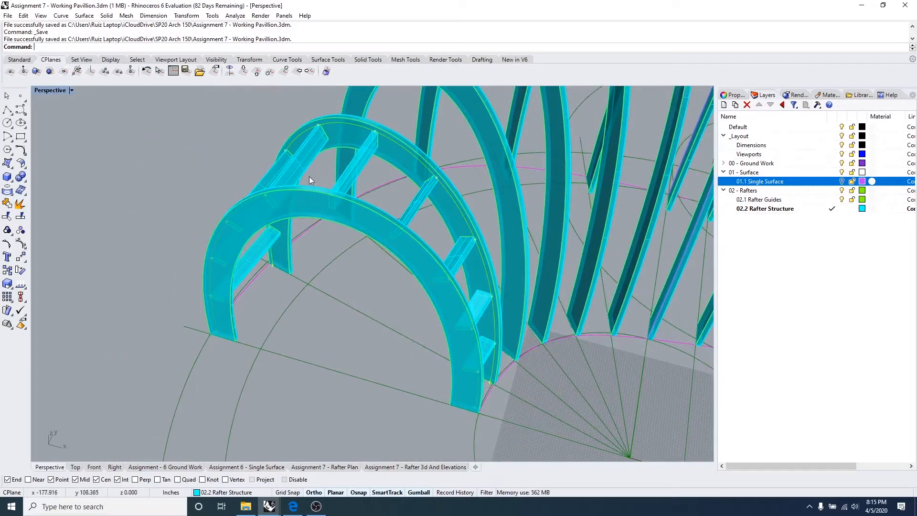
pyautogui.scroll(-2, 254, 260)
pyautogui.keyDown('shift'); pyautogui.moveTo(293, 265); pyautogui.dragTo(282, 297, button='right'); pyautogui.keyUp('shift')
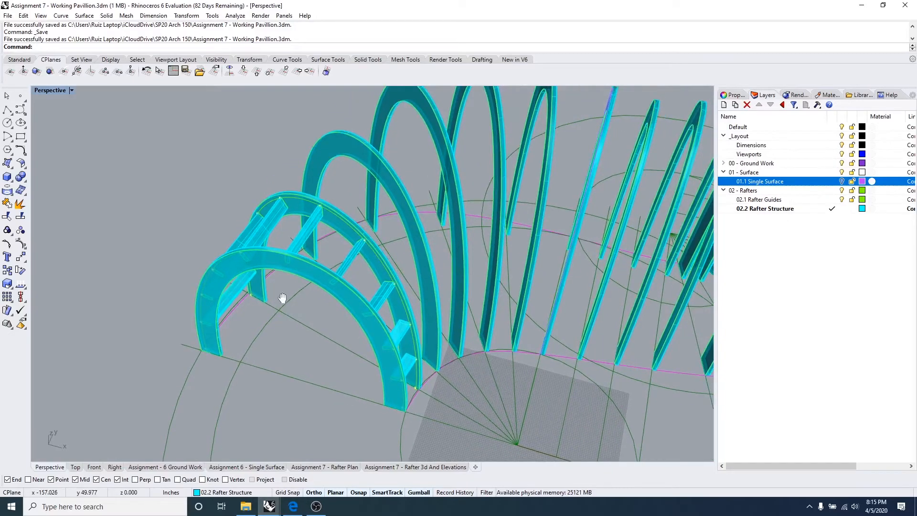
pyautogui.scroll(-4, 439, 327)
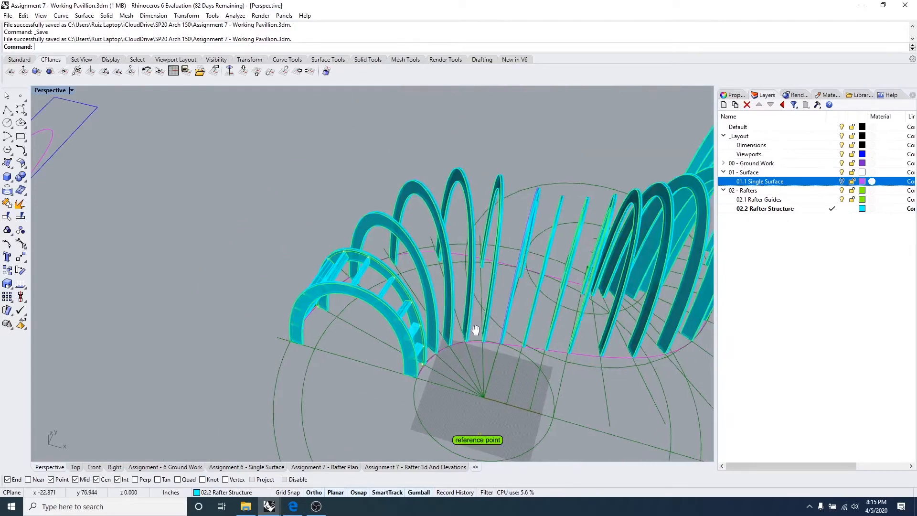
pyautogui.scroll(2, 356, 329)
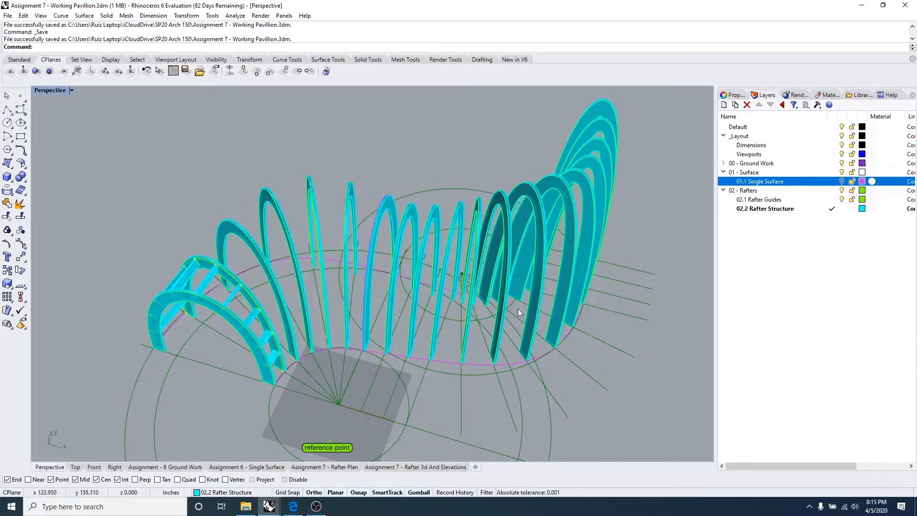
pyautogui.scroll(-3, 388, 299)
pyautogui.scroll(5, 308, 297)
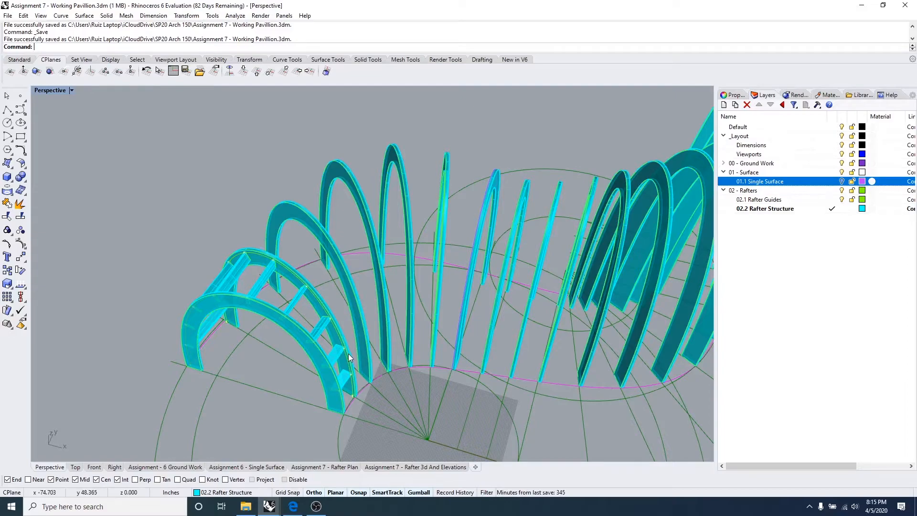
pyautogui.scroll(-1, 348, 353)
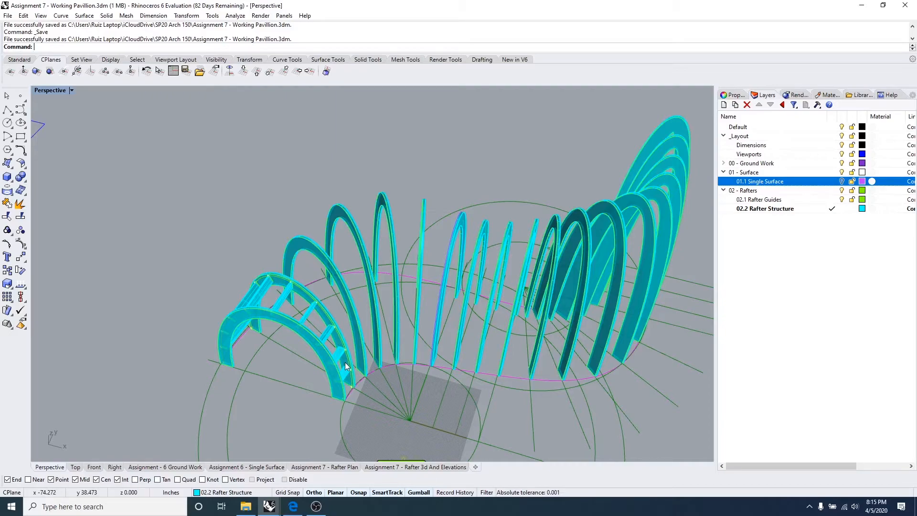
pyautogui.scroll(5, 345, 362)
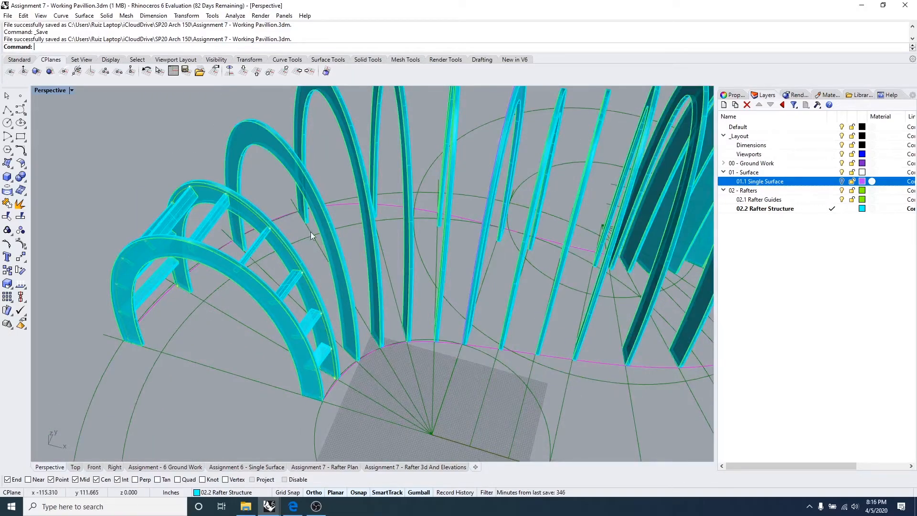
pyautogui.scroll(-7, 288, 222)
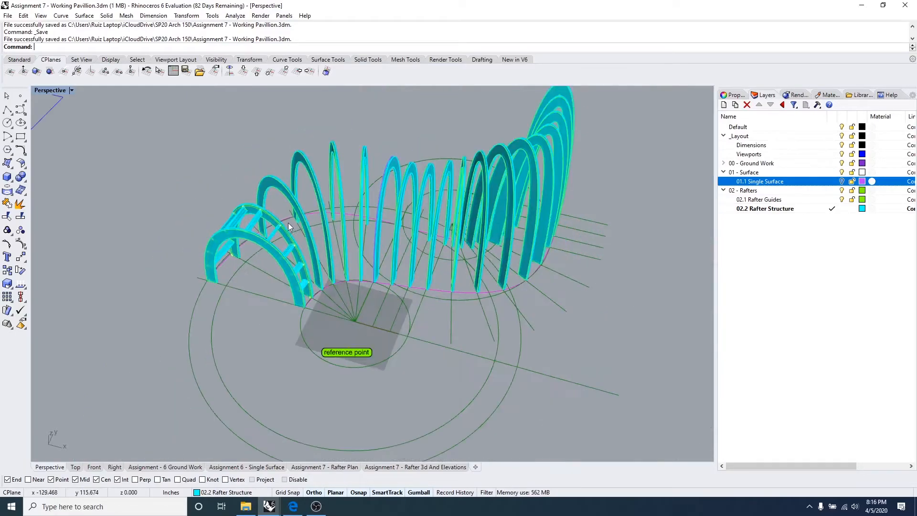
pyautogui.scroll(-5, 505, 274)
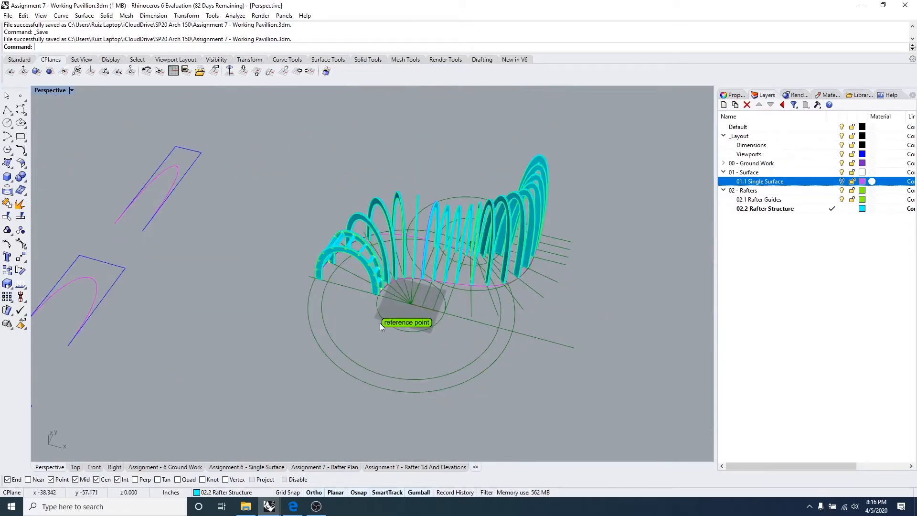
# Step: Delete the "reference point" text dot beside the small notch rectangle on the ground plane
pyautogui.scroll(10, 444, 337)
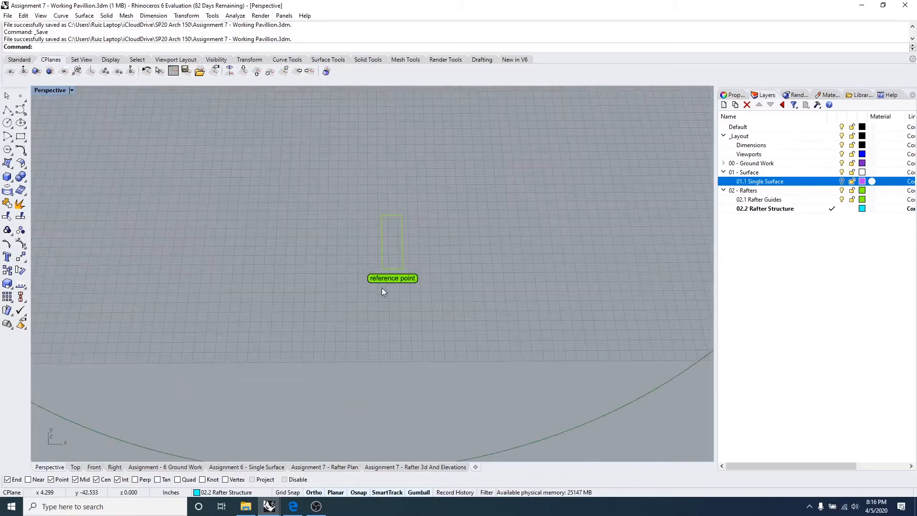
pyautogui.click(250, 305)
pyautogui.moveTo(262, 329); pyautogui.dragTo(386, 327, button='right')
pyautogui.scroll(3, 387, 322)
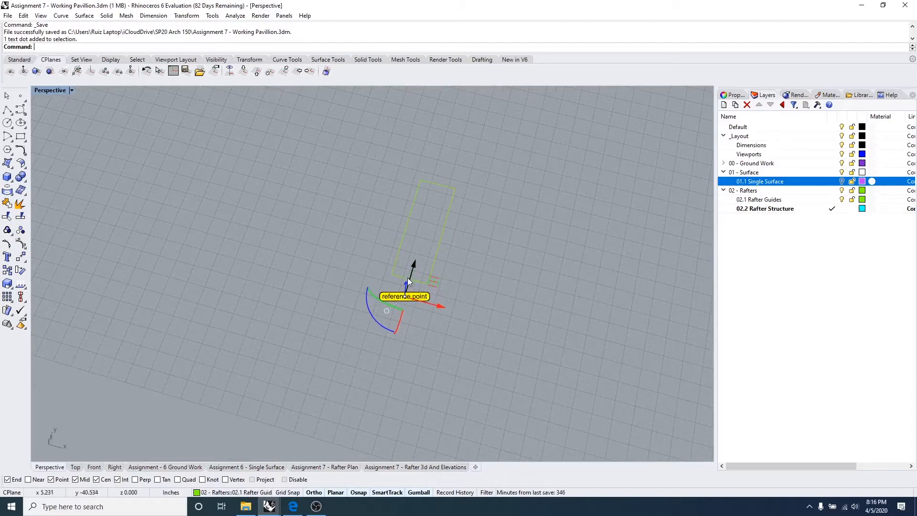
pyautogui.scroll(-6, 416, 302)
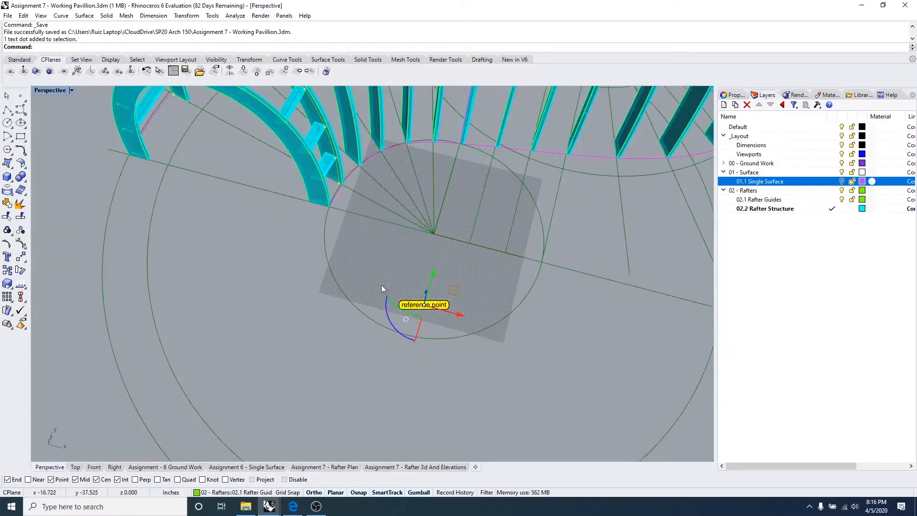
pyautogui.keyDown('shift'); pyautogui.moveTo(370, 267); pyautogui.dragTo(385, 301, button='right'); pyautogui.keyUp('shift')
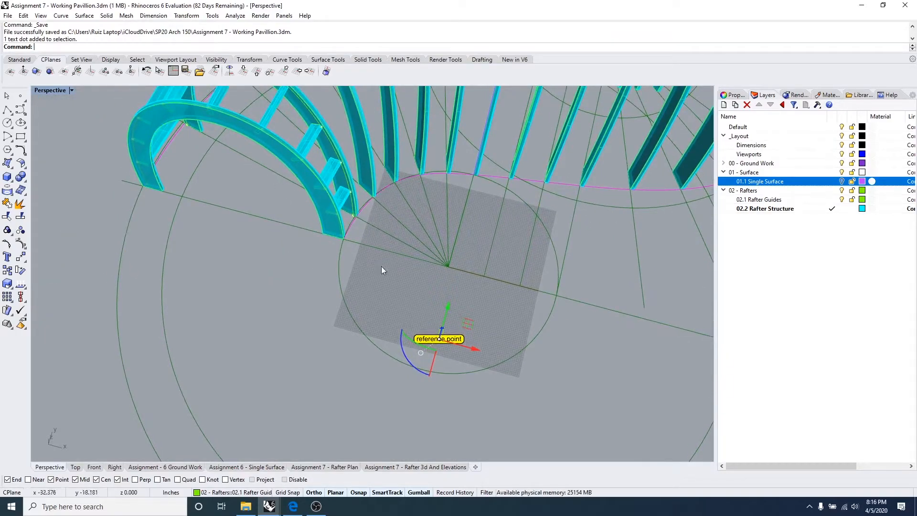
pyautogui.scroll(8, 420, 337)
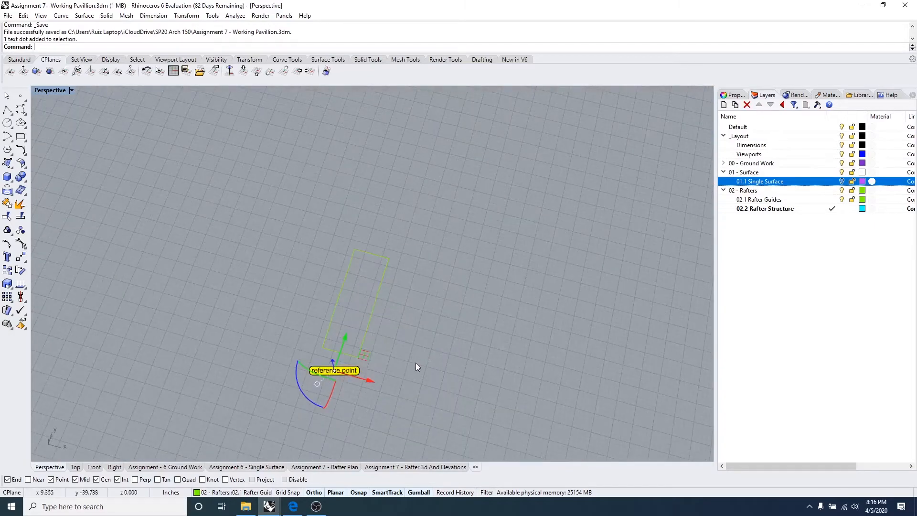
pyautogui.click(334, 374)
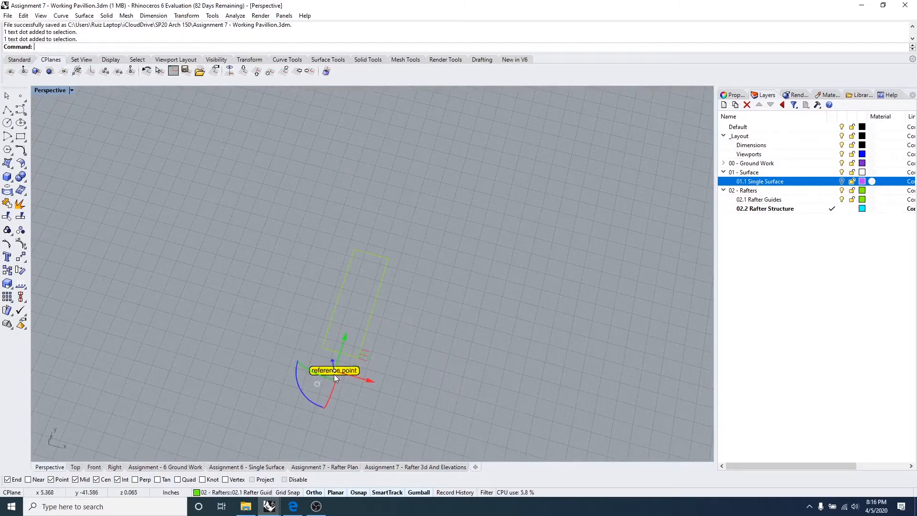
pyautogui.press('Delete')
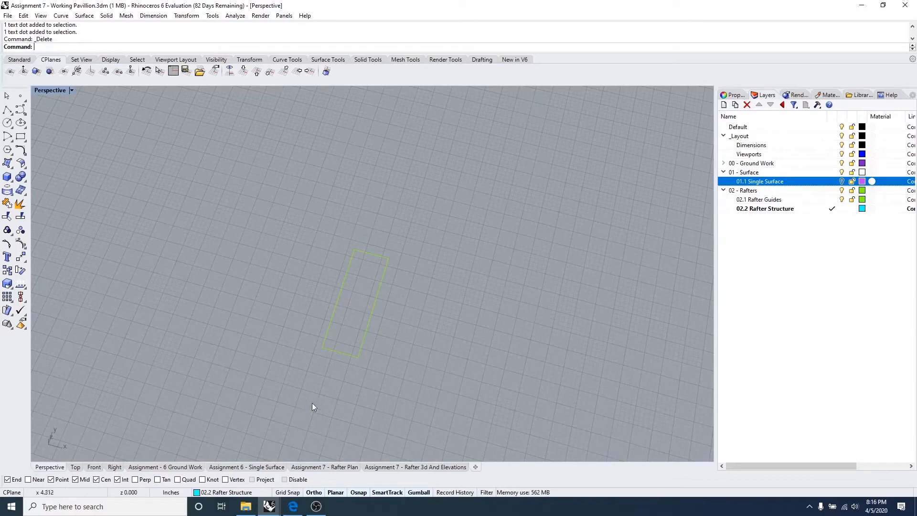
# Step: Open the Assignment - 6 Ground Work layout and widen the layer list to show more of its columns
pyautogui.scroll(-10, 372, 368)
pyautogui.moveTo(319, 390); pyautogui.dragTo(344, 370, button='right')
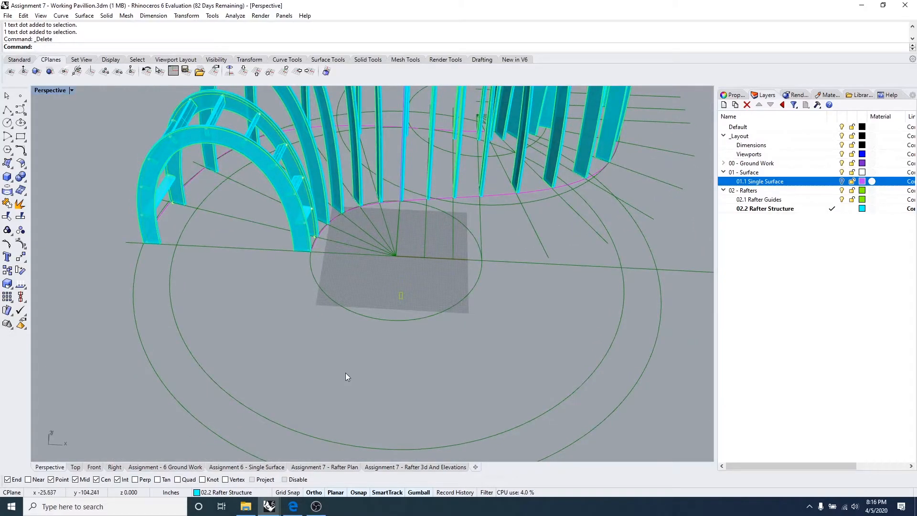
pyautogui.keyDown('shift'); pyautogui.moveTo(399, 368); pyautogui.dragTo(362, 395, button='right'); pyautogui.keyUp('shift')
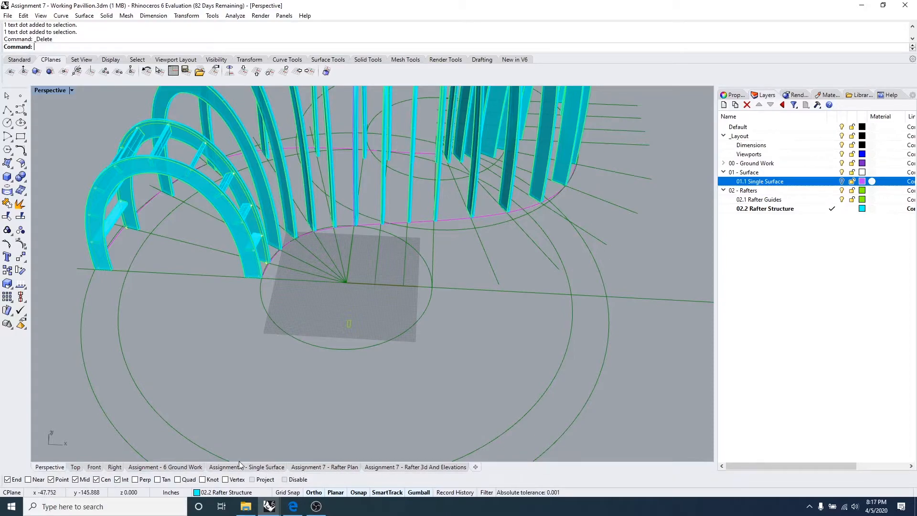
pyautogui.click(194, 468)
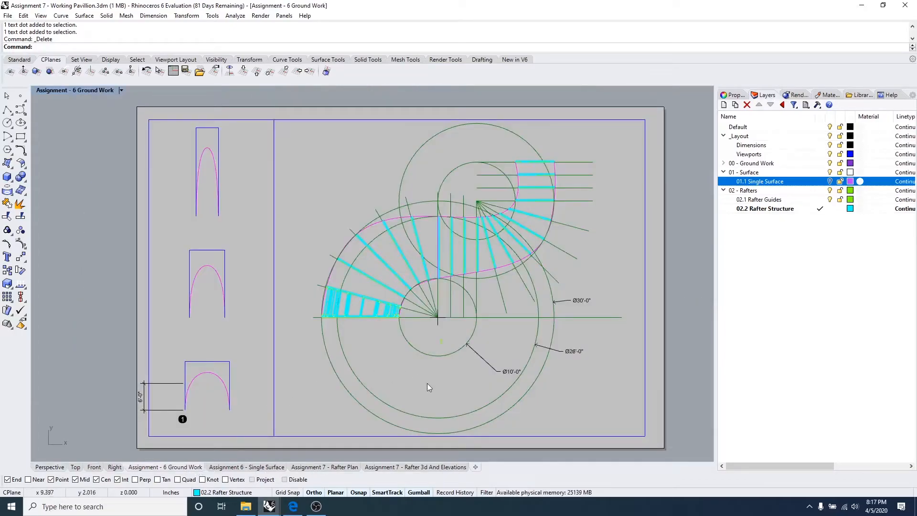
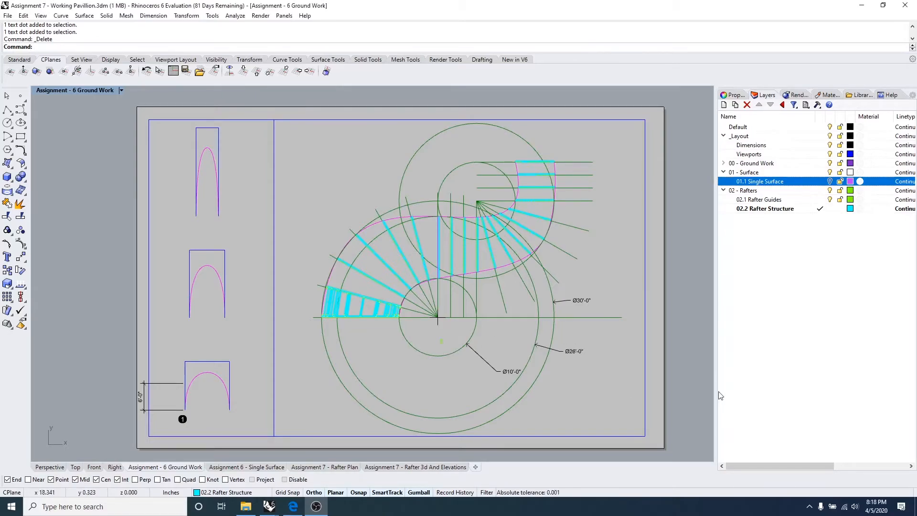
pyautogui.moveTo(666, 380); pyautogui.dragTo(681, 378)
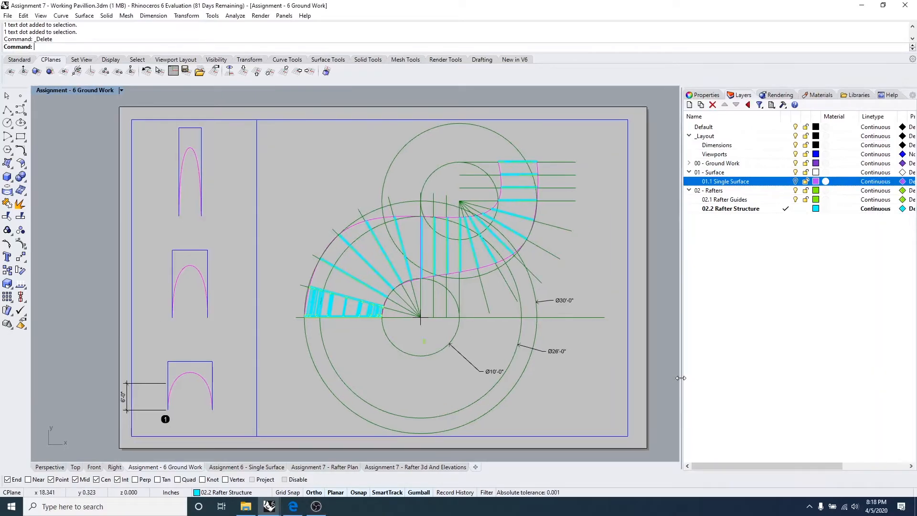
pyautogui.moveTo(798, 466); pyautogui.dragTo(721, 459)
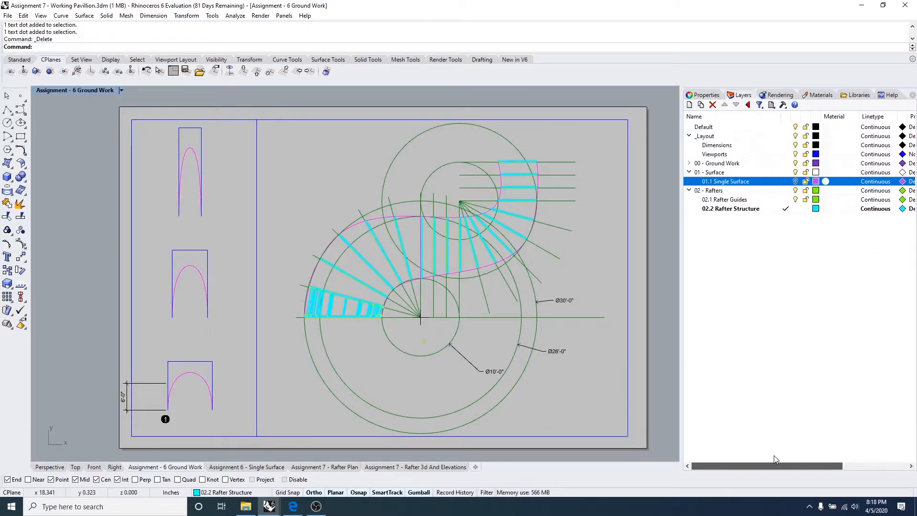
pyautogui.moveTo(788, 456); pyautogui.dragTo(755, 466)
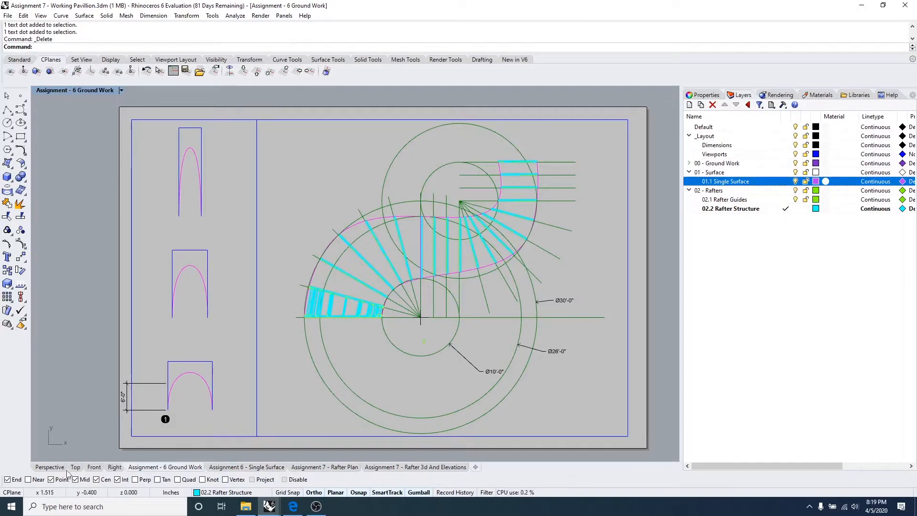
# Step: Return to the Perspective view and look over the whole pavilion model
pyautogui.click(50, 466)
pyautogui.scroll(-5, 425, 305)
pyautogui.moveTo(424, 315); pyautogui.dragTo(506, 277, button='right')
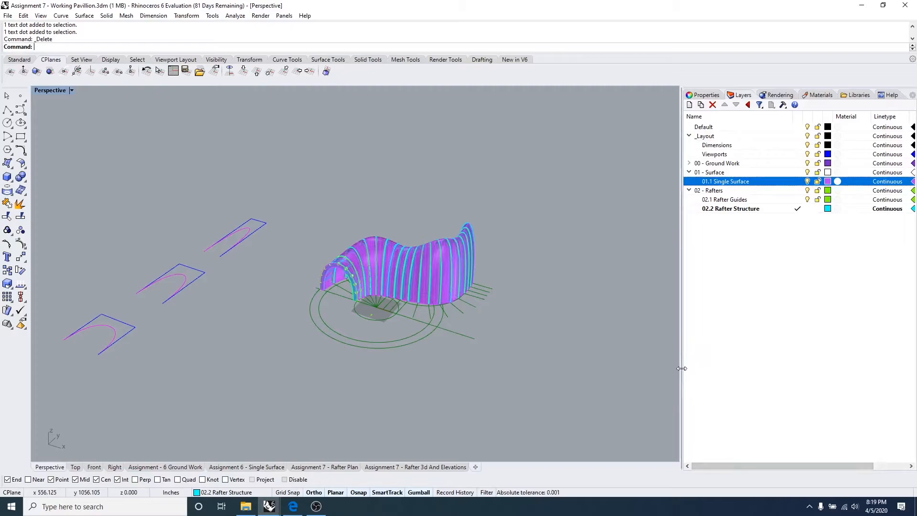
# Step: Widen the layer list, open the Assignment - 6 Ground Work layout and bring the layout-specific layer columns into view
pyautogui.moveTo(601, 364); pyautogui.dragTo(600, 364)
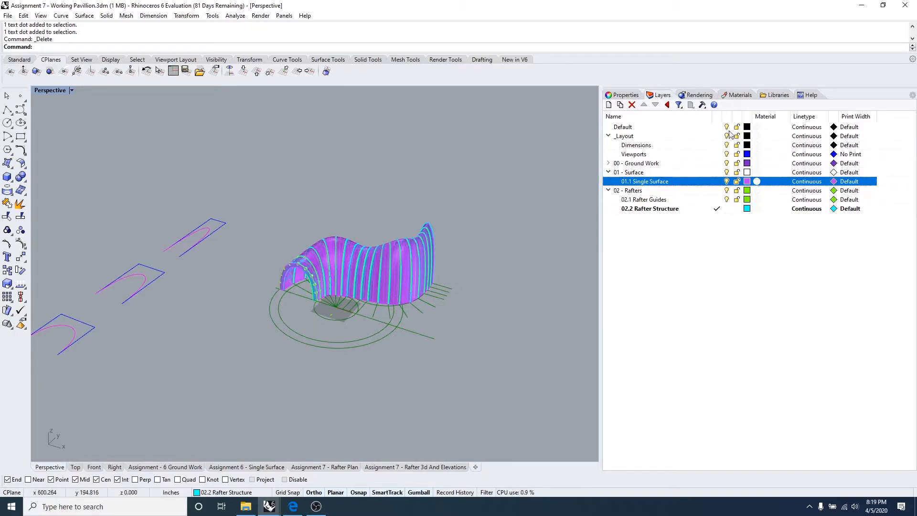
pyautogui.click(181, 468)
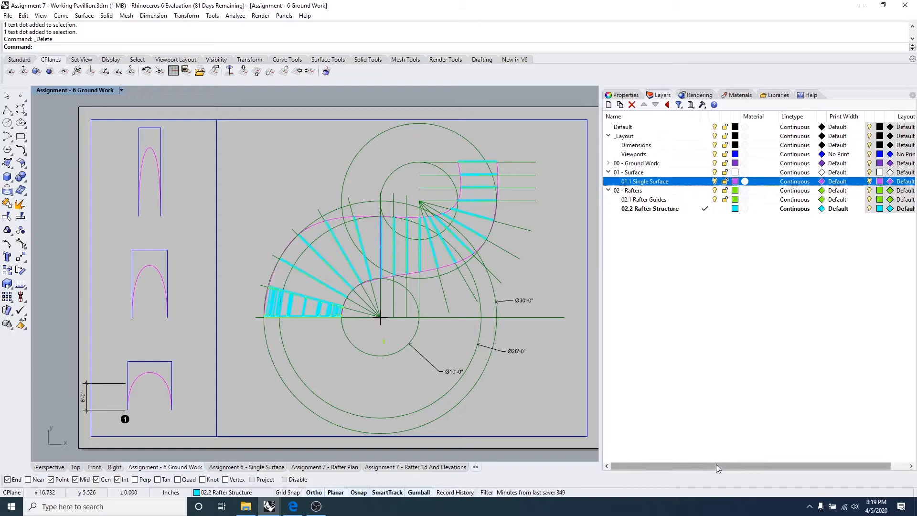
pyautogui.moveTo(715, 465); pyautogui.dragTo(746, 461)
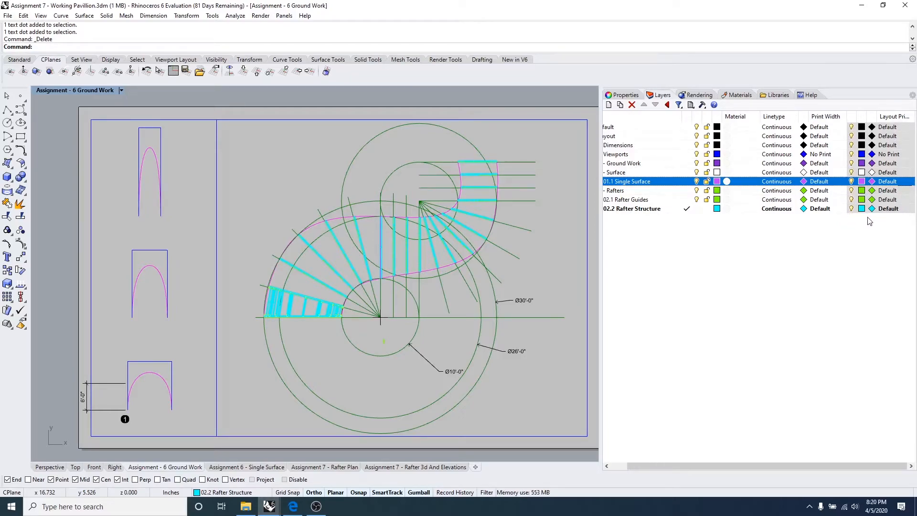
# Step: Try to hide the 02.2 Rafter Structure layer at layout level on the Ground Work page
pyautogui.scroll(-4, 279, 154)
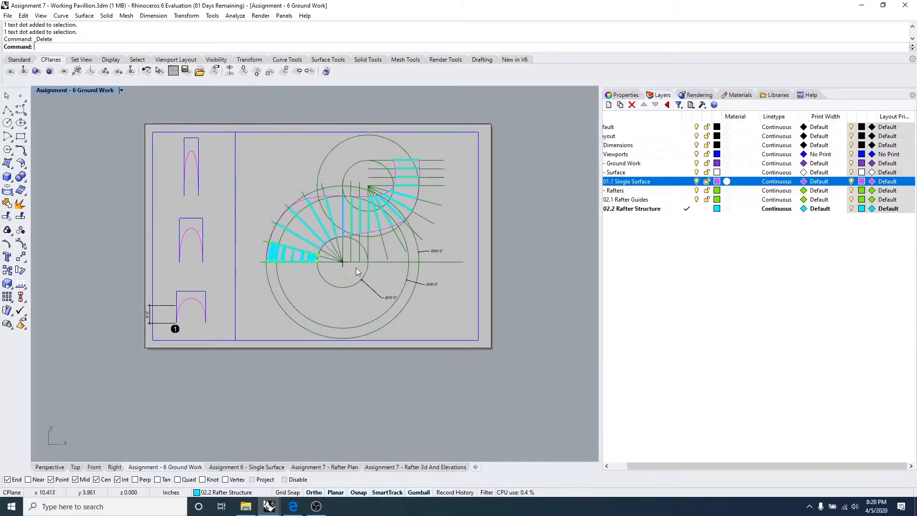
pyautogui.scroll(1, 306, 251)
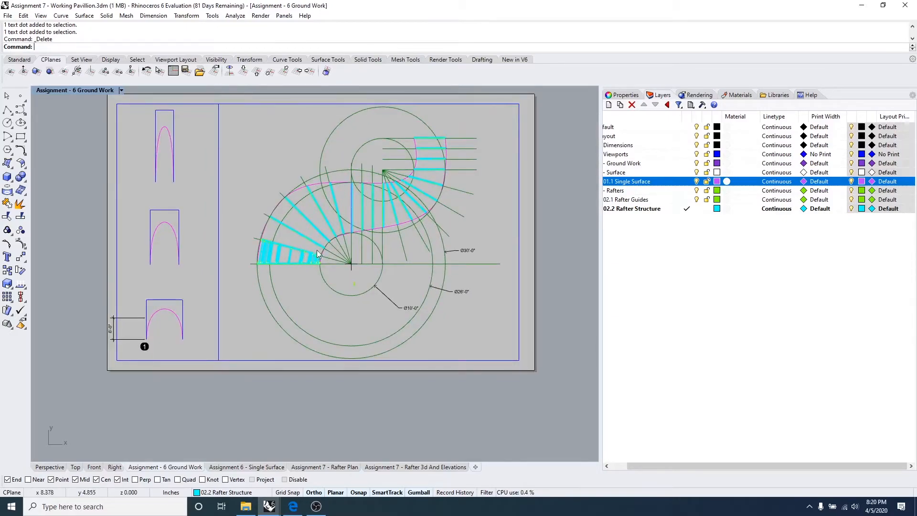
pyautogui.click(852, 210)
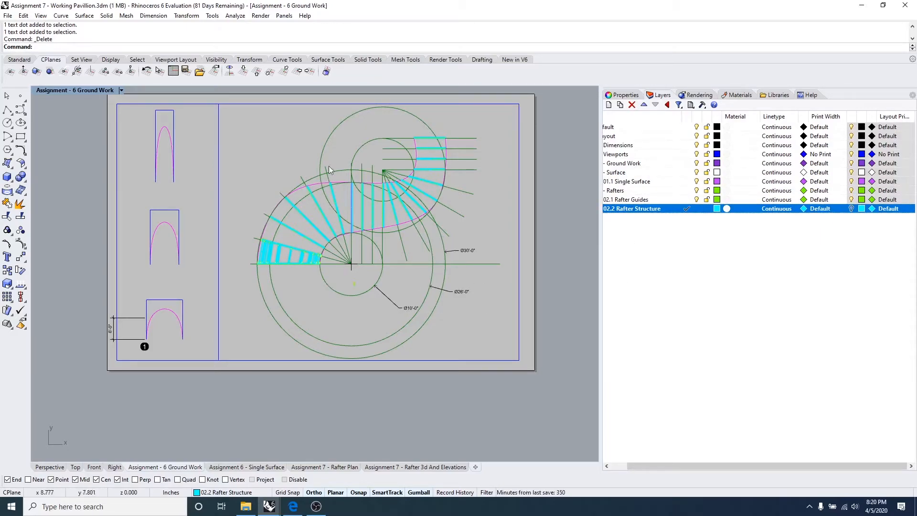
pyautogui.moveTo(293, 200); pyautogui.dragTo(324, 219, button='right')
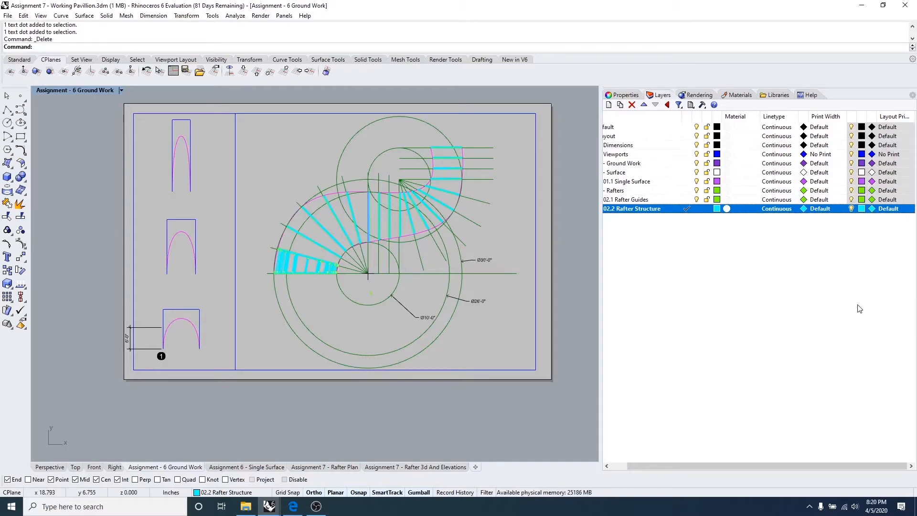
# Step: Turn off the 02.2 Rafter Structure and 02.1 Rafter Guides layers inside the Top plan detail only, and leave the detail
pyautogui.doubleClick(517, 330)
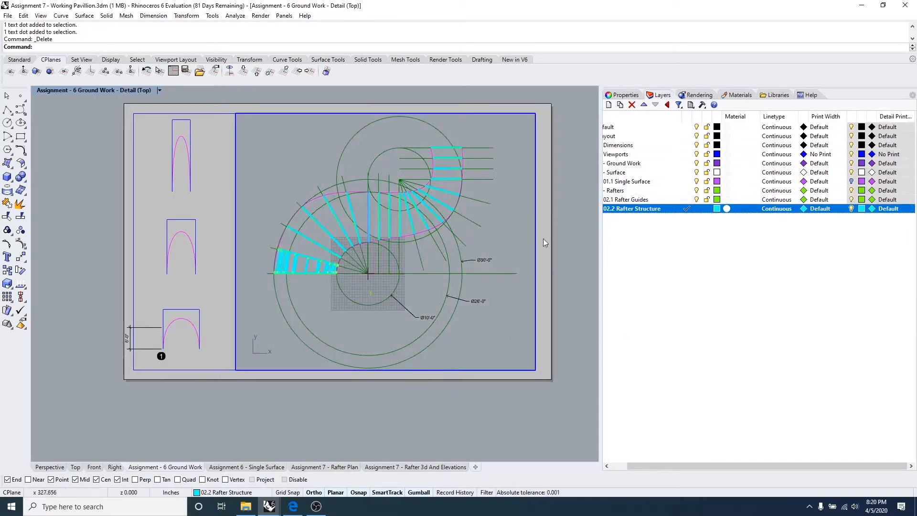
pyautogui.click(851, 207)
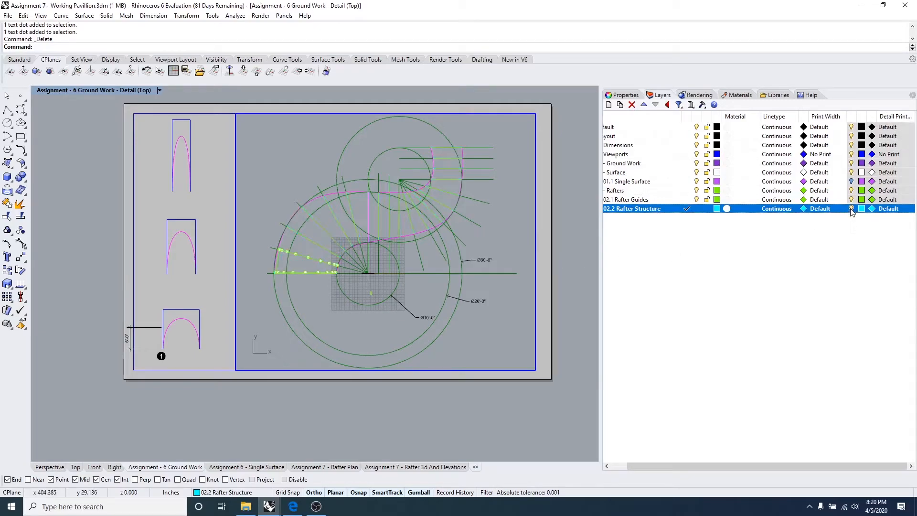
pyautogui.click(851, 200)
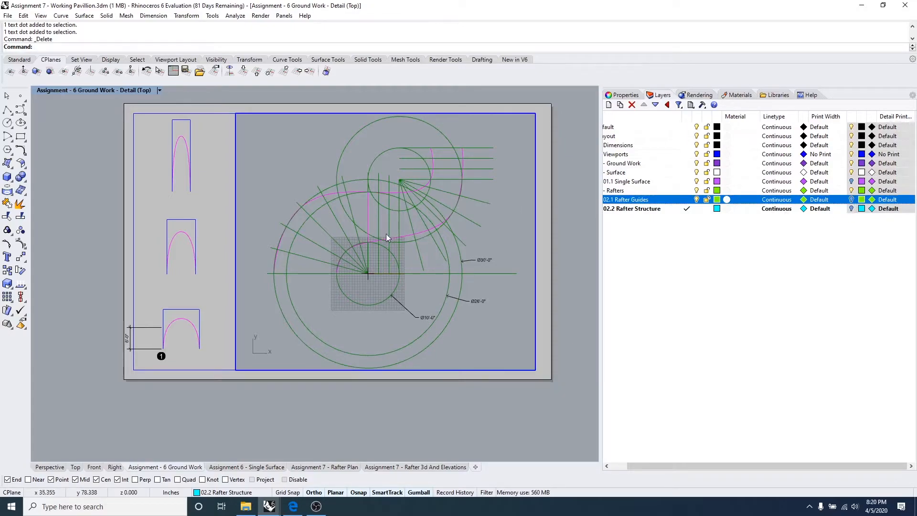
pyautogui.doubleClick(563, 247)
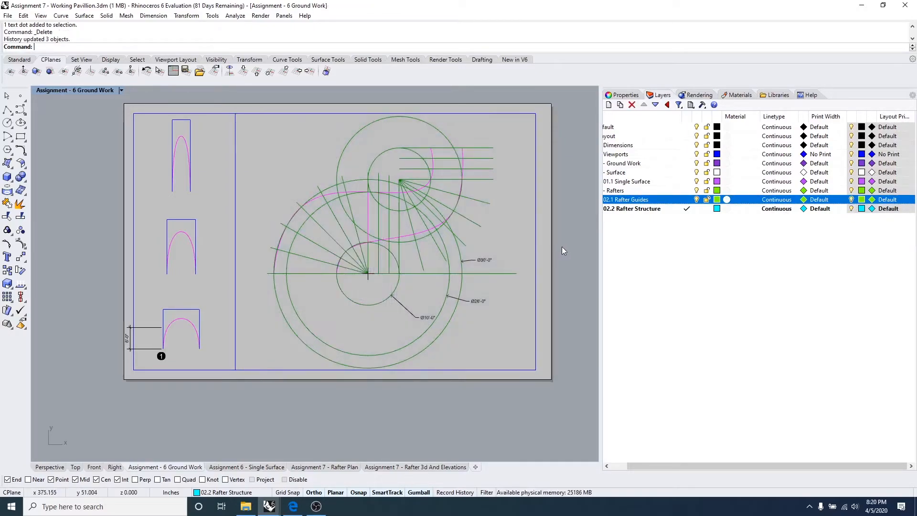
# Step: Check in the Perspective view whether the rafters and rafter guides still display on the pavilion model
pyautogui.click(53, 469)
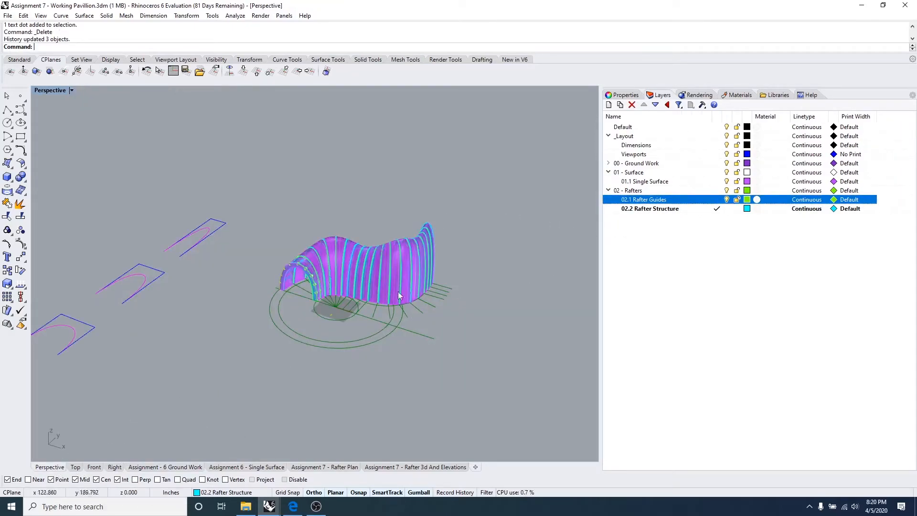
pyautogui.scroll(5, 291, 261)
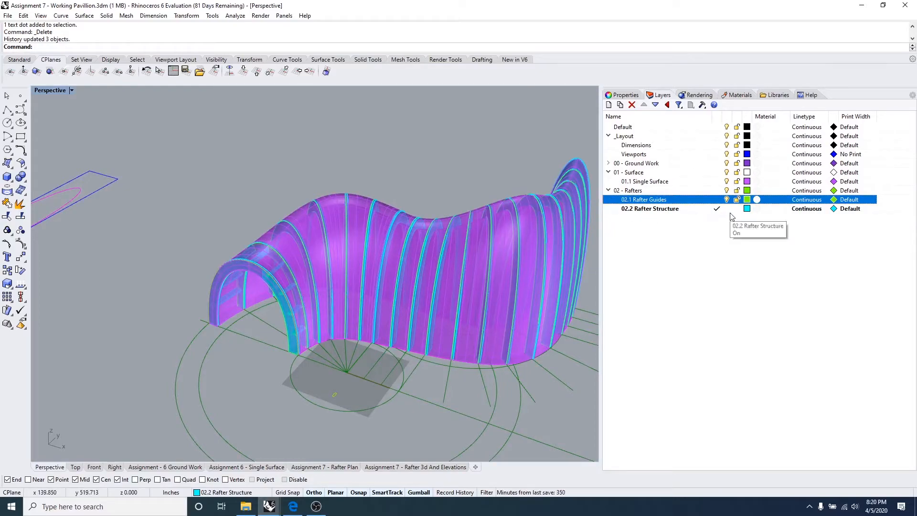
pyautogui.moveTo(496, 232); pyautogui.dragTo(351, 354, button='right')
pyautogui.scroll(2, 351, 323)
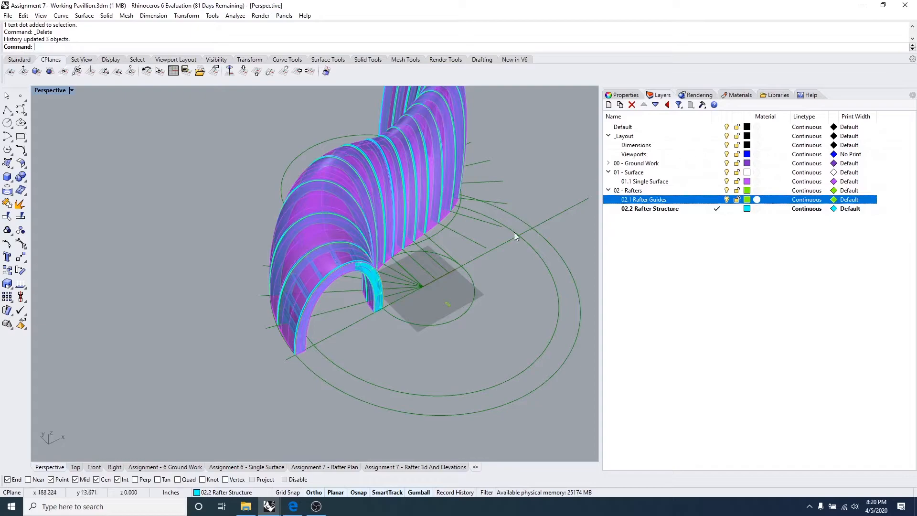
pyautogui.scroll(-4, 511, 314)
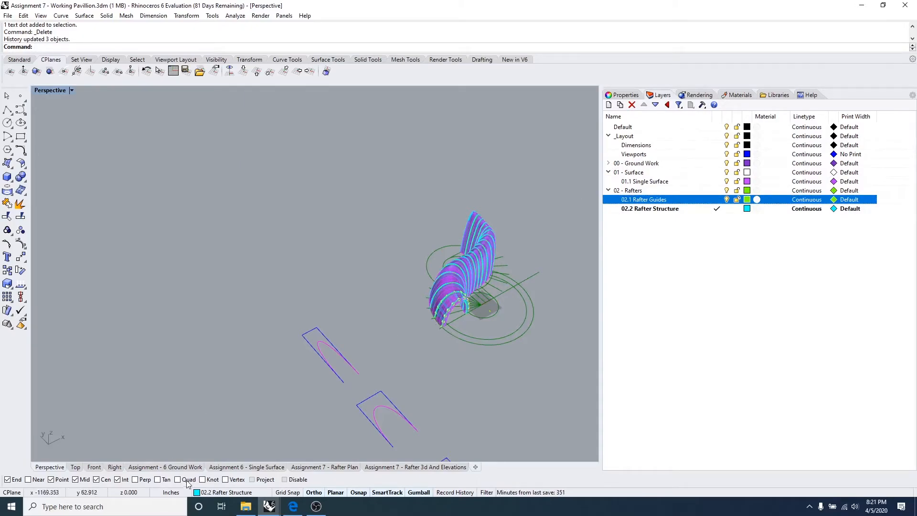
# Step: Reactivate the Top plan detail on the Assignment - 6 Ground Work layout and widen the layer list to show the detail print columns
pyautogui.click(184, 468)
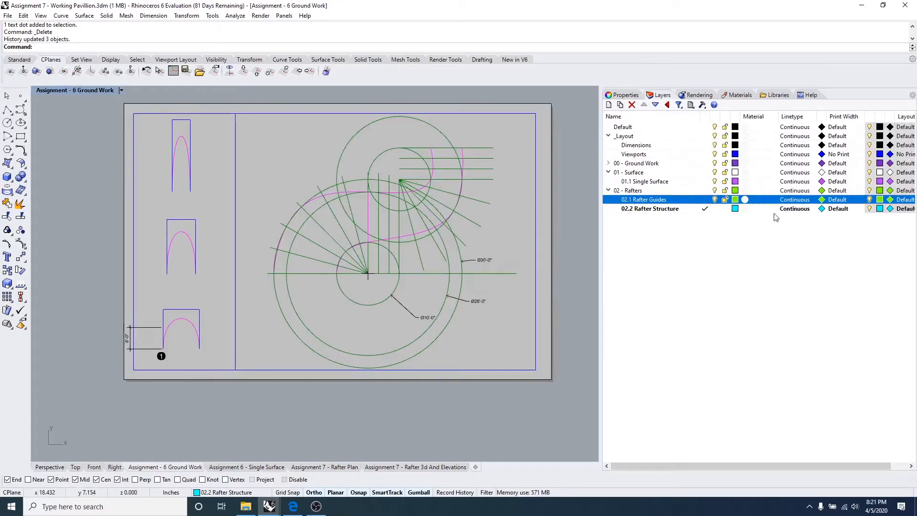
pyautogui.doubleClick(500, 233)
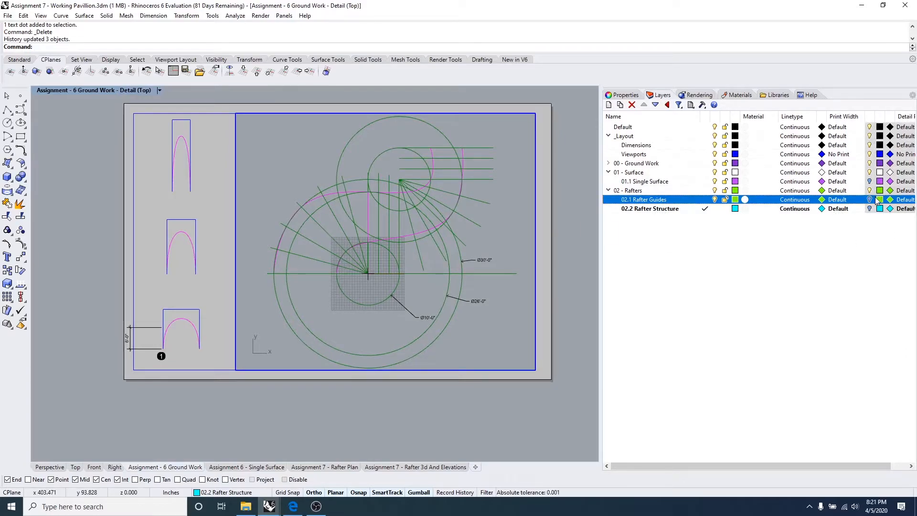
pyautogui.moveTo(600, 334); pyautogui.dragTo(556, 328)
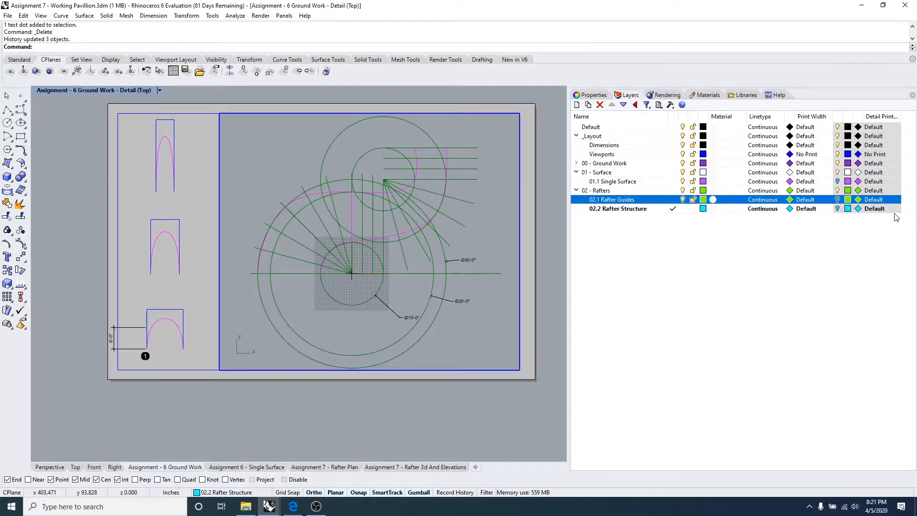
# Step: Look through the available detail print widths for the 02.1 Rafter Guides layer without changing the width
pyautogui.click(598, 211)
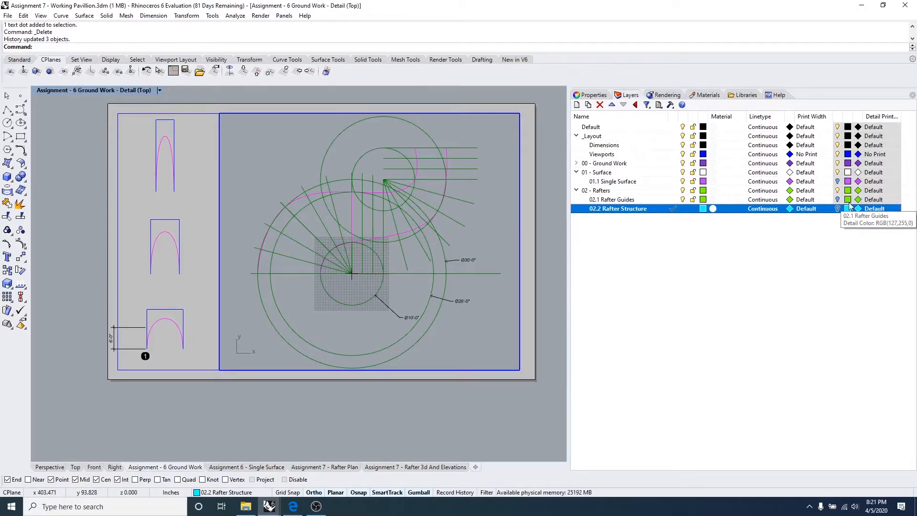
pyautogui.click(812, 201)
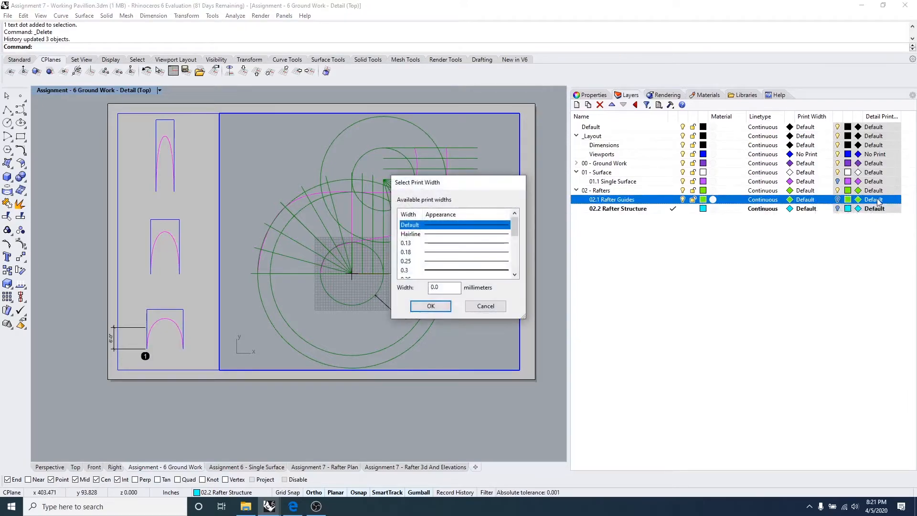
pyautogui.click(493, 306)
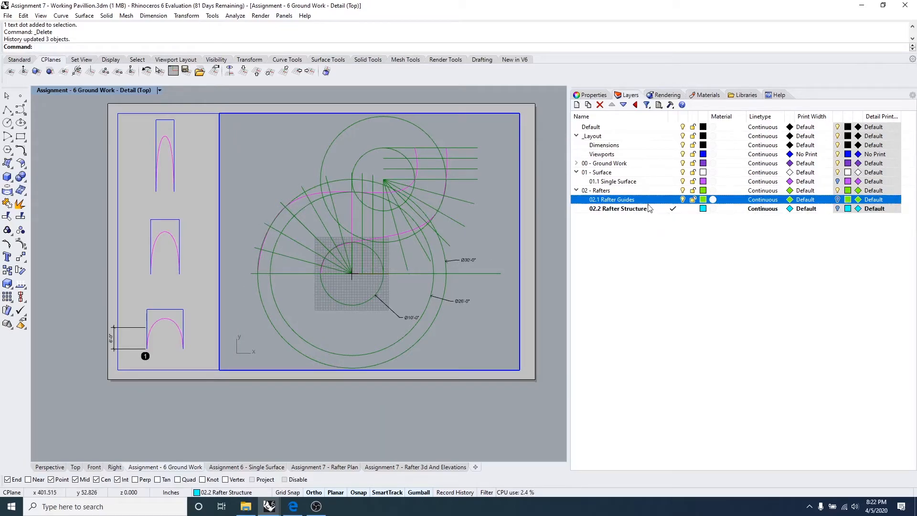
# Step: Expand the 00 - Ground Work layer and set the detail color of its 00.2 Grids sublayer to Blue
pyautogui.click(634, 164)
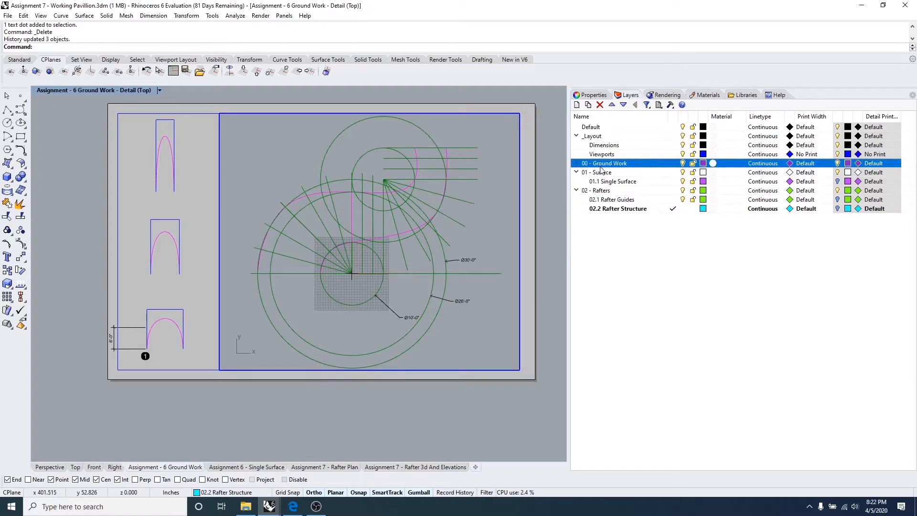
pyautogui.click(577, 163)
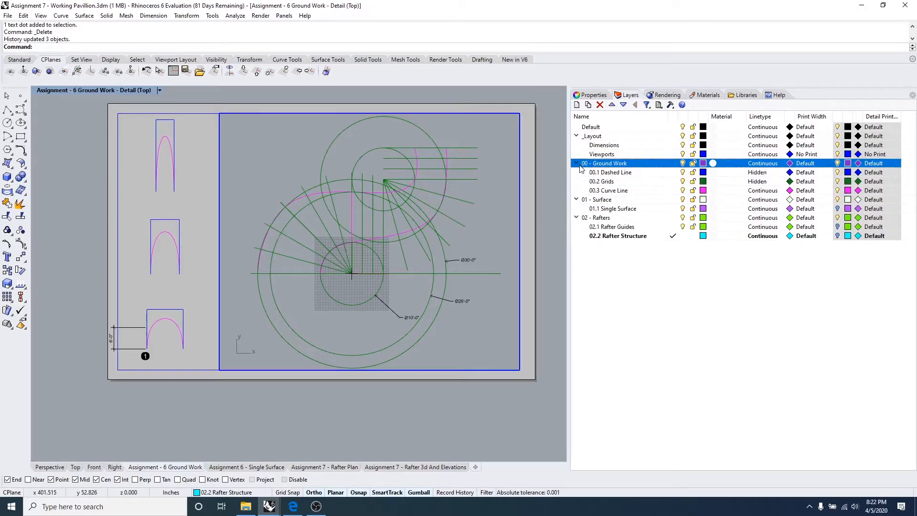
pyautogui.click(848, 182)
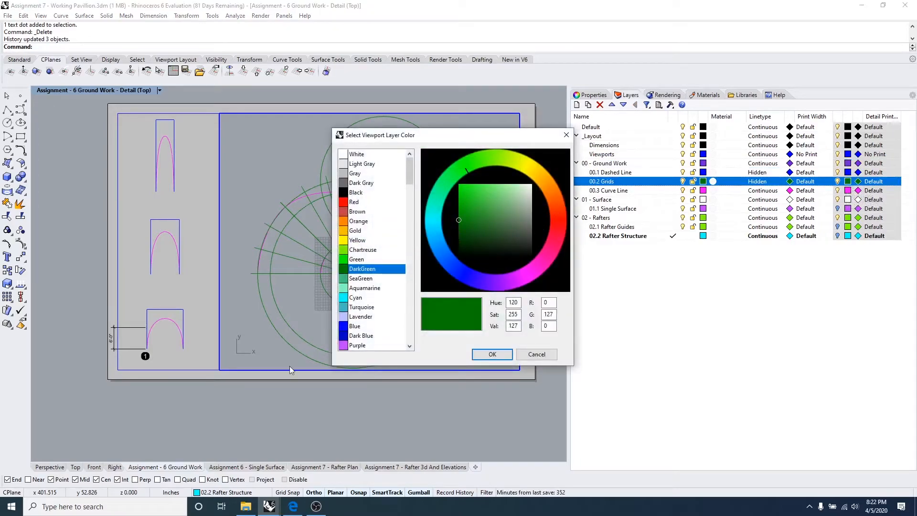
pyautogui.click(355, 327)
pyautogui.click(489, 359)
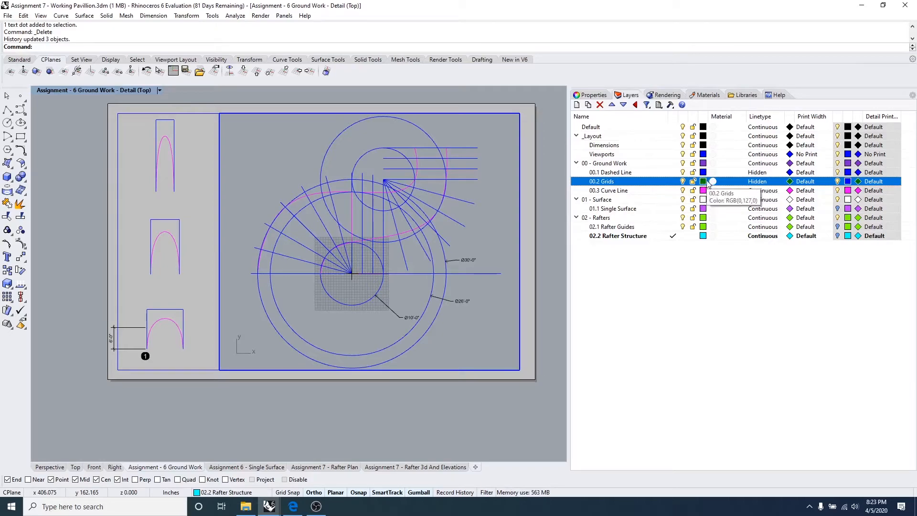
# Step: Set the detail print color of the 00.2 Grids layer to Black and return to the layout page
pyautogui.click(859, 183)
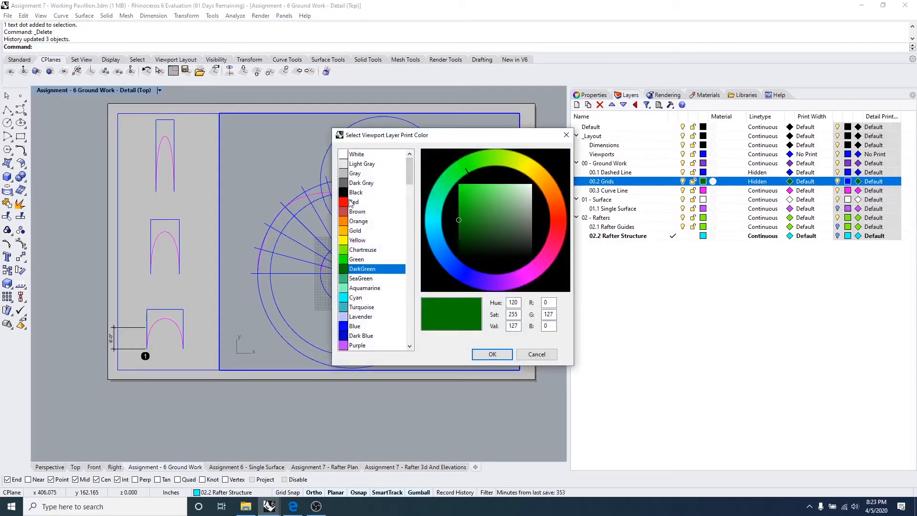
pyautogui.click(354, 192)
pyautogui.click(492, 354)
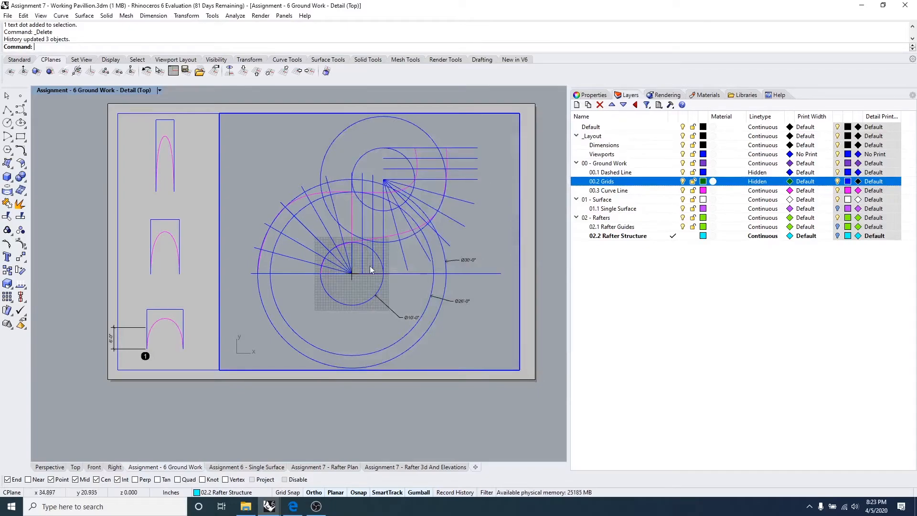
pyautogui.doubleClick(277, 180)
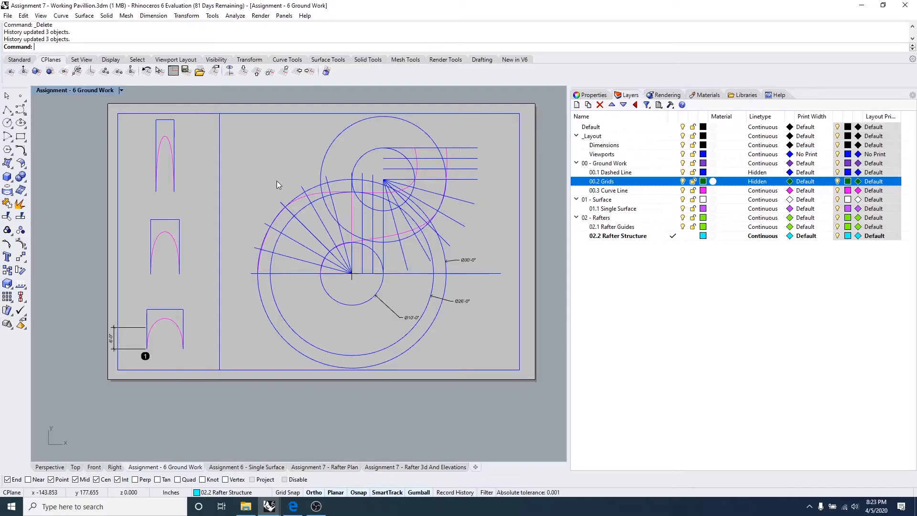
# Step: Turn PrintDisplay on for the layout viewports to preview print colors and linetypes
pyautogui.write('print')
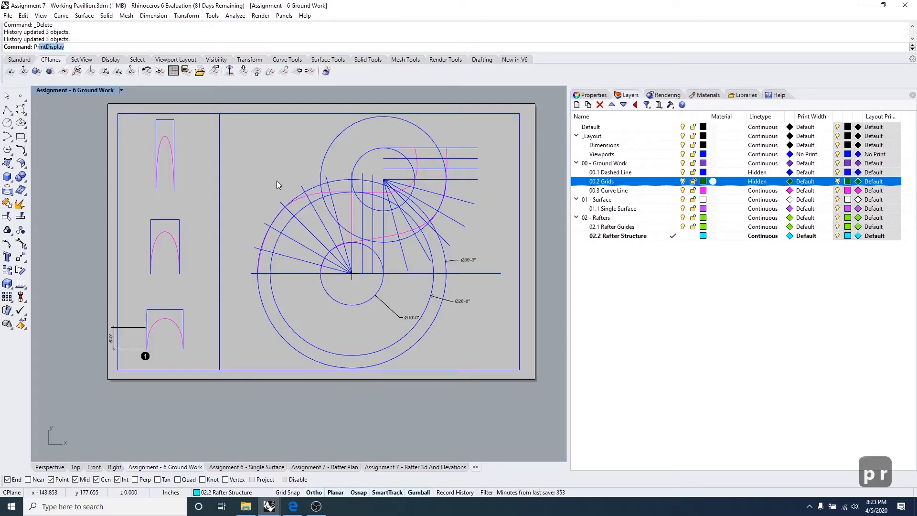
pyautogui.write('dd')
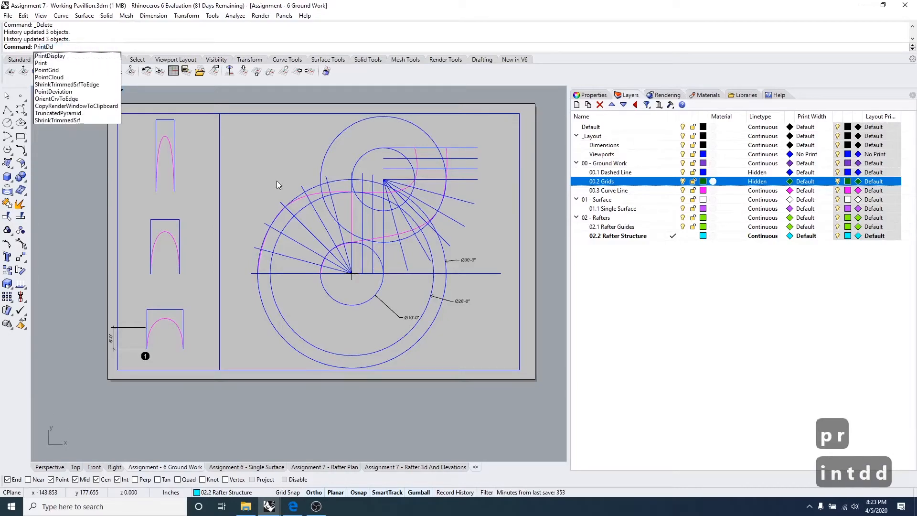
pyautogui.press('Return')
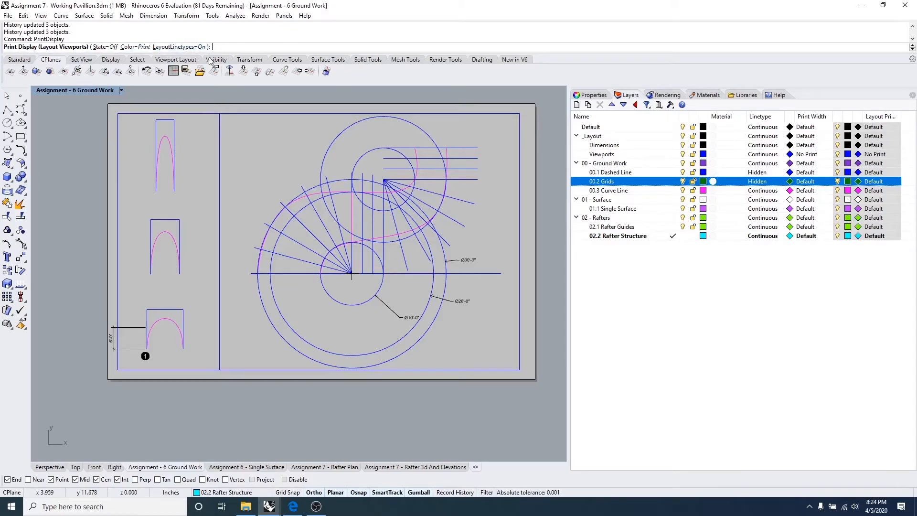
pyautogui.click(101, 47)
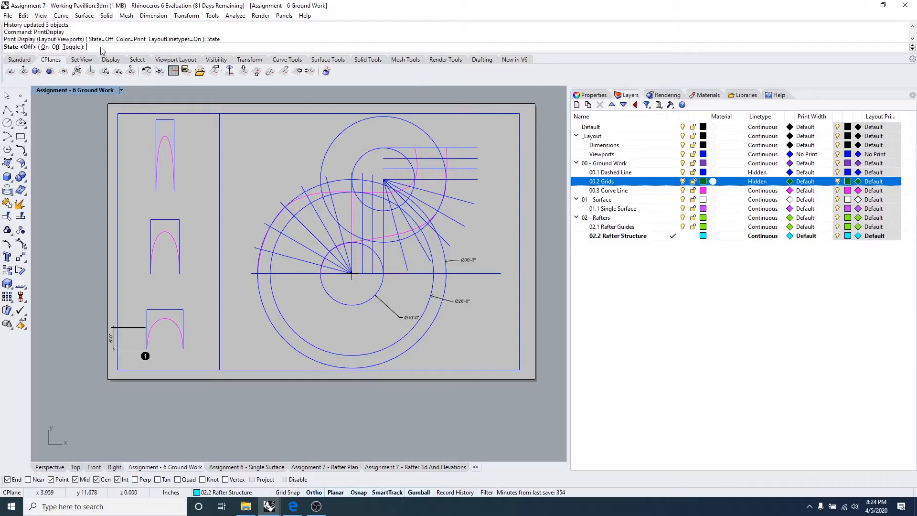
pyautogui.click(44, 48)
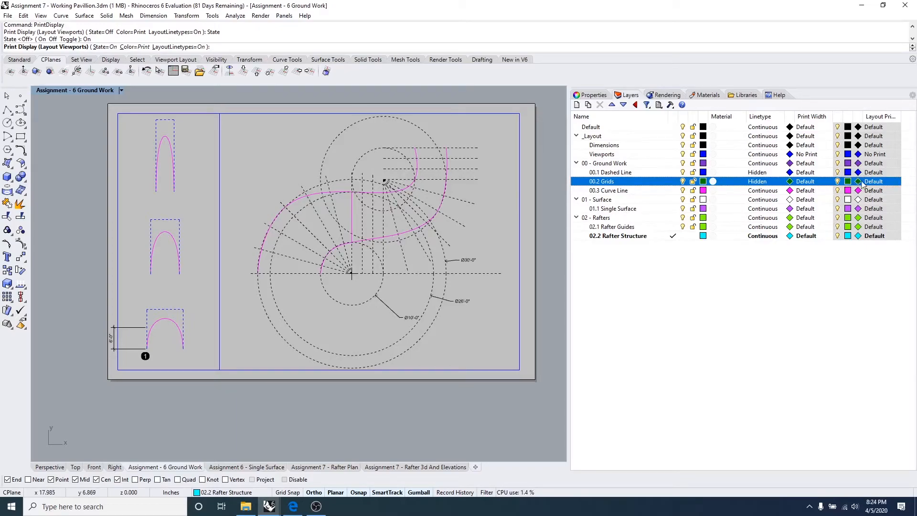
# Step: Set the detail print color of the 00.2 Grids layer to Cyan in the large plan detail and return to the layout page
pyautogui.doubleClick(500, 192)
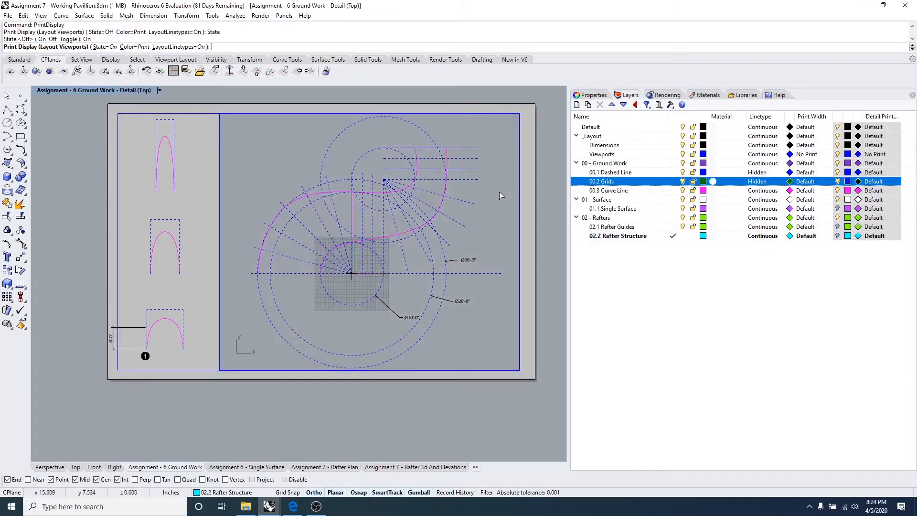
pyautogui.click(858, 181)
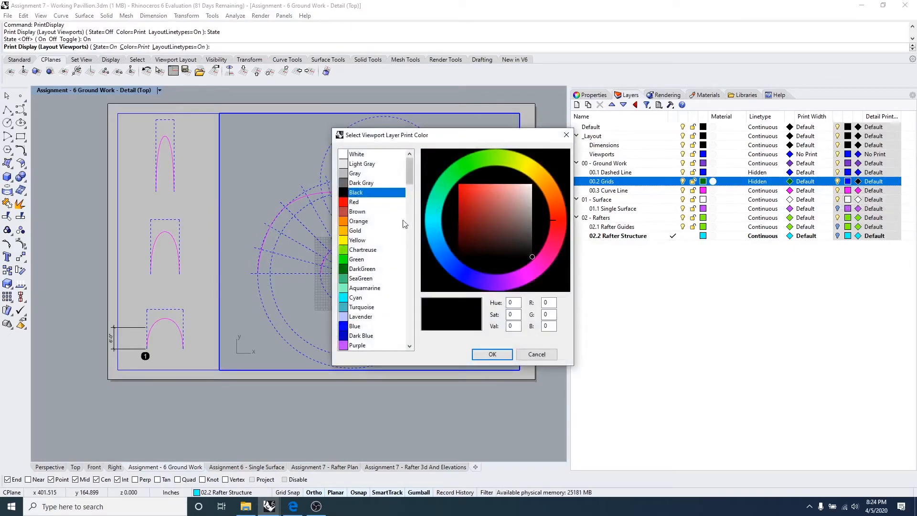
pyautogui.click(355, 298)
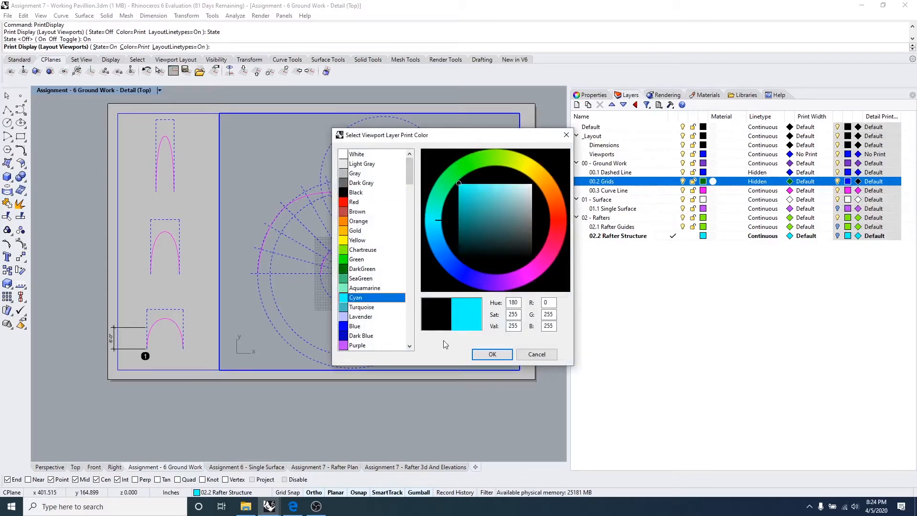
pyautogui.click(492, 354)
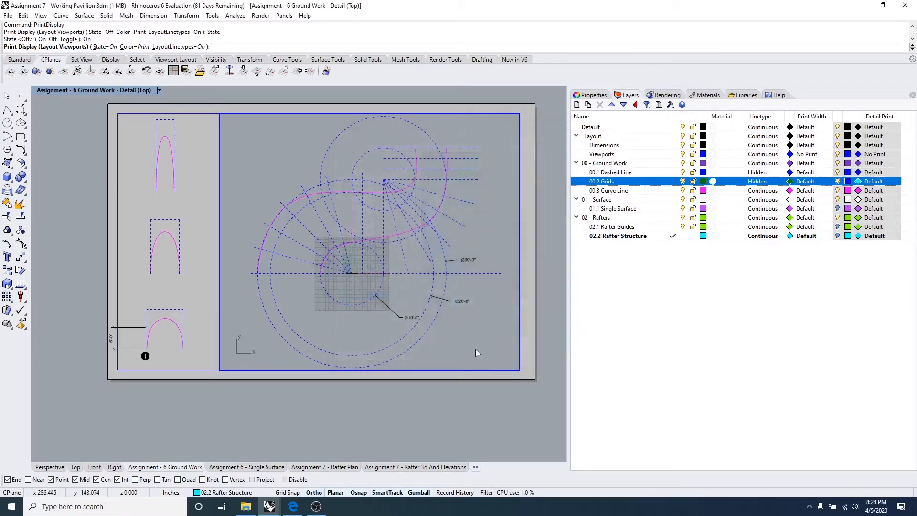
pyautogui.doubleClick(526, 235)
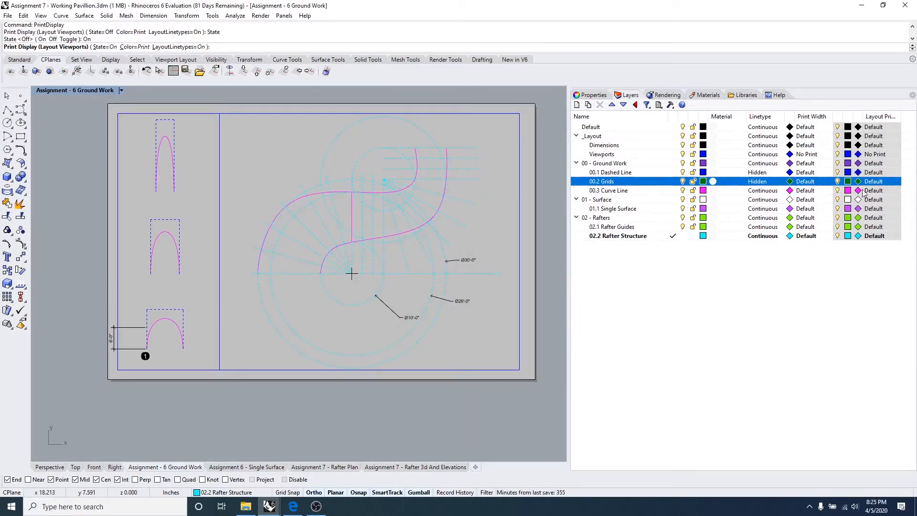
# Step: Set the plan detail's print color for the 00.2 Grids layer back to Black and return to the layout page
pyautogui.doubleClick(508, 209)
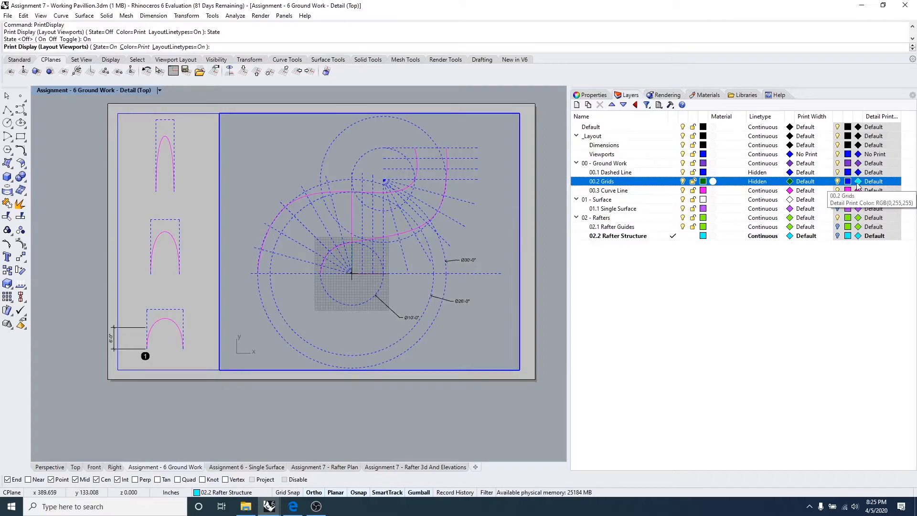
pyautogui.click(846, 182)
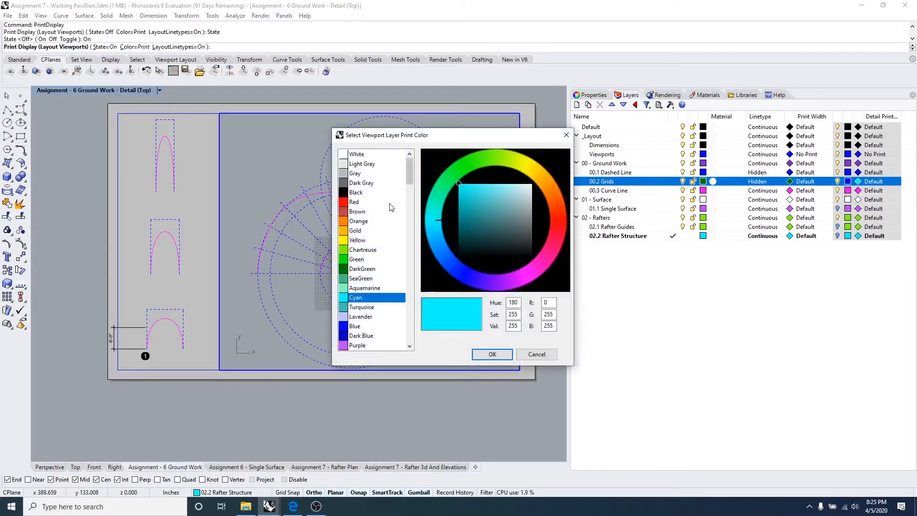
pyautogui.click(357, 193)
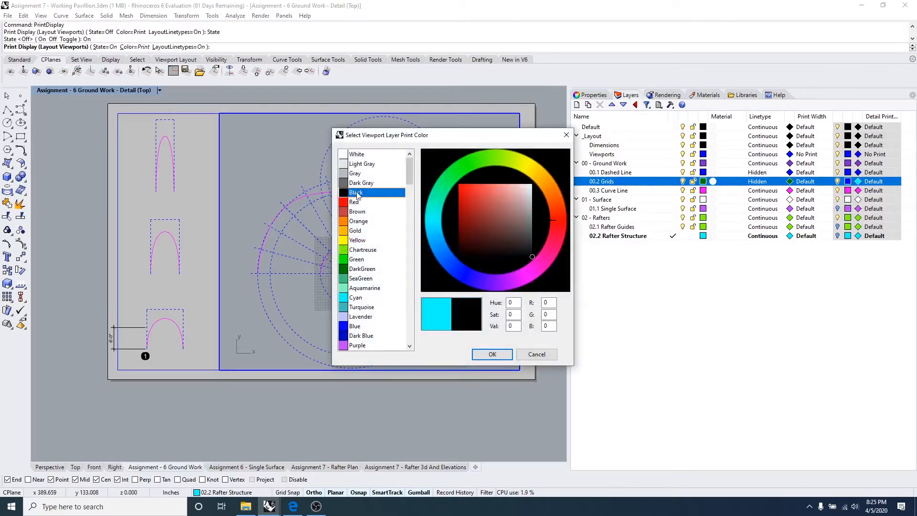
pyautogui.click(480, 355)
pyautogui.doubleClick(483, 394)
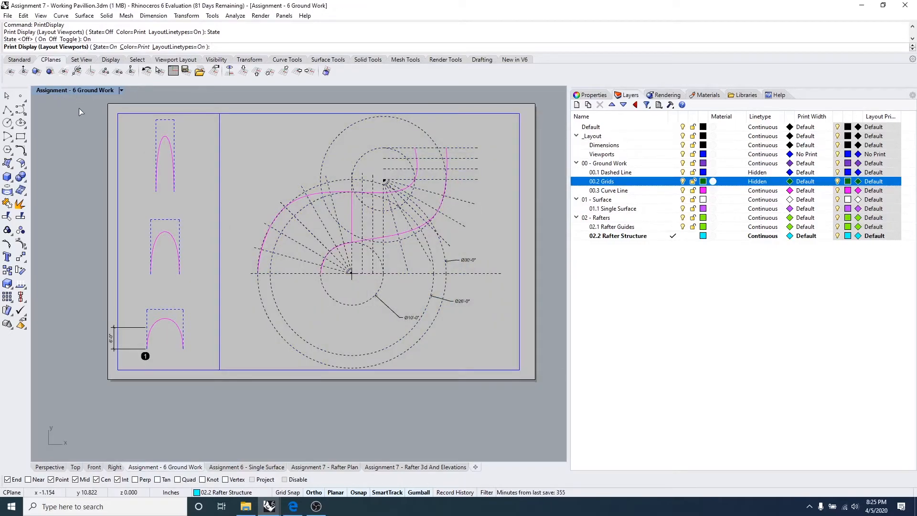
pyautogui.press('Escape')
pyautogui.write('prindtdis')
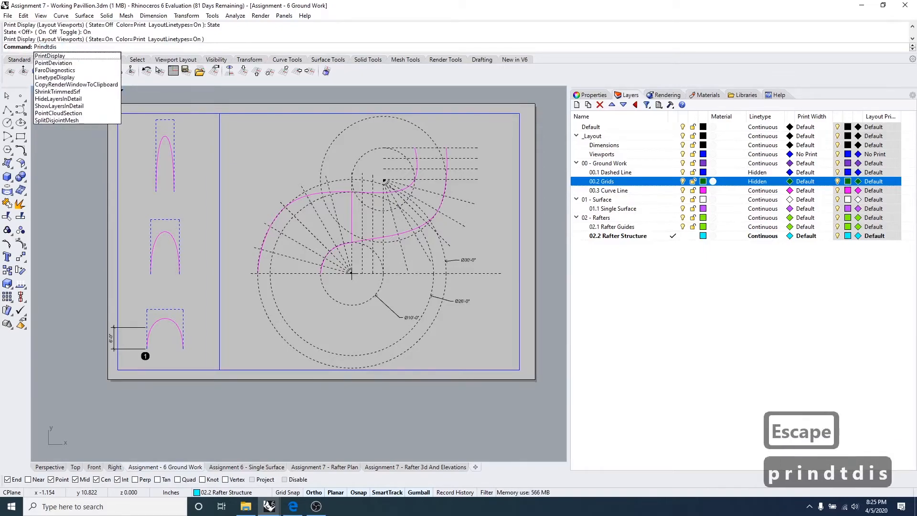
pyautogui.press('Return')
pyautogui.write('``pr')
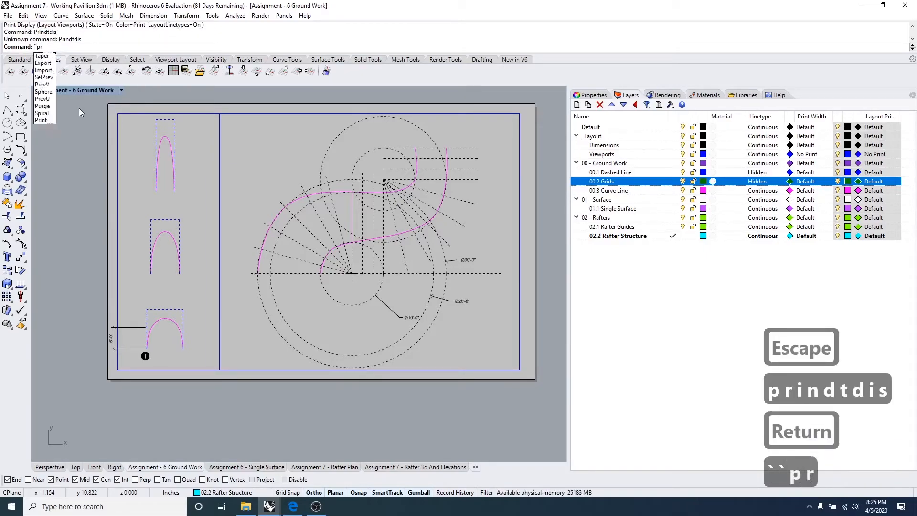
pyautogui.write('int')
pyautogui.press('BackSpace')
pyautogui.press('BackSpace')
pyautogui.press('BackSpace')
pyautogui.press('BackSpace')
pyautogui.press('BackSpace')
pyautogui.press('BackSpace')
pyautogui.press('BackSpace')
pyautogui.press('BackSpace')
pyautogui.press('BackSpace')
pyautogui.press('BackSpace')
pyautogui.press('BackSpace')
pyautogui.press('BackSpace')
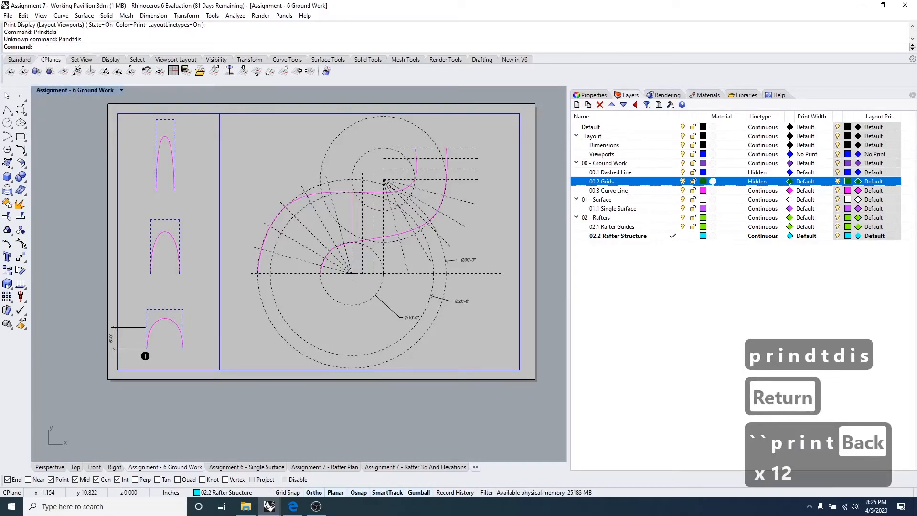
# Step: Run PrintDisplay for the layout viewports and set its Color option to Print
pyautogui.write('printd')
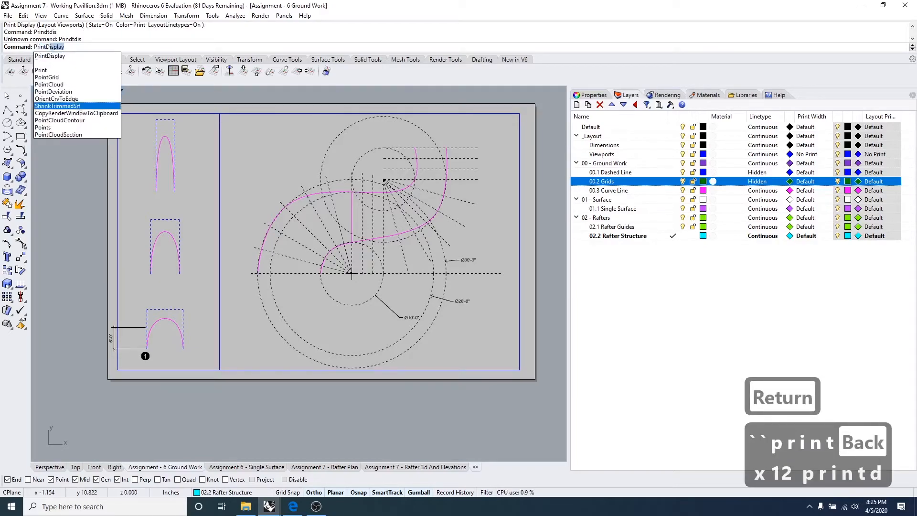
pyautogui.write('i')
pyautogui.press('Return')
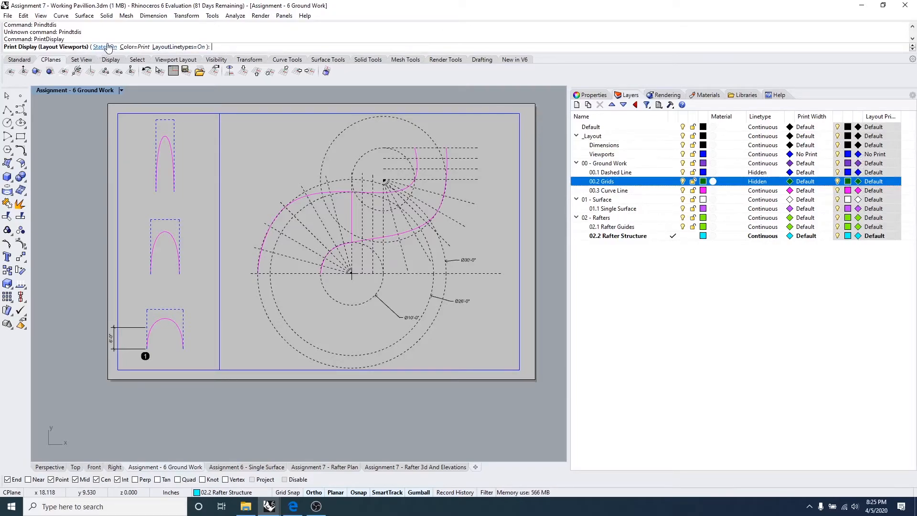
pyautogui.click(125, 47)
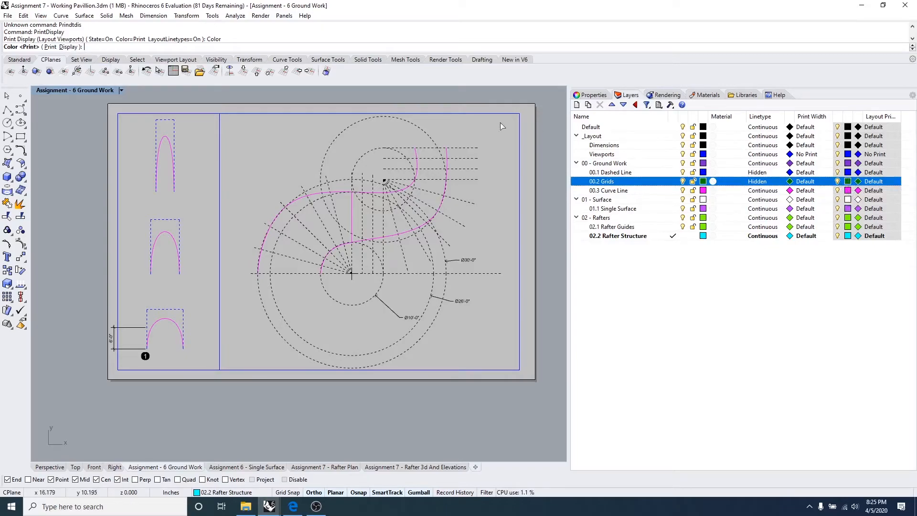
pyautogui.click(50, 47)
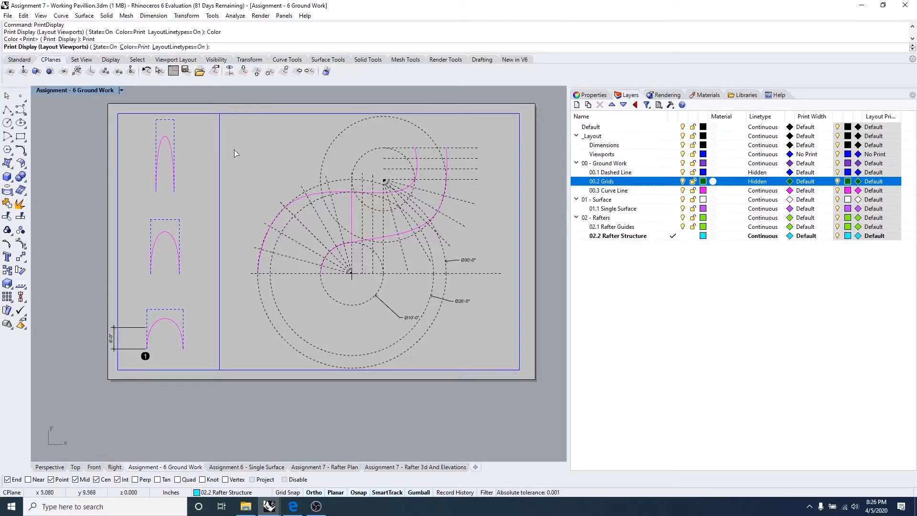
# Step: Activate the plan detail, rerun PrintDisplay with LayoutLinetypes set to Off, and return to the layout page
pyautogui.doubleClick(495, 178)
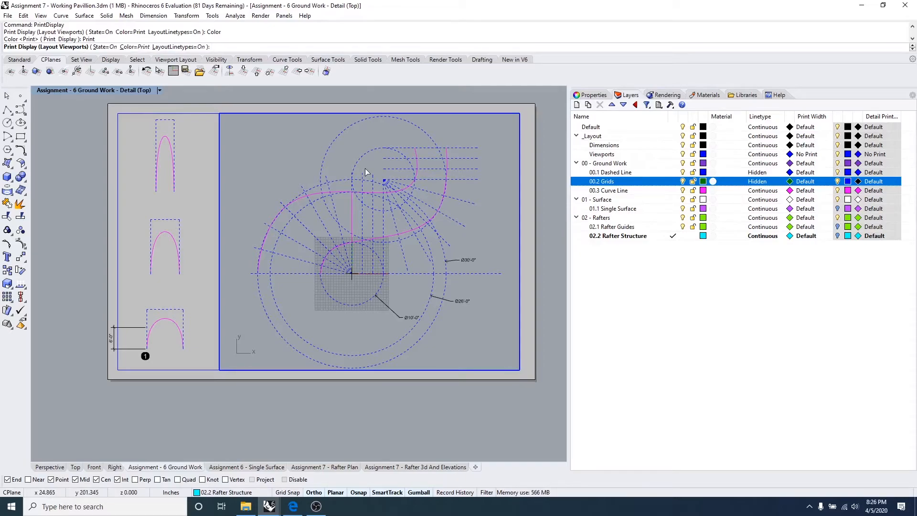
pyautogui.press('Escape')
pyautogui.press('Escape')
pyautogui.press('Escape')
pyautogui.press('Escape')
pyautogui.write('printd')
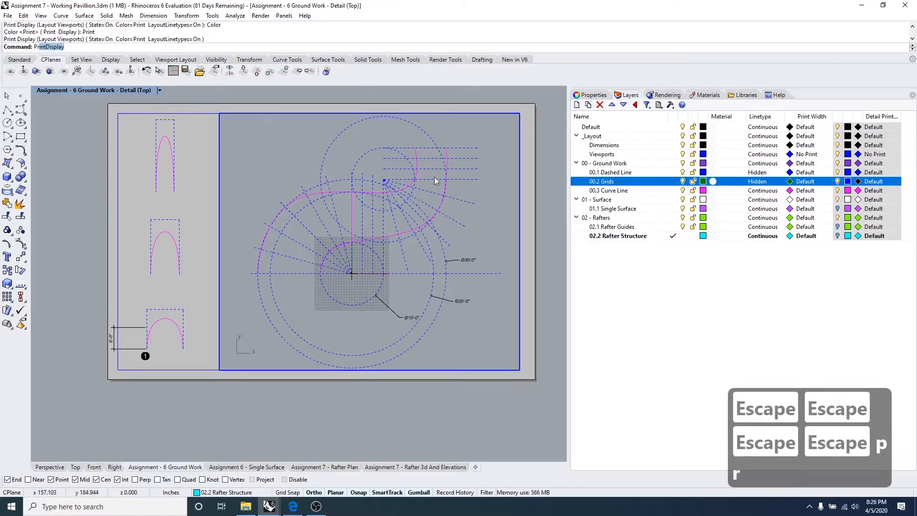
pyautogui.write('i')
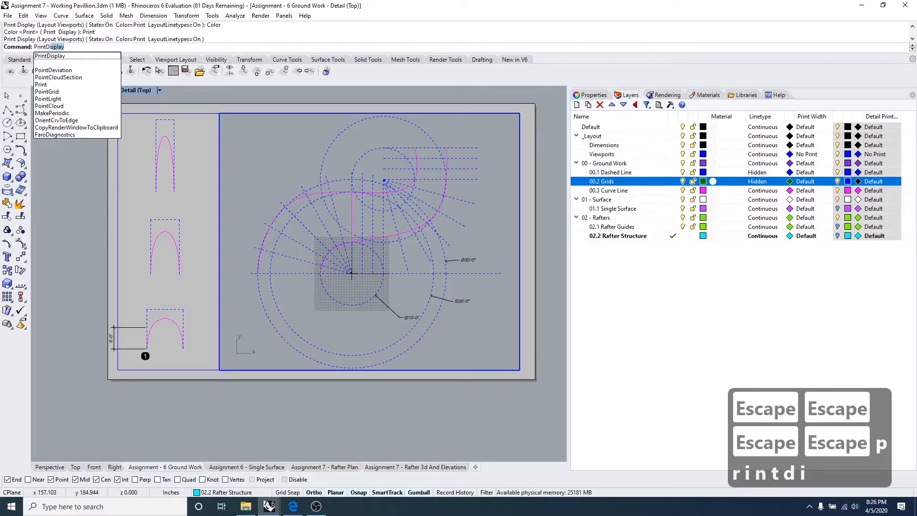
pyautogui.press('Return')
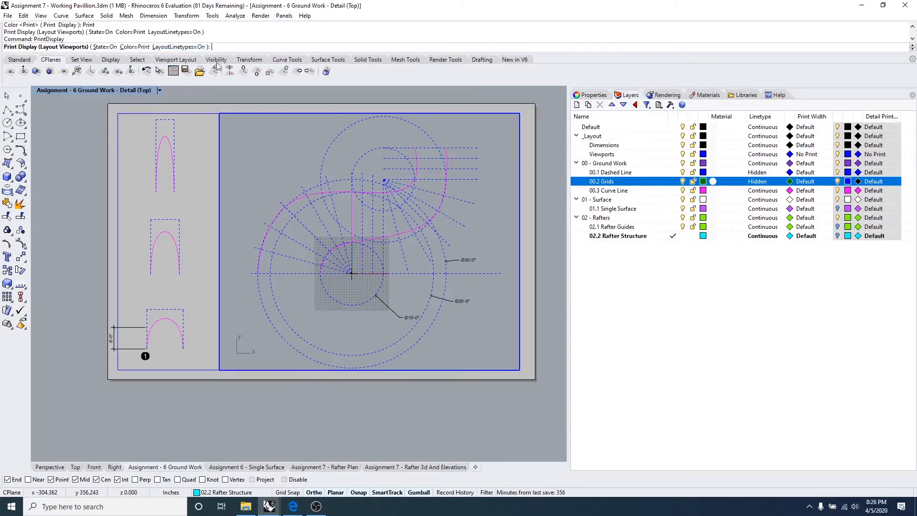
pyautogui.click(191, 47)
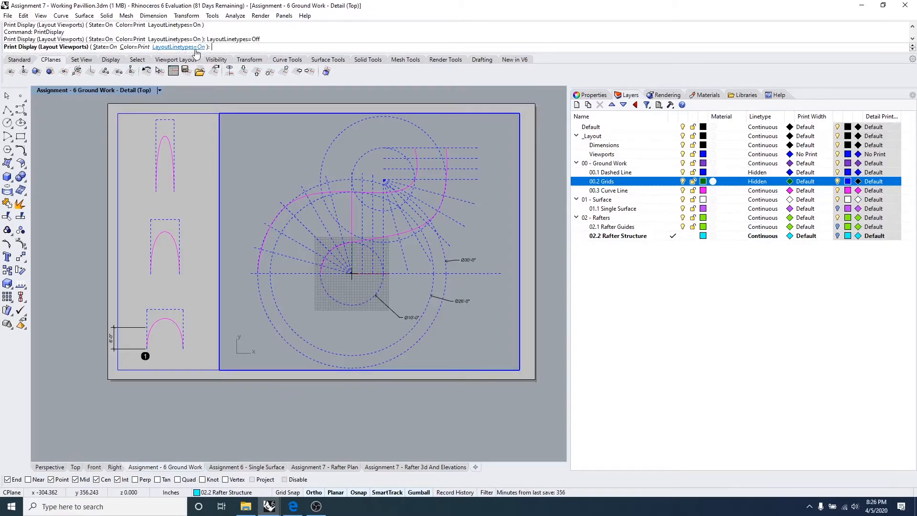
pyautogui.doubleClick(449, 387)
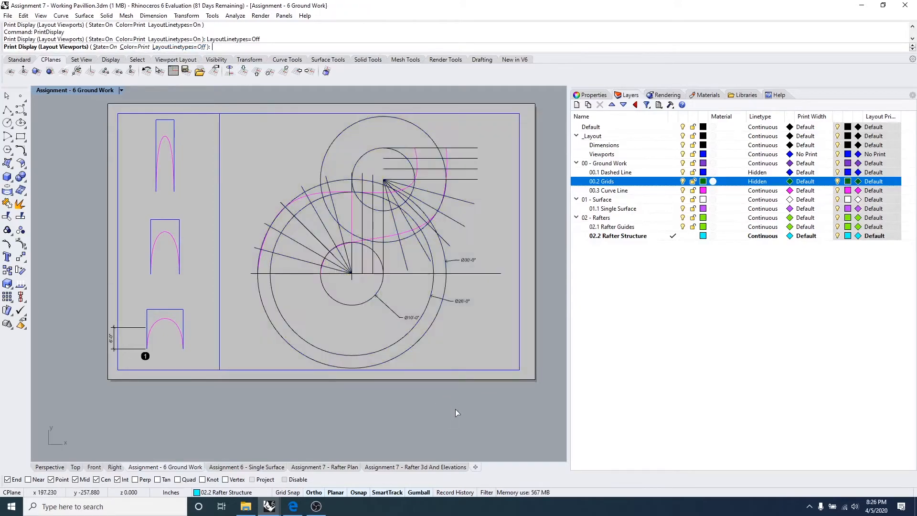
# Step: Examine the ground grid lines up close in the Perspective view to see how their linetype displays in the model
pyautogui.click(55, 469)
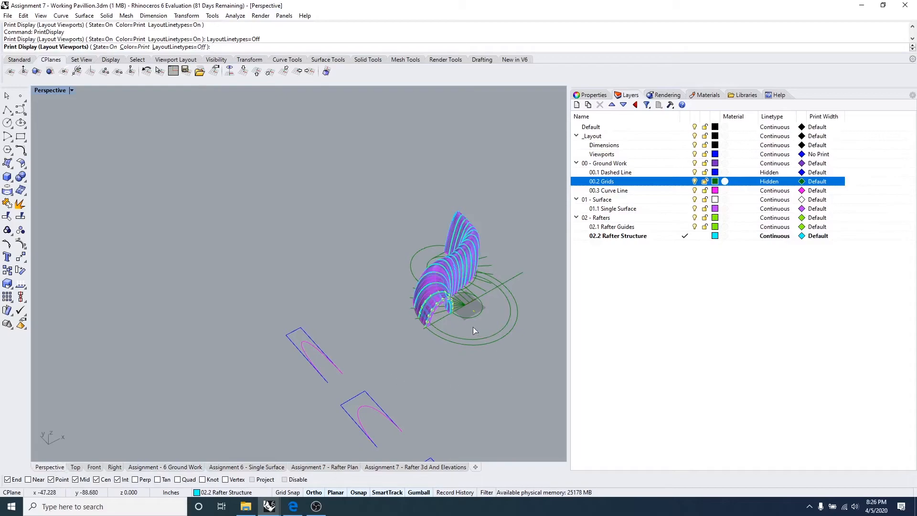
pyautogui.scroll(10, 451, 343)
pyautogui.moveTo(190, 362); pyautogui.dragTo(126, 340, button='right')
pyautogui.moveTo(71, 203); pyautogui.dragTo(71, 198, button='right')
pyautogui.scroll(-5, 70, 194)
pyautogui.scroll(5, 73, 196)
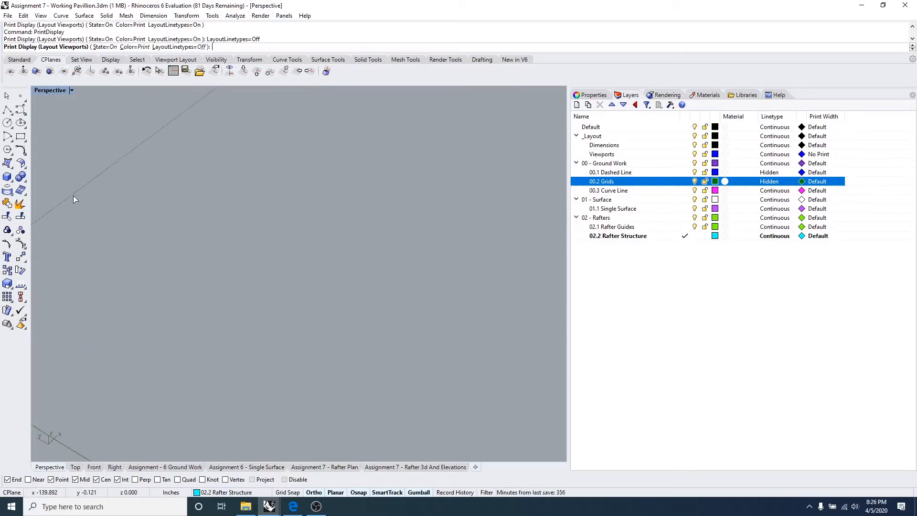
pyautogui.moveTo(76, 201); pyautogui.dragTo(94, 197, button='right')
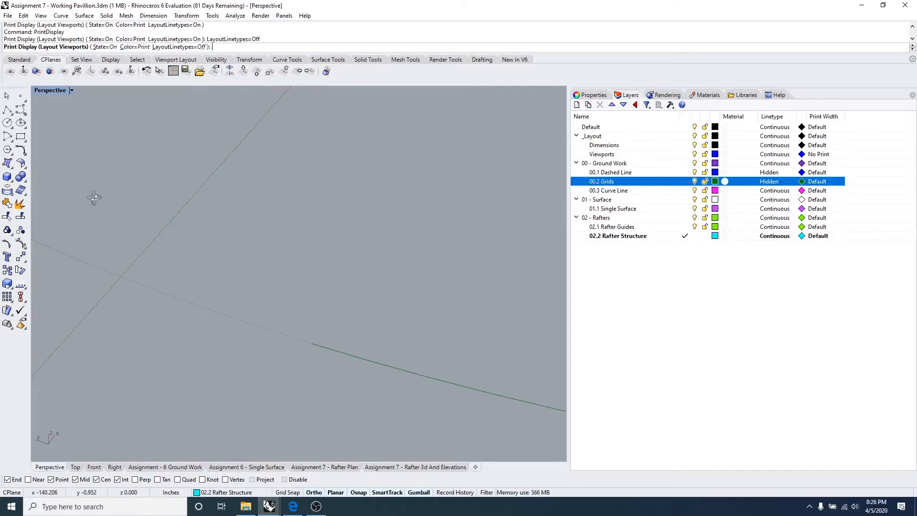
pyautogui.moveTo(124, 238); pyautogui.dragTo(140, 268, button='right')
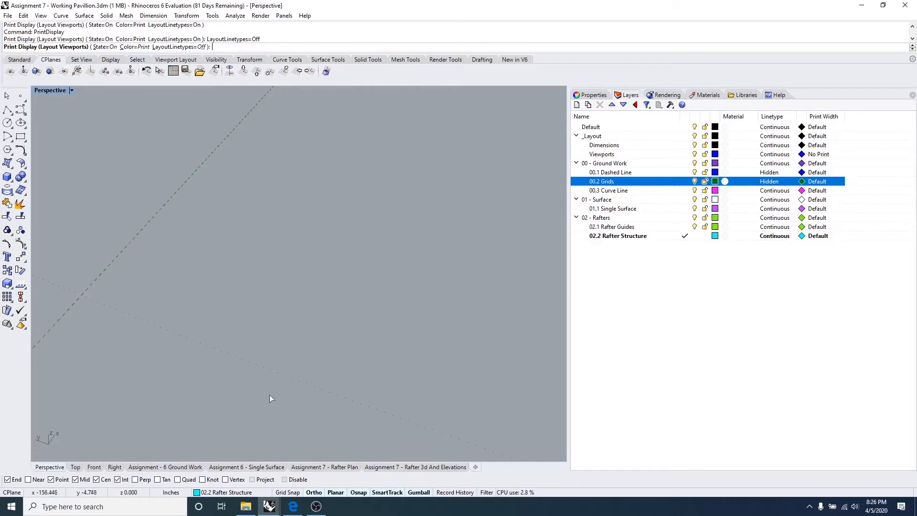
pyautogui.moveTo(270, 395); pyautogui.dragTo(281, 359, button='right')
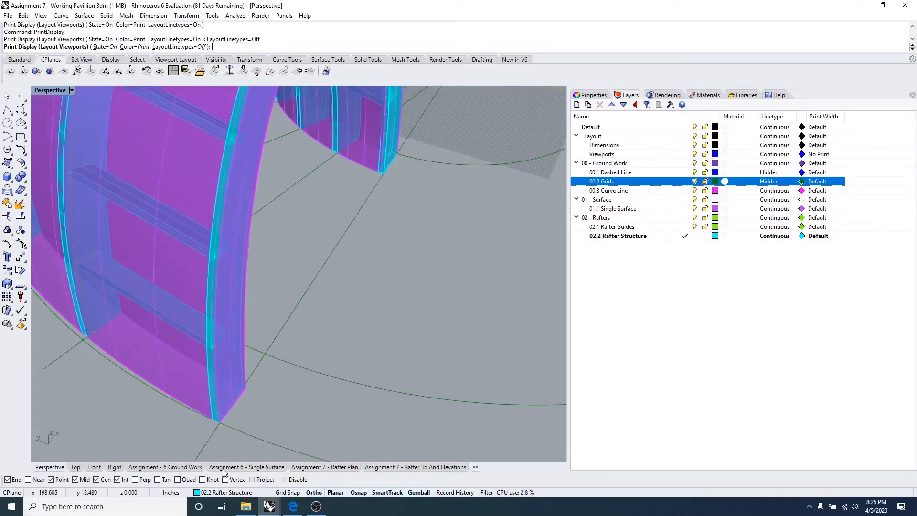
# Step: Check the grid linework on the Assignment 6 - Single Surface layout and up close on the Ground Work layout
pyautogui.click(239, 467)
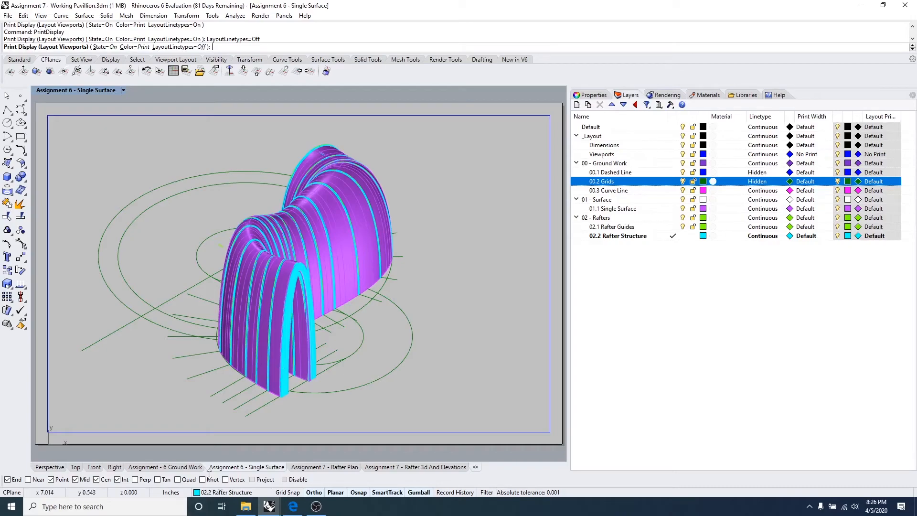
pyautogui.click(184, 467)
pyautogui.scroll(10, 318, 277)
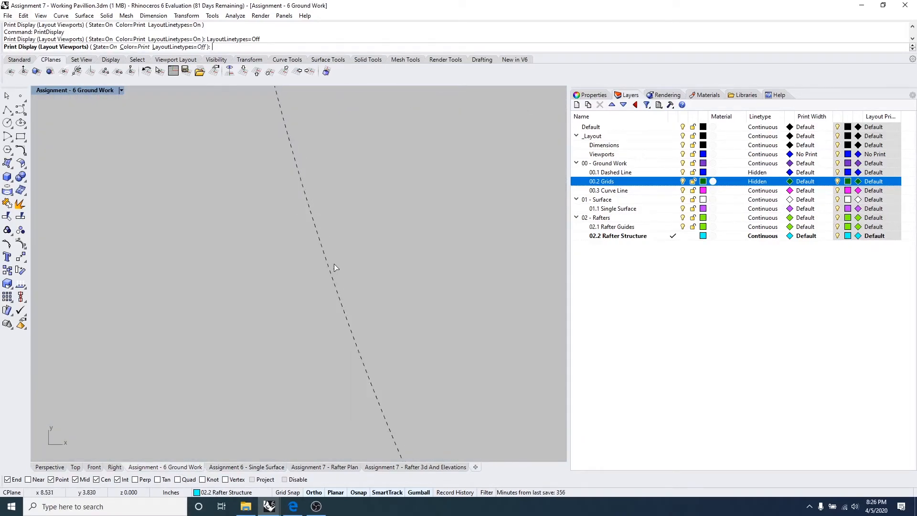
pyautogui.scroll(2, 320, 265)
pyautogui.scroll(-10, 334, 296)
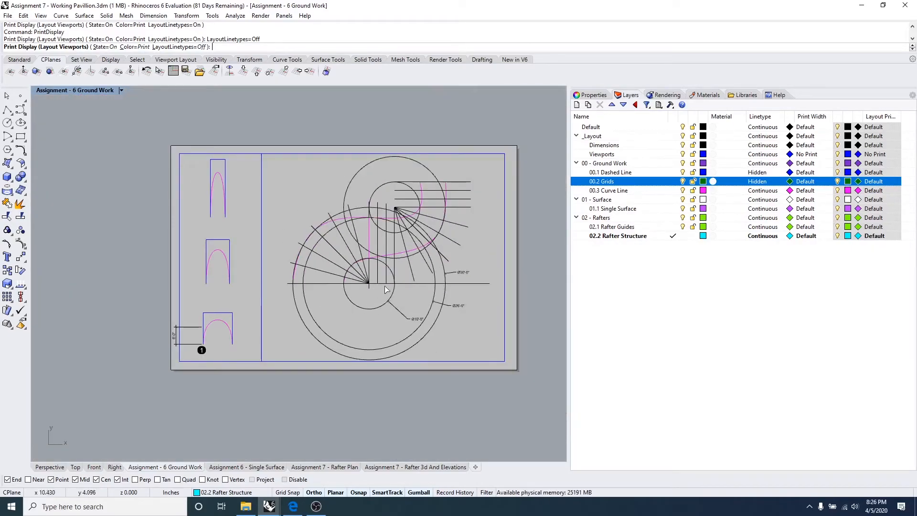
pyautogui.scroll(-4, 385, 289)
pyautogui.scroll(4, 320, 292)
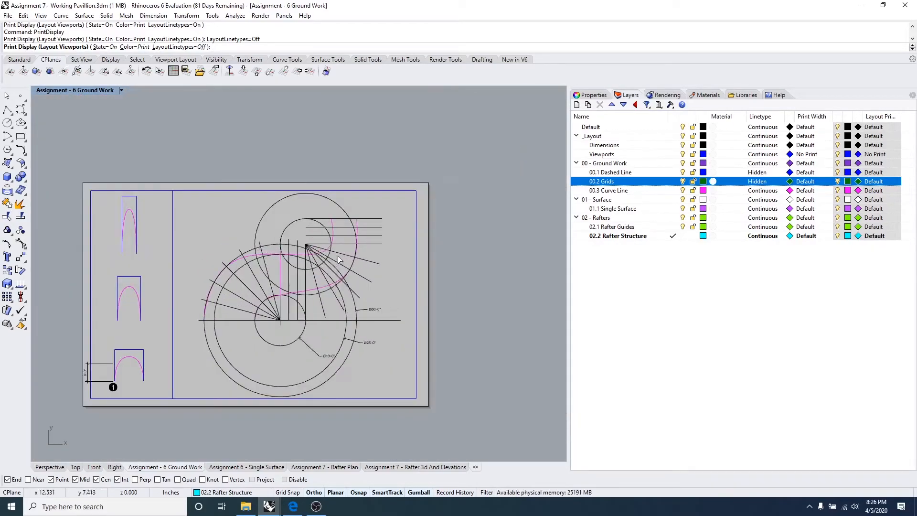
# Step: Set PrintDisplay's LayoutLinetypes option to On from inside the plan detail and return to the layout page
pyautogui.doubleClick(387, 203)
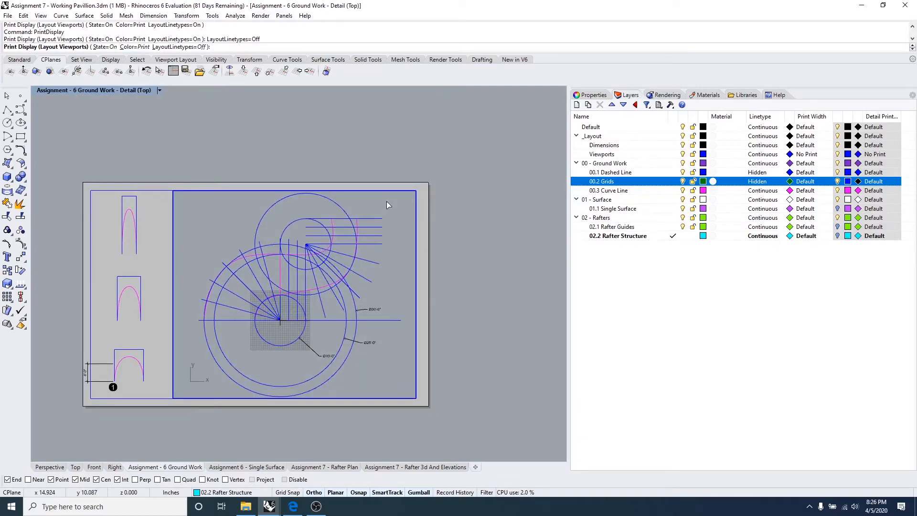
pyautogui.click(186, 50)
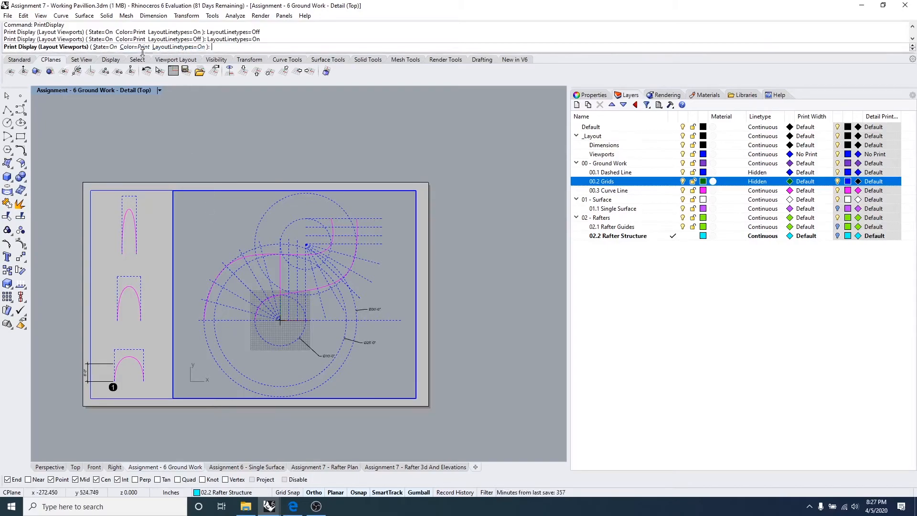
pyautogui.doubleClick(471, 271)
# Step: Check the layout print widths available for the 00.2 Grids layer and leave the setting as it is
pyautogui.scroll(5, 290, 316)
pyautogui.moveTo(289, 315)
pyautogui.mouseDown(button='right')
pyautogui.moveTo(304, 270)
pyautogui.moveTo(286, 278)
pyautogui.mouseUp(button='right')
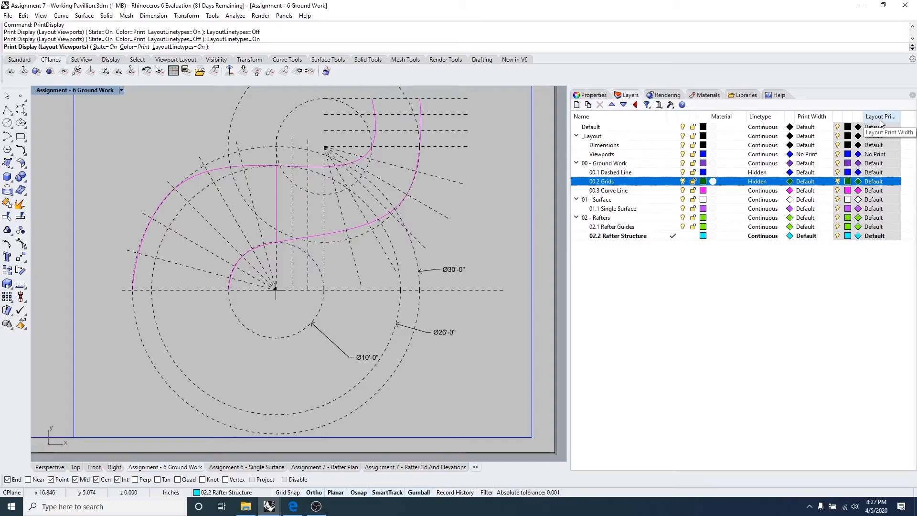
pyautogui.click(877, 185)
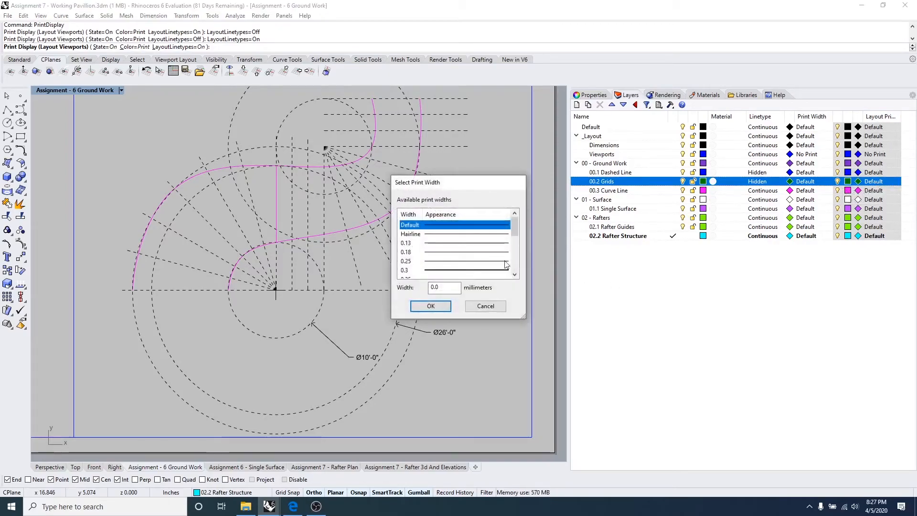
pyautogui.scroll(-3, 444, 266)
pyautogui.press('Escape')
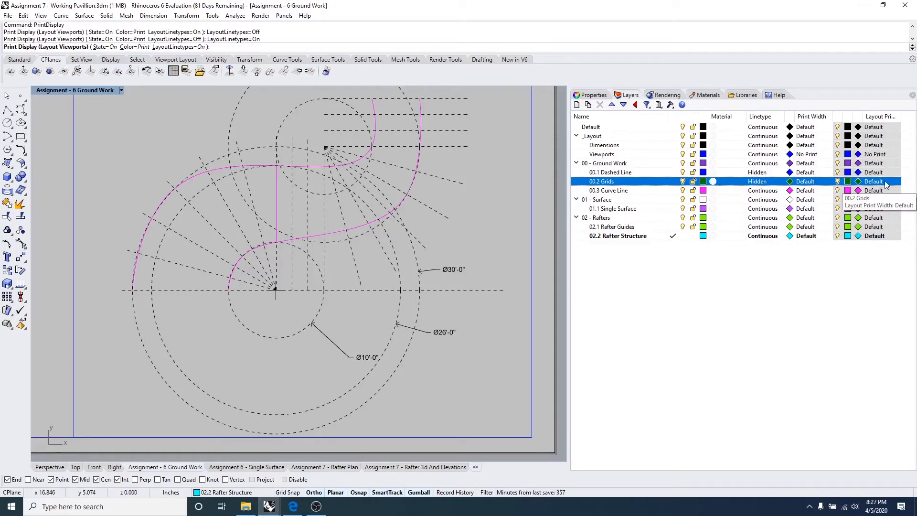
# Step: End PrintDisplay, activate the plan detail and inspect the object properties of the pavilion's lower S-shaped curve
pyautogui.doubleClick(333, 252)
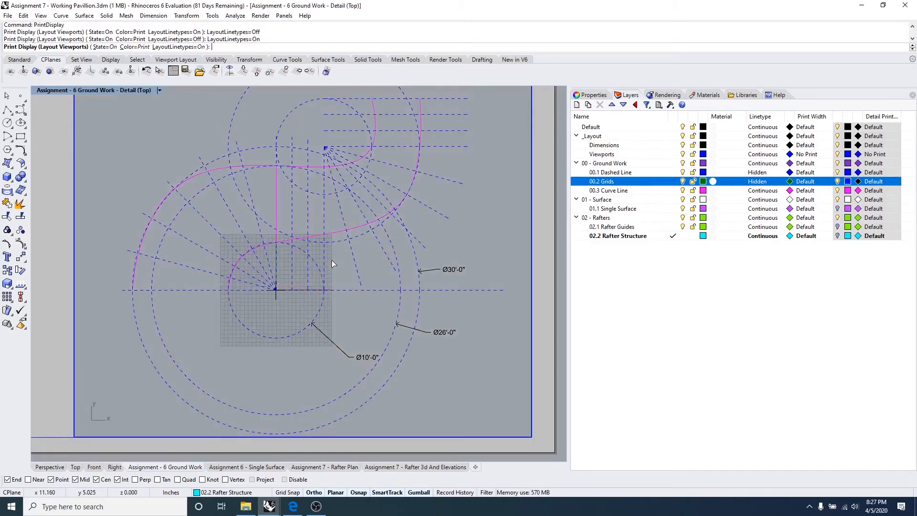
pyautogui.press('Escape')
pyautogui.press('Escape')
pyautogui.press('Escape')
pyautogui.click(336, 232)
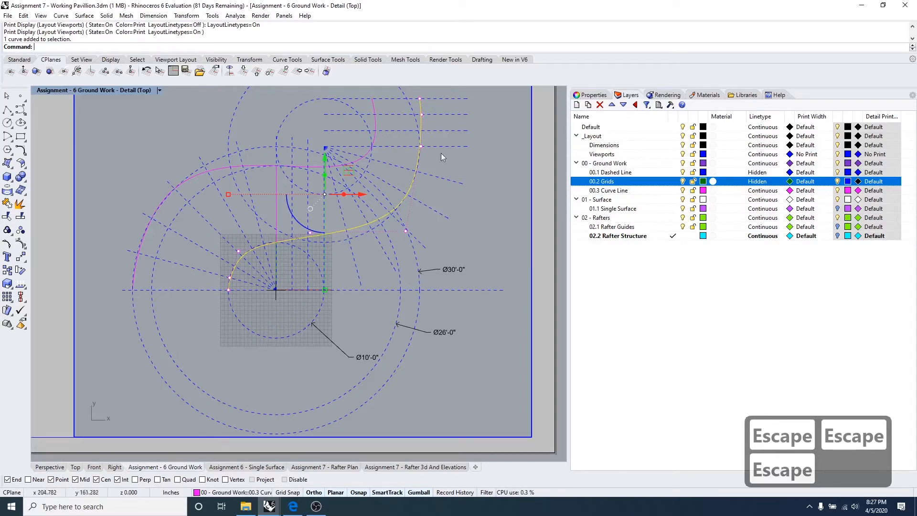
pyautogui.click(595, 95)
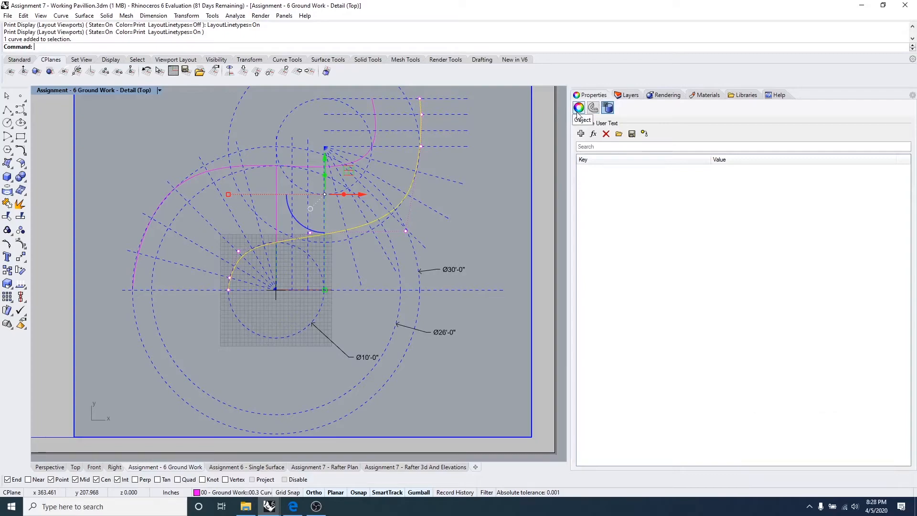
pyautogui.click(580, 110)
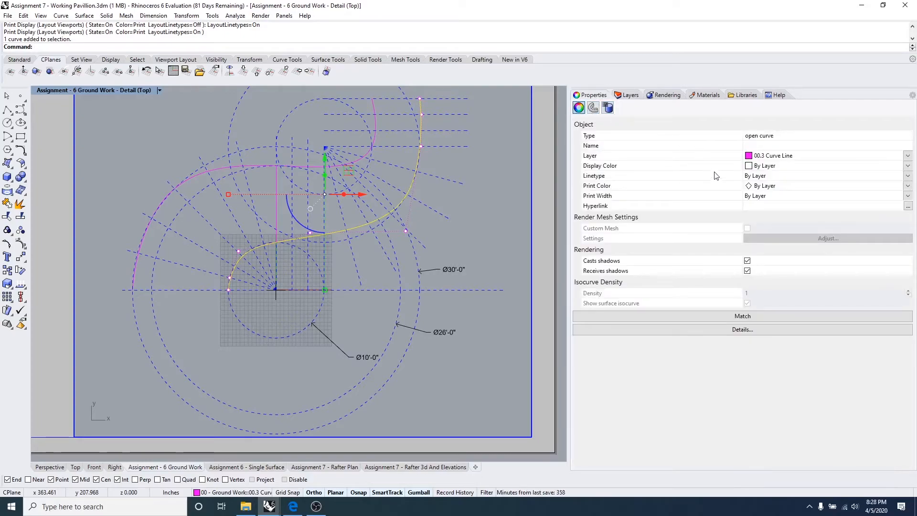
pyautogui.press('Escape')
pyautogui.press('Escape')
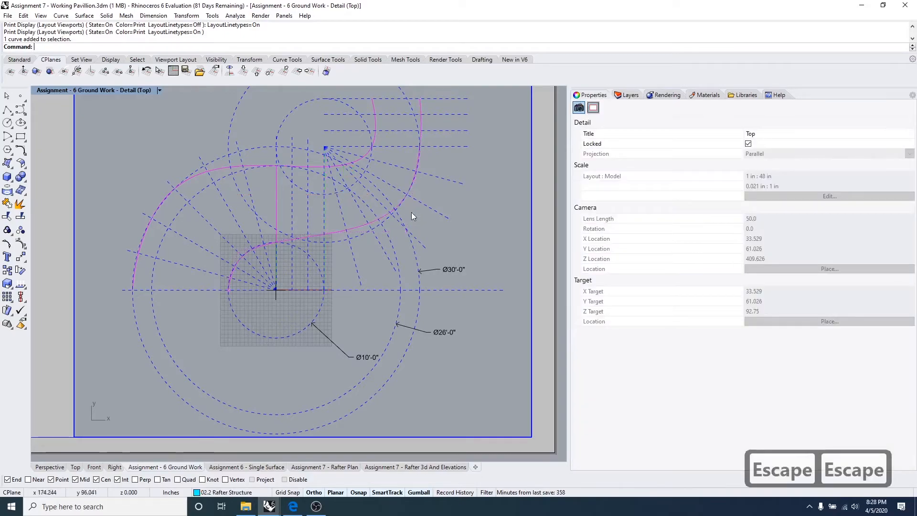
# Step: Set the lower S-shaped curve's print width to 2 and check its line weight on the layout page
pyautogui.click(355, 231)
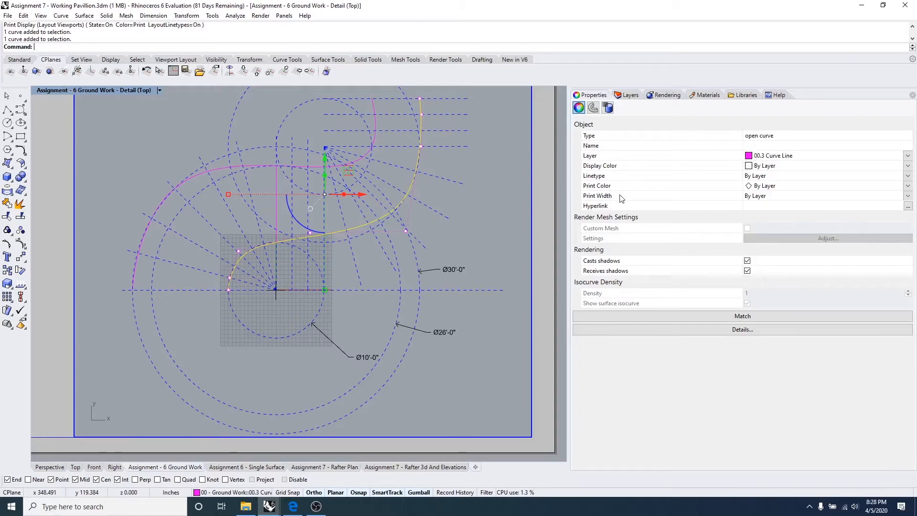
pyautogui.click(793, 198)
pyautogui.click(908, 195)
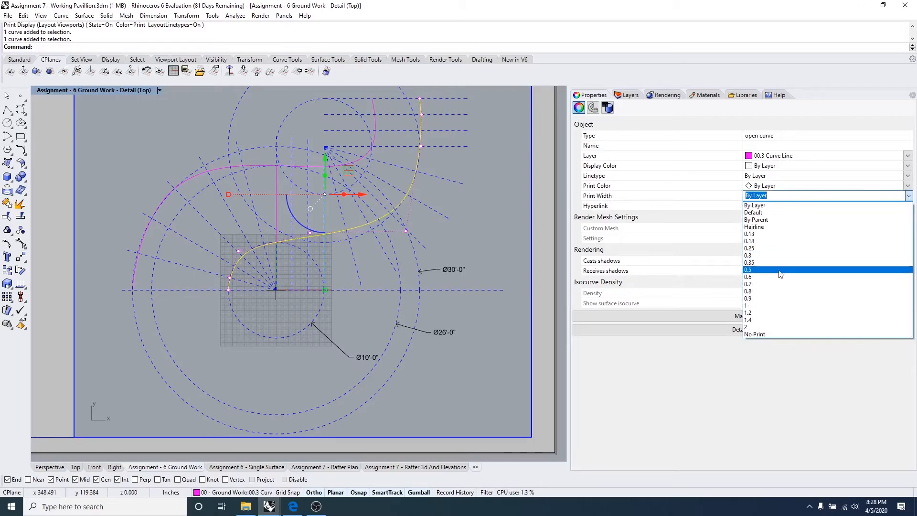
pyautogui.click(766, 328)
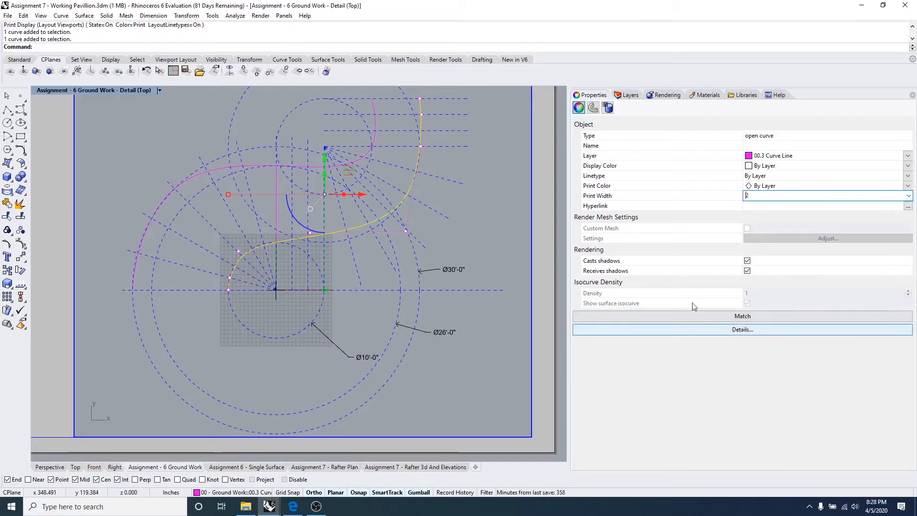
pyautogui.doubleClick(544, 202)
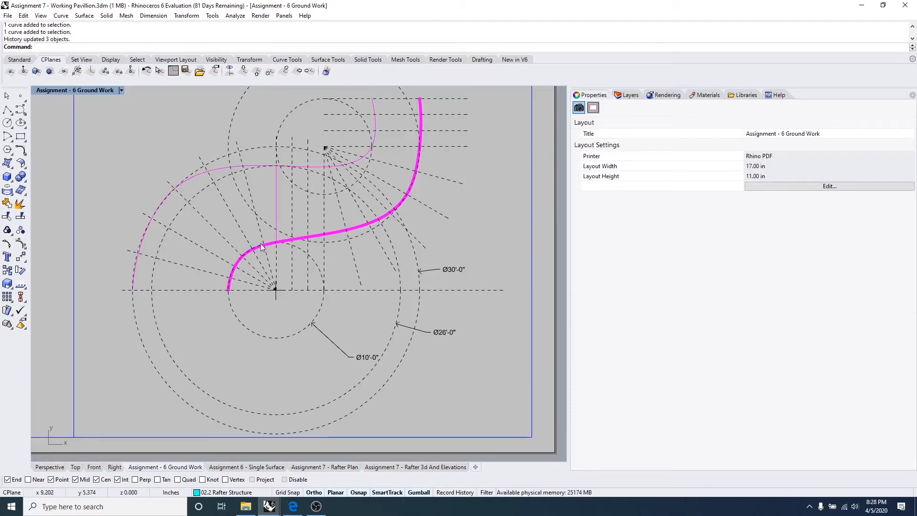
pyautogui.scroll(-3, 263, 246)
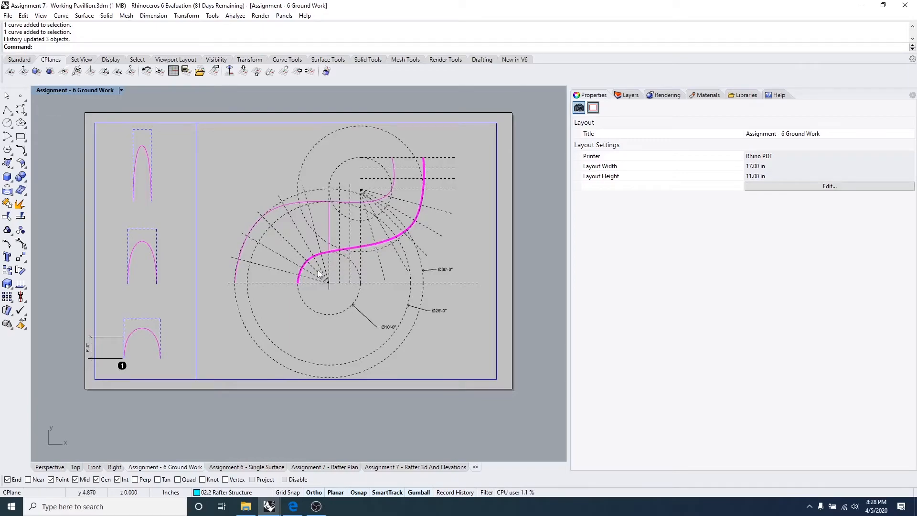
pyautogui.scroll(1, 310, 279)
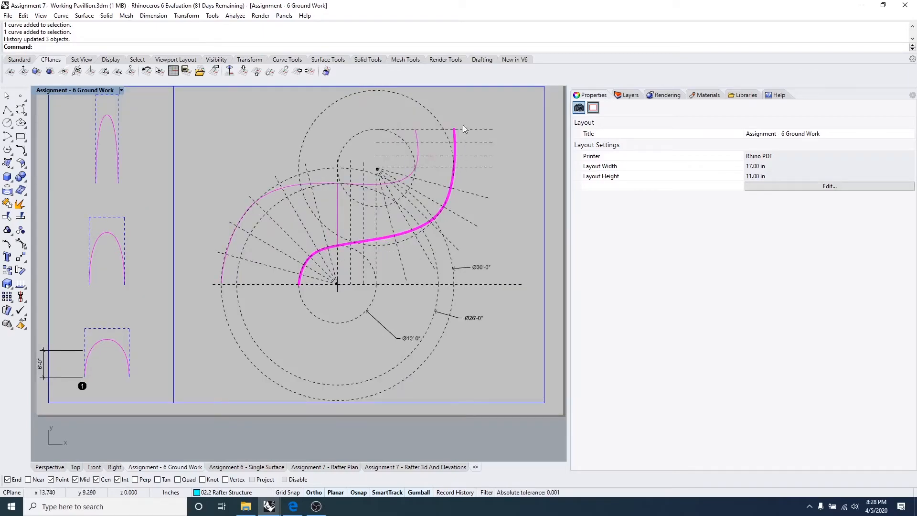
pyautogui.scroll(1, 356, 252)
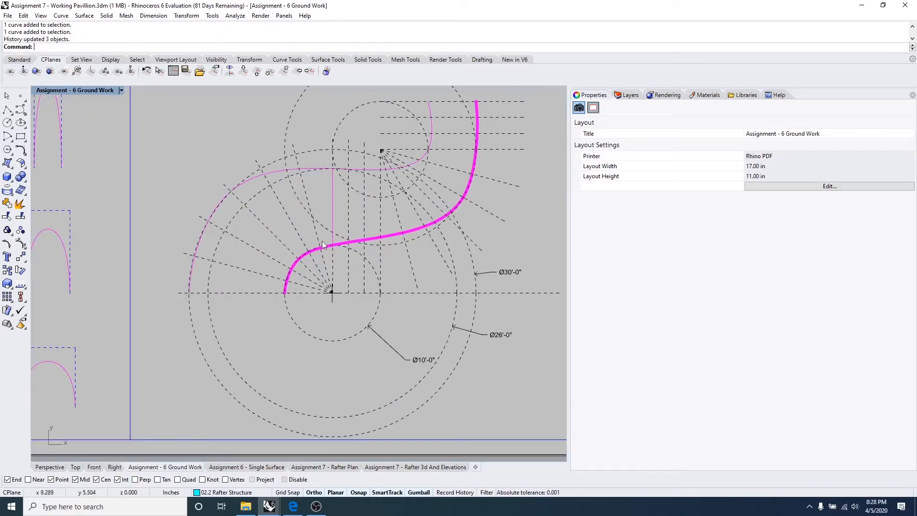
# Step: Set the 00.3 Curve Line layer's print color to Black within the plan detail and check the linework on the layout page
pyautogui.doubleClick(496, 138)
pyautogui.click(476, 125)
pyautogui.click(623, 95)
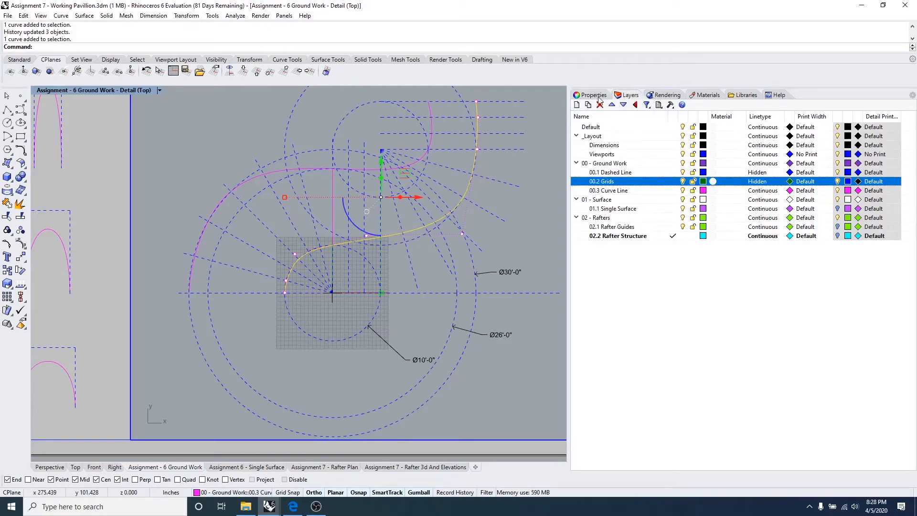
pyautogui.click(628, 191)
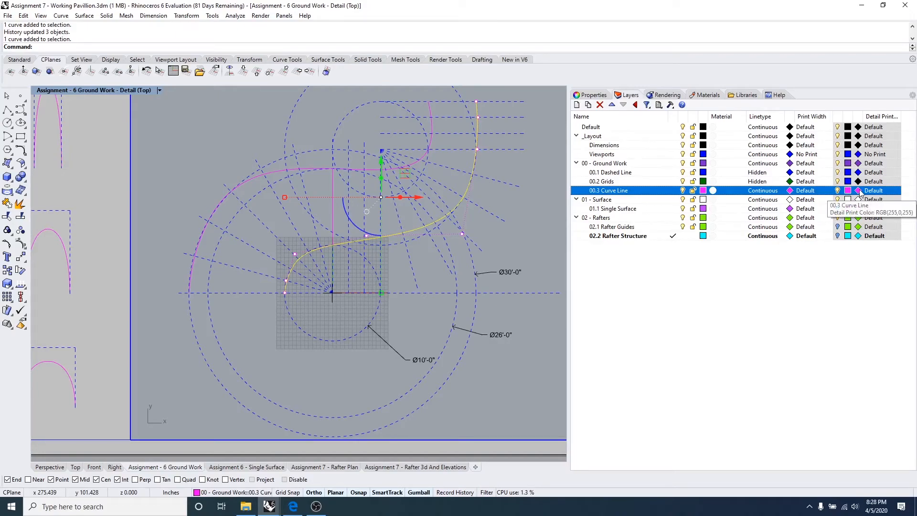
pyautogui.click(859, 194)
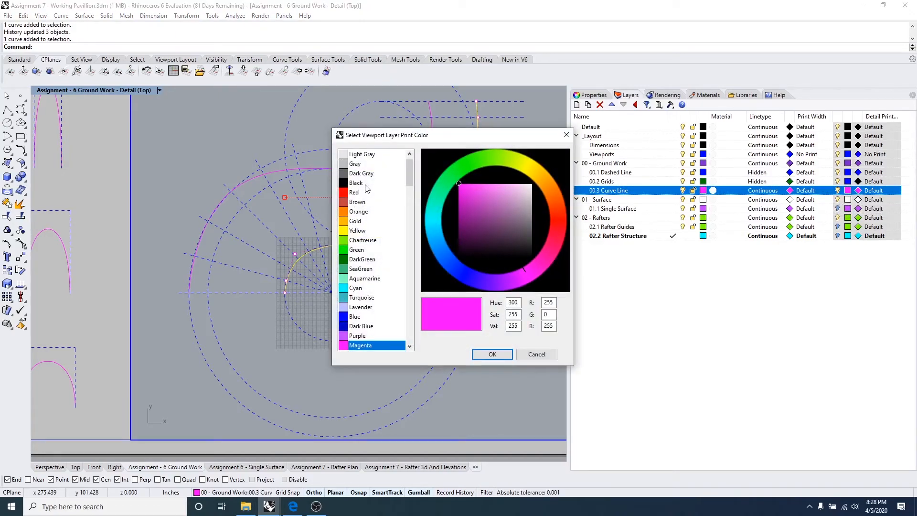
pyautogui.click(356, 184)
pyautogui.click(491, 354)
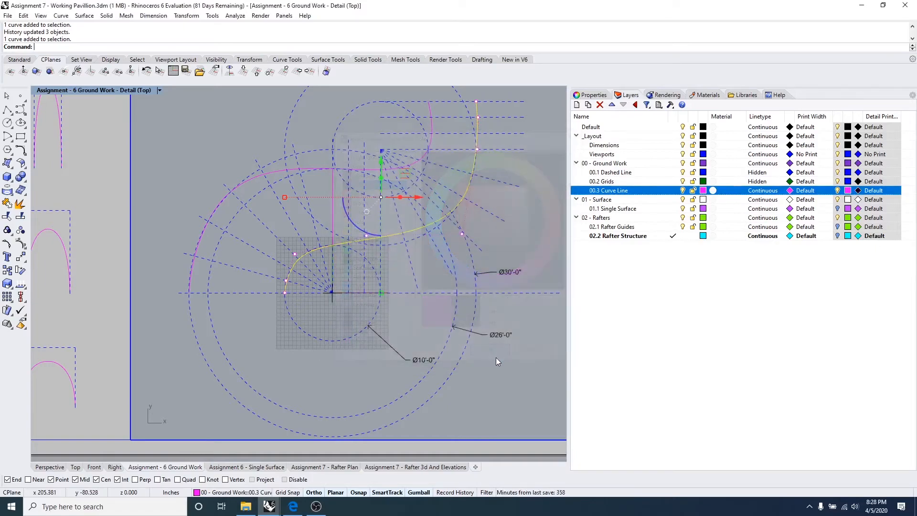
pyautogui.doubleClick(509, 227)
pyautogui.scroll(-6, 509, 228)
pyautogui.moveTo(509, 228); pyautogui.dragTo(466, 229, button='right')
pyautogui.scroll(4, 350, 247)
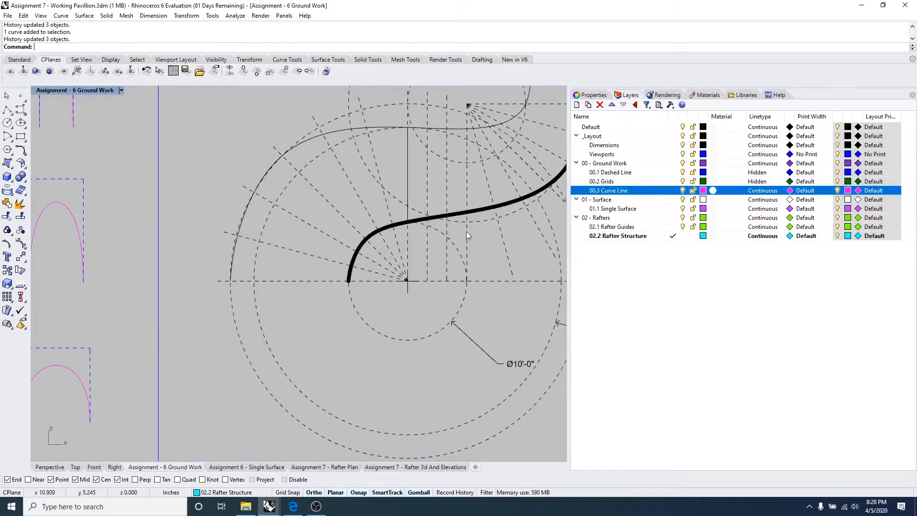
pyautogui.scroll(-2, 349, 248)
pyautogui.moveTo(436, 238); pyautogui.dragTo(366, 262, button='right')
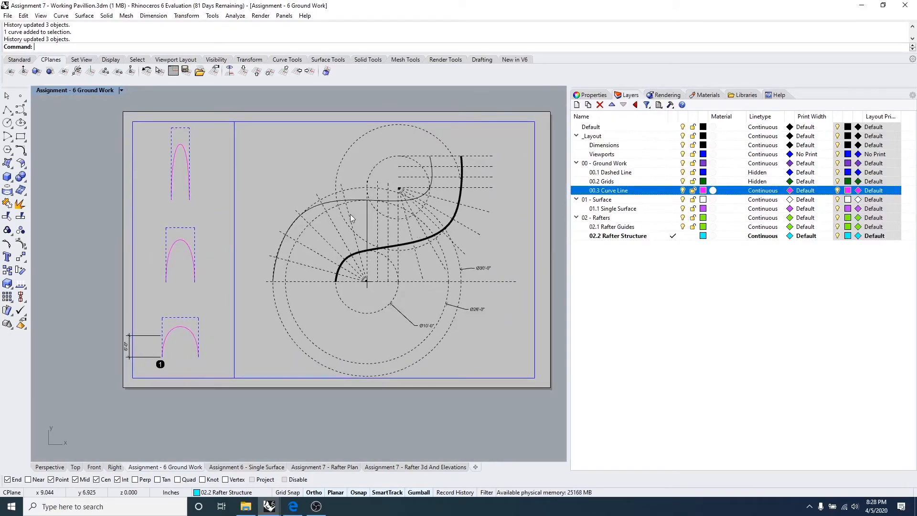
pyautogui.doubleClick(215, 171)
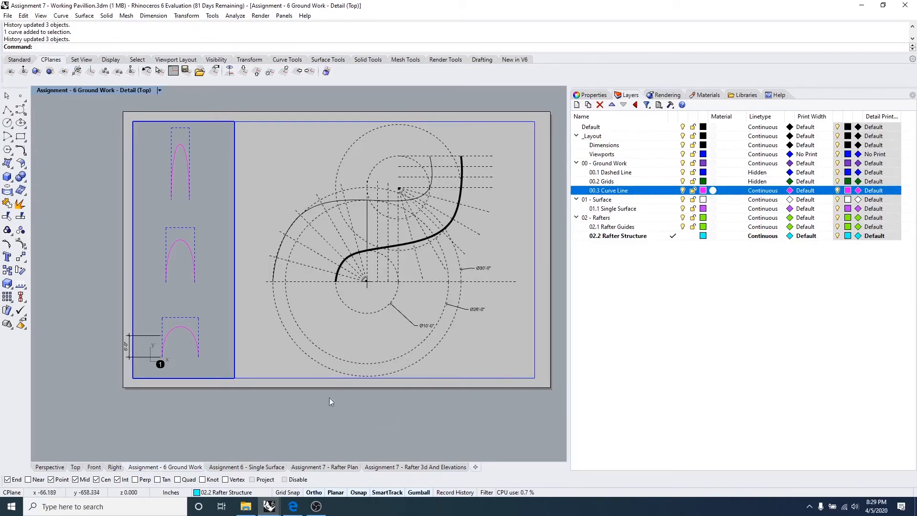
pyautogui.doubleClick(307, 407)
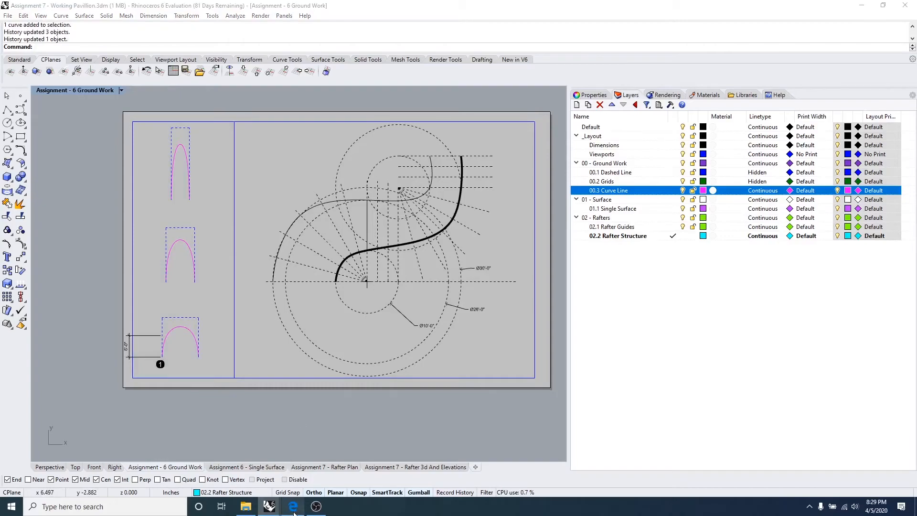
# Step: Switch to the Second Semester PDF in Edge and examine the ground work drawing's line weights, linetypes and dimensions on page 2
pyautogui.click(293, 507)
pyautogui.scroll(4, 470, 297)
pyautogui.scroll(8, 470, 297)
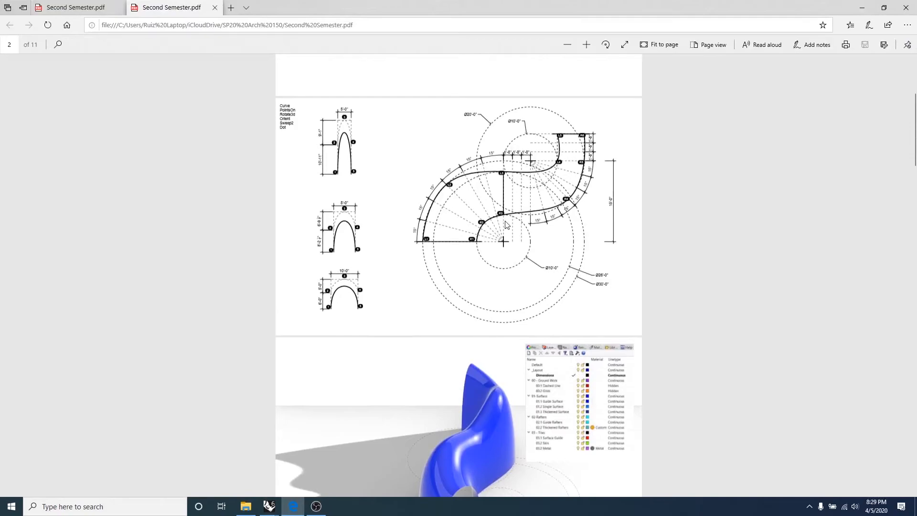
pyautogui.keyDown('ctrl'); pyautogui.scroll(5, 492, 234); pyautogui.keyUp('ctrl')
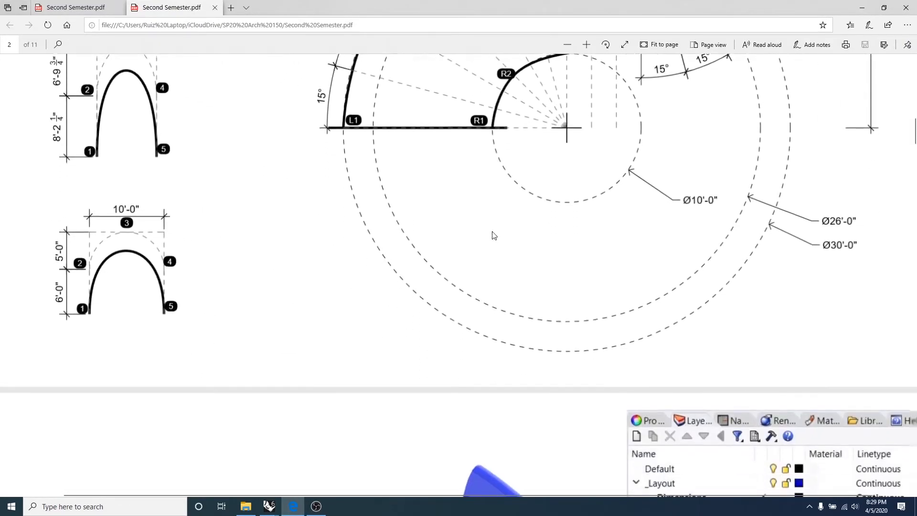
pyautogui.scroll(-2, 495, 237)
pyautogui.scroll(4, 496, 237)
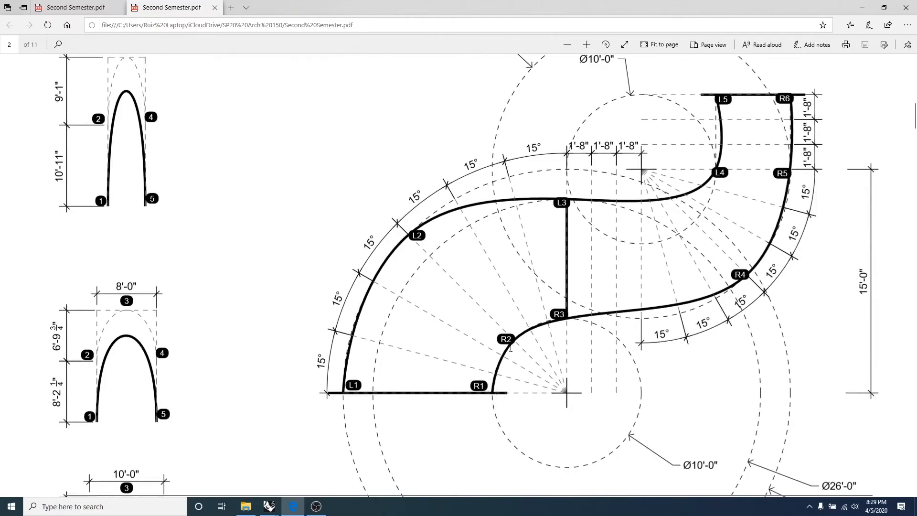
pyautogui.scroll(-2, 457, 259)
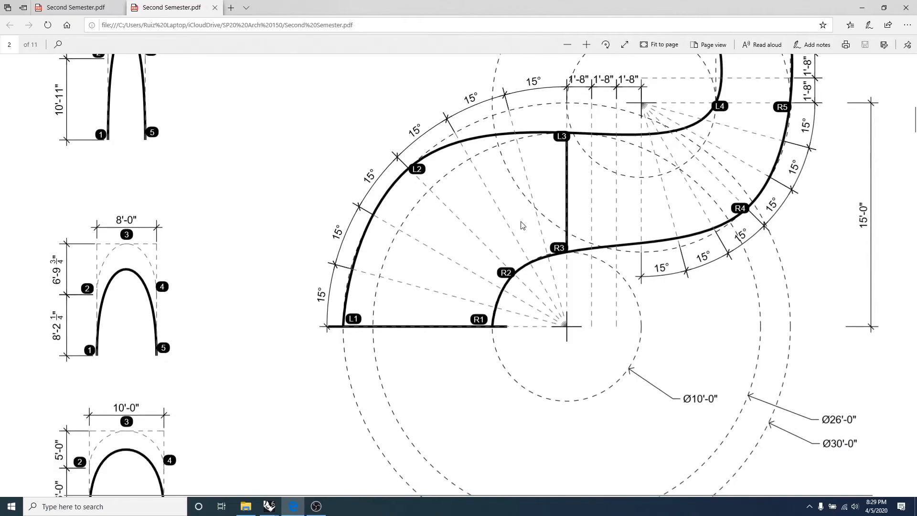
pyautogui.keyDown('ctrl'); pyautogui.scroll(-5, 524, 223); pyautogui.keyUp('ctrl')
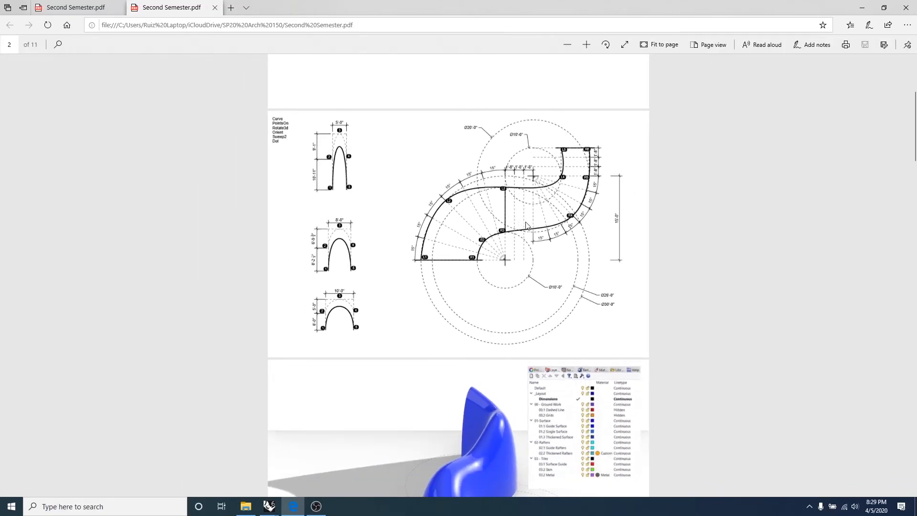
pyautogui.scroll(4, 526, 225)
pyautogui.scroll(-4, 527, 225)
pyautogui.scroll(-1, 530, 224)
pyautogui.scroll(1, 528, 221)
pyautogui.scroll(-1, 530, 220)
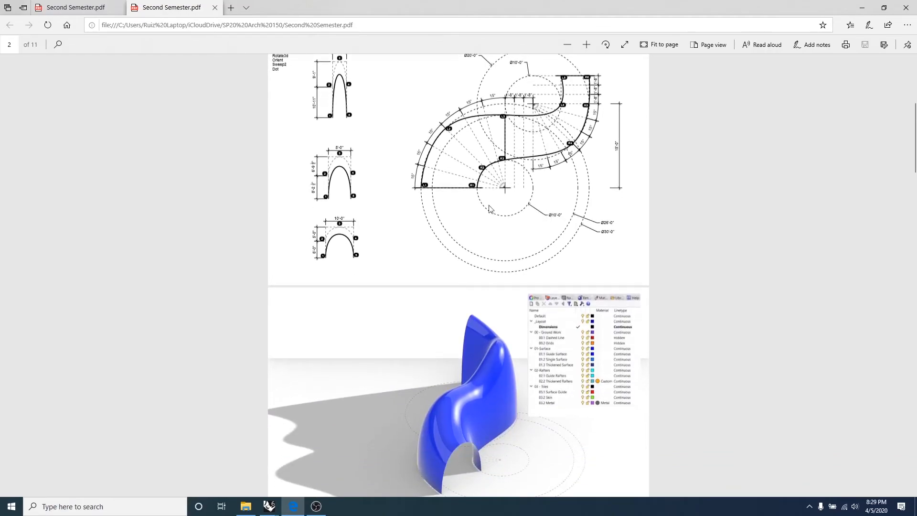
pyautogui.scroll(1, 510, 212)
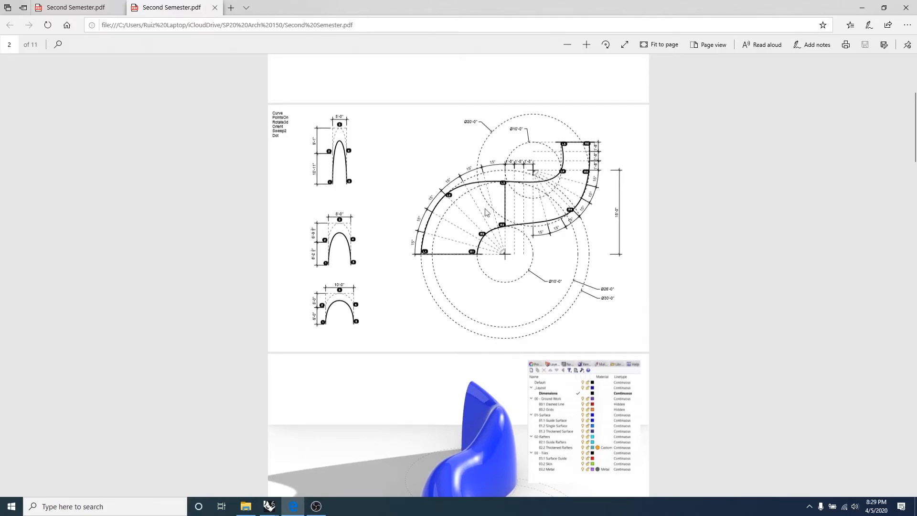
pyautogui.keyDown('ctrl'); pyautogui.scroll(2, 459, 244); pyautogui.keyUp('ctrl')
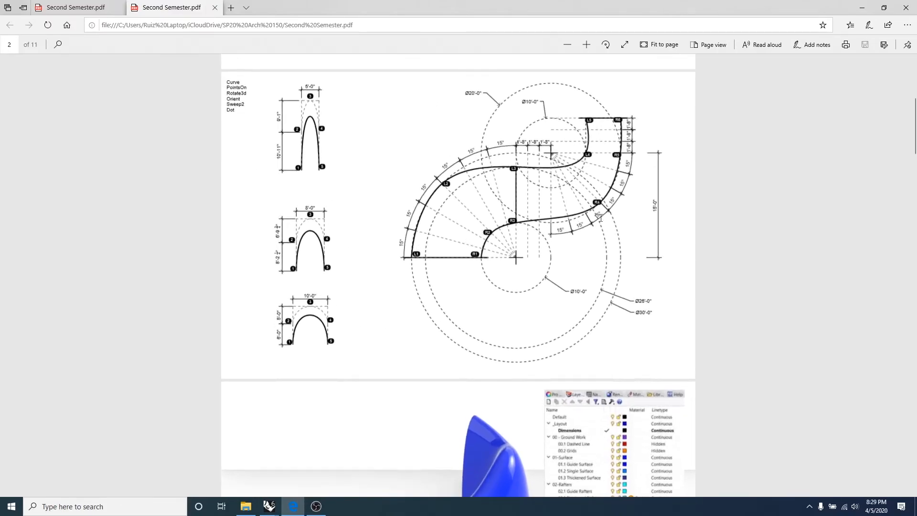
pyautogui.keyDown('ctrl'); pyautogui.scroll(1, 444, 247); pyautogui.keyUp('ctrl')
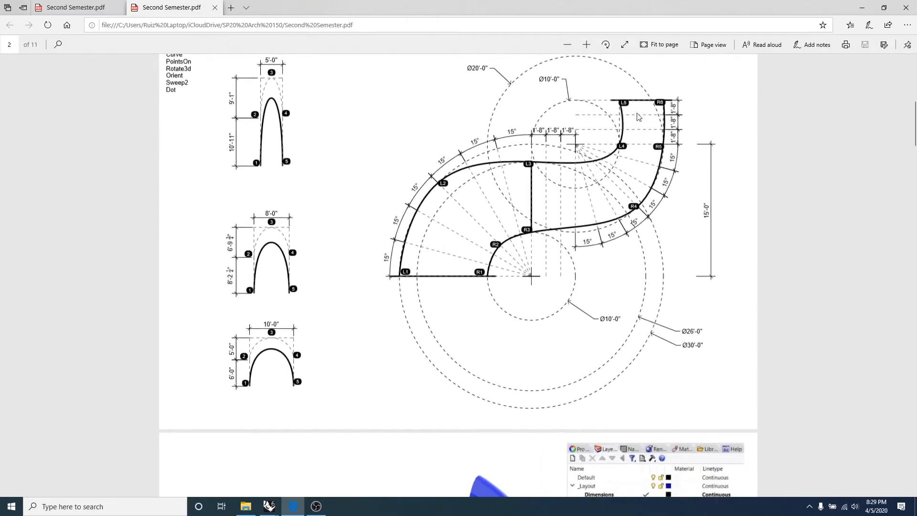
# Step: Look through the PDF's single surface rendering on page 3 and the rafter structure views on page 4
pyautogui.scroll(-9, 473, 240)
pyautogui.scroll(2, 509, 279)
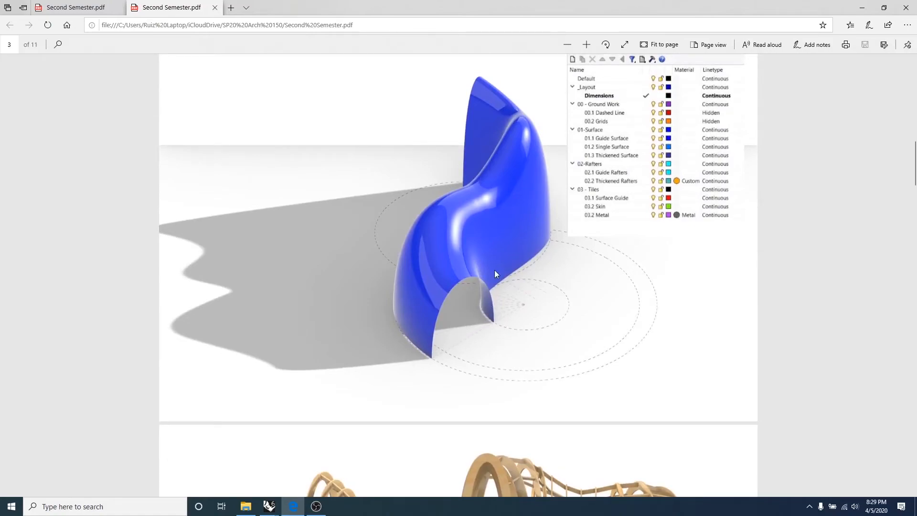
pyautogui.scroll(-9, 535, 210)
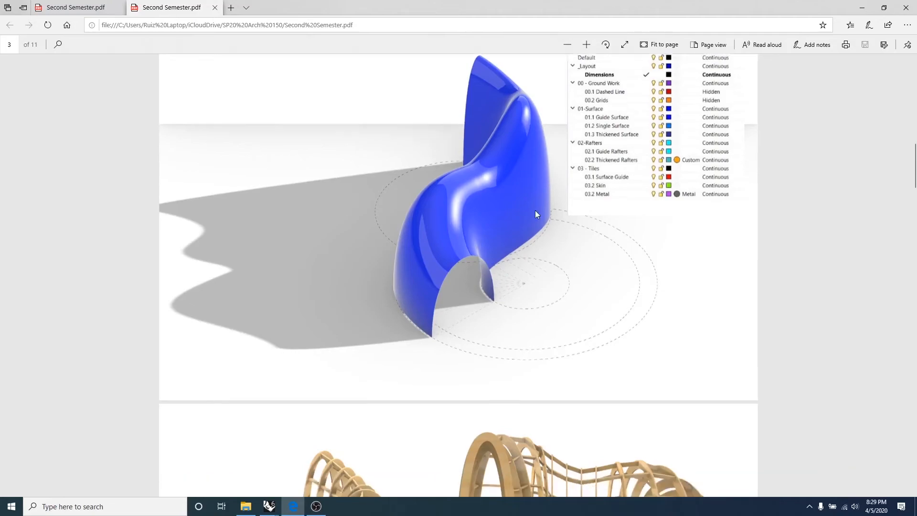
pyautogui.scroll(-3, 529, 222)
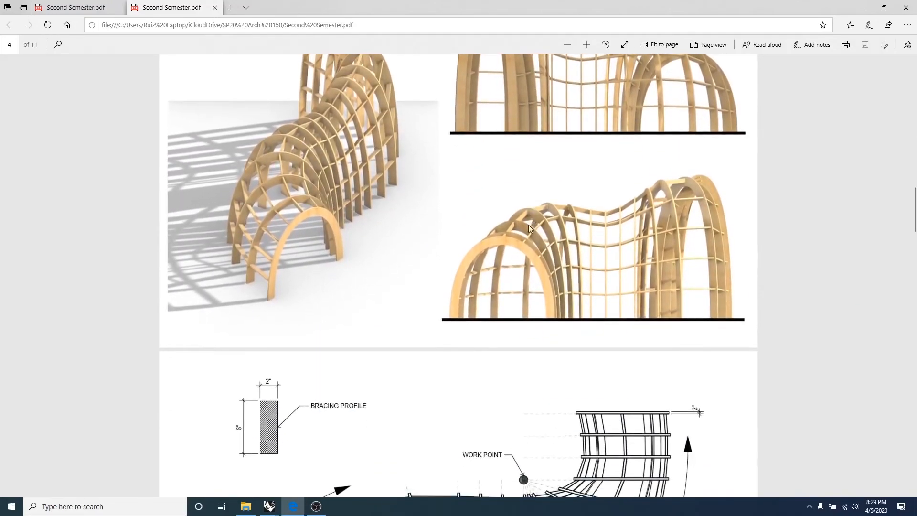
# Step: Look over the PDF's rafter renderings on page 4 and the hatched bracing profile and rafter plan on page 5
pyautogui.scroll(3, 529, 230)
pyautogui.scroll(-2, 543, 242)
pyautogui.scroll(2, 396, 234)
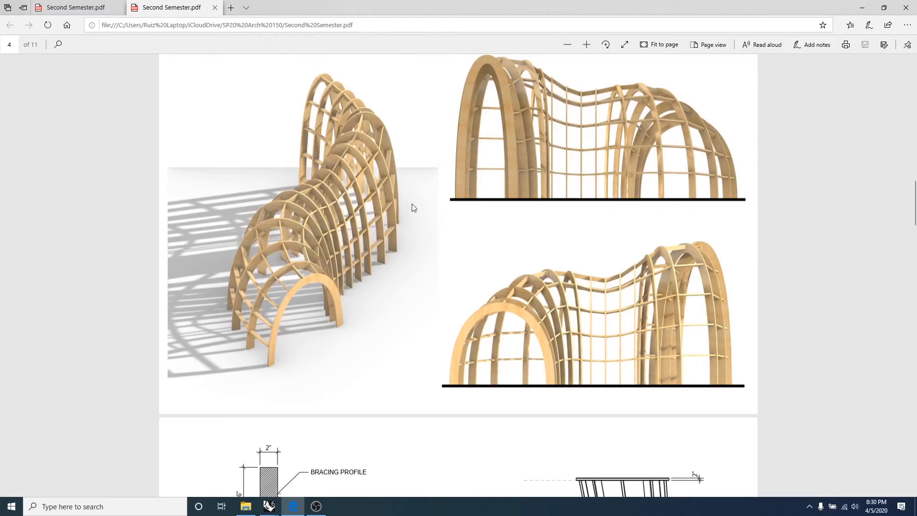
pyautogui.scroll(-4, 464, 189)
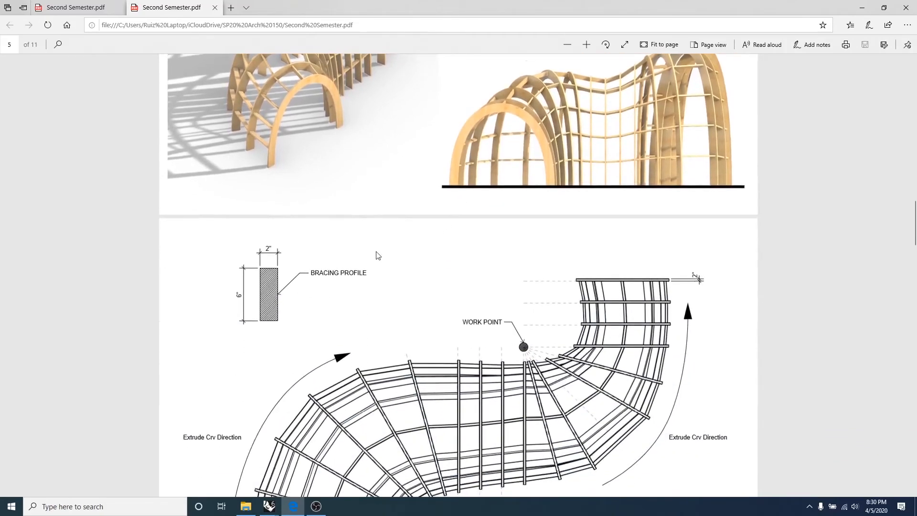
pyautogui.scroll(-4, 377, 255)
pyautogui.scroll(1, 363, 205)
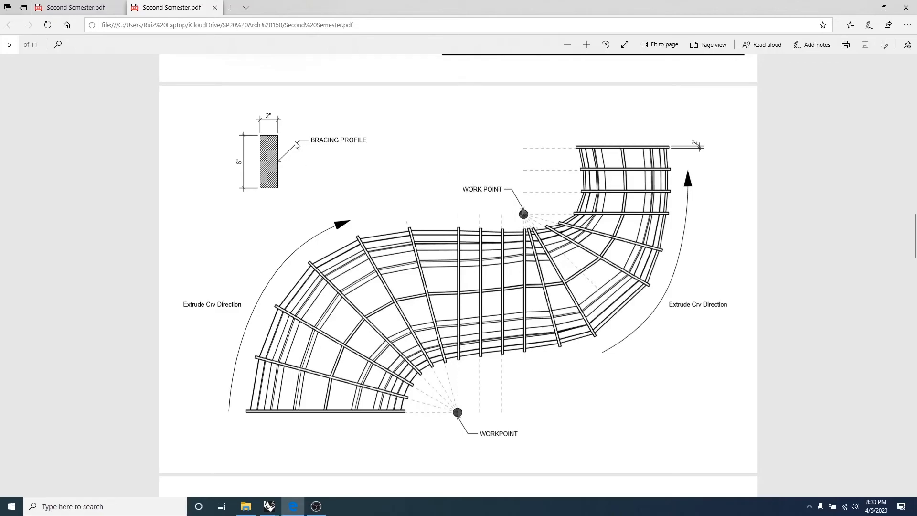
pyautogui.scroll(2, 259, 164)
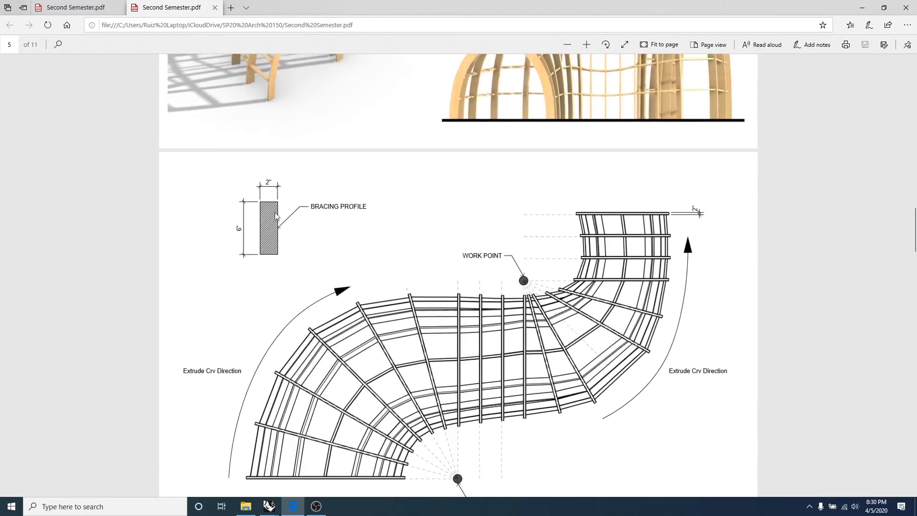
pyautogui.keyDown('ctrl'); pyautogui.scroll(2, 276, 213); pyautogui.keyUp('ctrl')
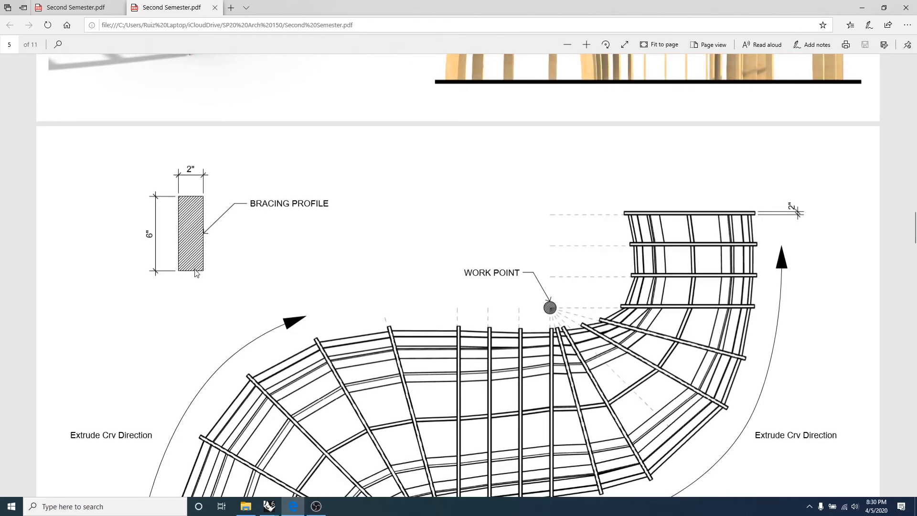
pyautogui.scroll(-5, 325, 233)
pyautogui.scroll(-4, 470, 258)
pyautogui.scroll(4, 479, 206)
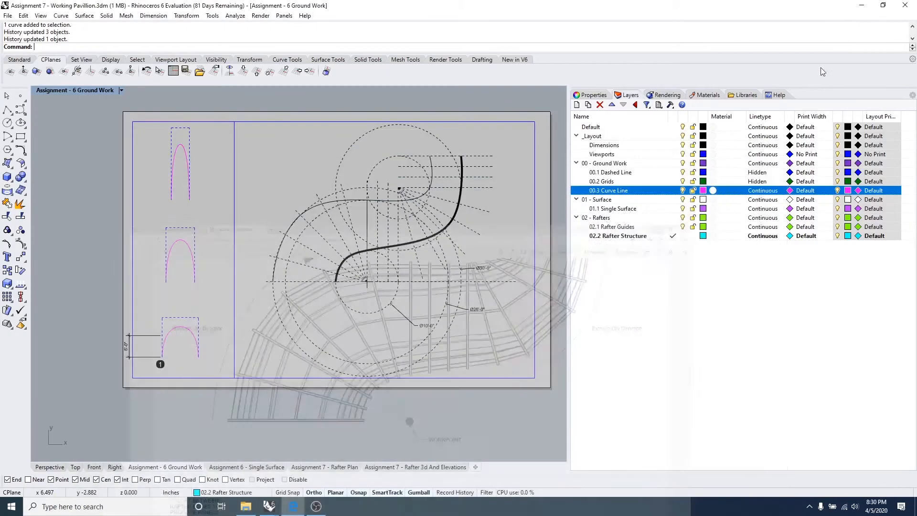
pyautogui.click(862, 8)
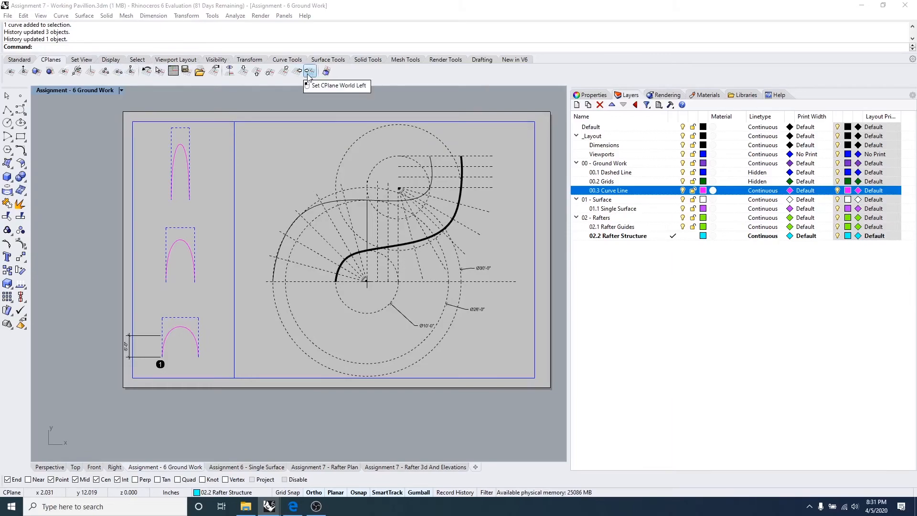
# Step: Hatch the large upper dashed circle on the layout page with the Hatch1 pattern and set its rotation to 45
pyautogui.click(481, 59)
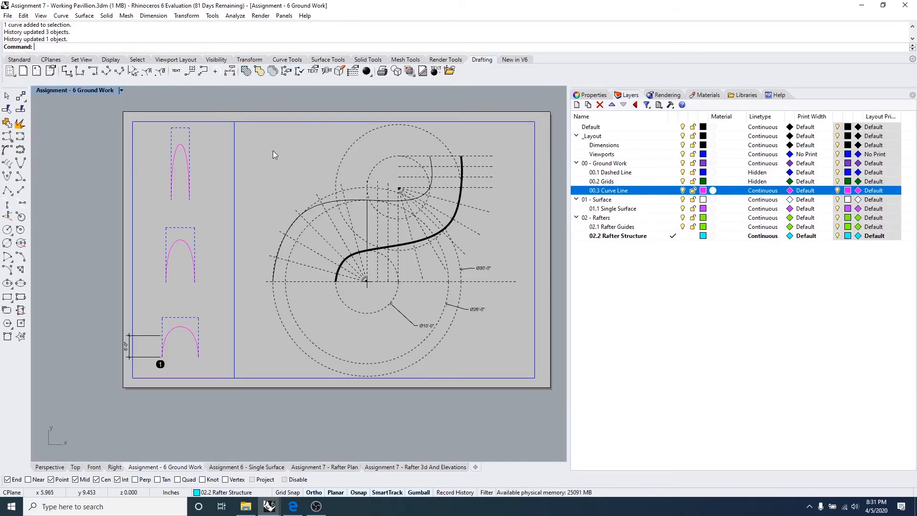
pyautogui.write('hatch')
pyautogui.press('Return')
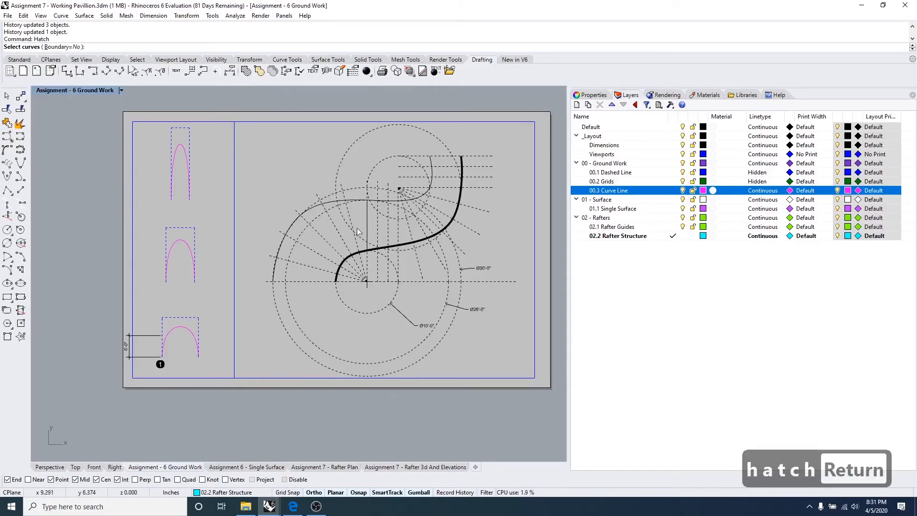
pyautogui.click(350, 153)
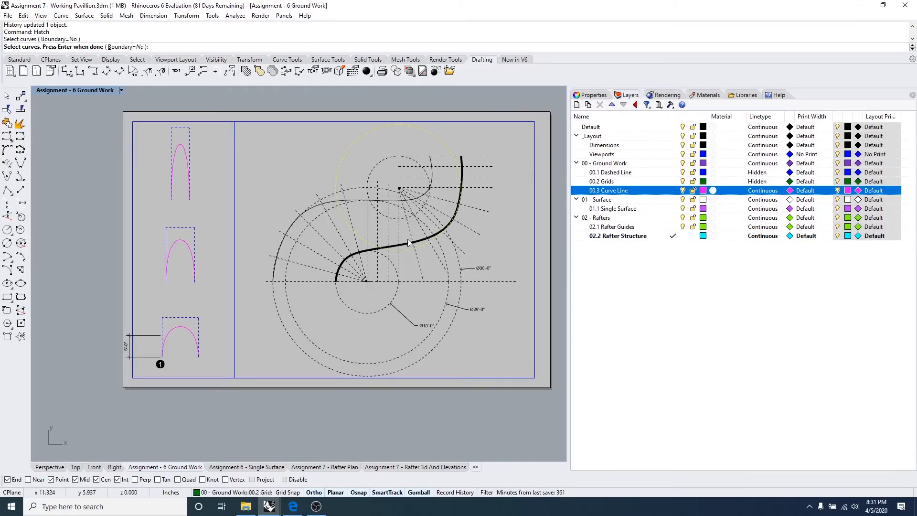
pyautogui.press('Return')
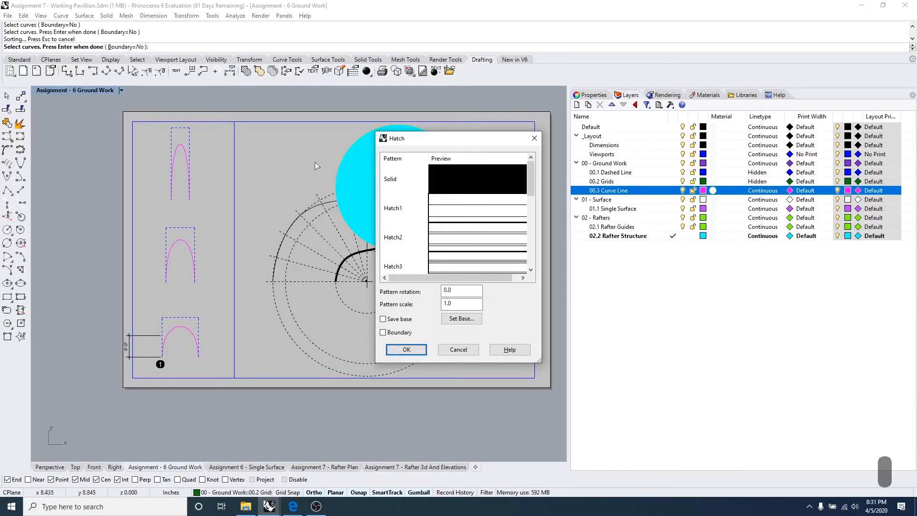
pyautogui.scroll(-1, 478, 238)
pyautogui.scroll(-1, 478, 239)
pyautogui.scroll(4, 478, 240)
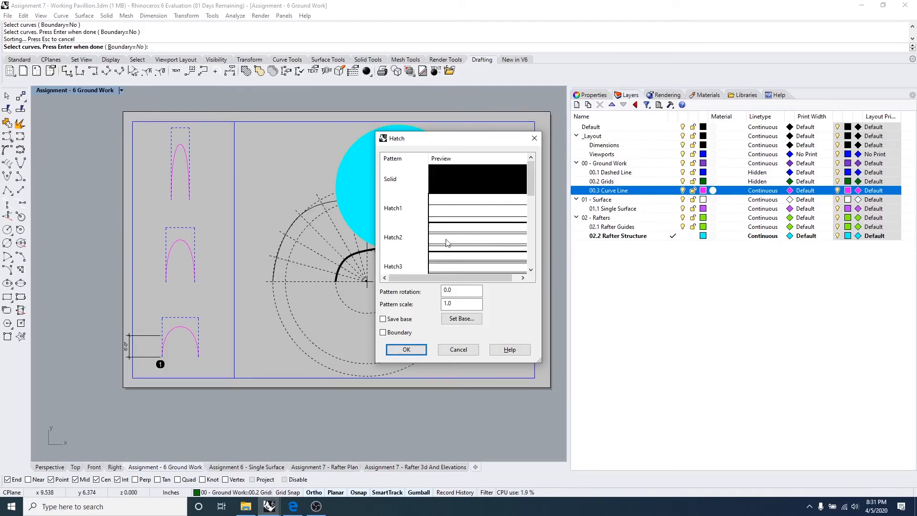
pyautogui.click(462, 213)
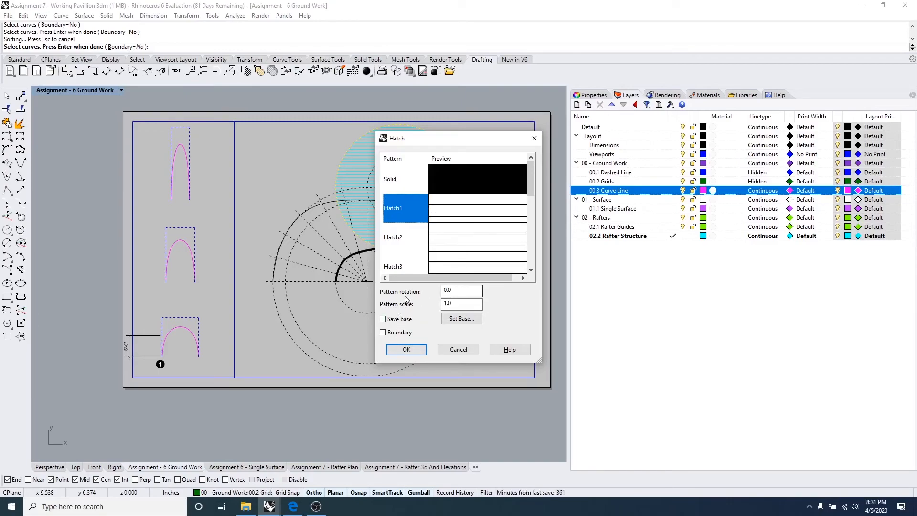
pyautogui.click(462, 291)
pyautogui.write('45')
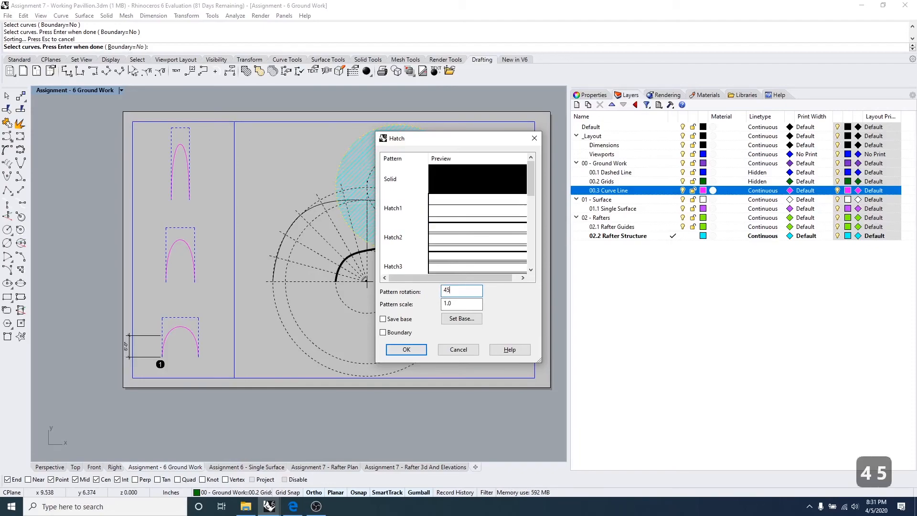
# Step: Switch to the Second Semester PDF in Edge and examine the bracing profile's diagonal hatch spacing on page 5 up close
pyautogui.click(294, 506)
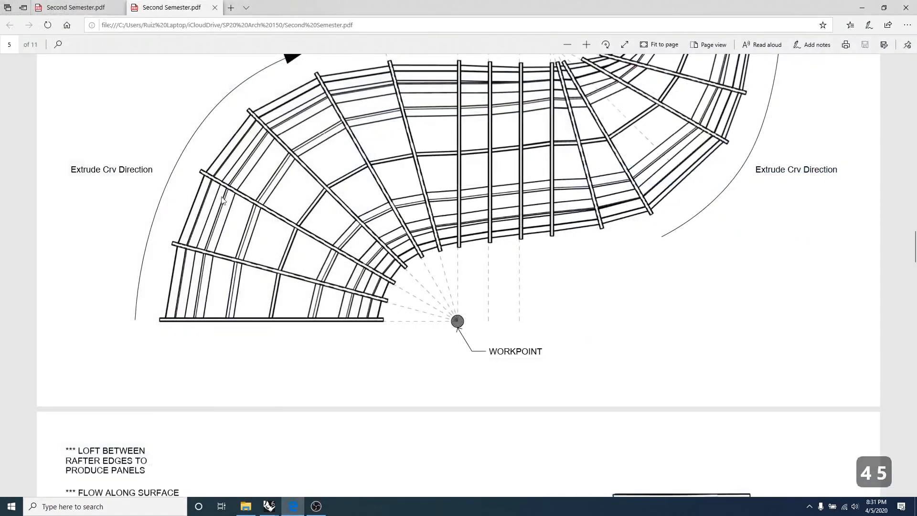
pyautogui.scroll(4, 215, 189)
pyautogui.keyDown('ctrl'); pyautogui.scroll(6, 166, 287); pyautogui.keyUp('ctrl')
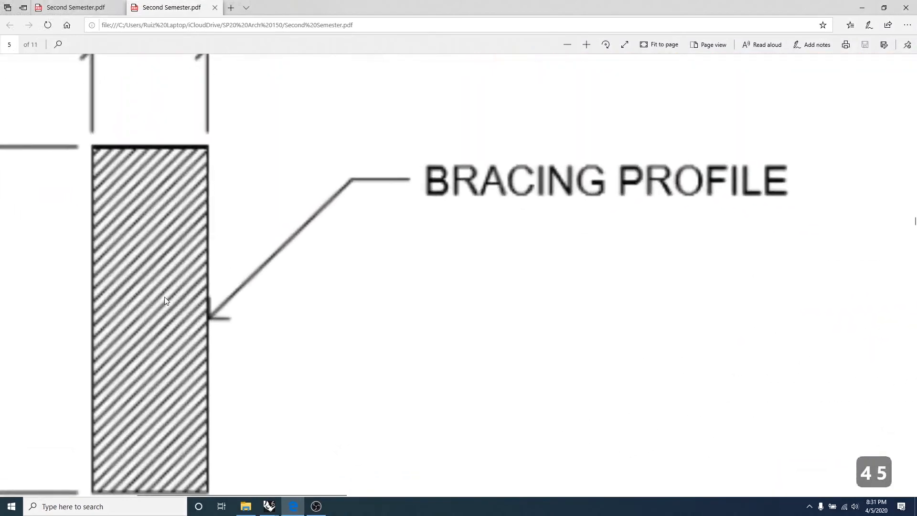
pyautogui.scroll(-5, 166, 271)
pyautogui.keyDown('ctrl'); pyautogui.scroll(-6, 167, 270); pyautogui.keyUp('ctrl')
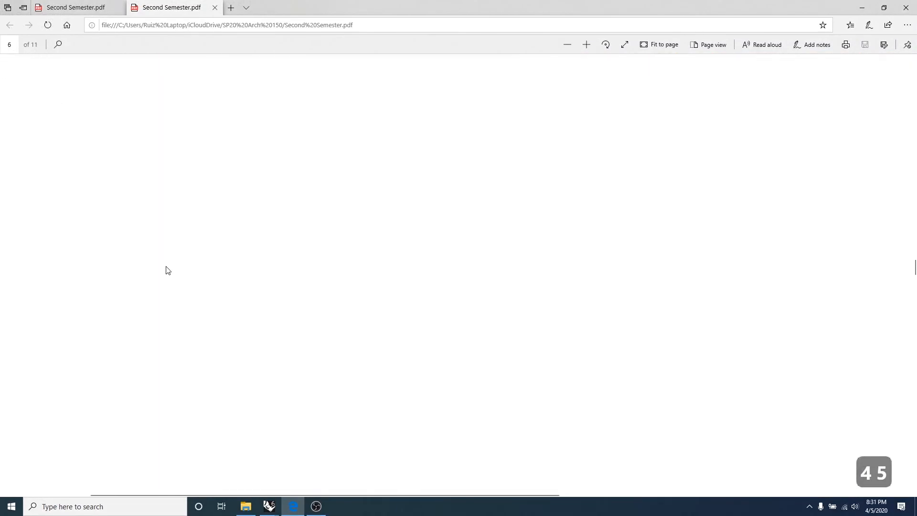
pyautogui.keyDown('ctrl'); pyautogui.scroll(-4, 167, 270); pyautogui.keyUp('ctrl')
pyautogui.scroll(5, 334, 252)
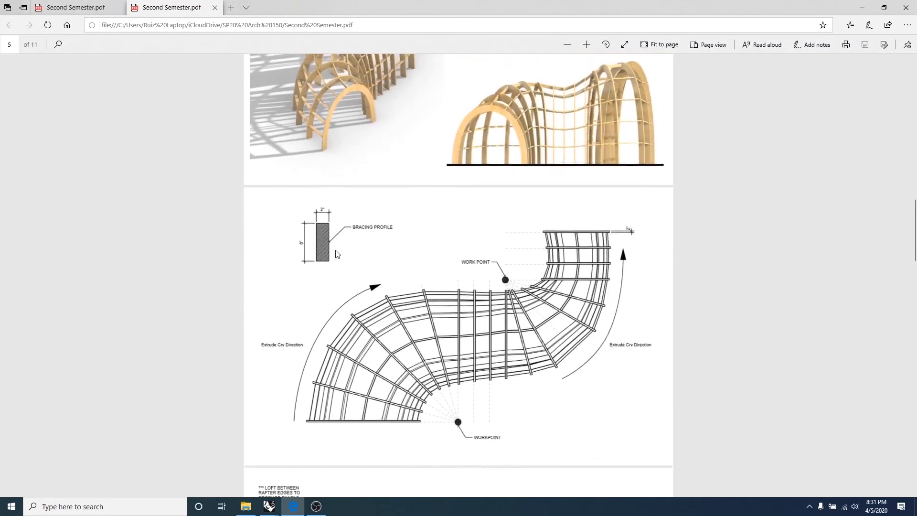
pyautogui.keyDown('ctrl'); pyautogui.scroll(1, 324, 260); pyautogui.keyUp('ctrl')
pyautogui.keyDown('ctrl'); pyautogui.scroll(6, 323, 260); pyautogui.keyUp('ctrl')
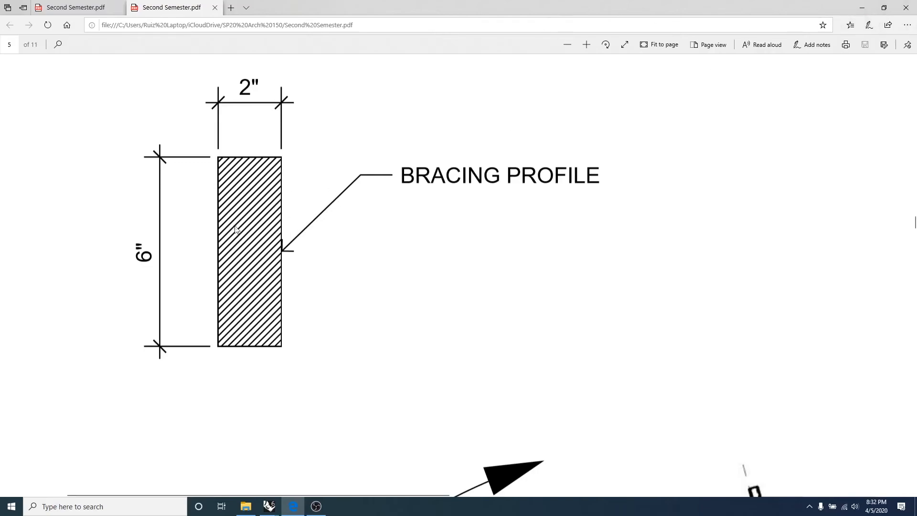
# Step: Switch back to Rhino, set the hatch's pattern scale to .5 and apply the hatch to the circle
pyautogui.click(862, 8)
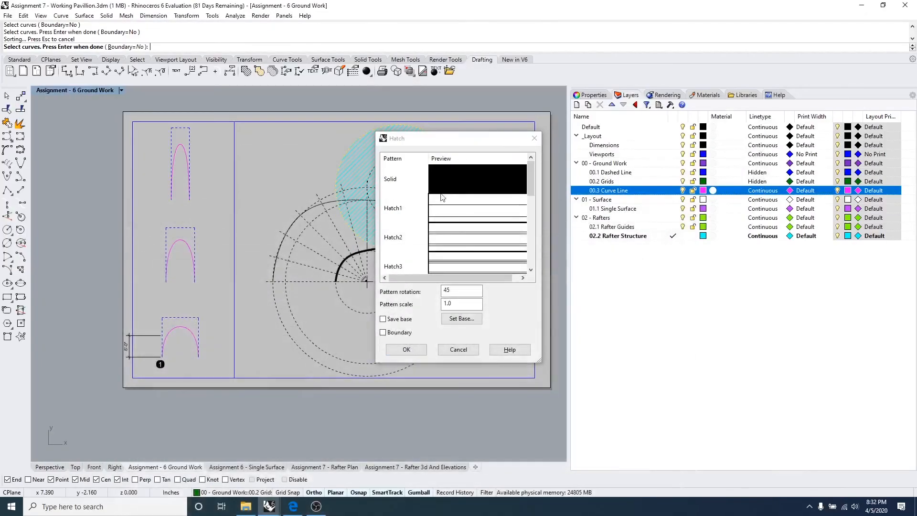
pyautogui.click(459, 305)
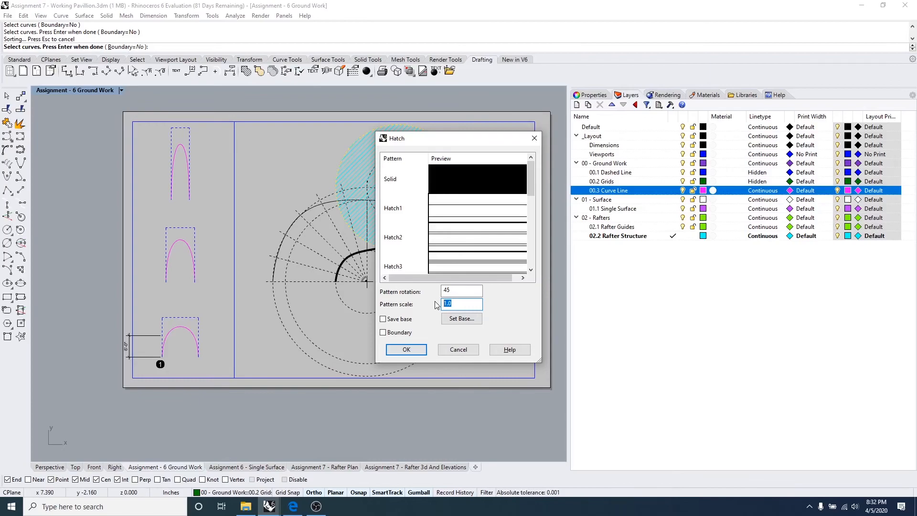
pyautogui.write('.5')
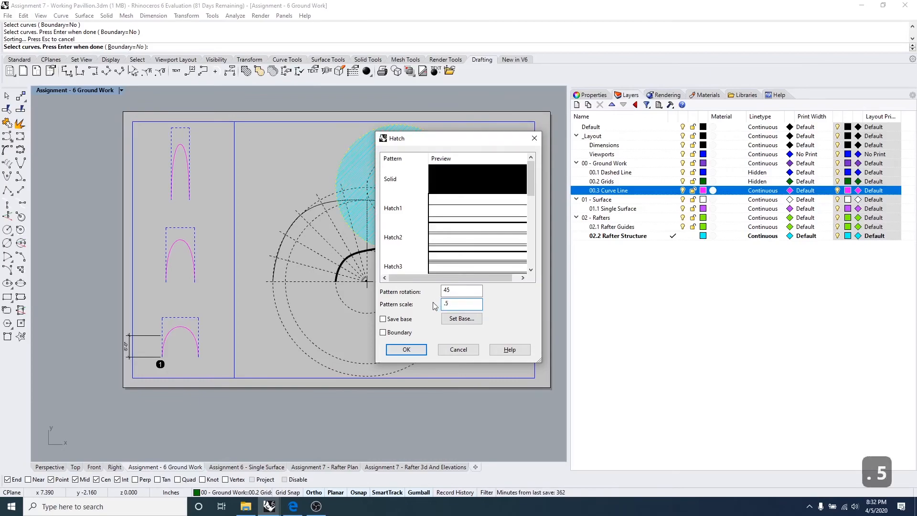
pyautogui.click(406, 349)
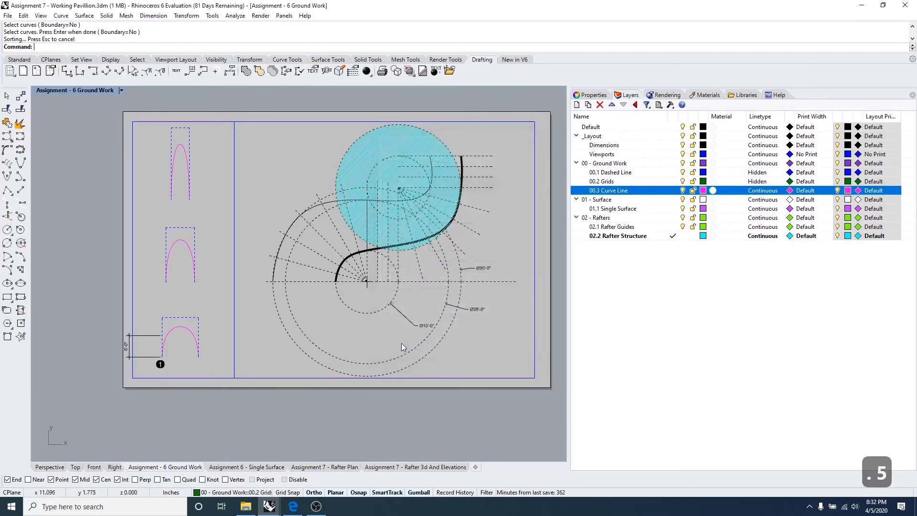
# Step: Inspect the circular hatch on the layout page by selecting it and clearing the selection
pyautogui.scroll(3, 376, 143)
pyautogui.click(344, 137)
pyautogui.scroll(-2, 423, 175)
pyautogui.press('Escape')
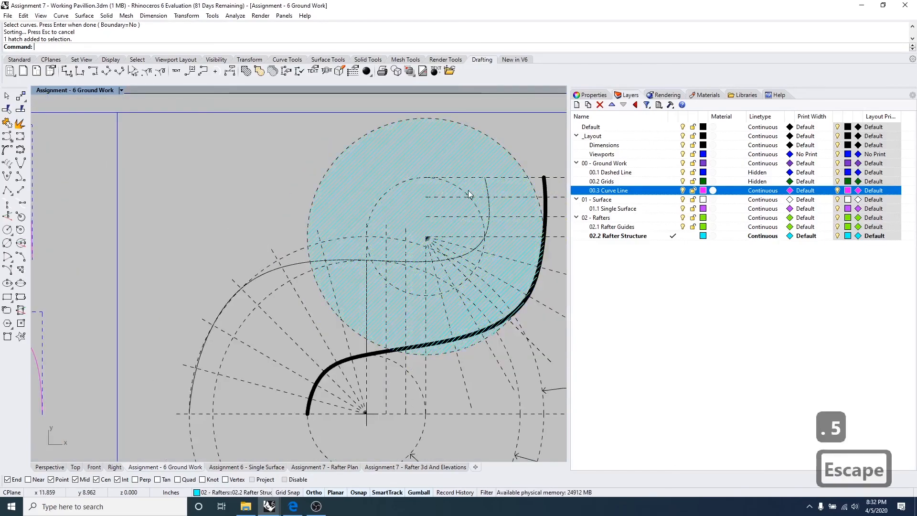
pyautogui.press('Escape')
pyautogui.click(454, 149)
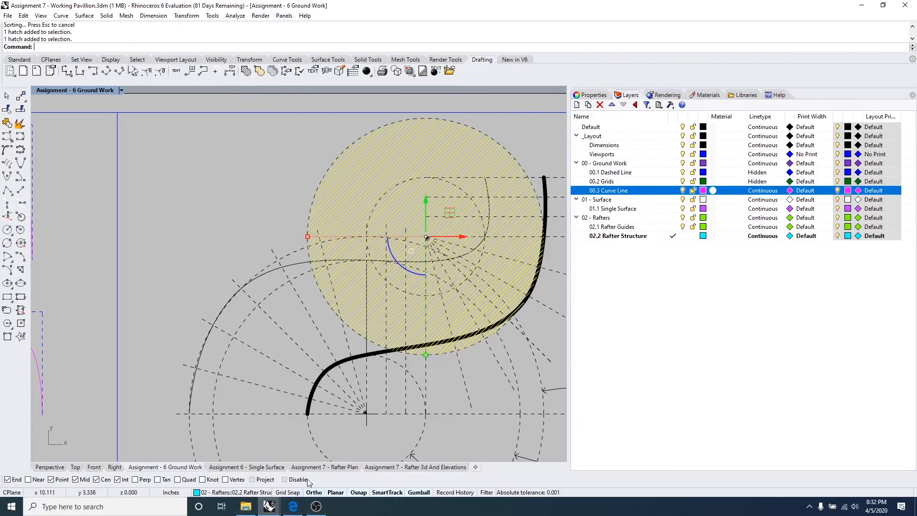
pyautogui.press('Escape')
pyautogui.press('Escape')
pyautogui.press('Escape')
pyautogui.click(371, 164)
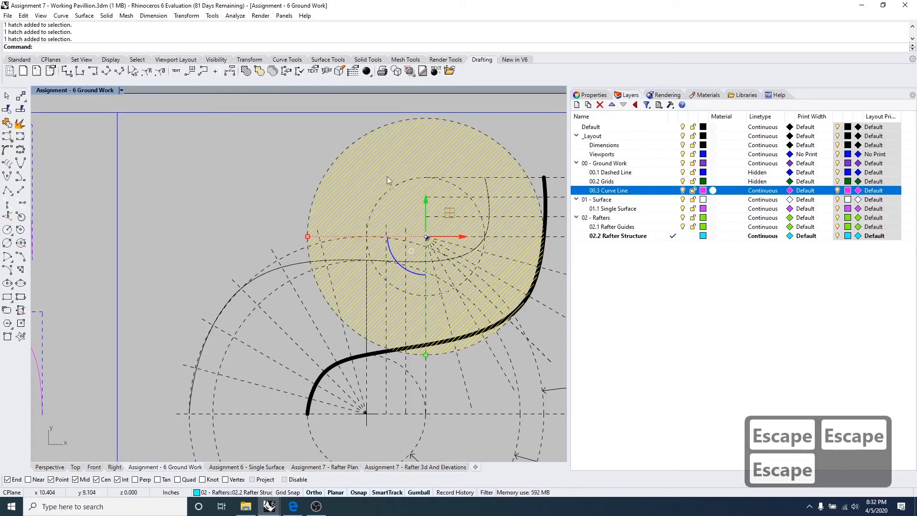
pyautogui.press('Escape')
pyautogui.press('Escape')
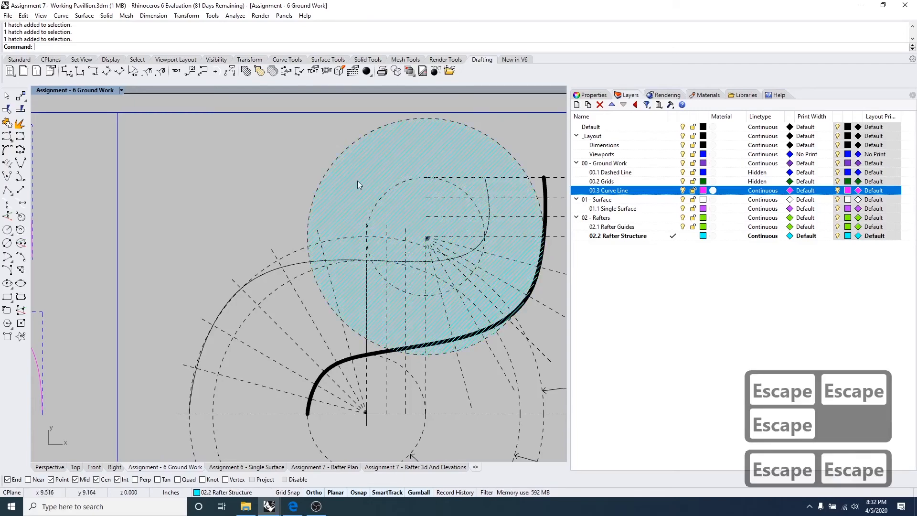
# Step: Activate the plan detail, check the circle curve under the hatch by selecting it, and return to the layout page
pyautogui.doubleClick(301, 163)
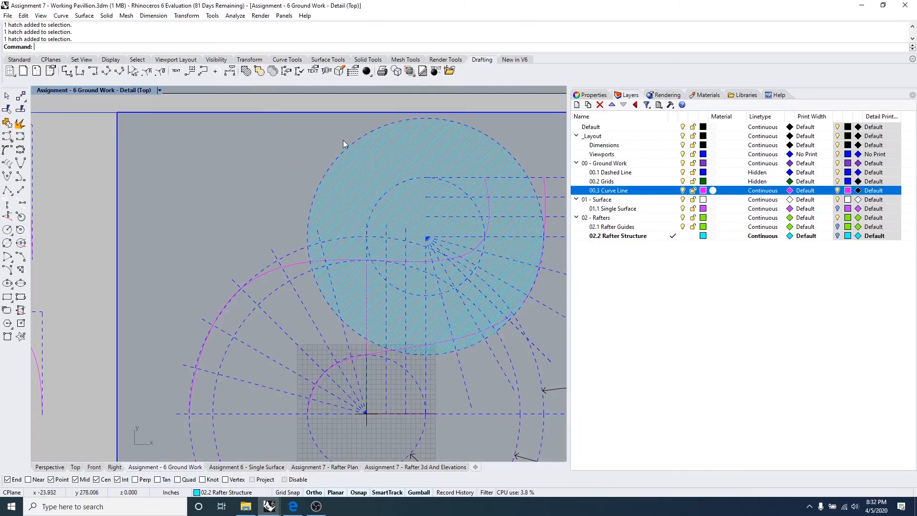
pyautogui.click(329, 169)
pyautogui.press('Escape')
pyautogui.press('Escape')
pyautogui.doubleClick(297, 101)
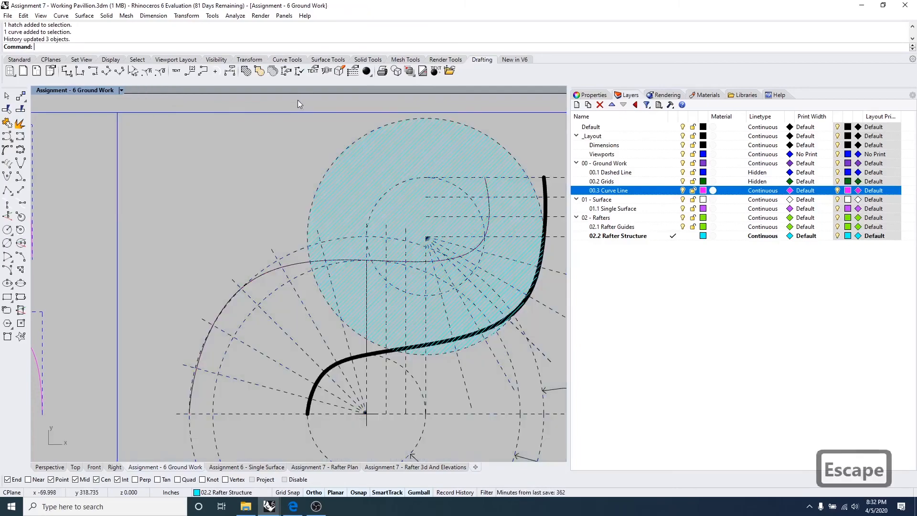
# Step: Move the circular hatch horizontally to the left, away from its circle on the layout page
pyautogui.click(389, 162)
pyautogui.moveTo(450, 238); pyautogui.dragTo(328, 234)
pyautogui.press('Escape')
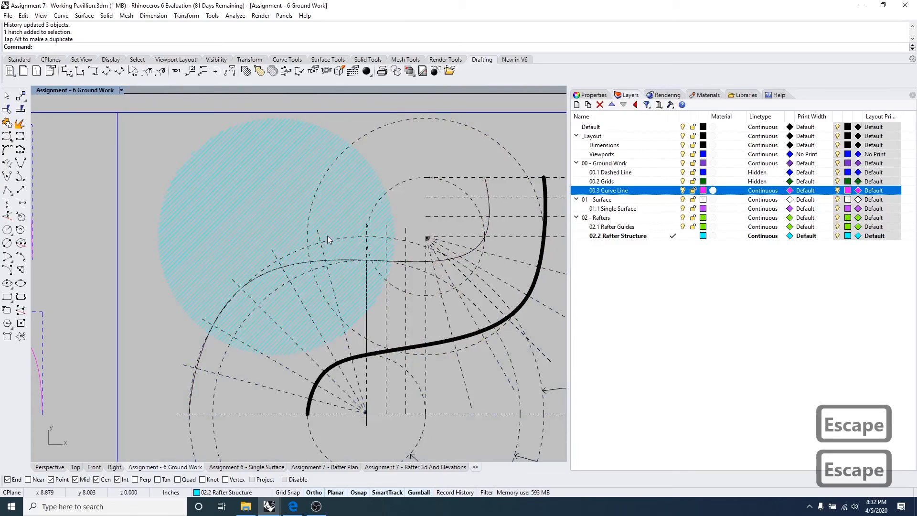
# Step: Undo the hatch's move and delete the hatch from the upper circle
pyautogui.hotkey('ctrl', 'z')
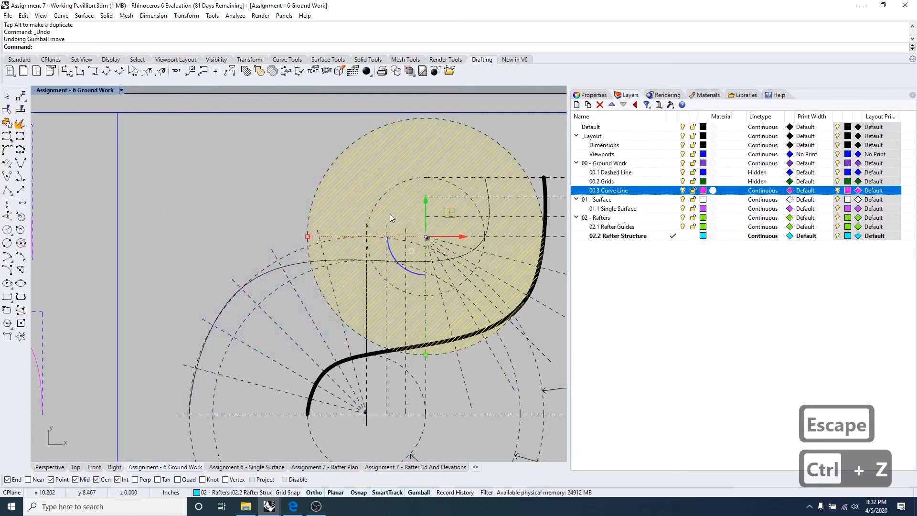
pyautogui.press('Delete')
pyautogui.press('Escape')
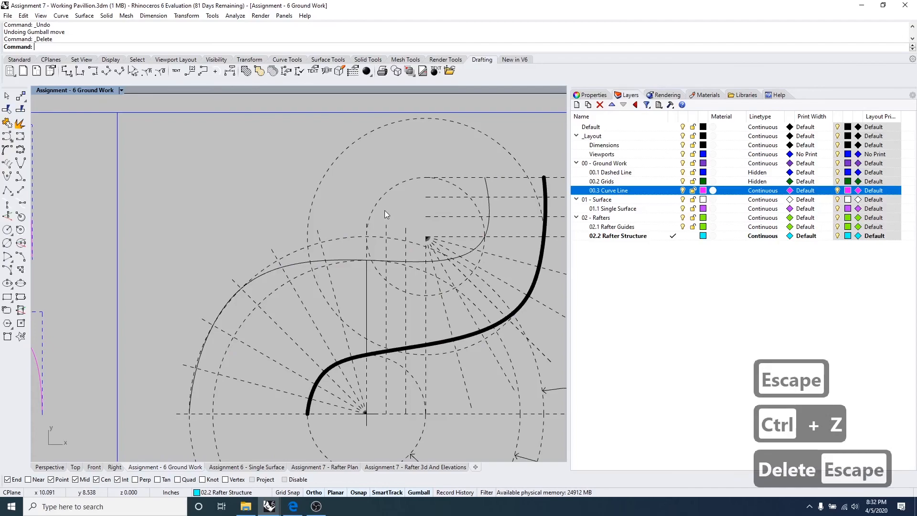
pyautogui.scroll(-1, 386, 211)
pyautogui.scroll(-1, 386, 208)
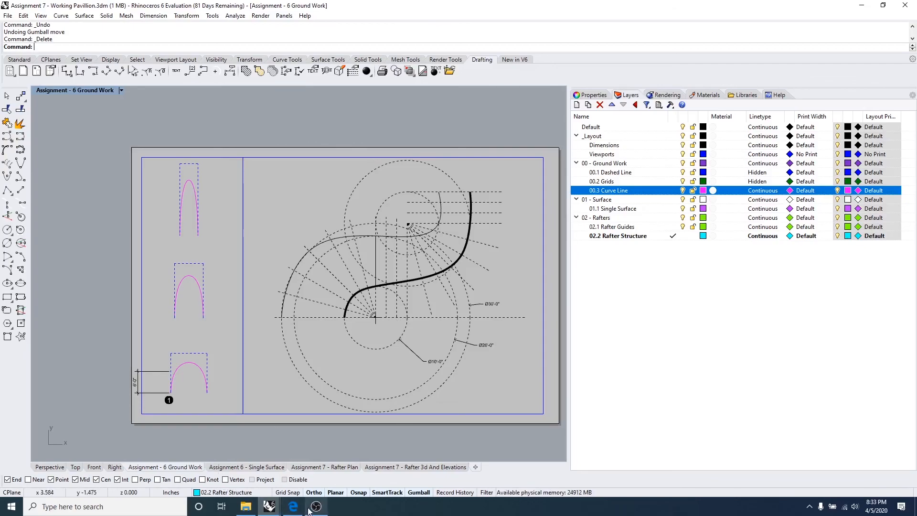
# Step: Switch to the Second Semester PDF in Edge
pyautogui.click(276, 509)
pyautogui.moveTo(285, 511)
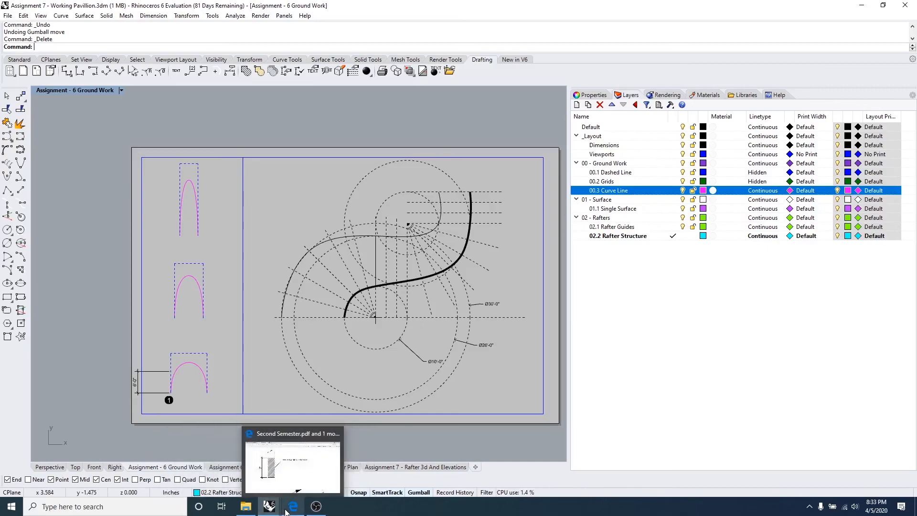